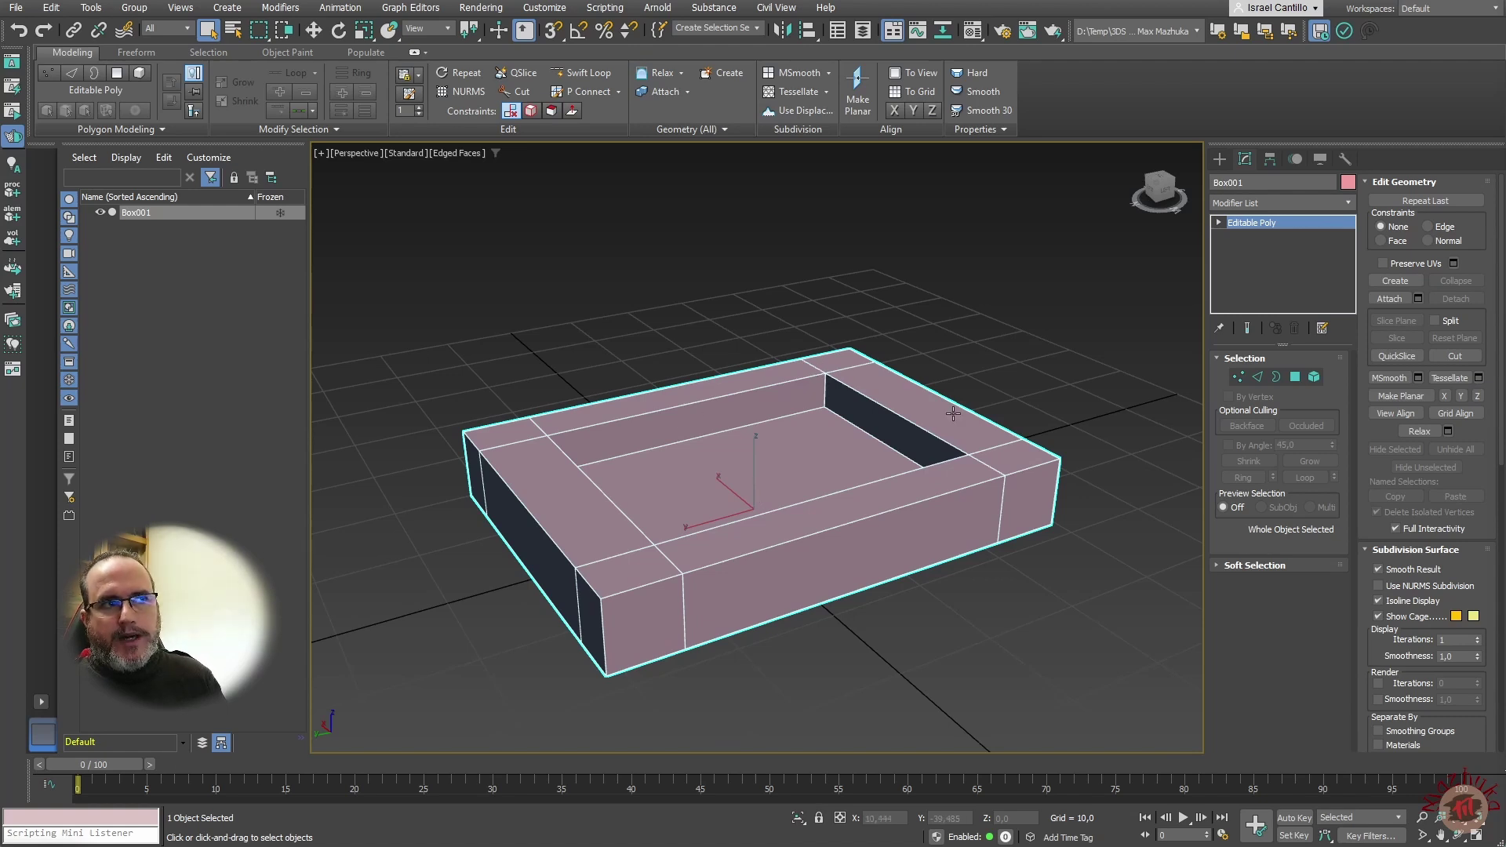
# Add a Chamfer modifier to the hollowed-out Box001 object
pyautogui.click(1283, 205)
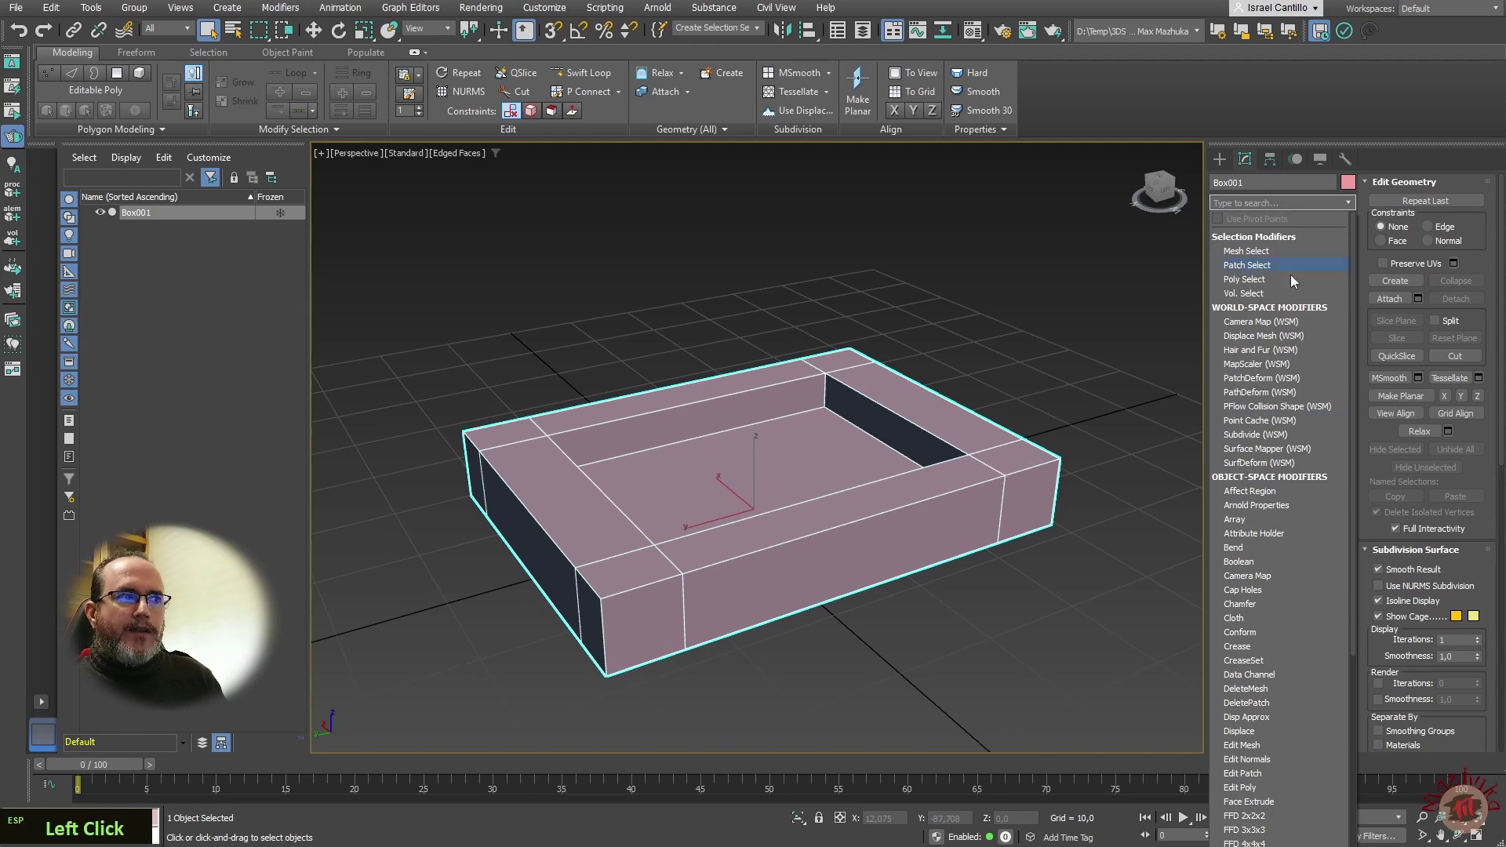
pyautogui.click(1243, 604)
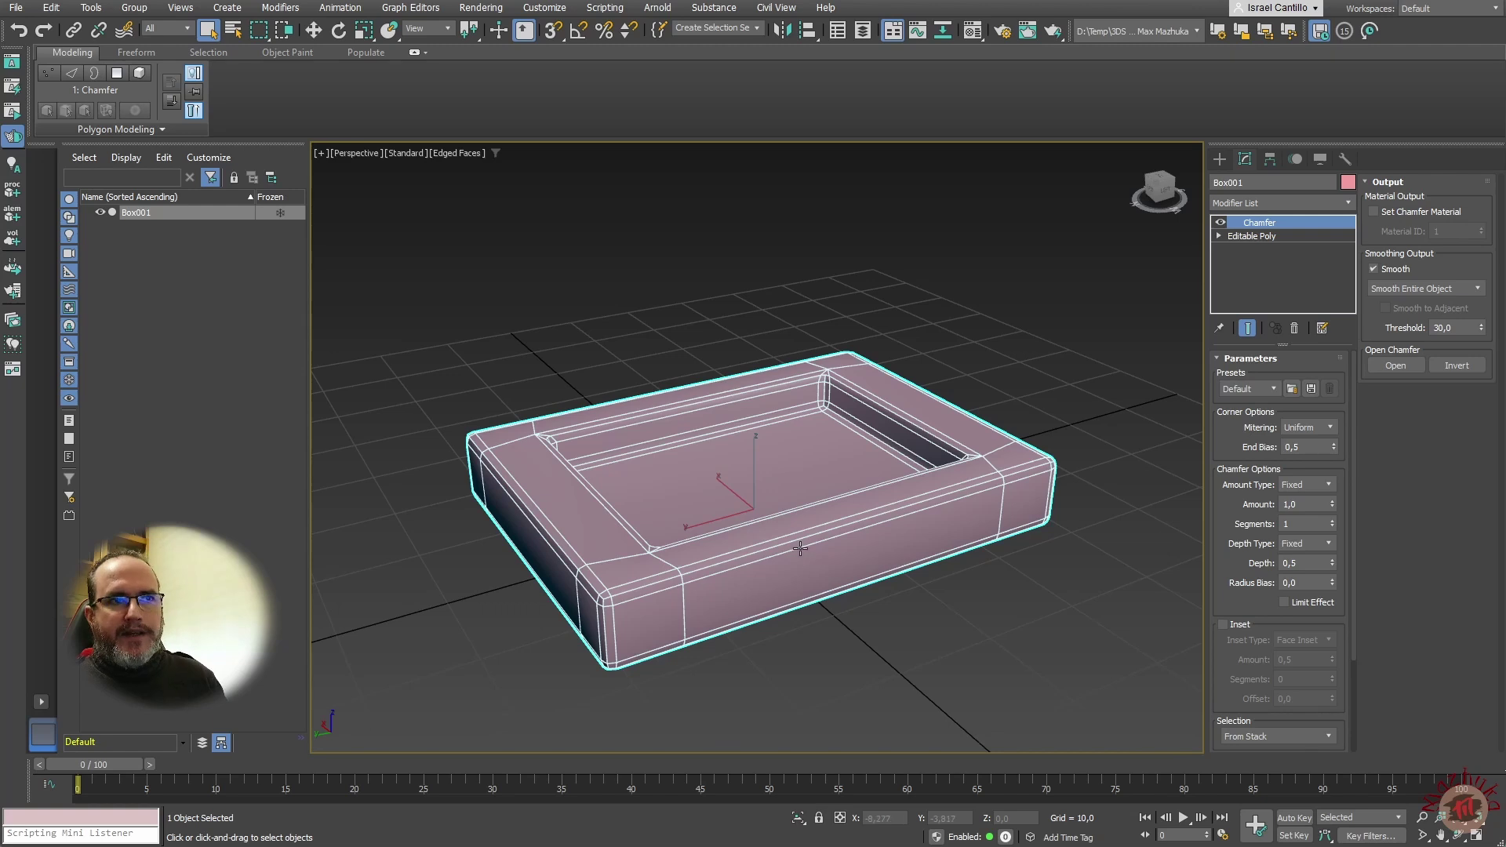
# Examine the chamfered outer edges and the inner corners of the box recess from several angles
pyautogui.keyDown('alt'); pyautogui.moveTo(845, 559); pyautogui.dragTo(762, 570, button='middle'); pyautogui.keyUp('alt')
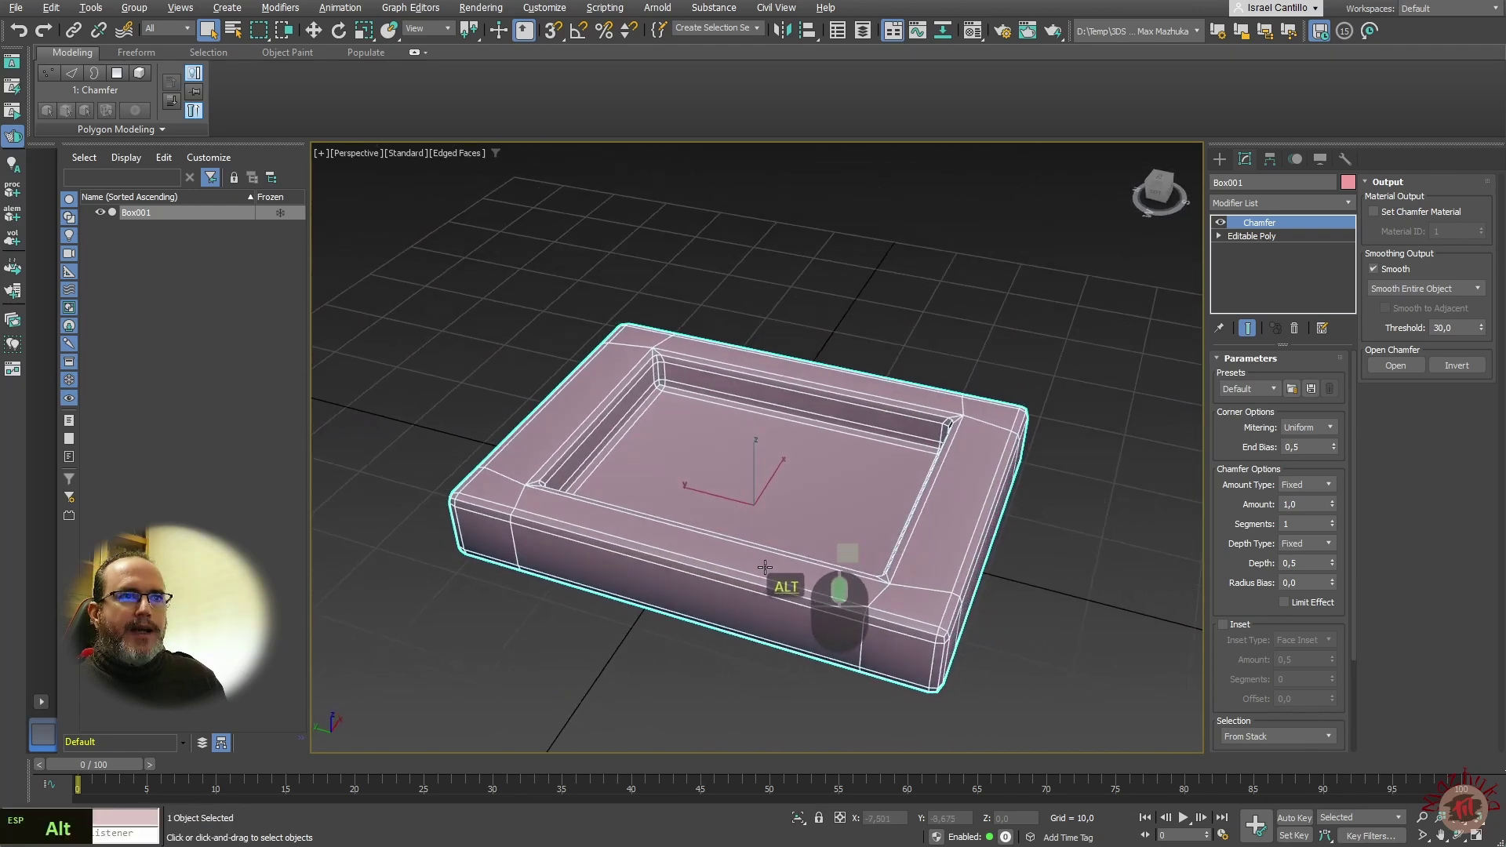
pyautogui.scroll(4, 570, 490)
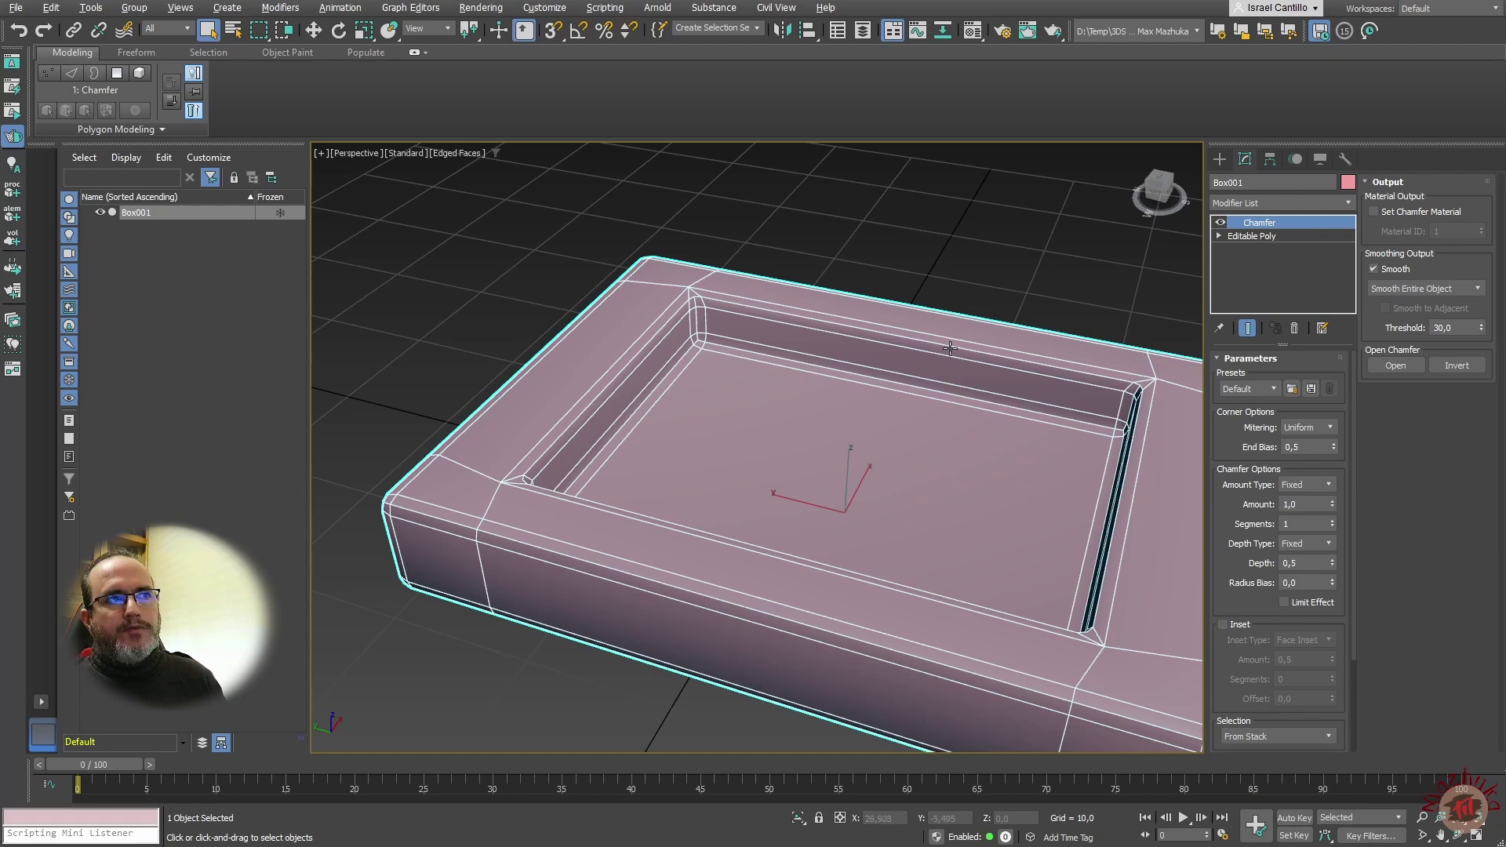
pyautogui.press('alt')
pyautogui.keyDown('alt'); pyautogui.moveTo(977, 517); pyautogui.dragTo(1047, 555, button='middle'); pyautogui.keyUp('alt')
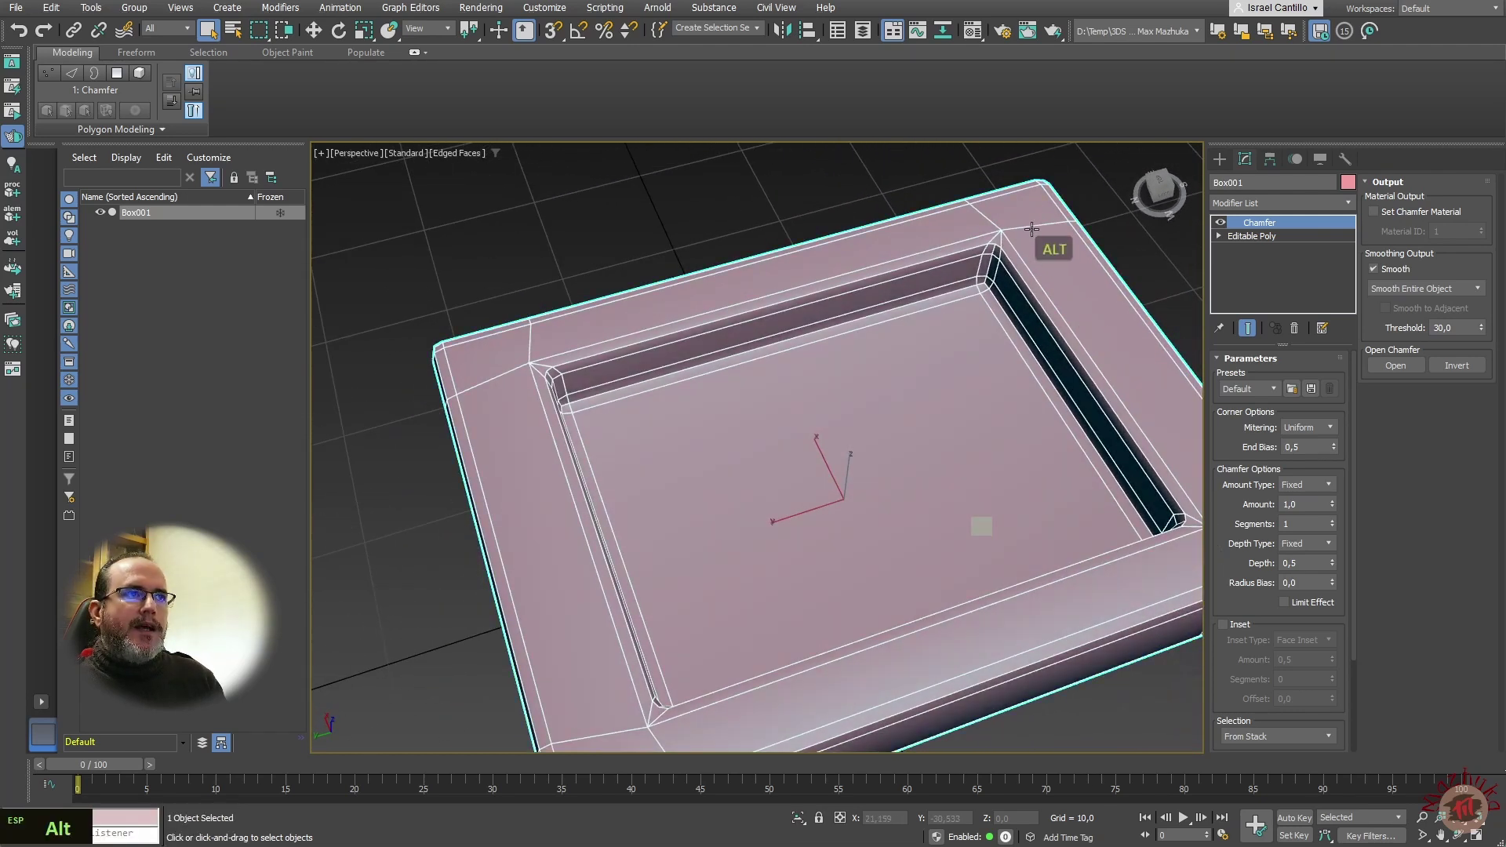
pyautogui.scroll(4, 1002, 245)
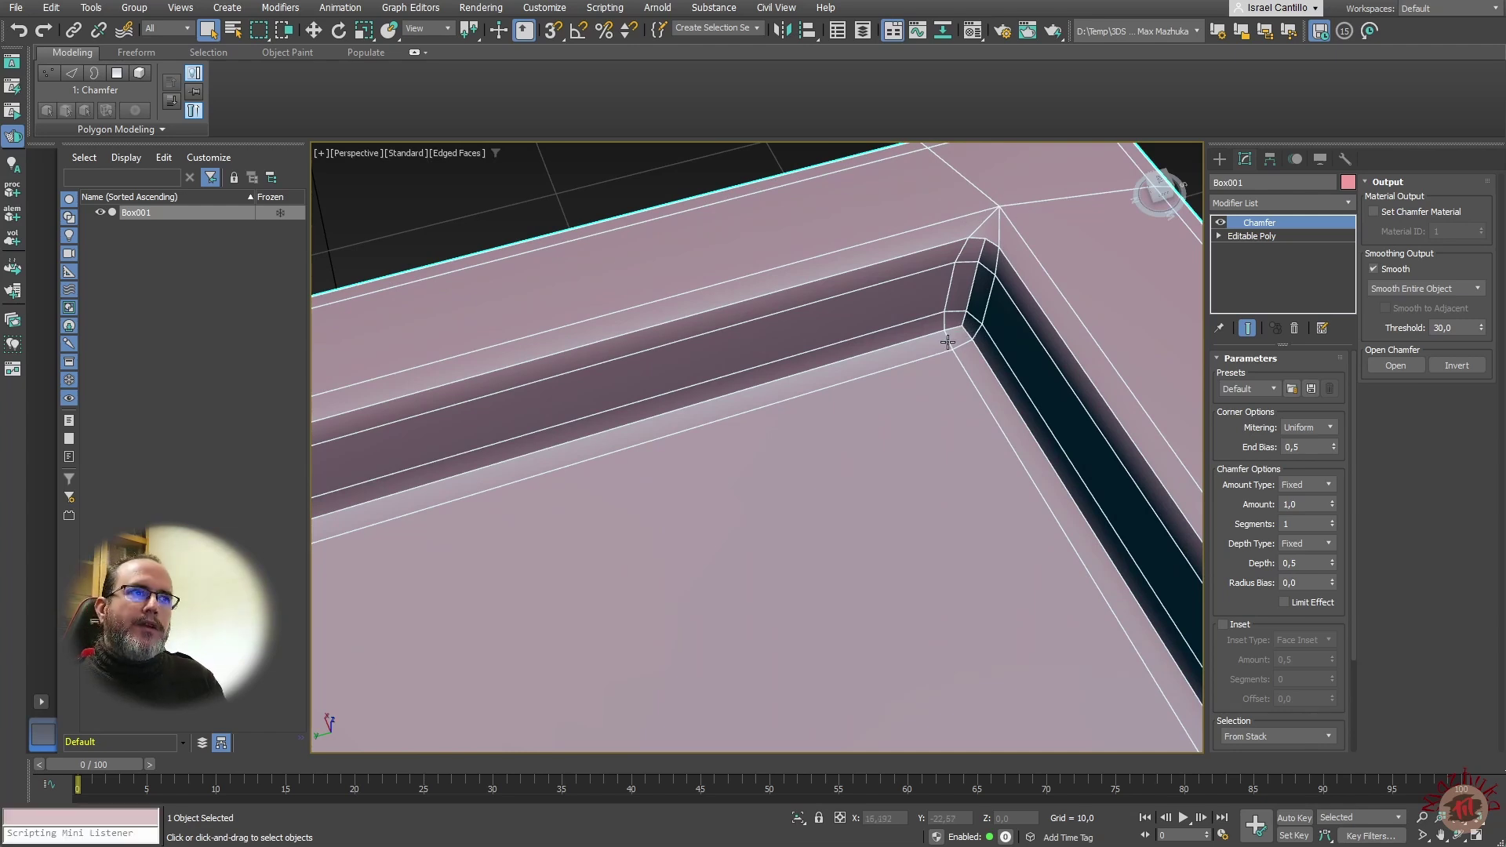
pyautogui.scroll(-5, 931, 397)
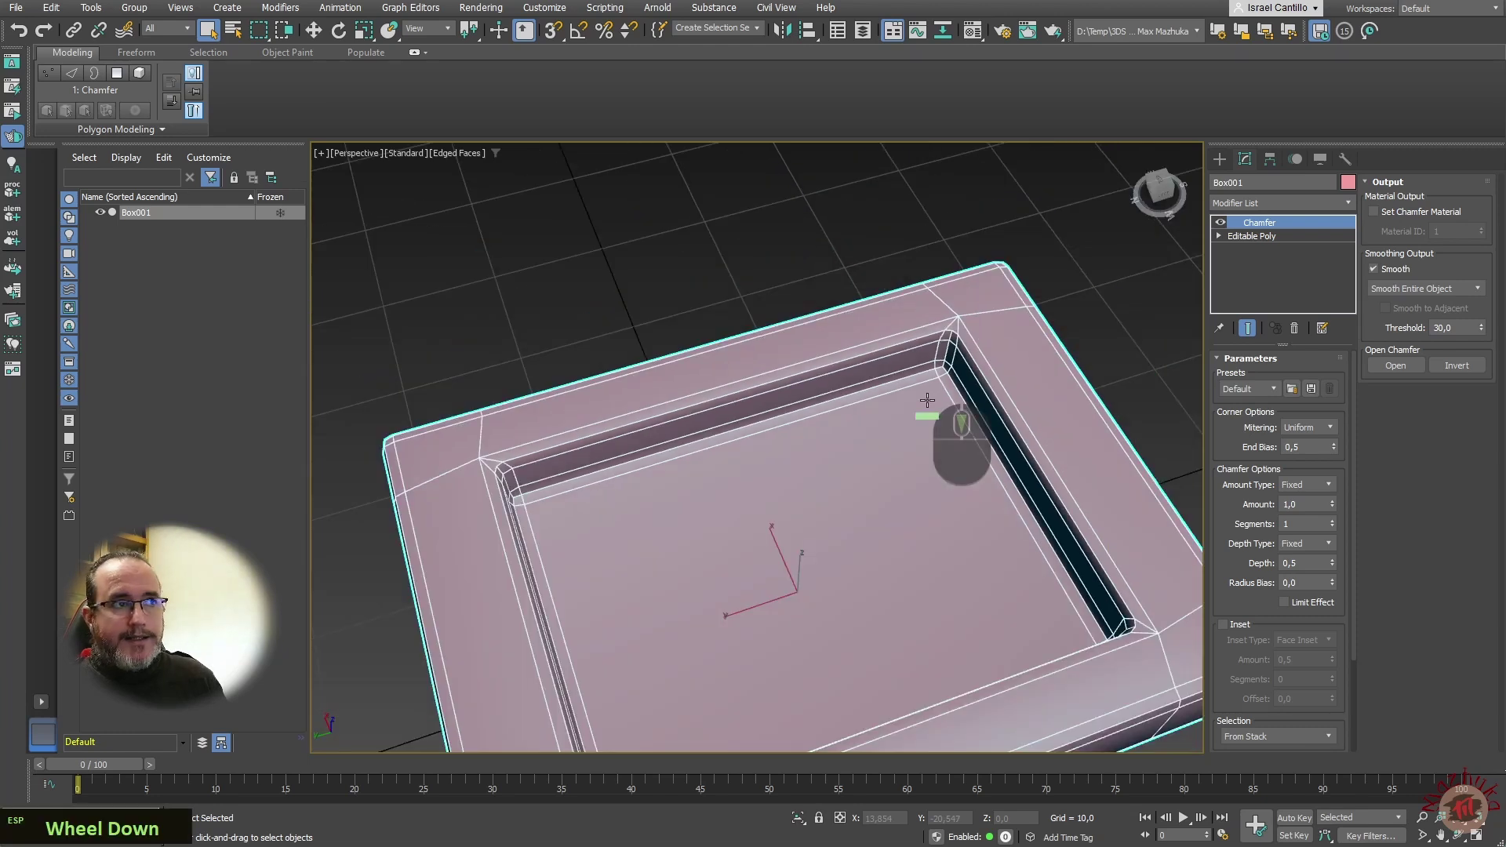
pyautogui.keyDown('alt'); pyautogui.moveTo(918, 431); pyautogui.dragTo(812, 517, button='middle'); pyautogui.keyUp('alt')
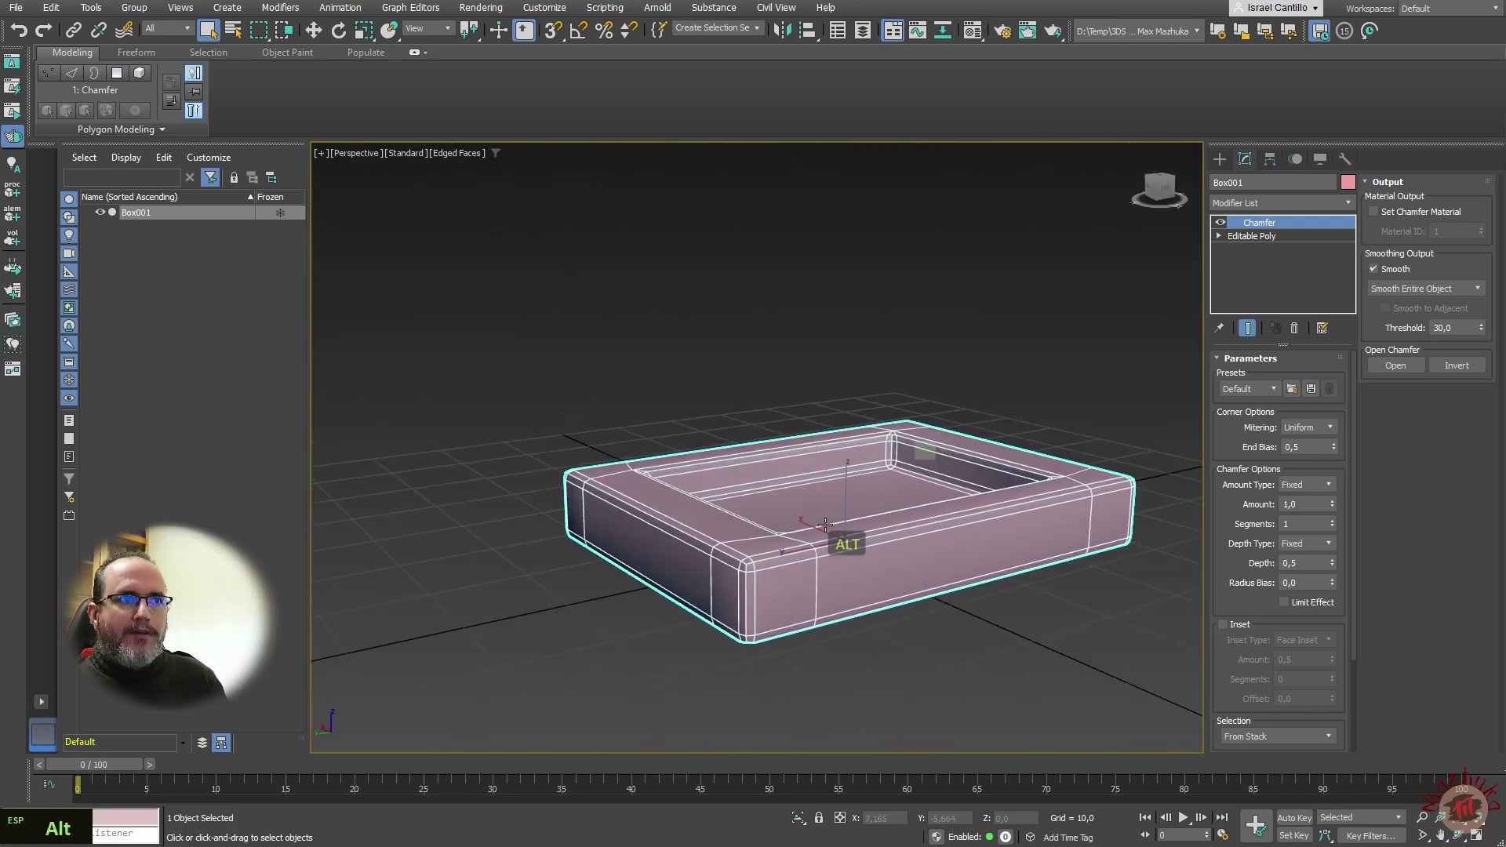
pyautogui.scroll(5, 613, 480)
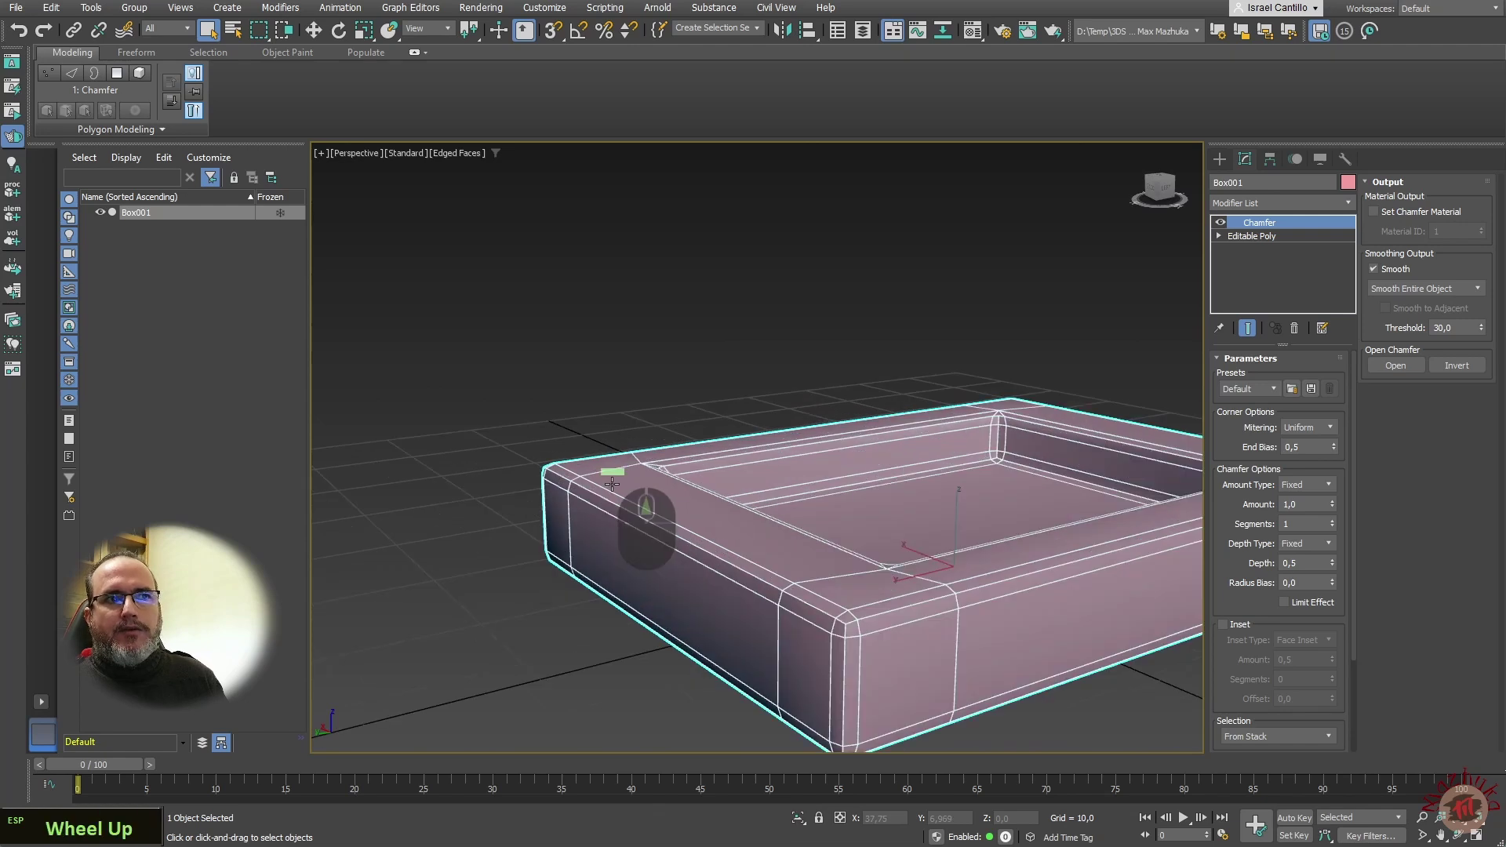
pyautogui.keyDown('alt'); pyautogui.moveTo(613, 480); pyautogui.dragTo(609, 522, button='middle'); pyautogui.keyUp('alt')
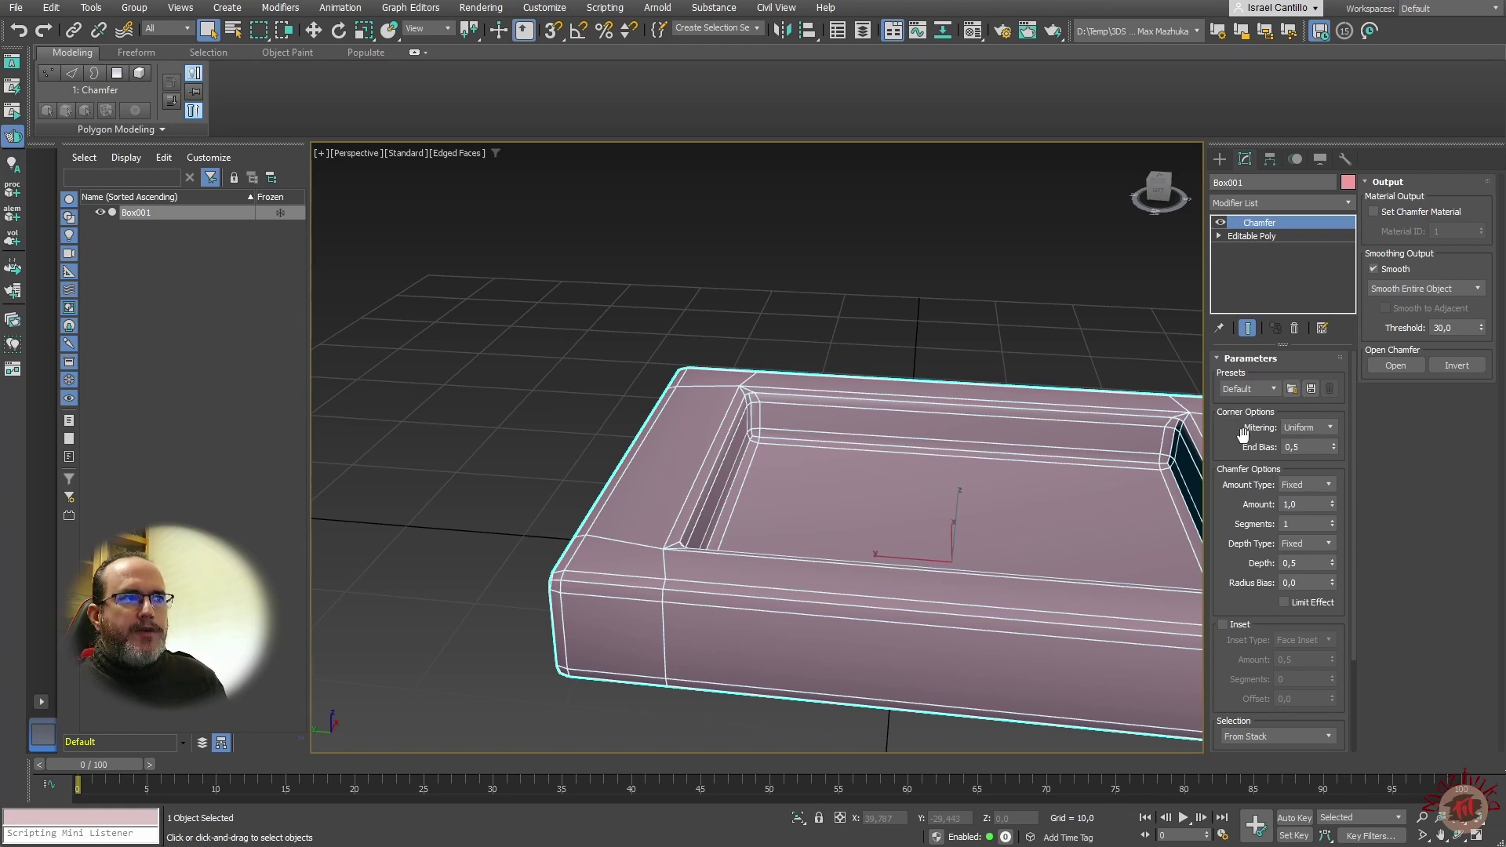
# Review the Chamfer modifier's parameters, from the corner options to the inset, selection and filter settings
pyautogui.scroll(-2, 1255, 690)
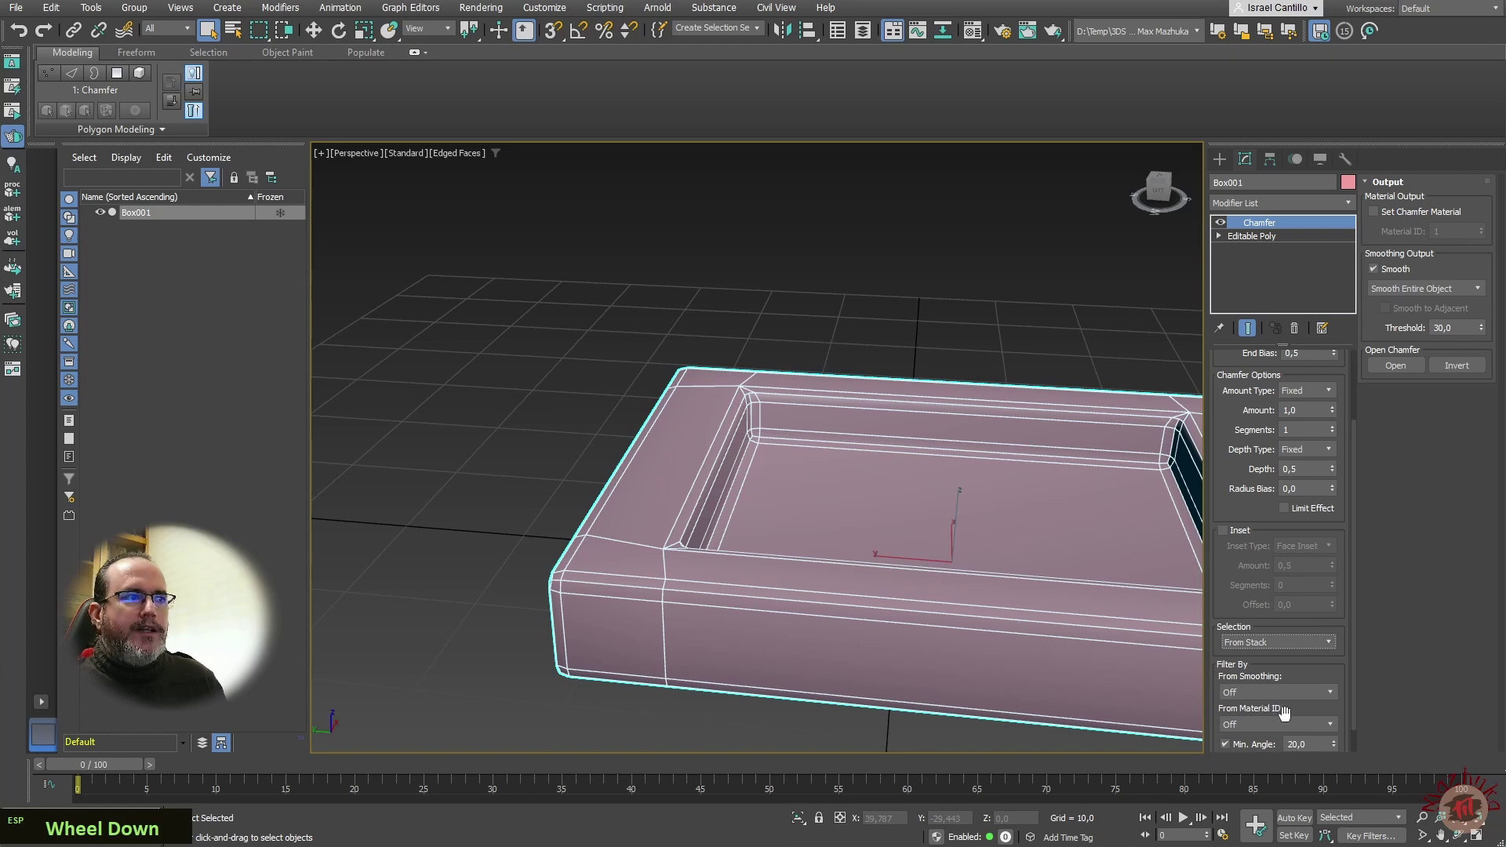
pyautogui.scroll(1, 1278, 710)
pyautogui.scroll(2, 1251, 423)
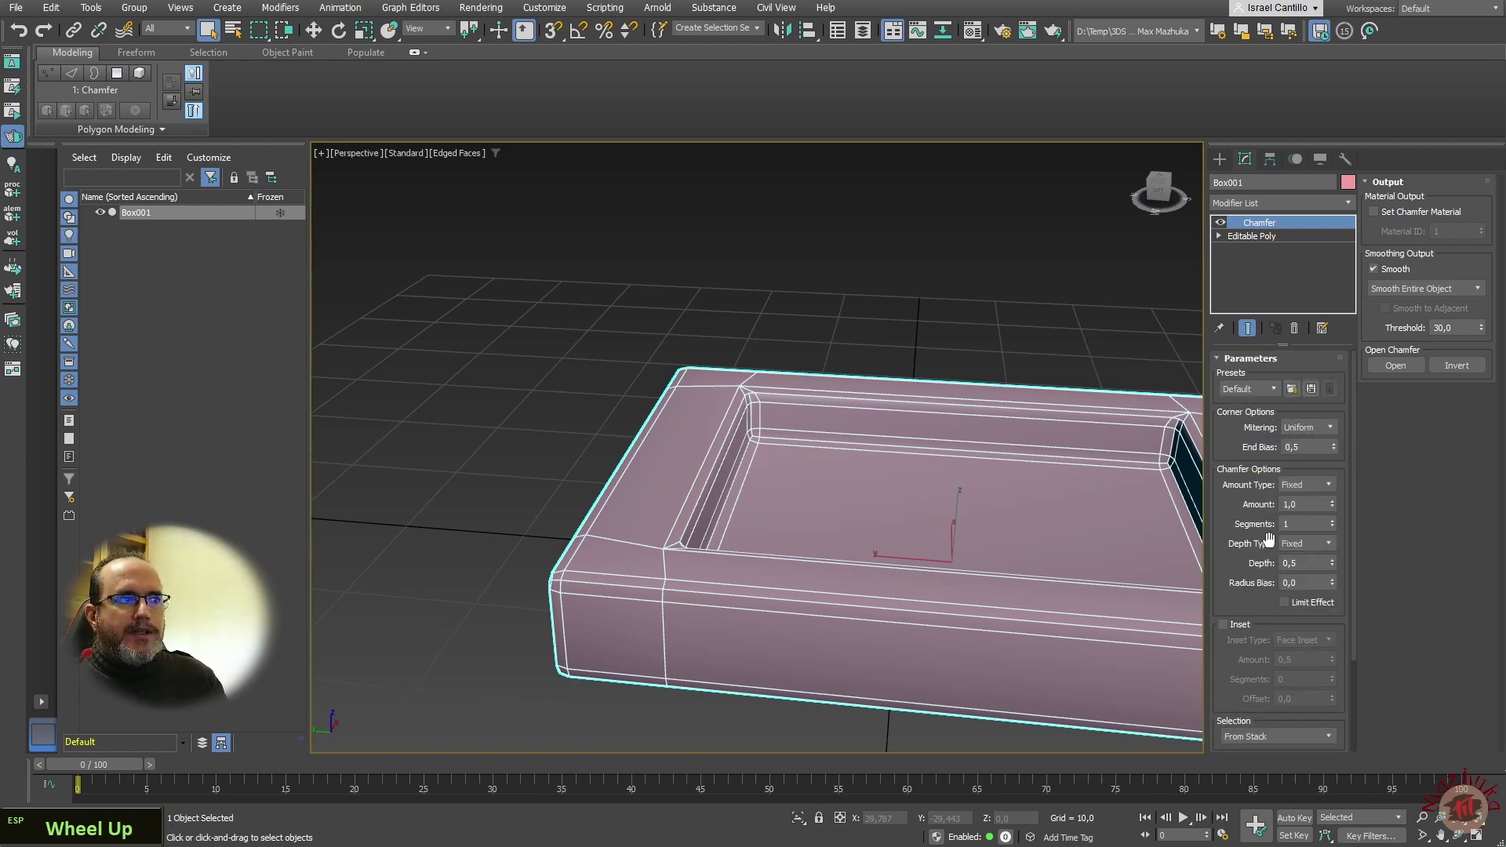
pyautogui.scroll(-3, 1284, 635)
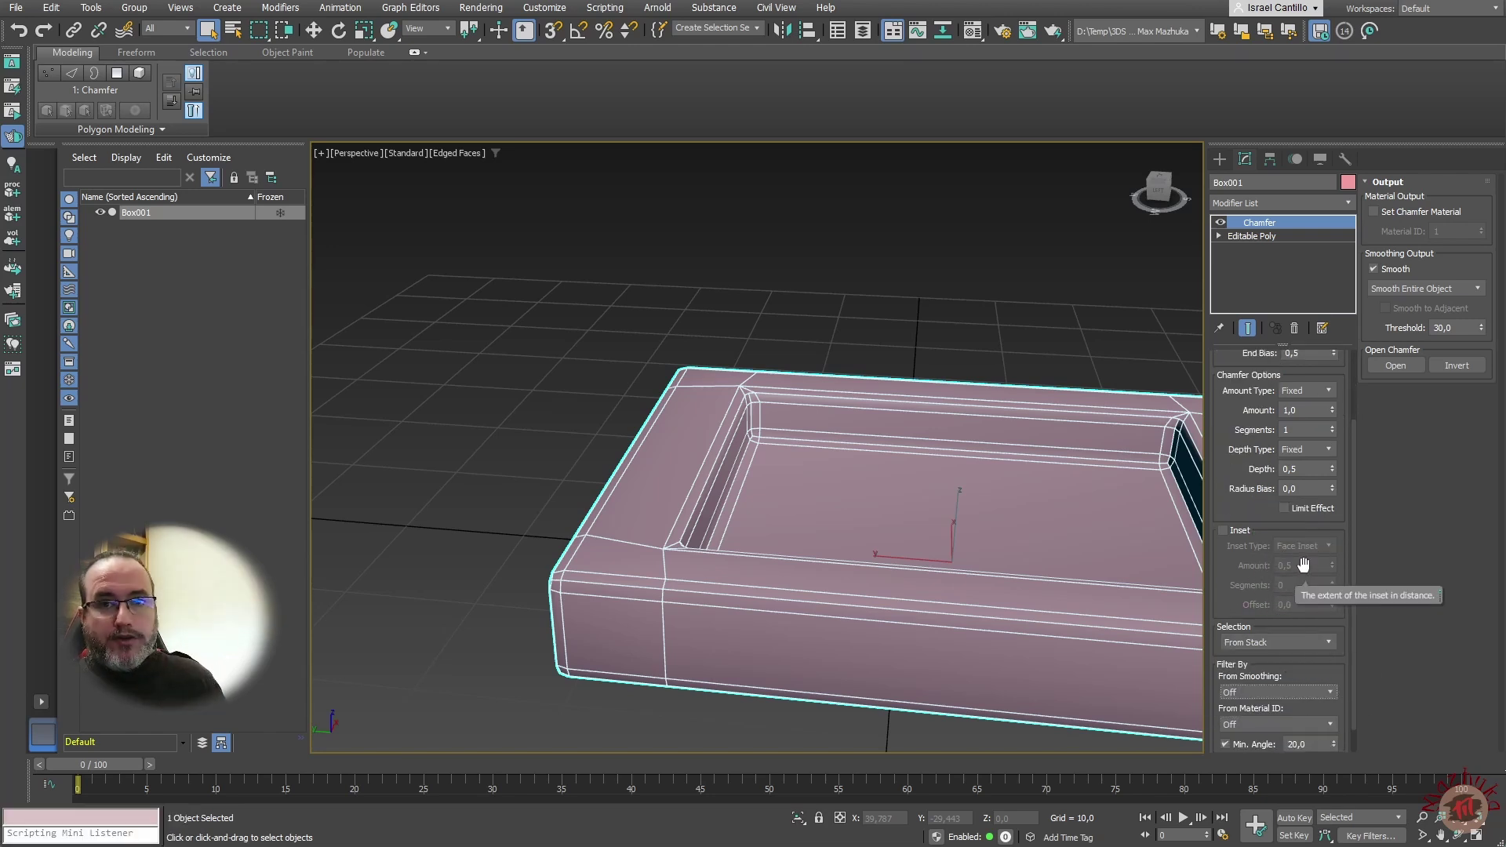
pyautogui.scroll(3, 1318, 559)
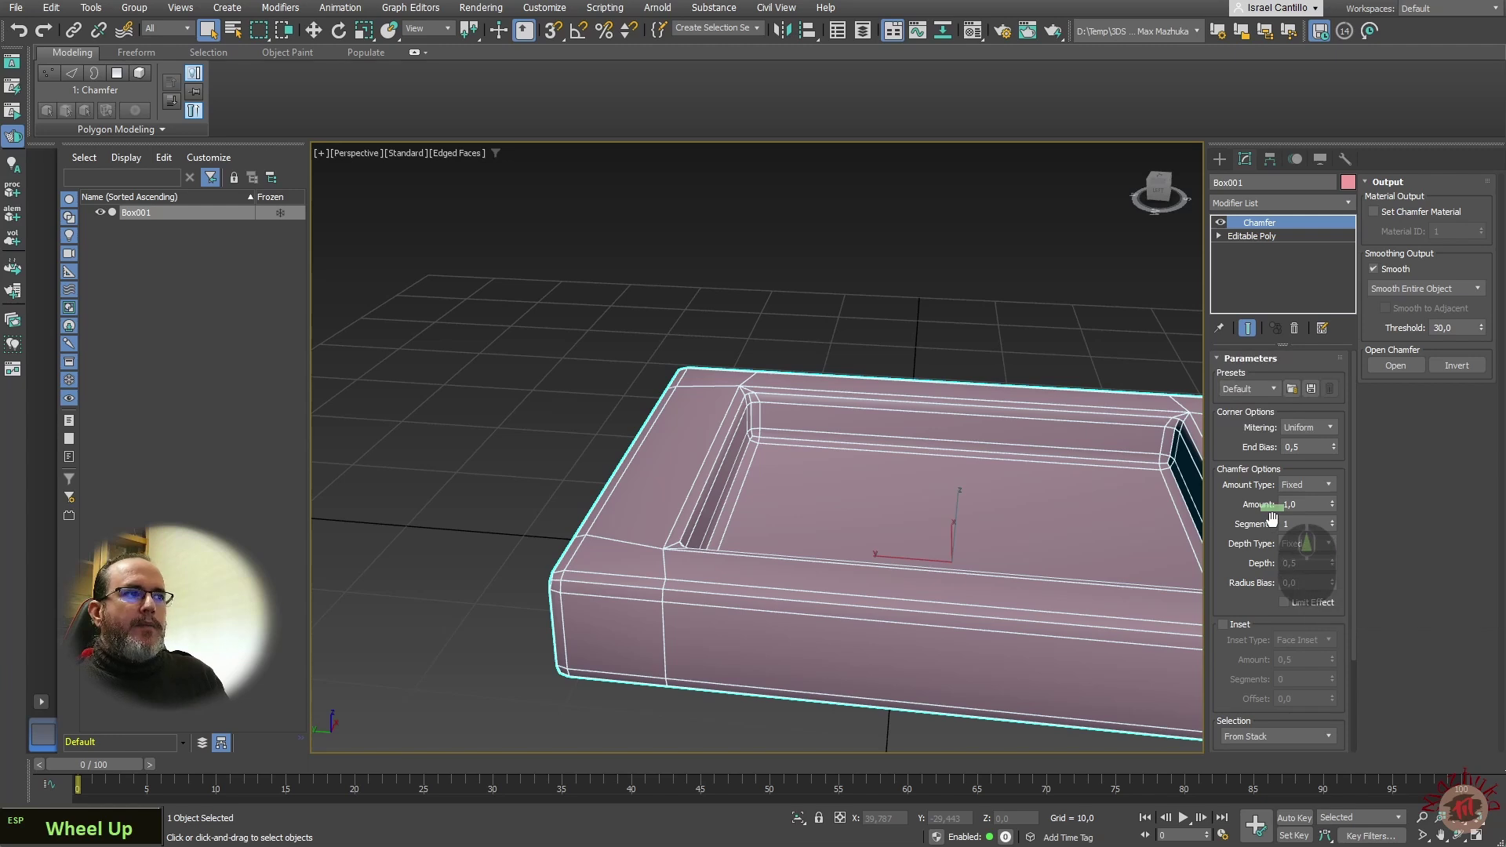
# Choose the HardEdge preset for the Chamfer modifier and load its settings onto the box
pyautogui.click(1271, 388)
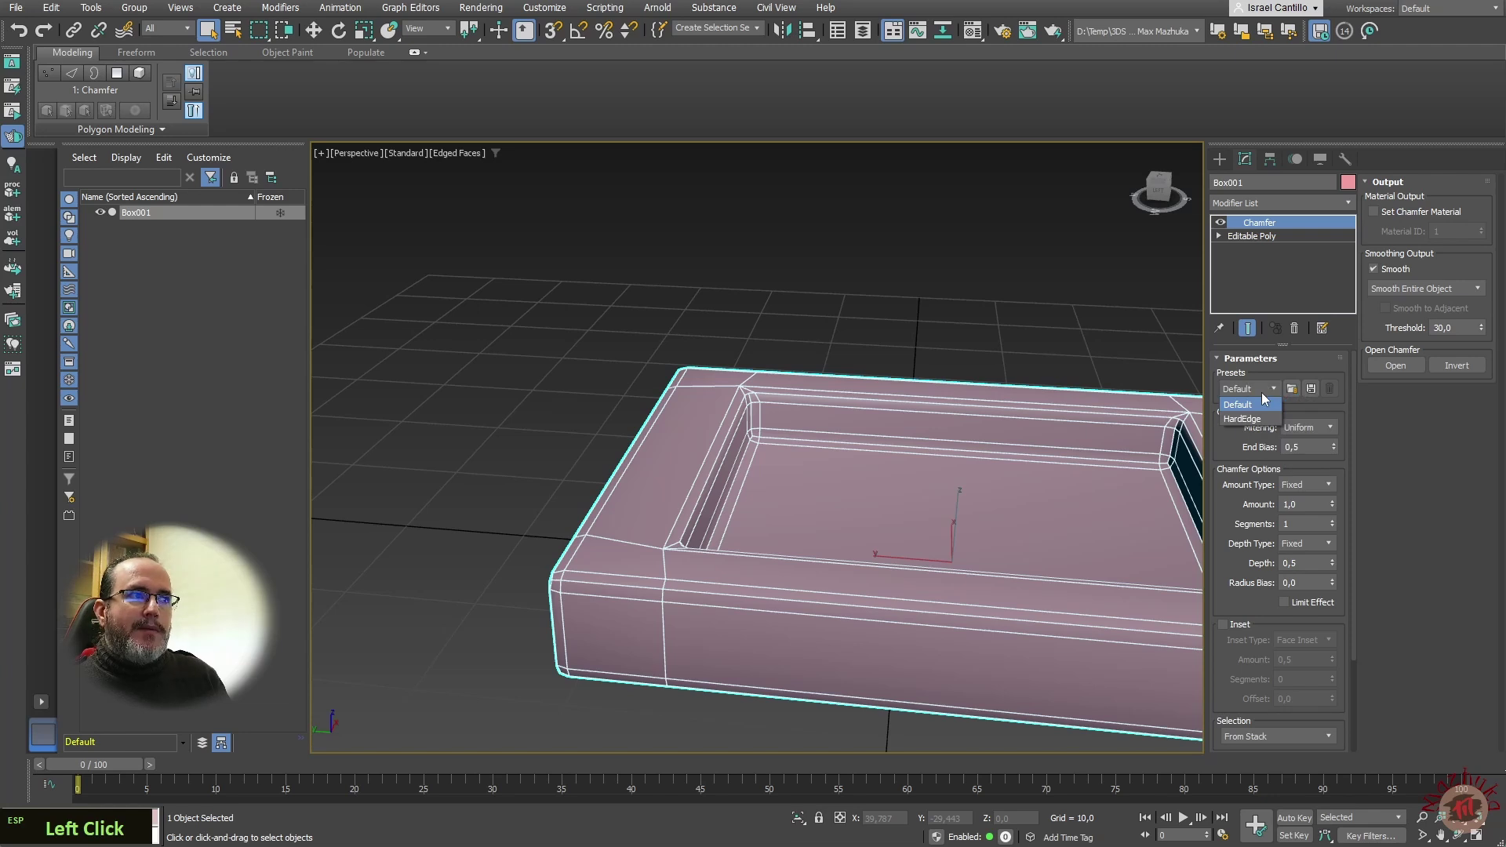
pyautogui.click(1247, 415)
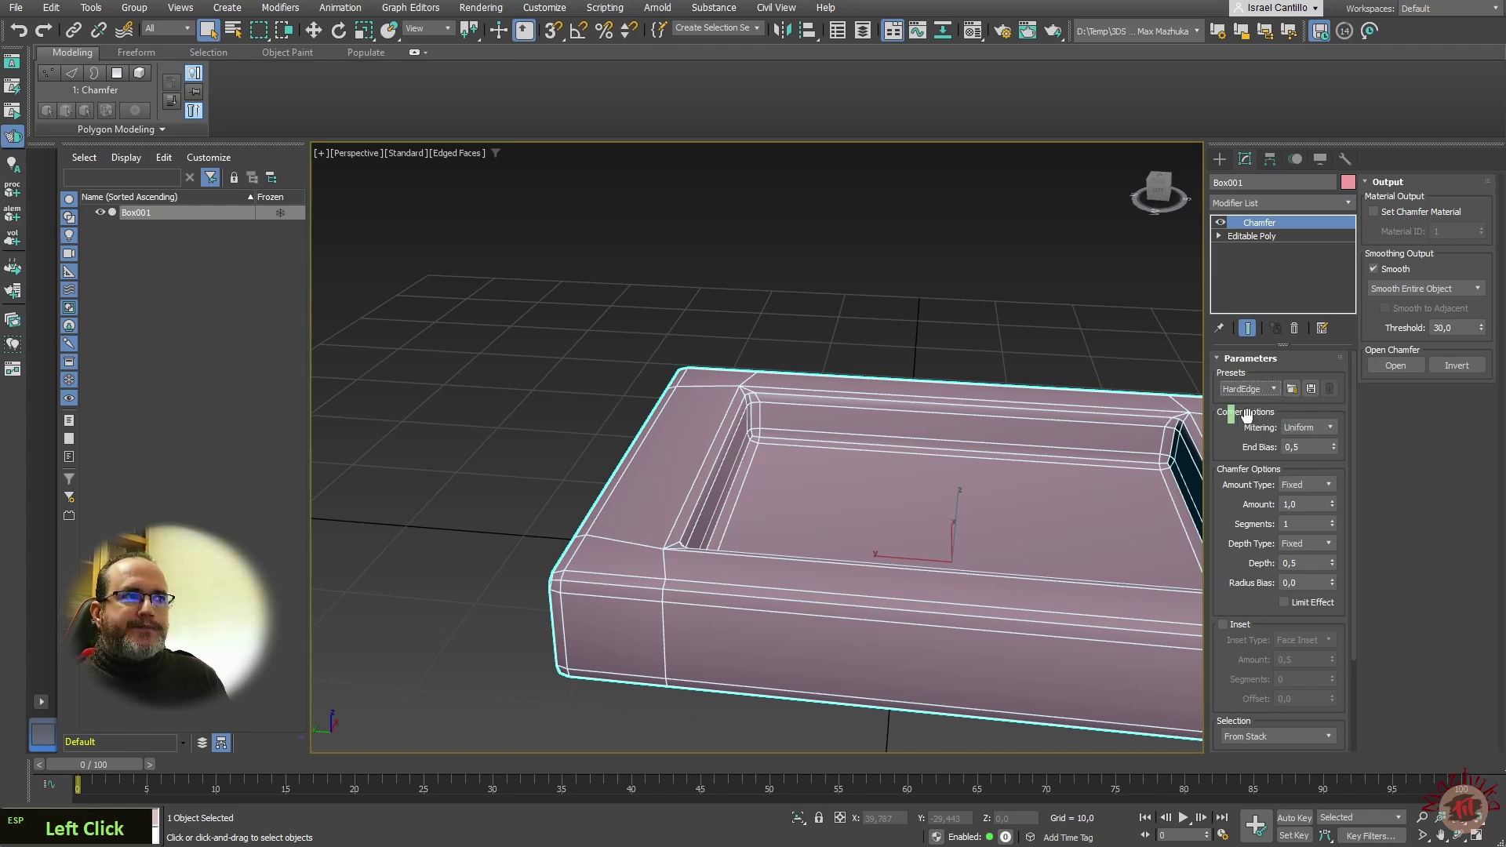
pyautogui.click(1273, 391)
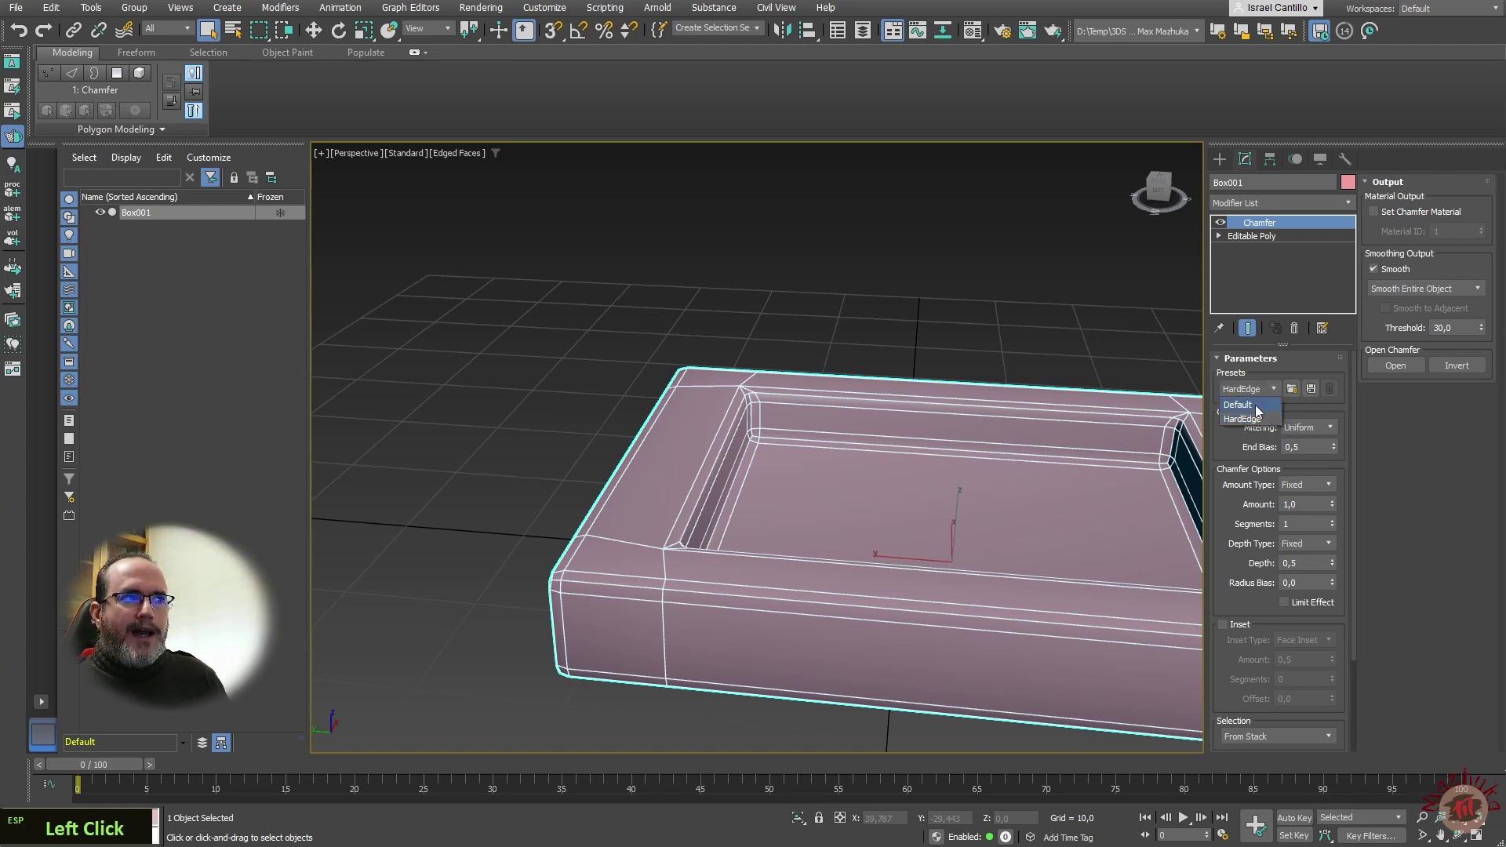
pyautogui.click(1255, 404)
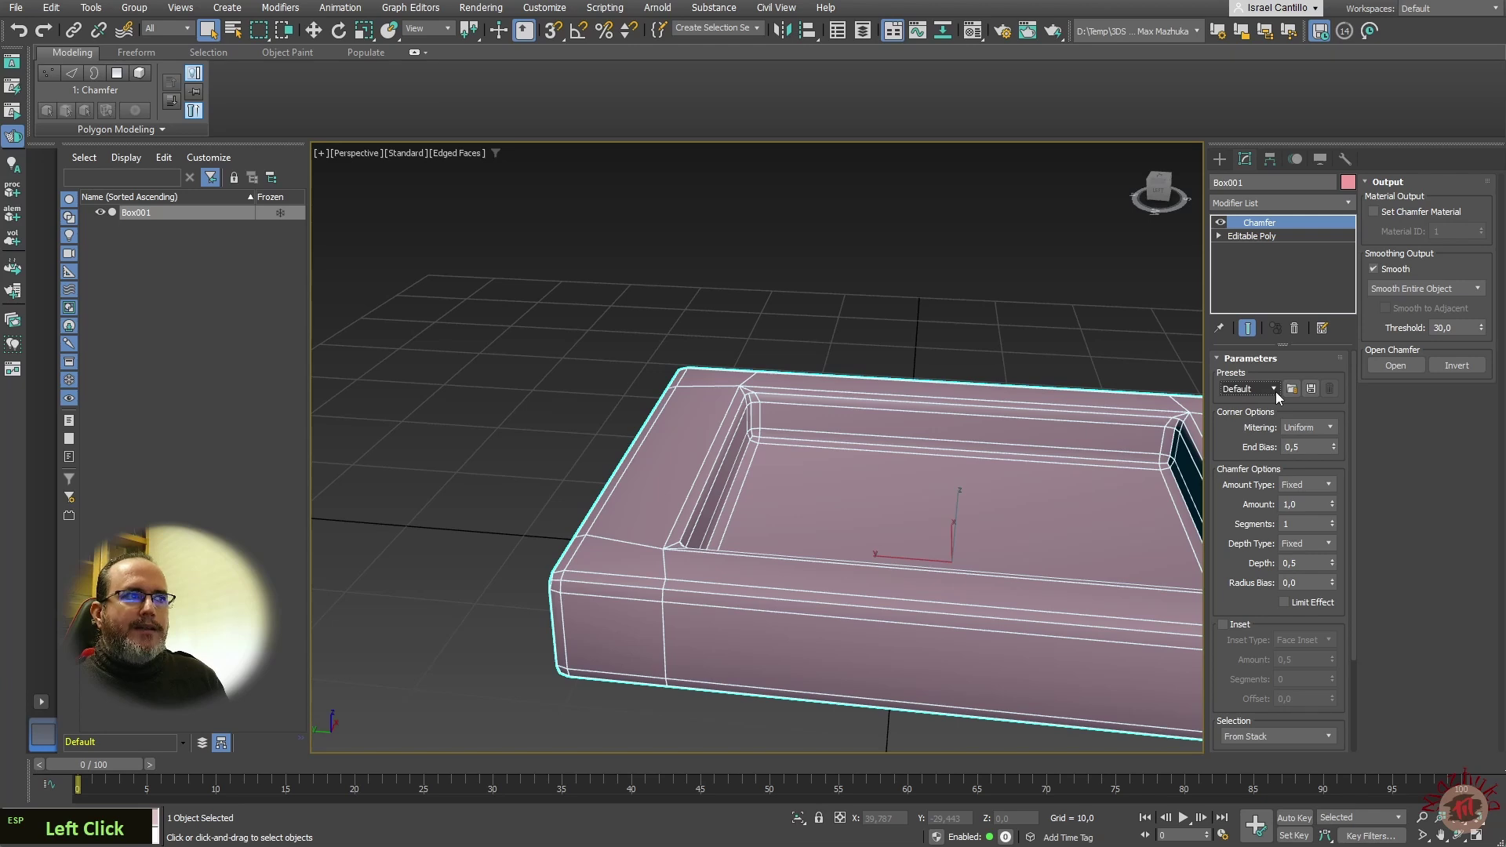
pyautogui.click(1275, 391)
pyautogui.click(1251, 415)
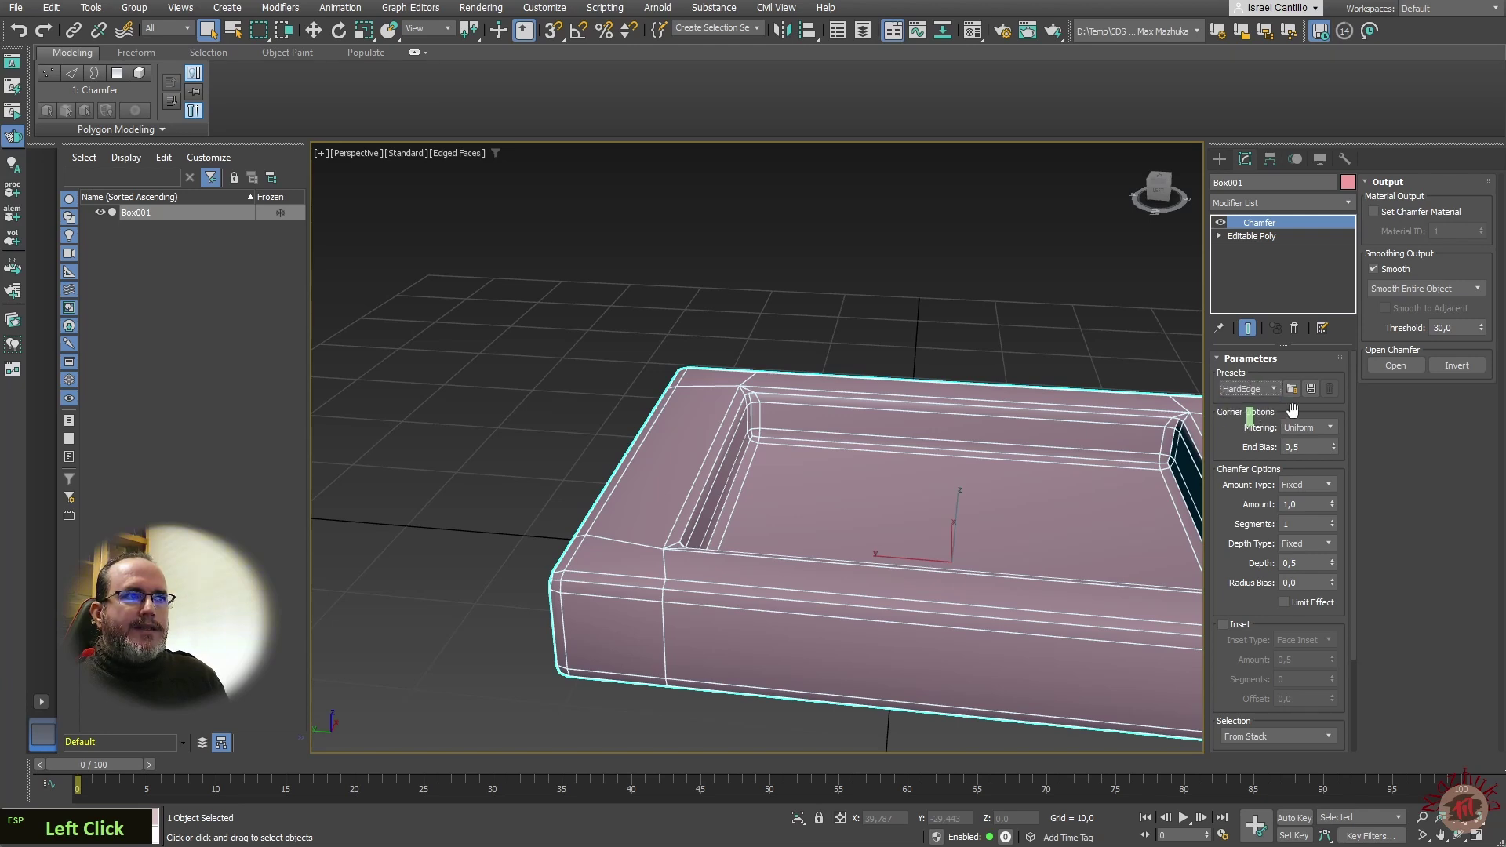
pyautogui.click(1292, 390)
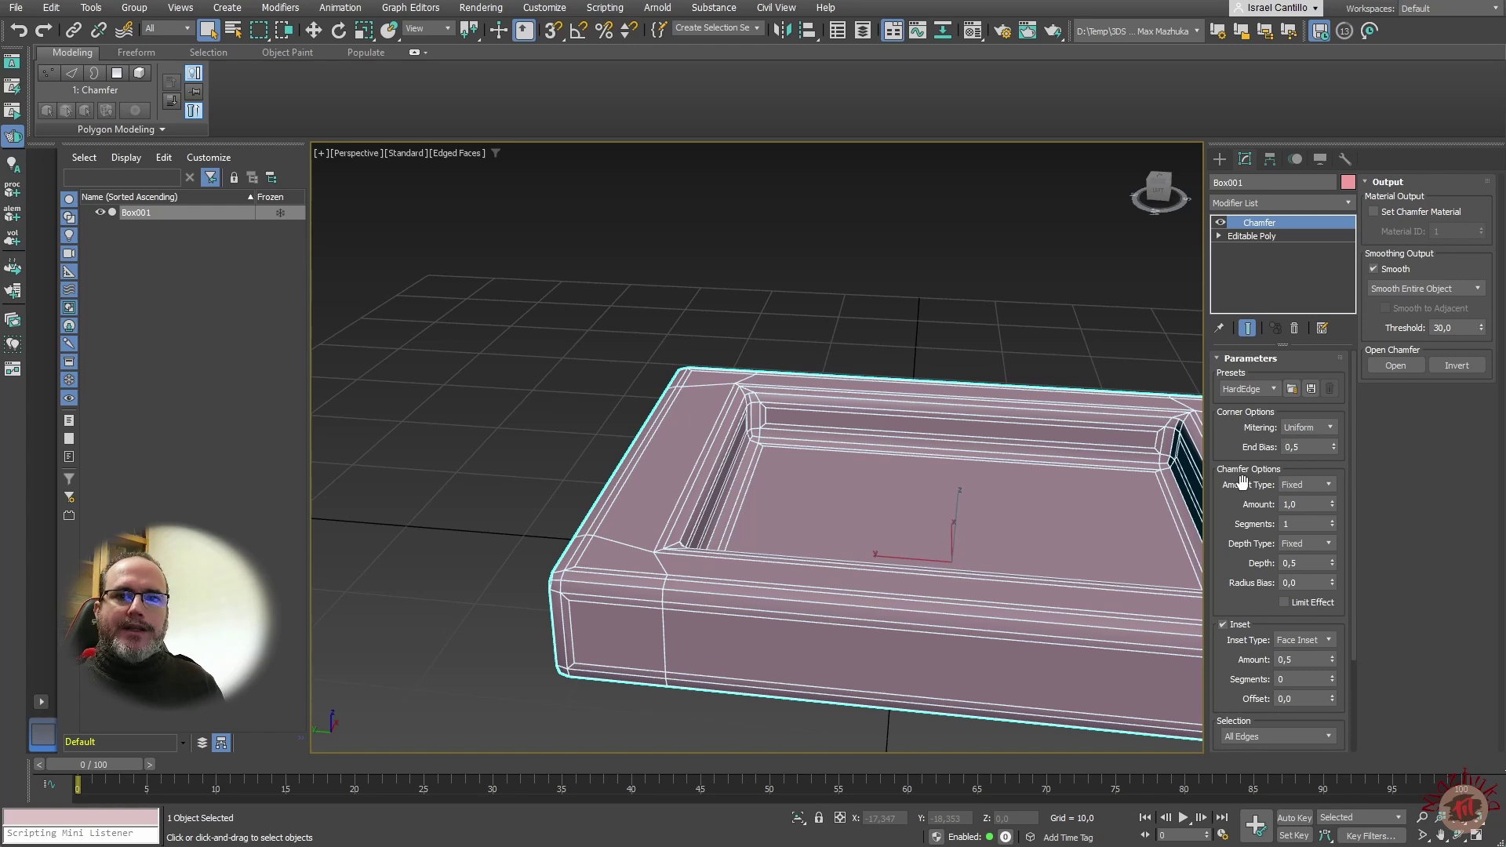
# Choose the Default preset for the Chamfer modifier and load its settings
pyautogui.click(1274, 389)
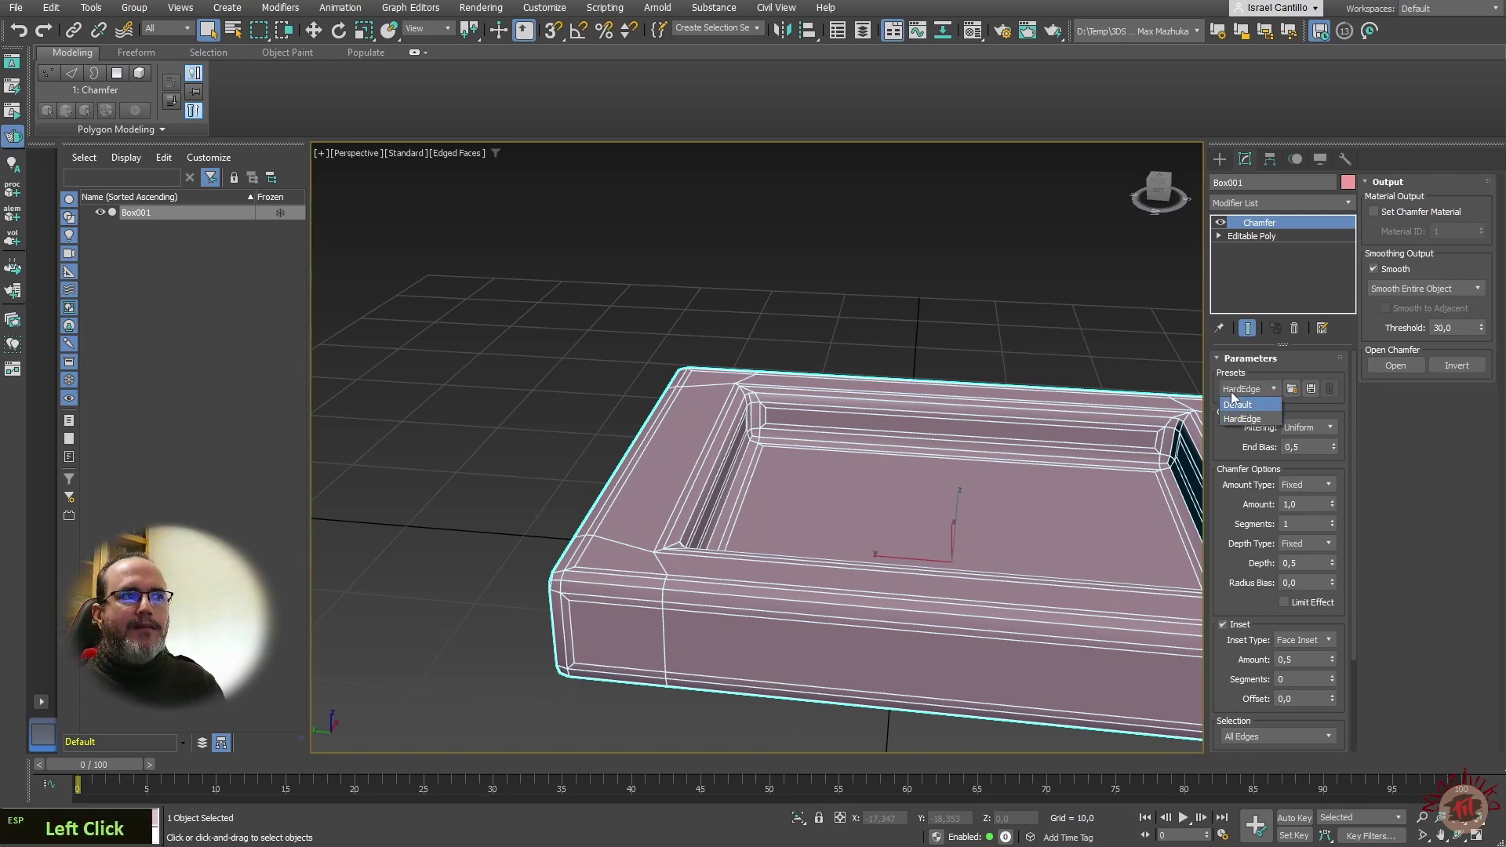
pyautogui.click(1236, 403)
pyautogui.click(1293, 389)
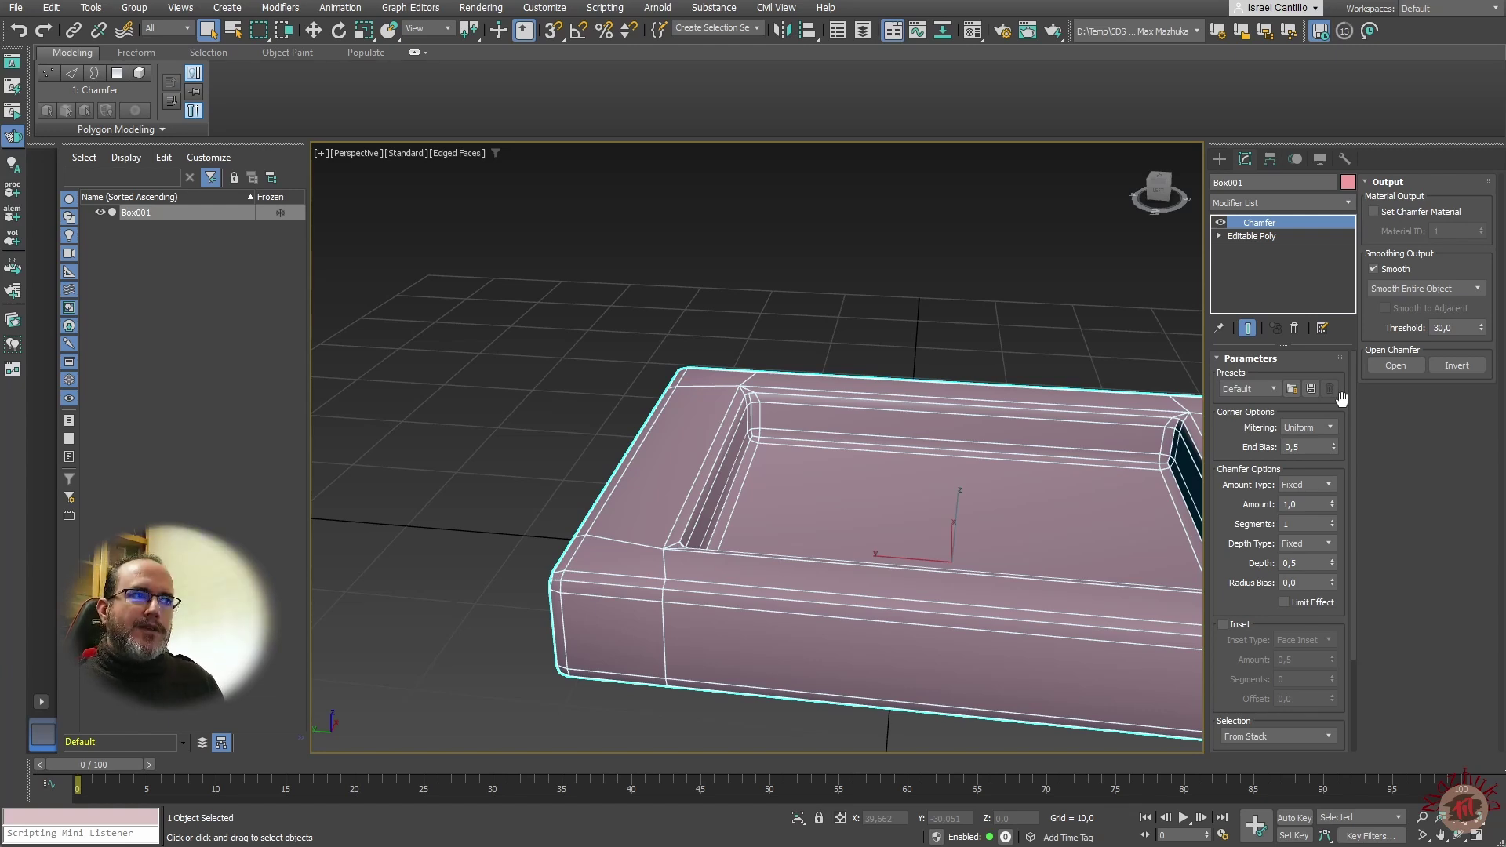
pyautogui.click(1276, 388)
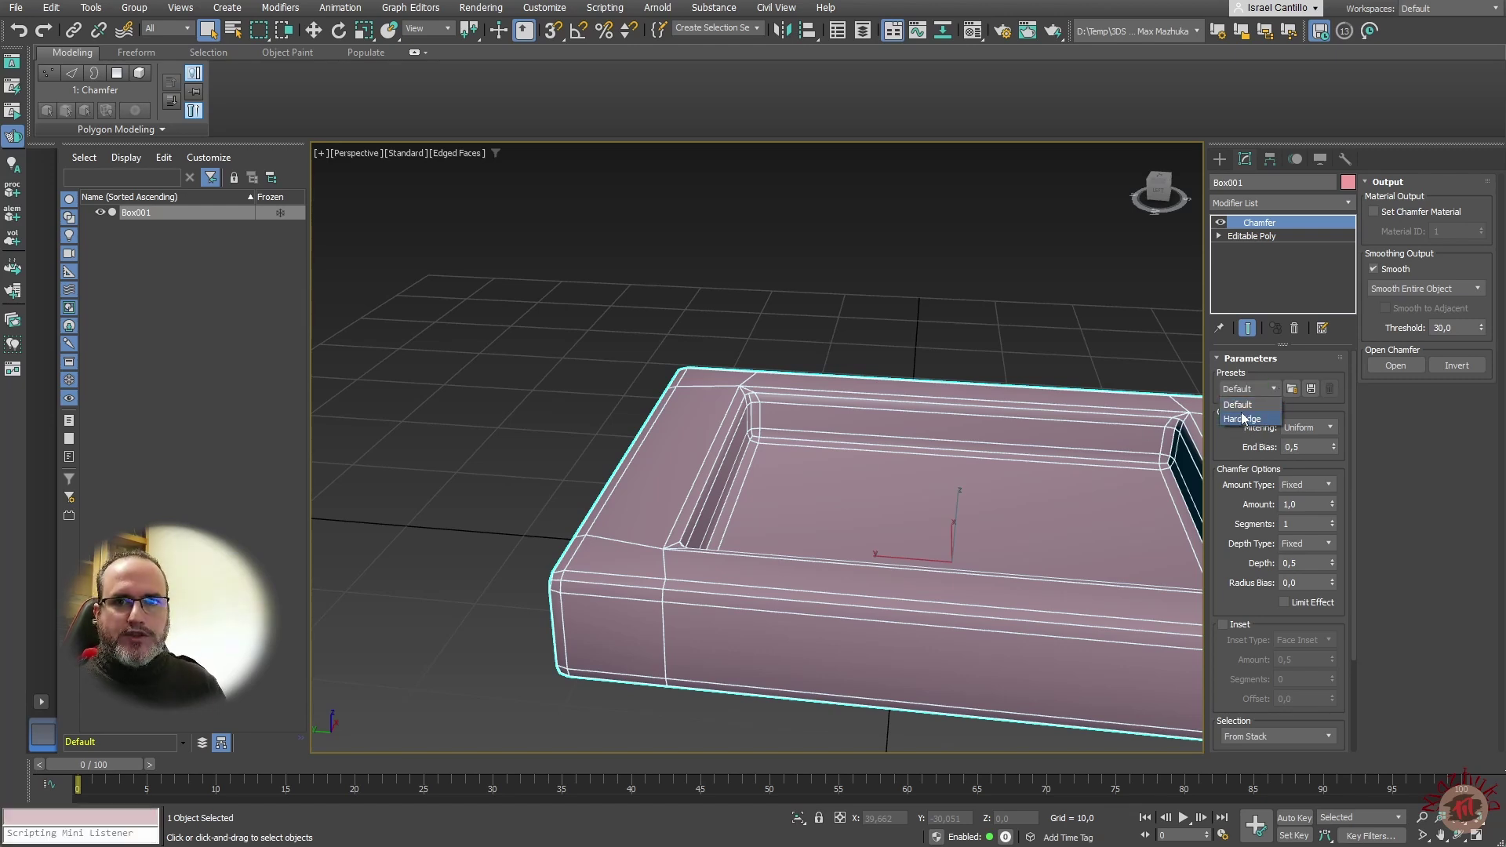
pyautogui.click(1286, 363)
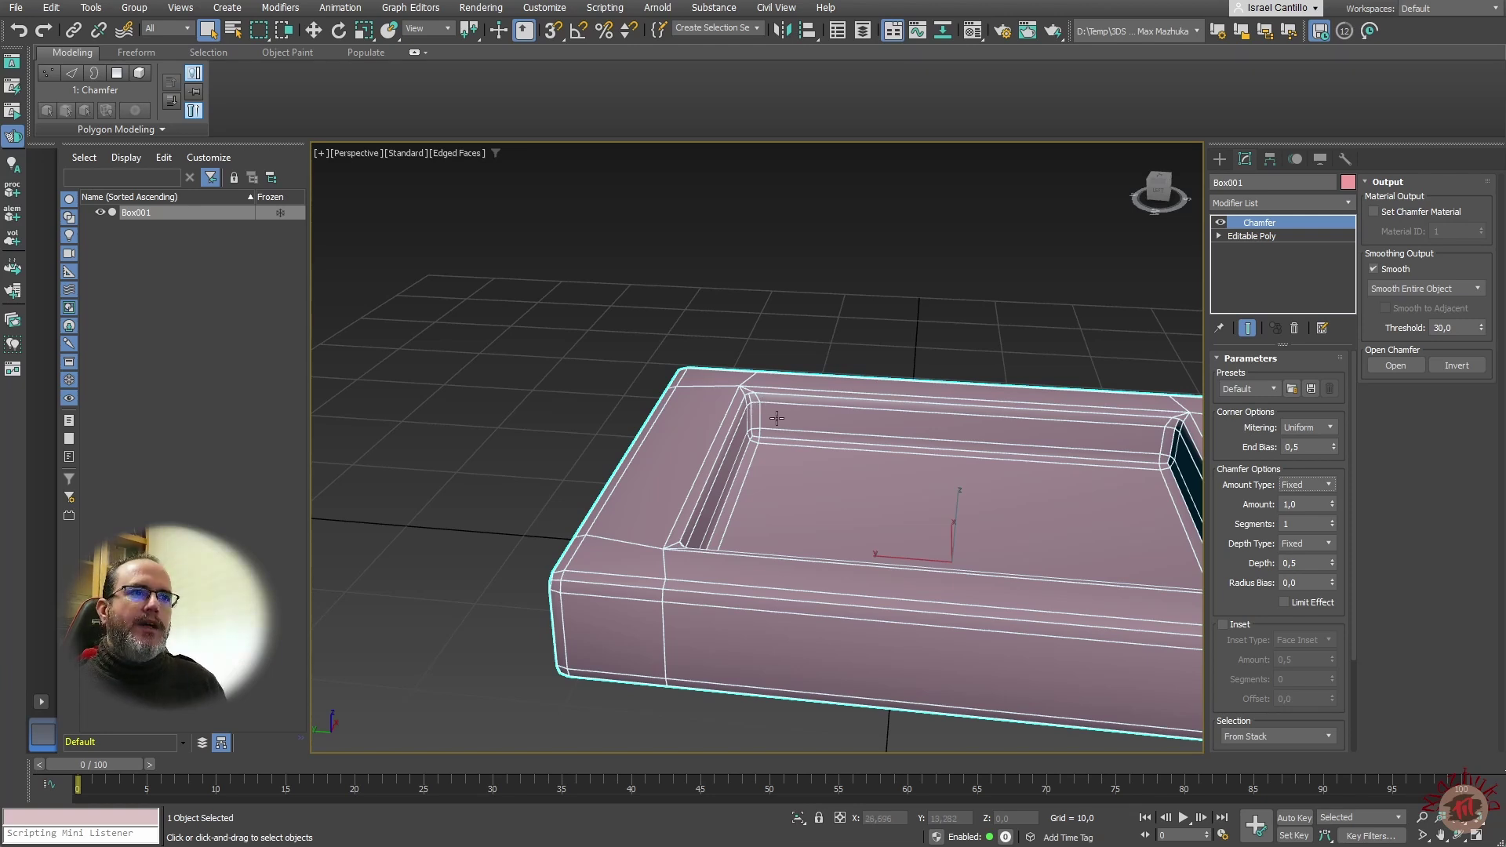
# Set the chamfer's corner mitering to Quad, with the recess's inner corner in close view
pyautogui.scroll(2, 810, 460)
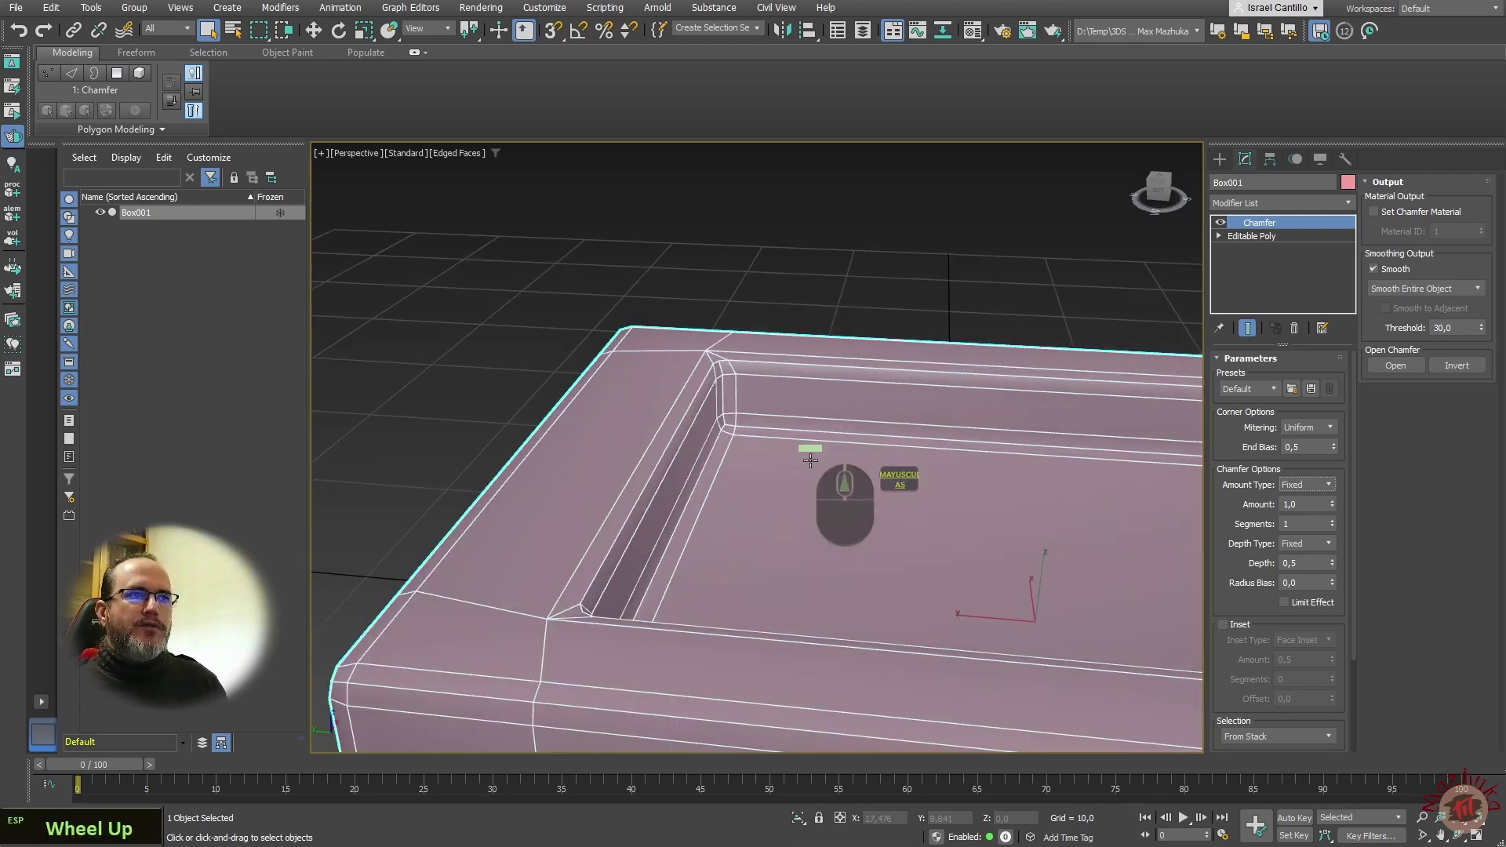
pyautogui.keyDown('shift'); pyautogui.moveTo(810, 461); pyautogui.dragTo(694, 503, button='middle'); pyautogui.keyUp('shift')
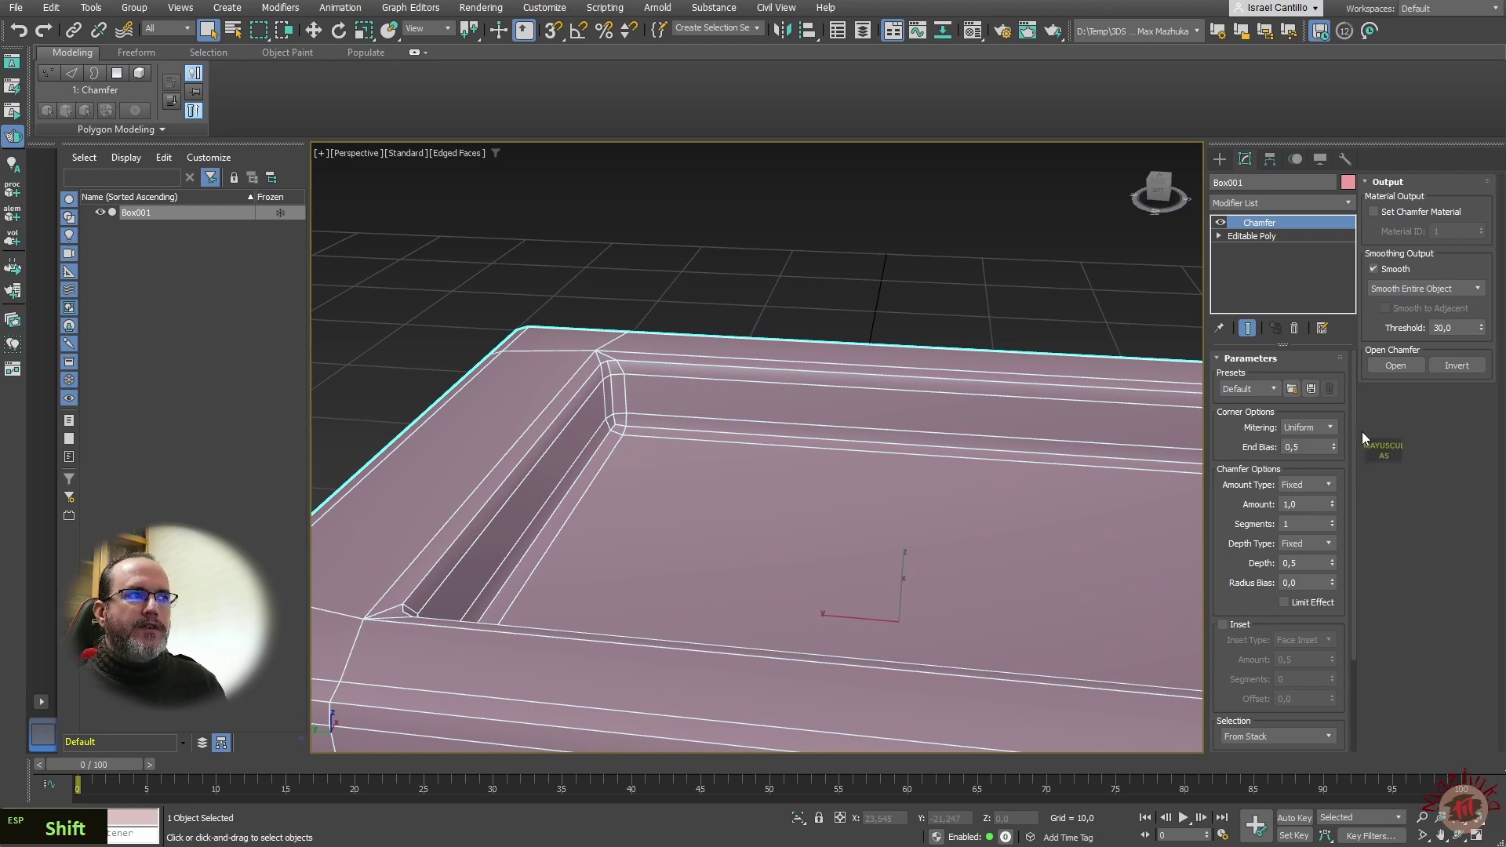
pyautogui.click(1331, 428)
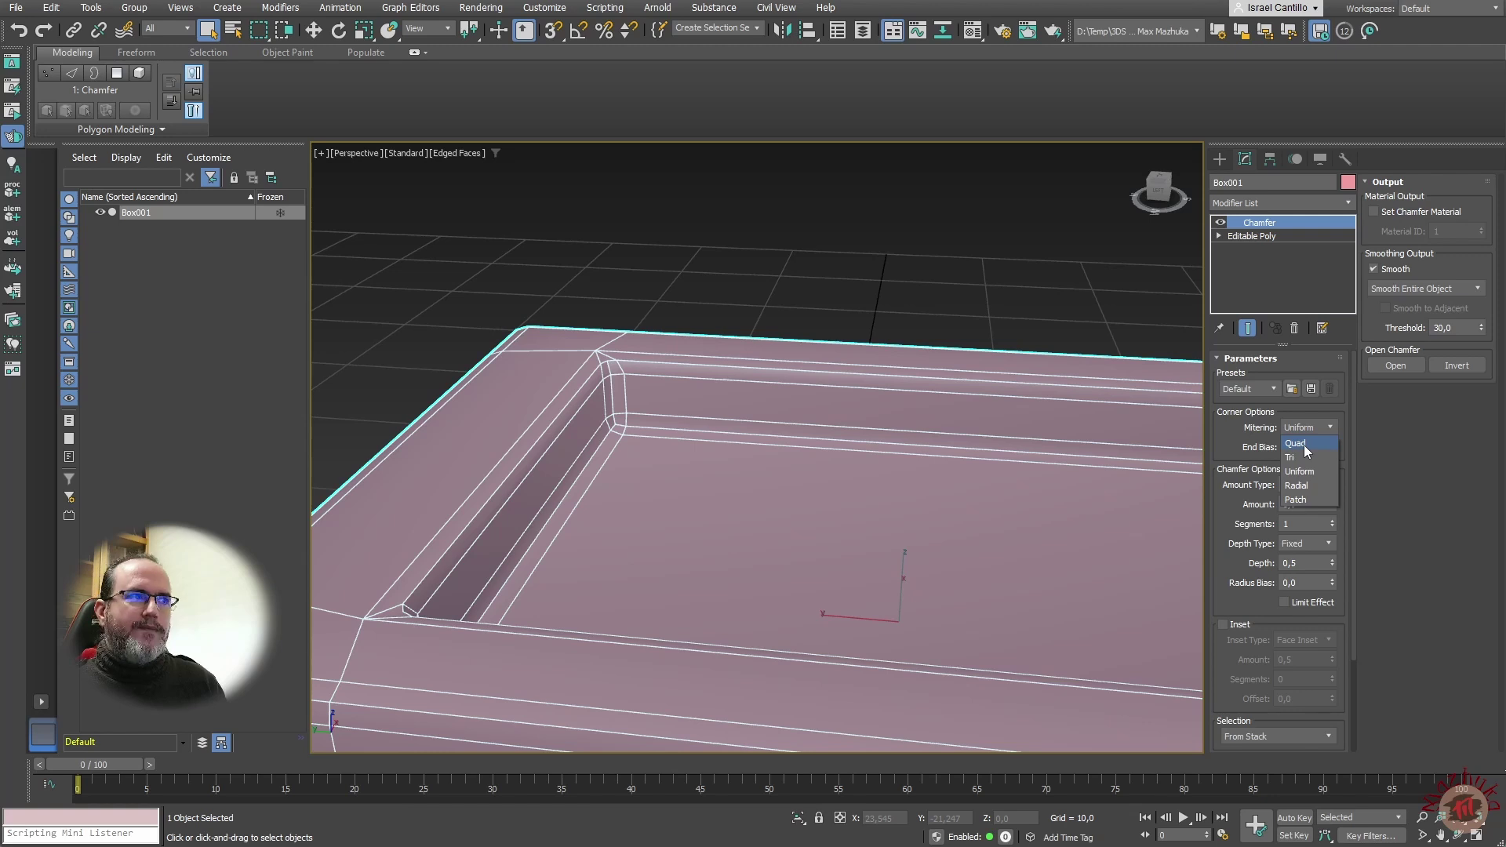
pyautogui.click(1304, 445)
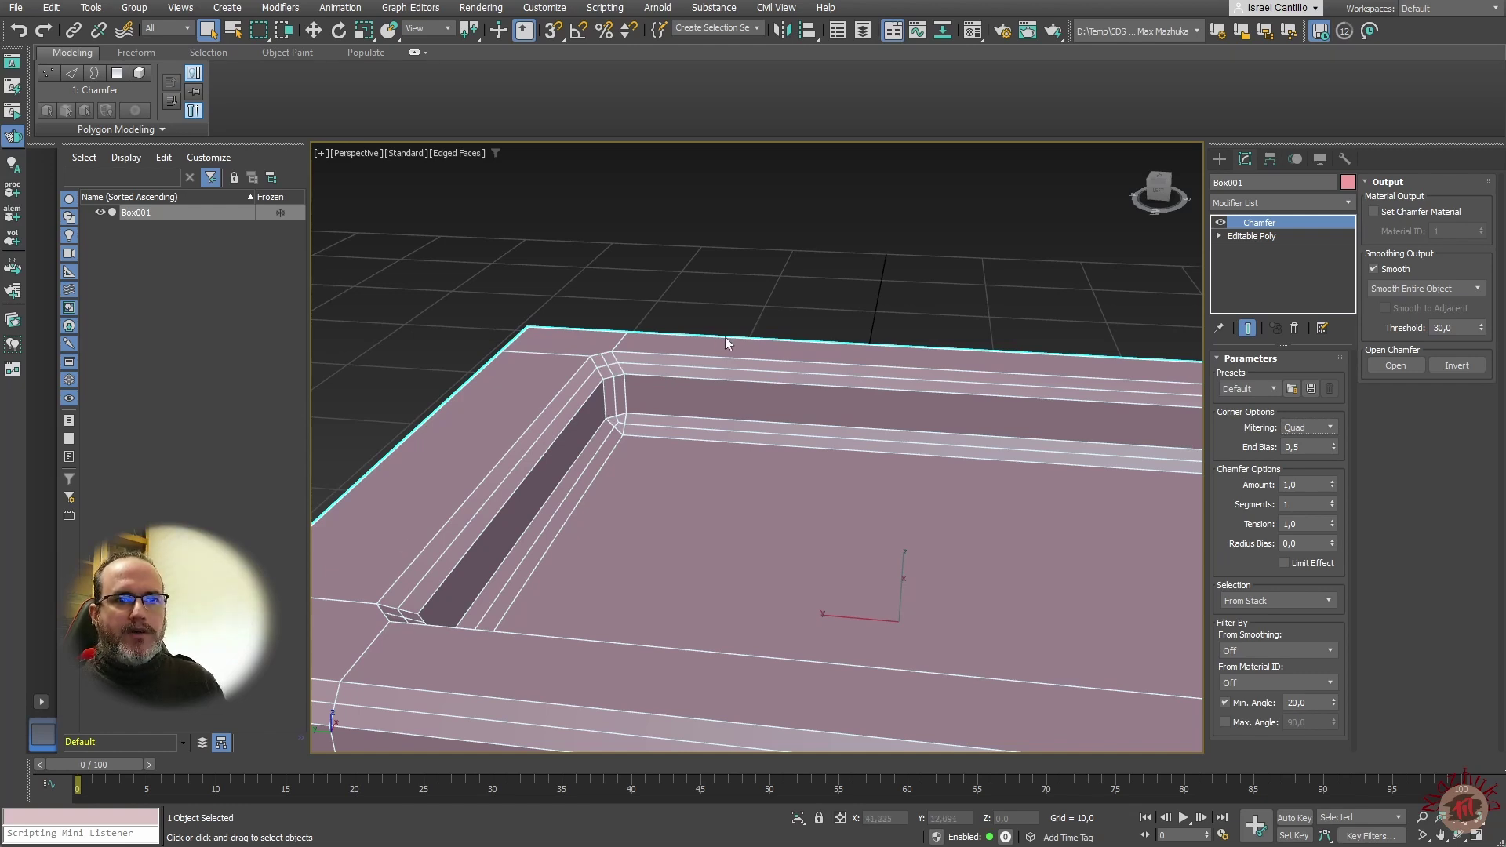
# Set the chamfer's corner mitering to Tri
pyautogui.click(1309, 426)
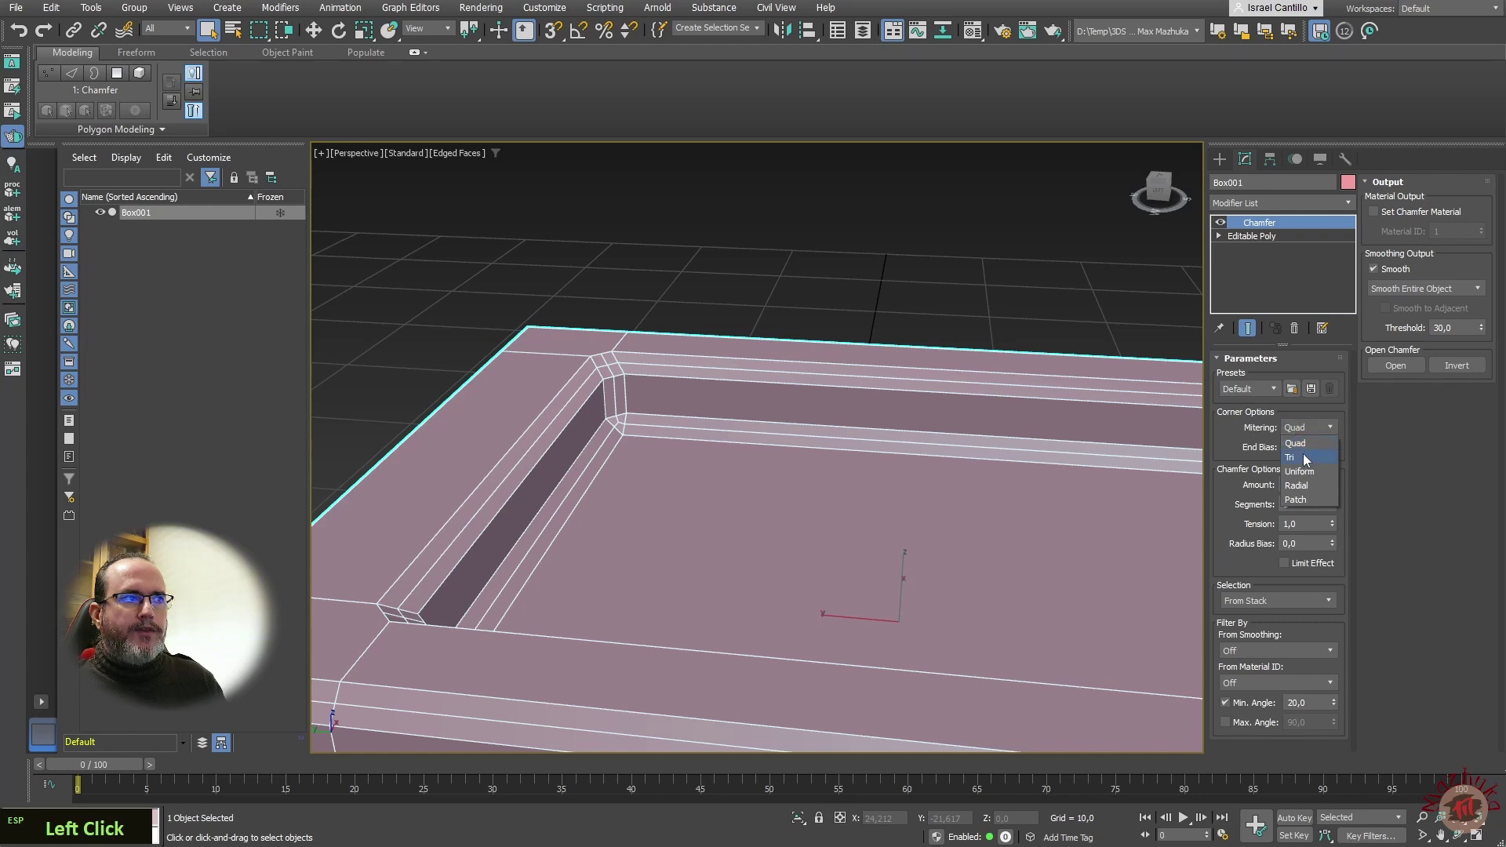
pyautogui.click(1301, 454)
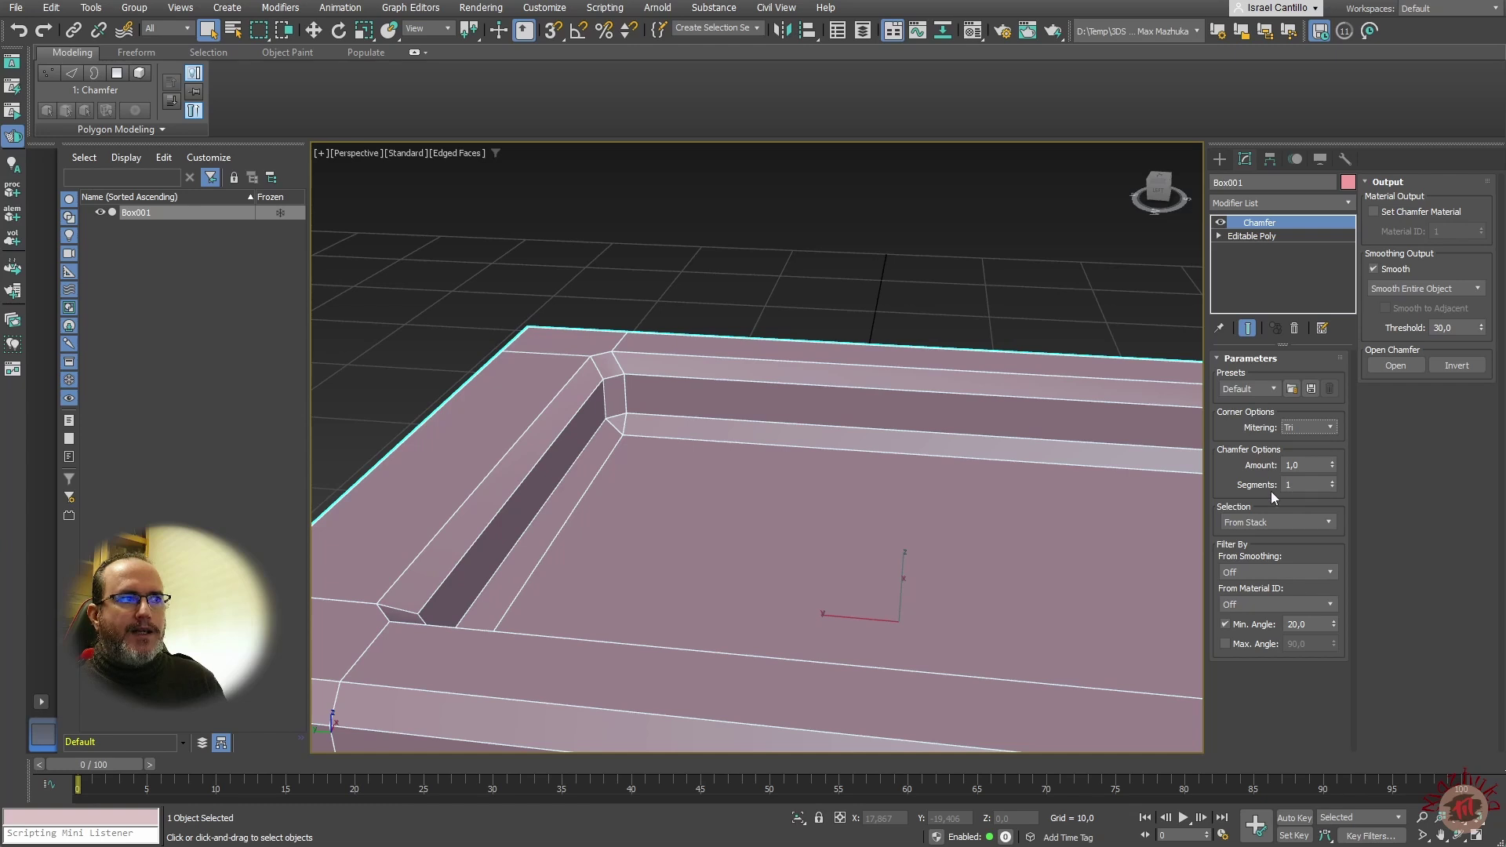
# Try 2 and 3 segments on the Tri-mitered chamfer and return the segment count to 1
pyautogui.click(1333, 481)
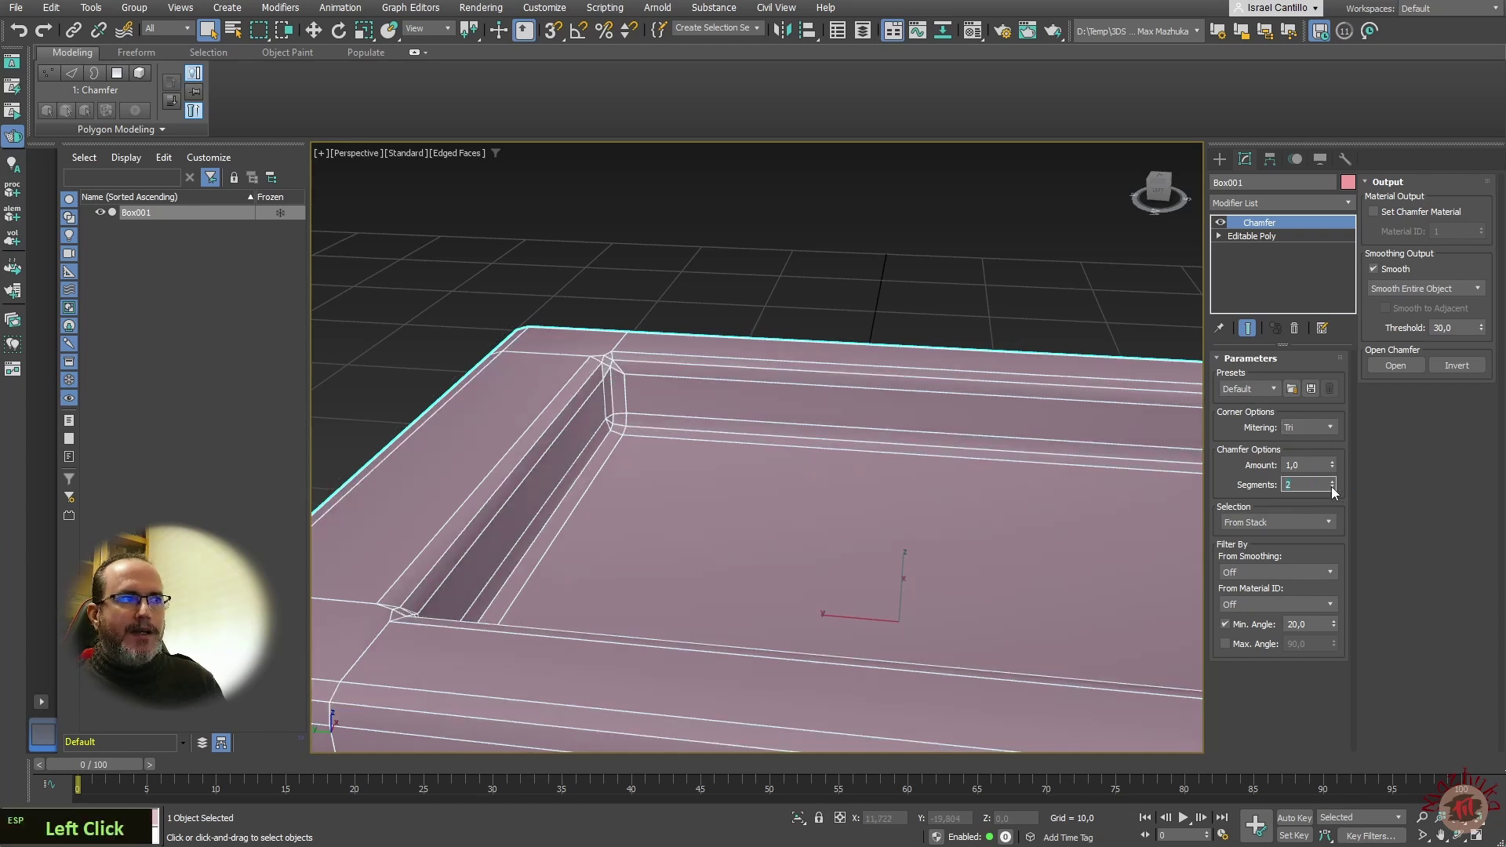
pyautogui.click(1332, 488)
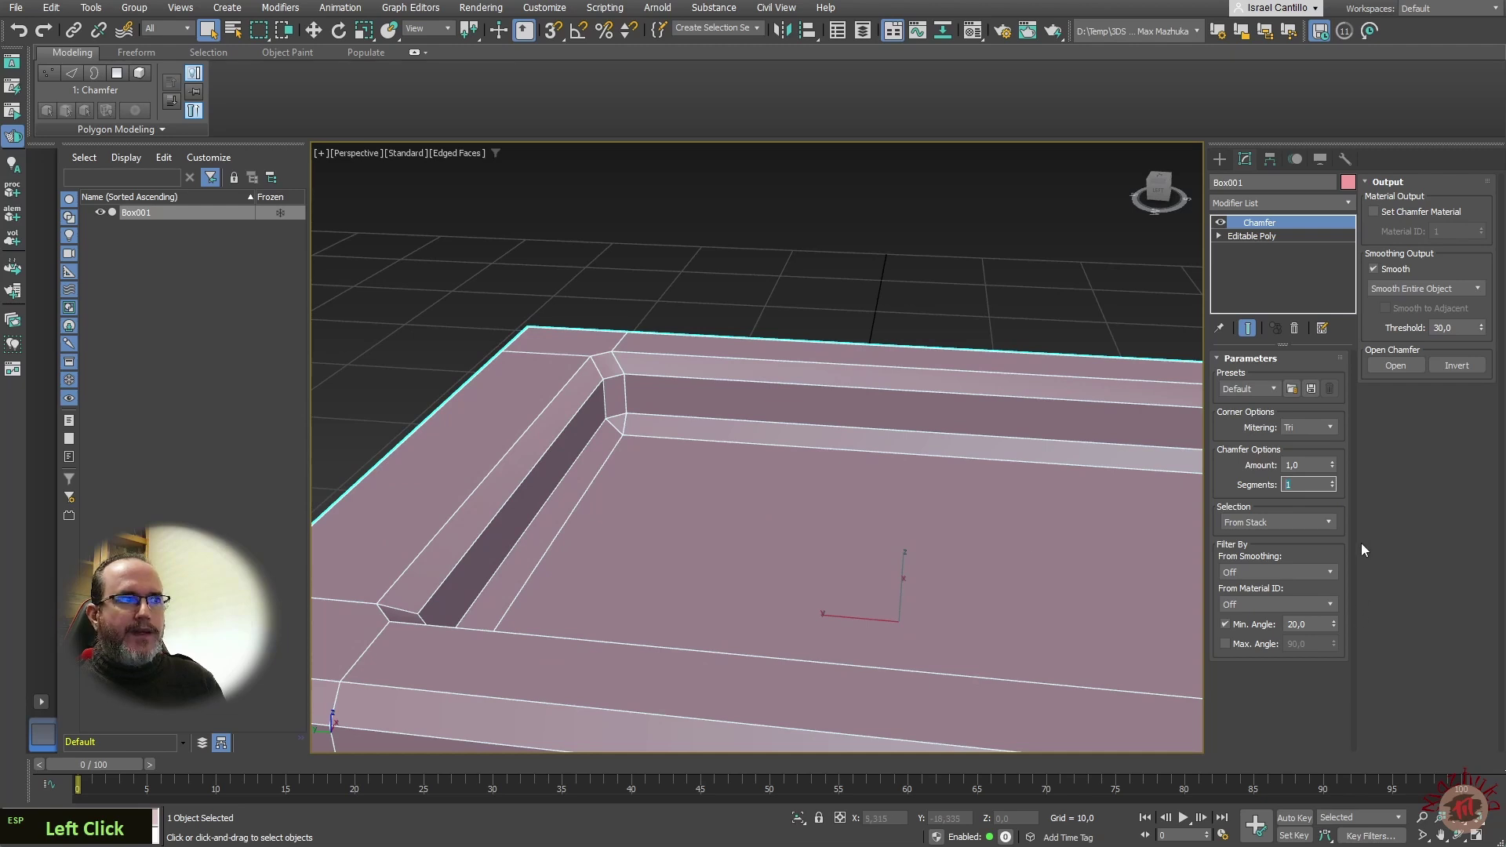
pyautogui.click(1332, 481)
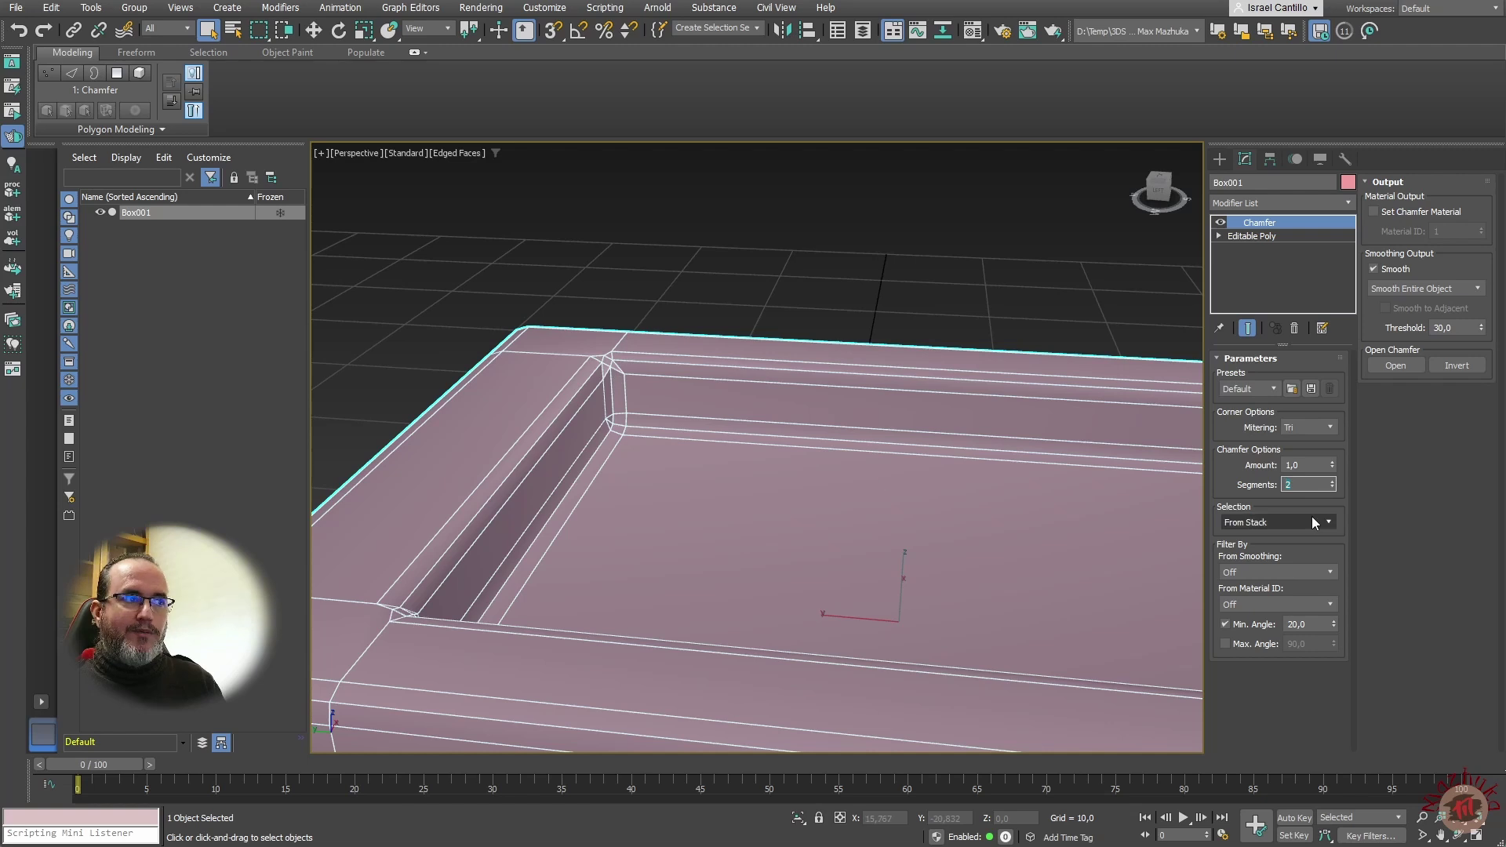
pyautogui.click(1333, 482)
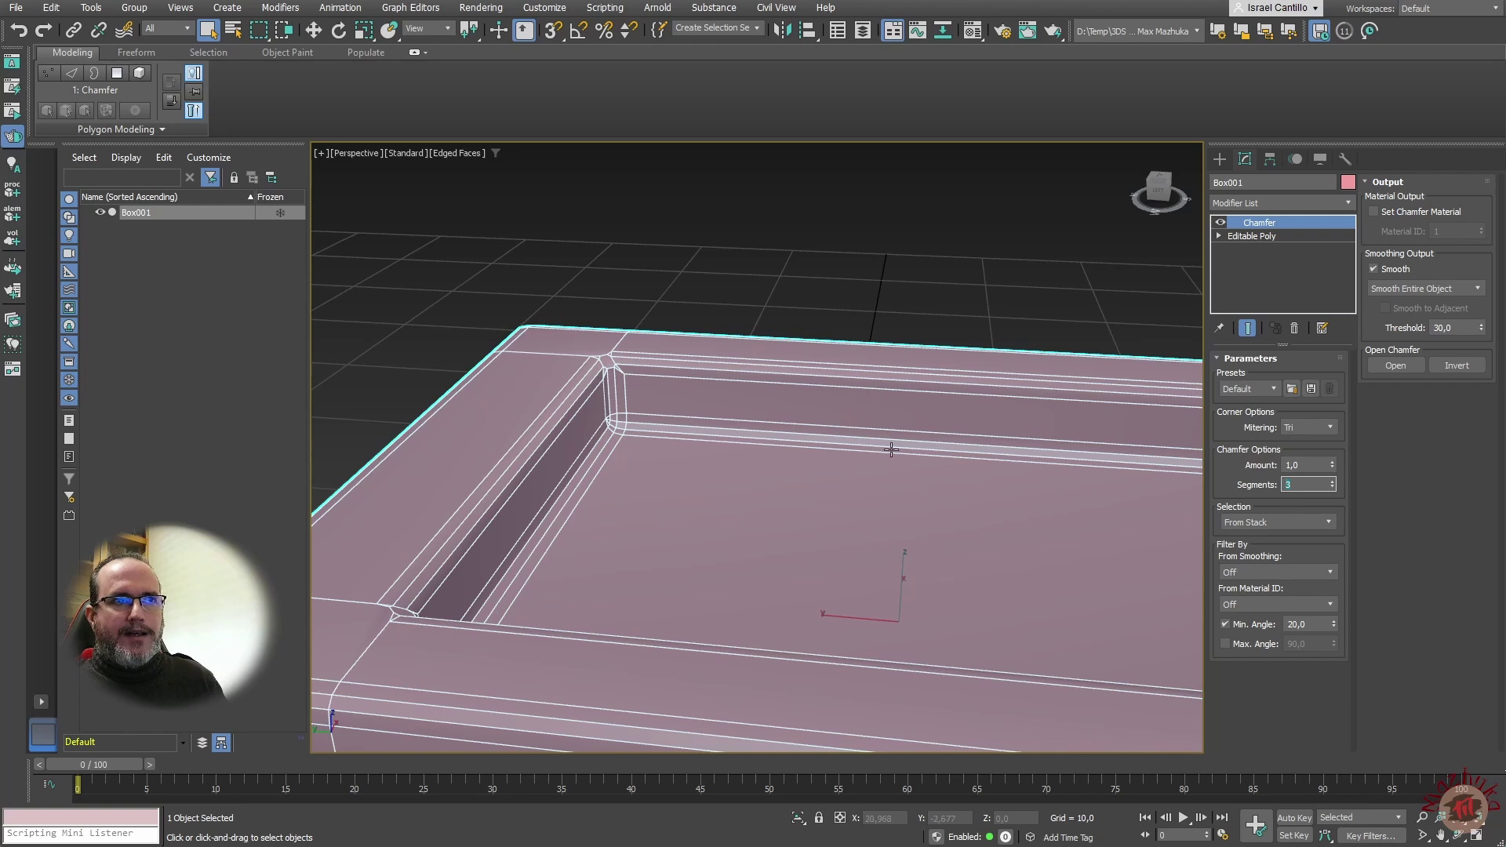
pyautogui.click(1333, 487)
pyautogui.click(1334, 487)
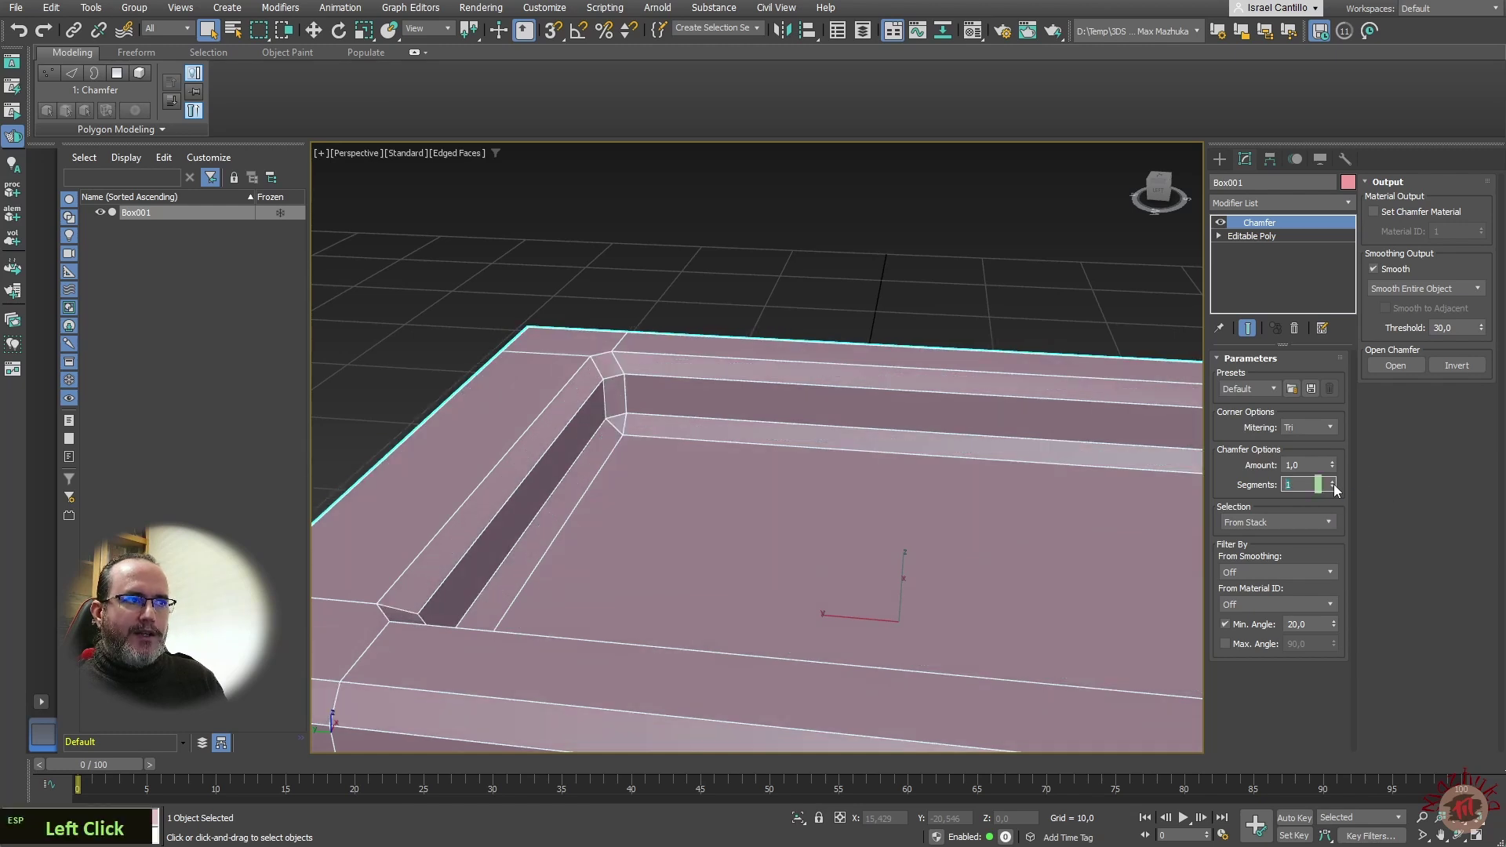
# Set the chamfer's corner mitering to Uniform and try a lower depth, cancelling the depth change
pyautogui.click(1331, 427)
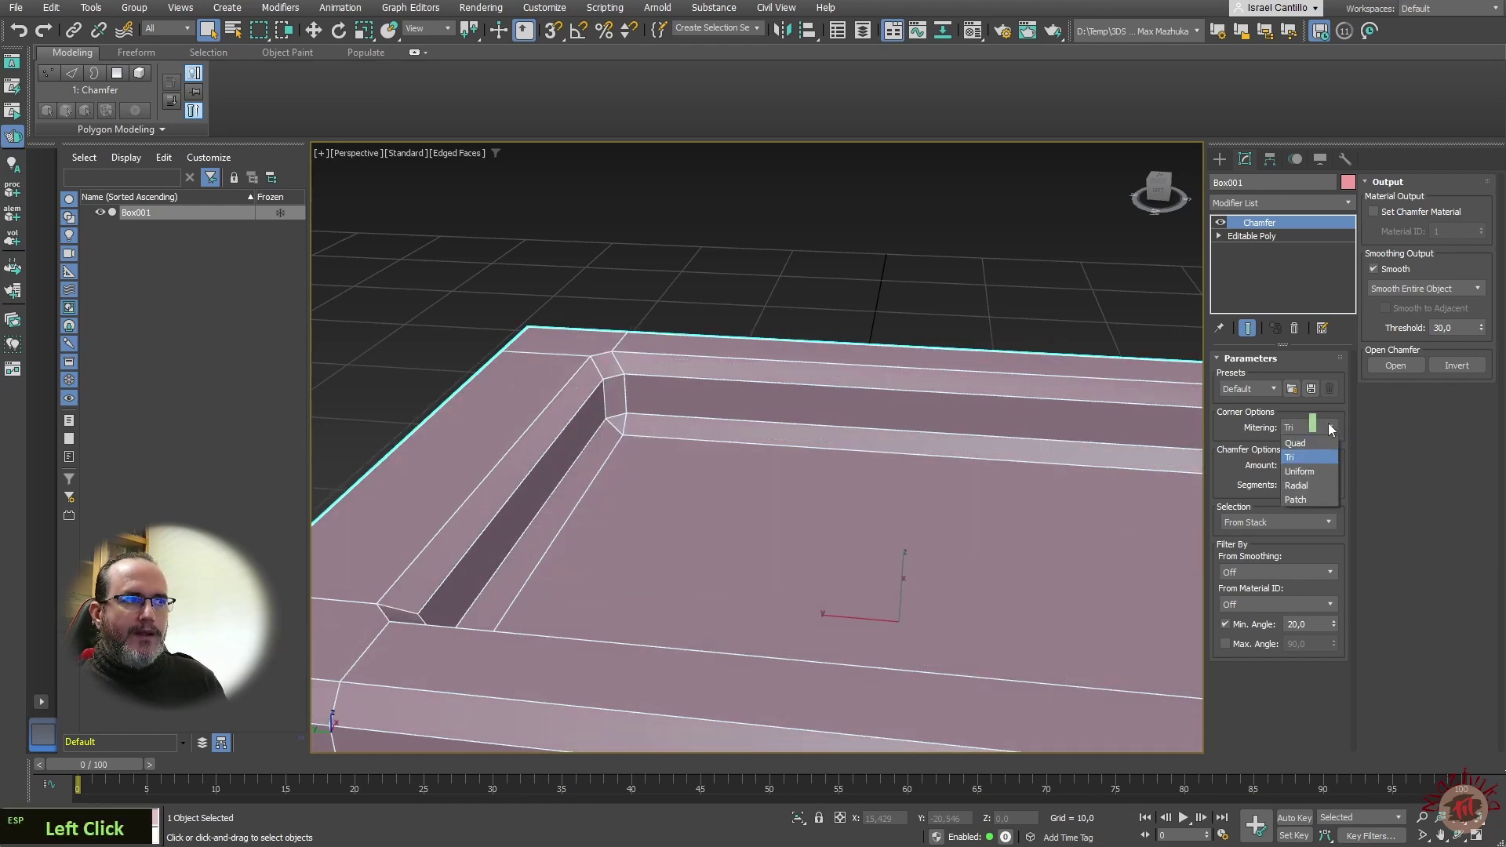
pyautogui.click(1328, 473)
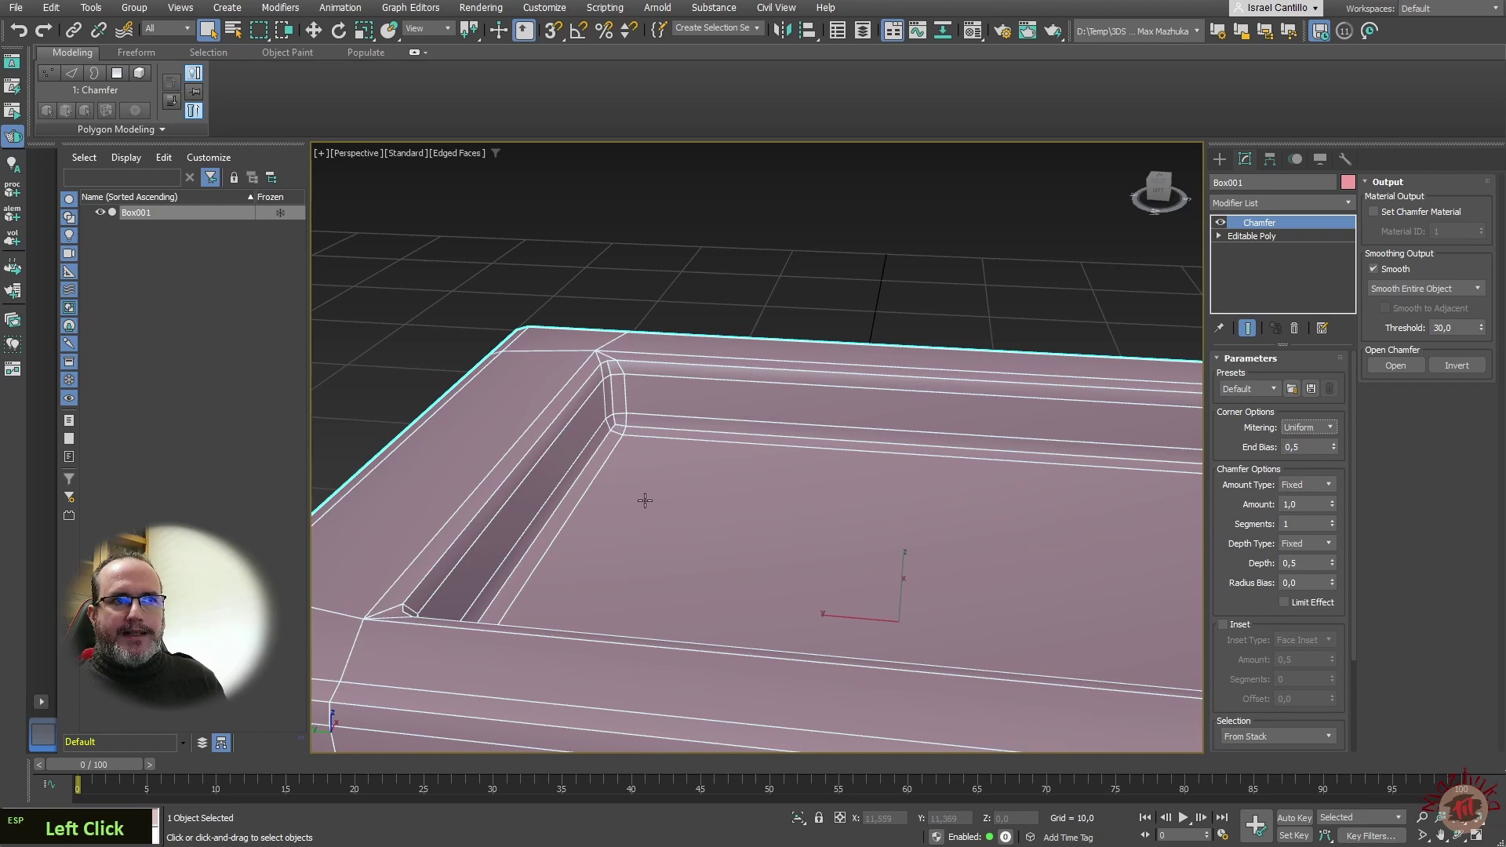
pyautogui.scroll(1, 665, 690)
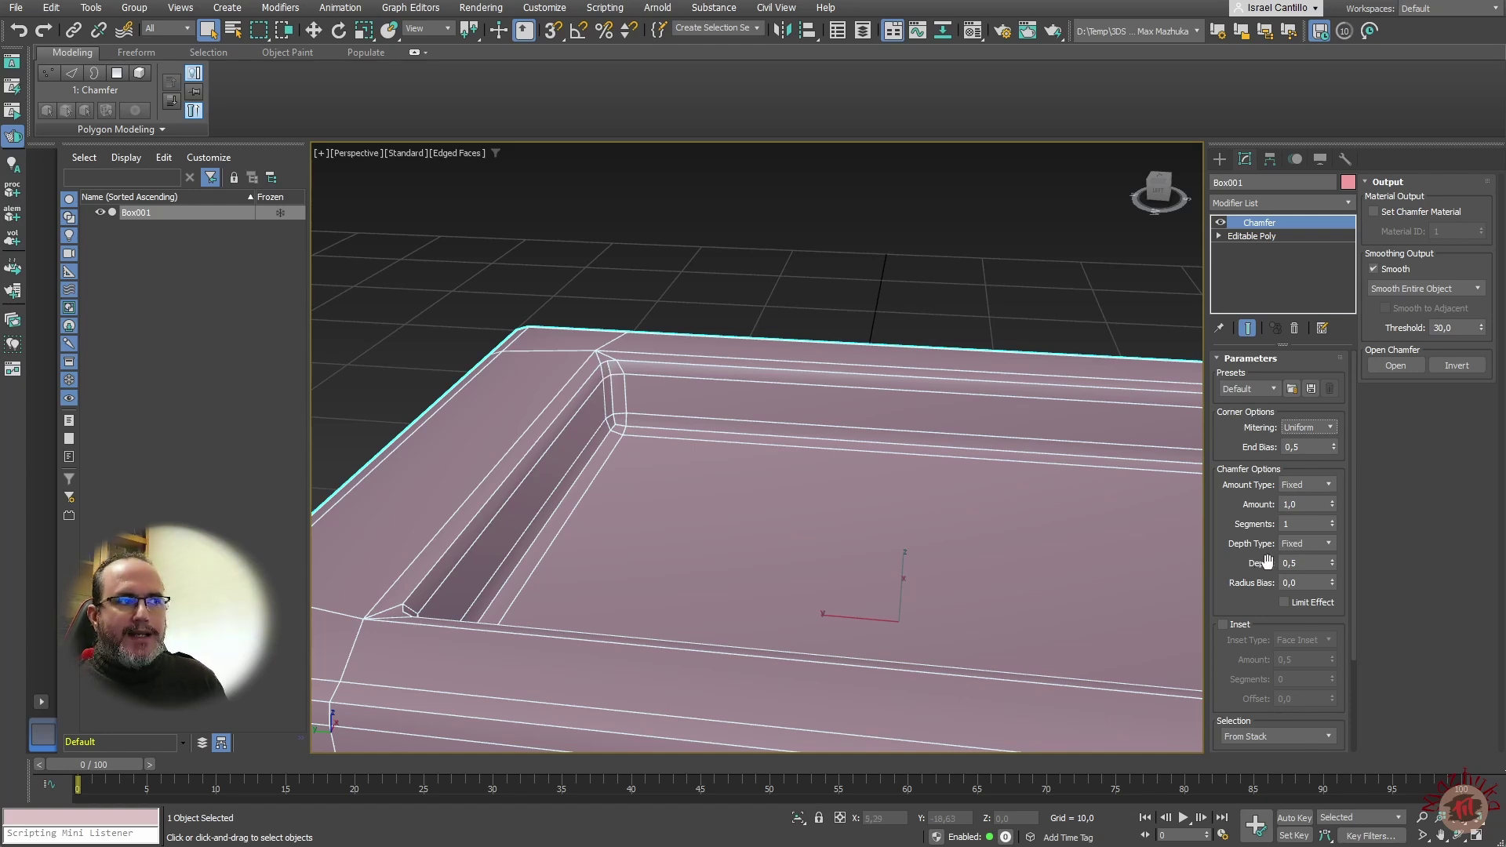
pyautogui.moveTo(1332, 562); pyautogui.dragTo(1331, 673)
pyautogui.rightClick(1332, 673)
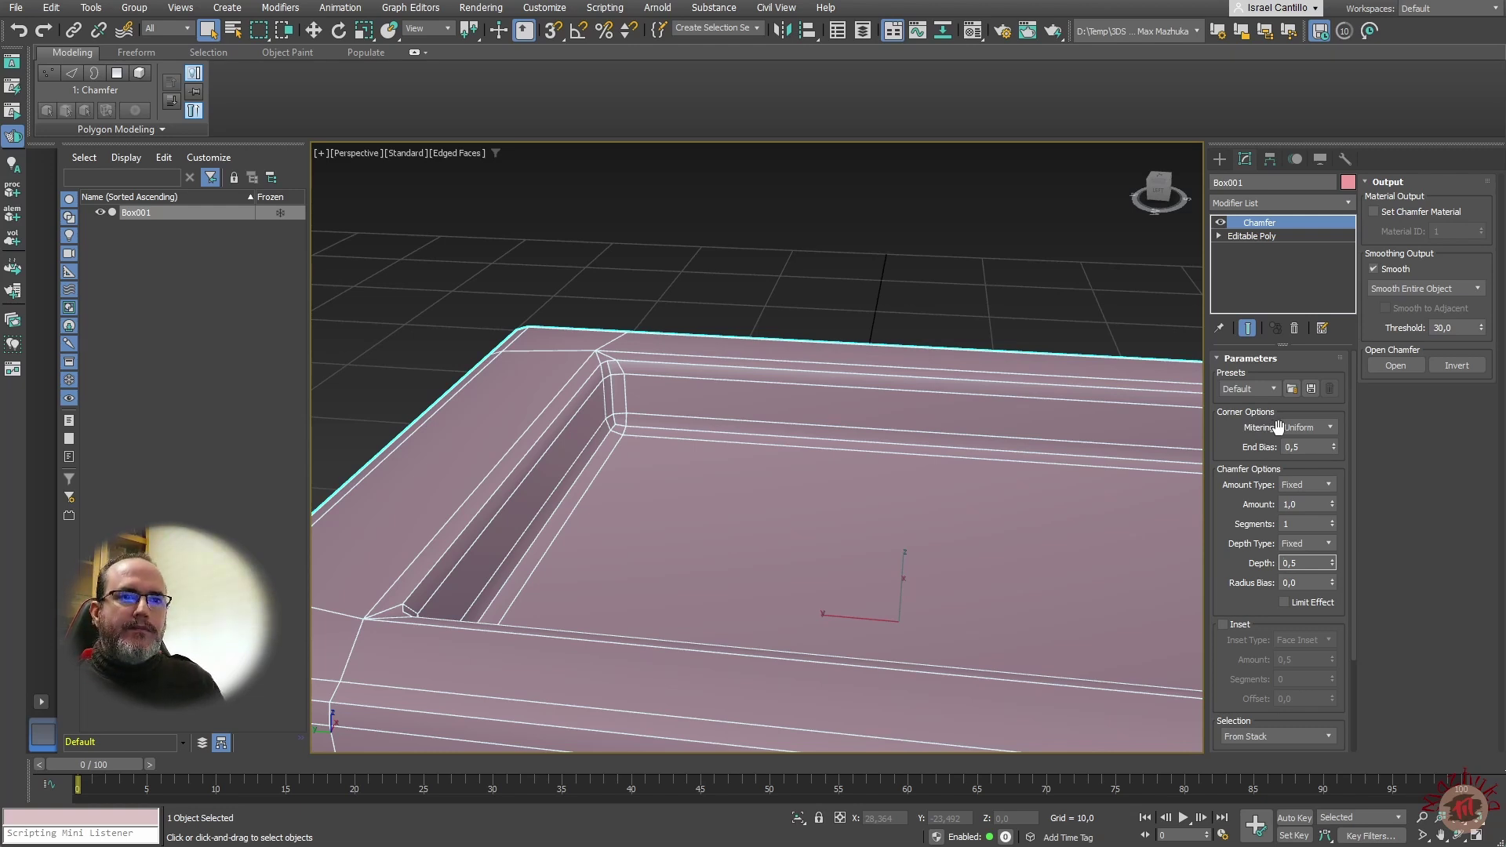
# Set the chamfer's corner mitering to Radial and reopen the mitering choices without changing them
pyautogui.click(1330, 429)
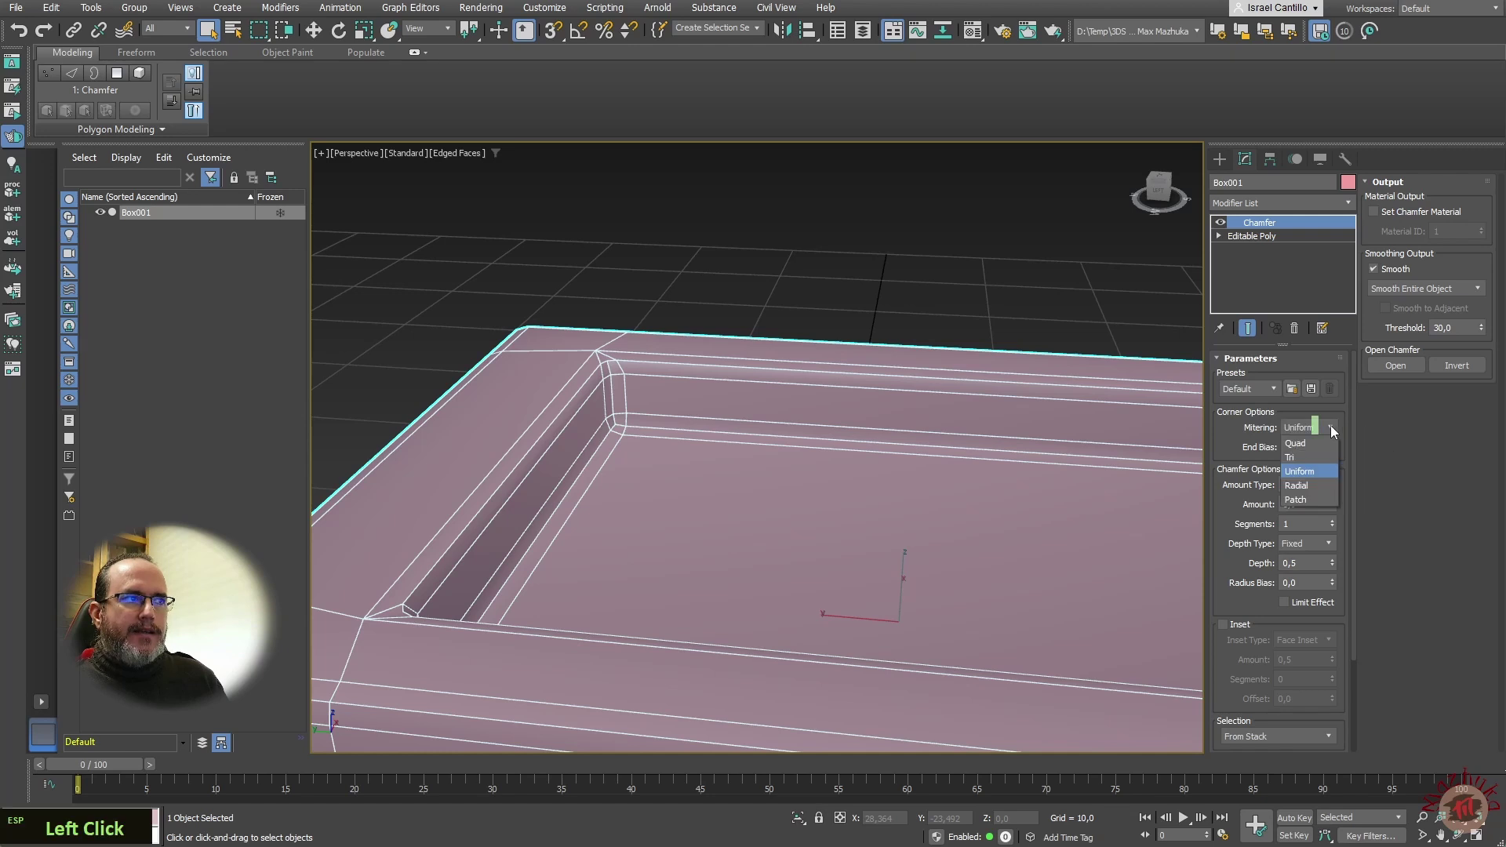
pyautogui.click(1311, 485)
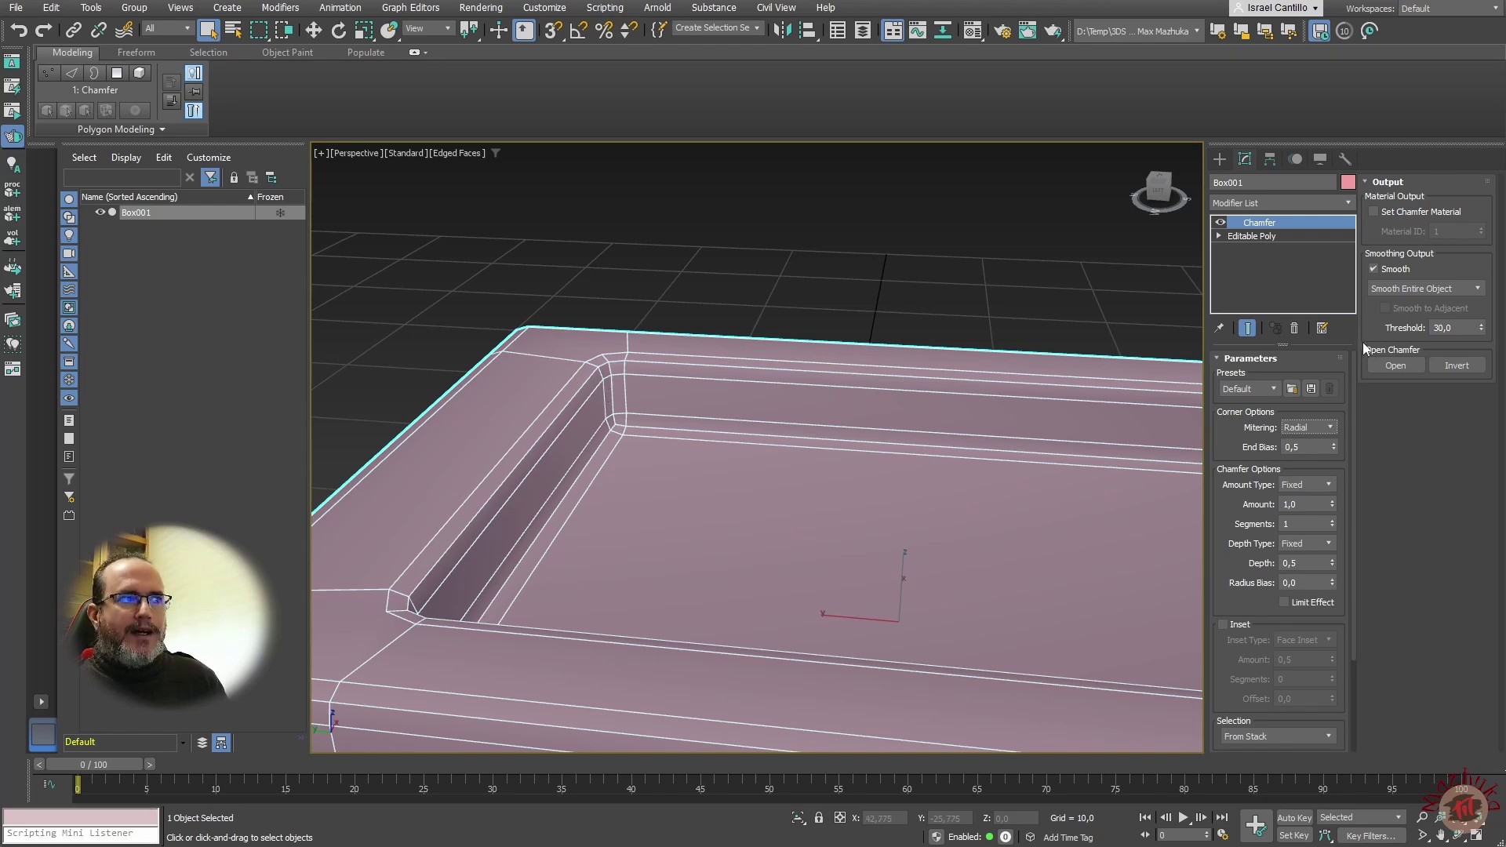
pyautogui.click(1328, 426)
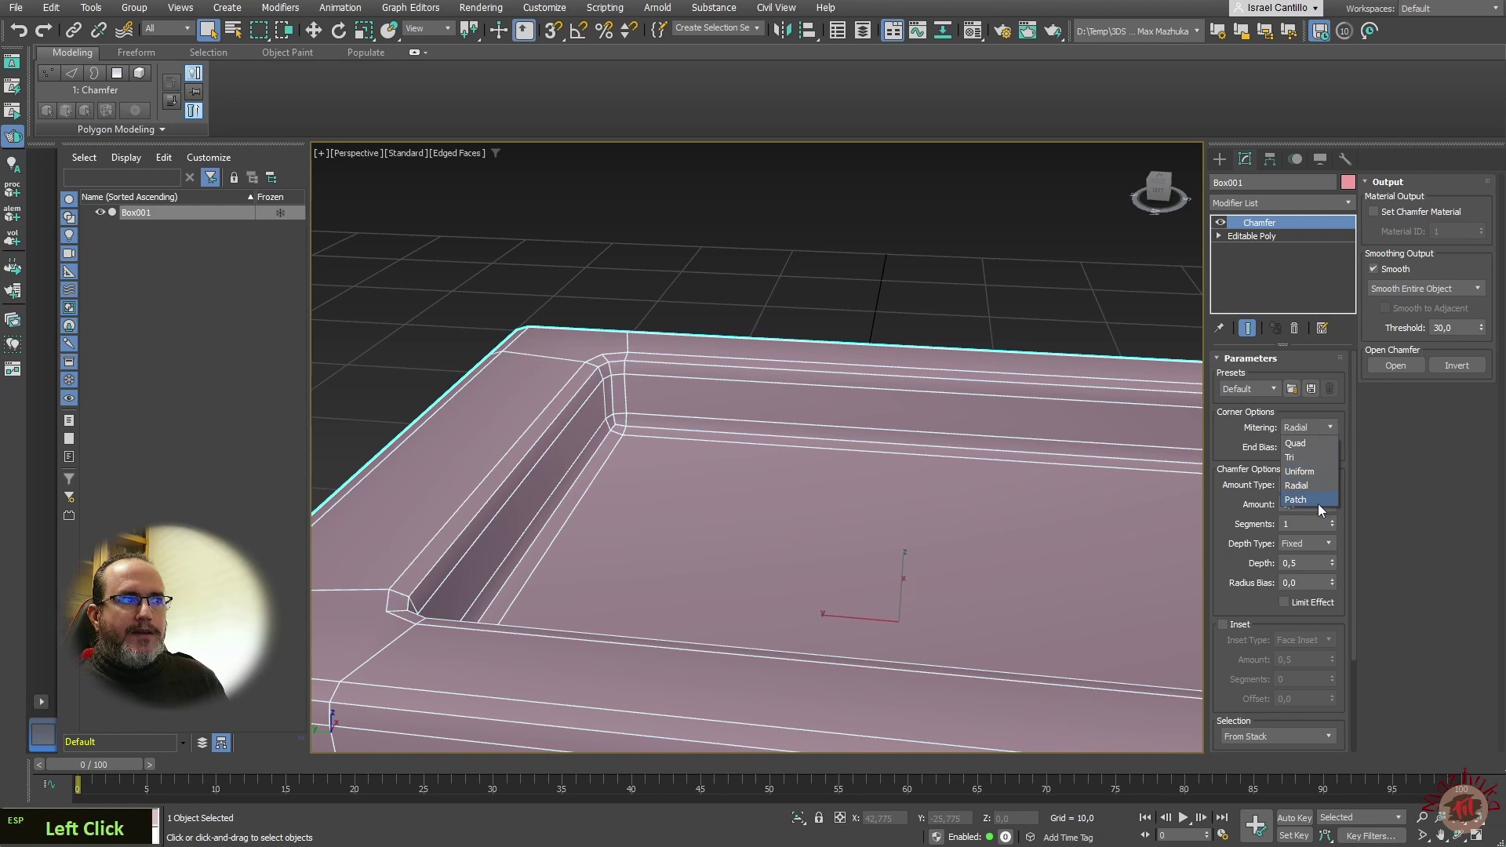
pyautogui.click(1332, 425)
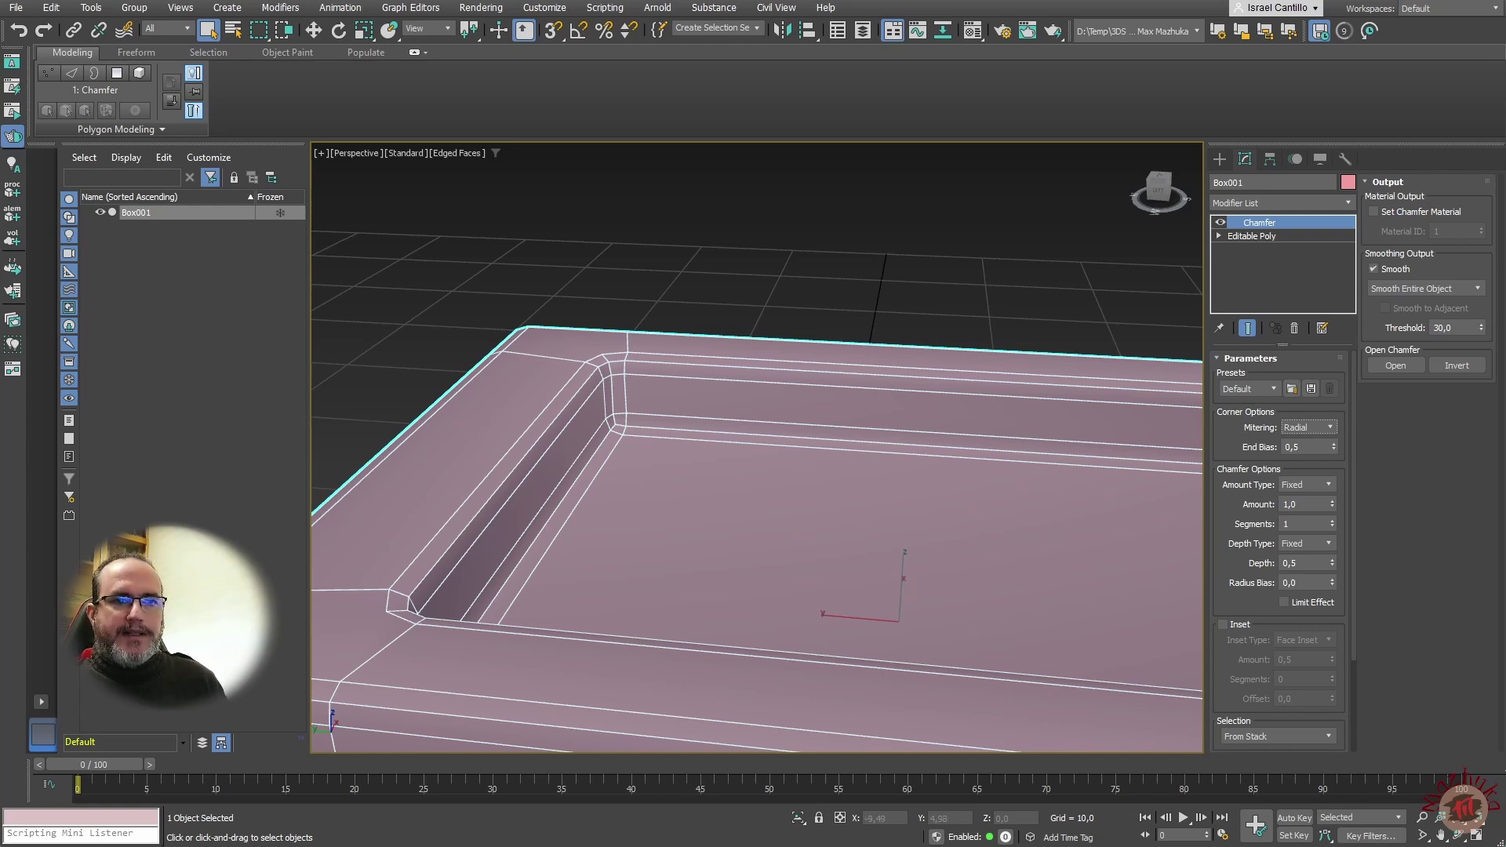
pyautogui.scroll(-1, 591, 603)
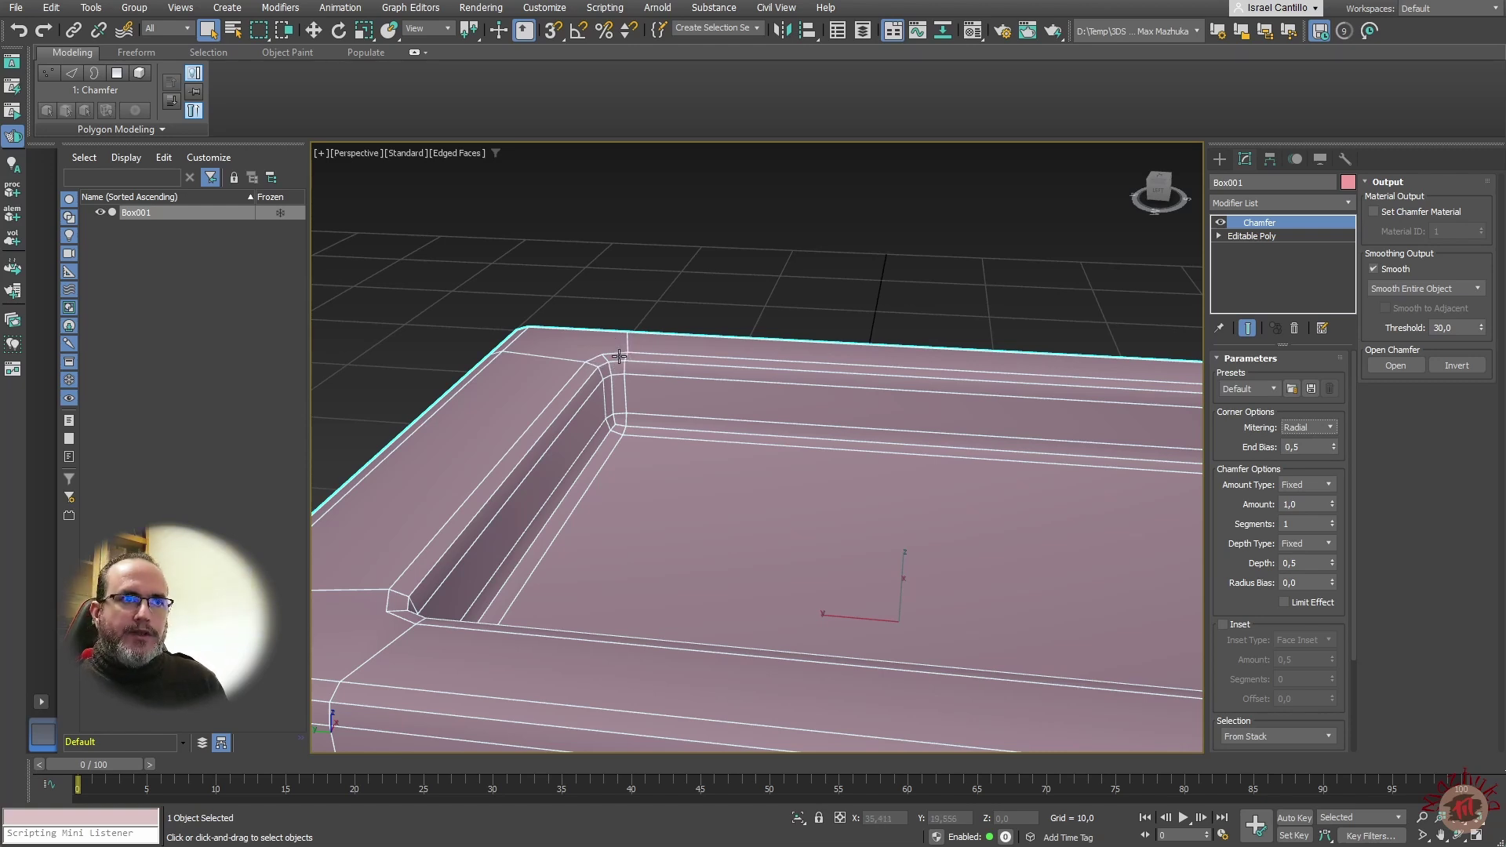
# Compare Patch and Radial mitering at the recess's corner, finishing on Patch
pyautogui.click(1330, 428)
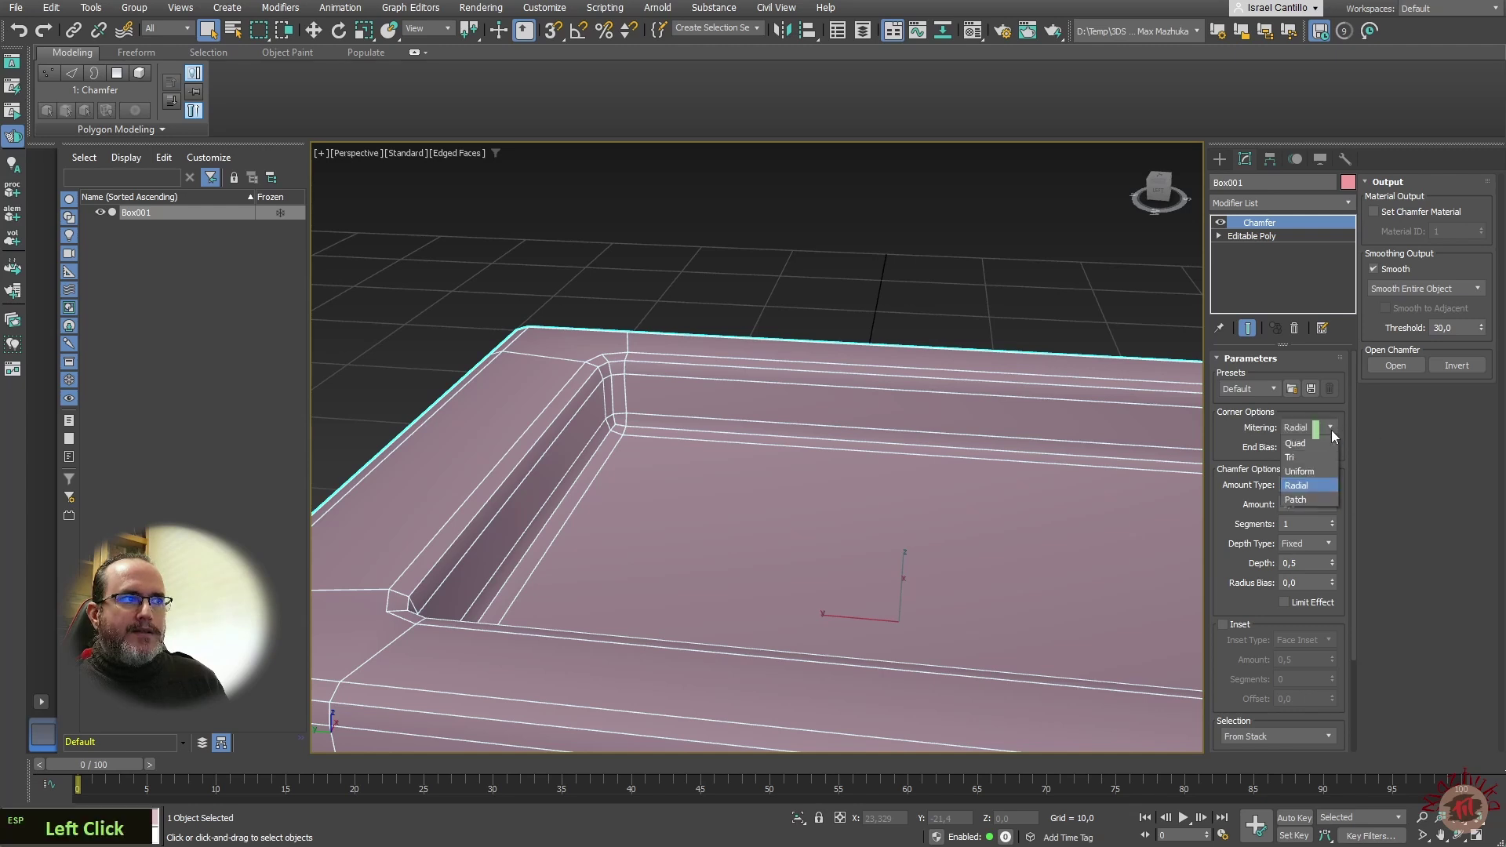
pyautogui.click(1306, 499)
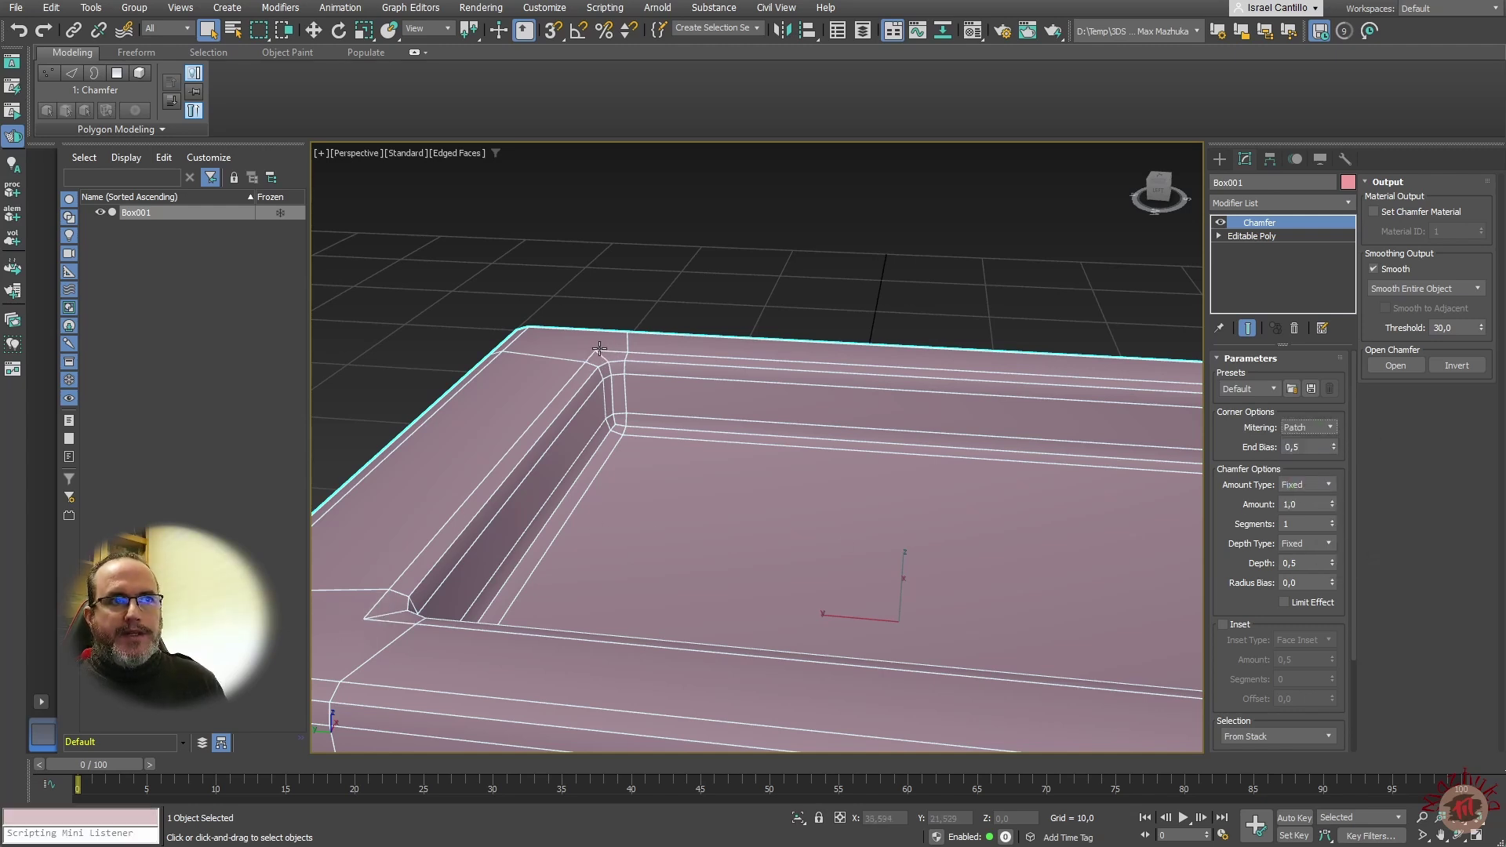
pyautogui.click(1330, 425)
pyautogui.click(1317, 485)
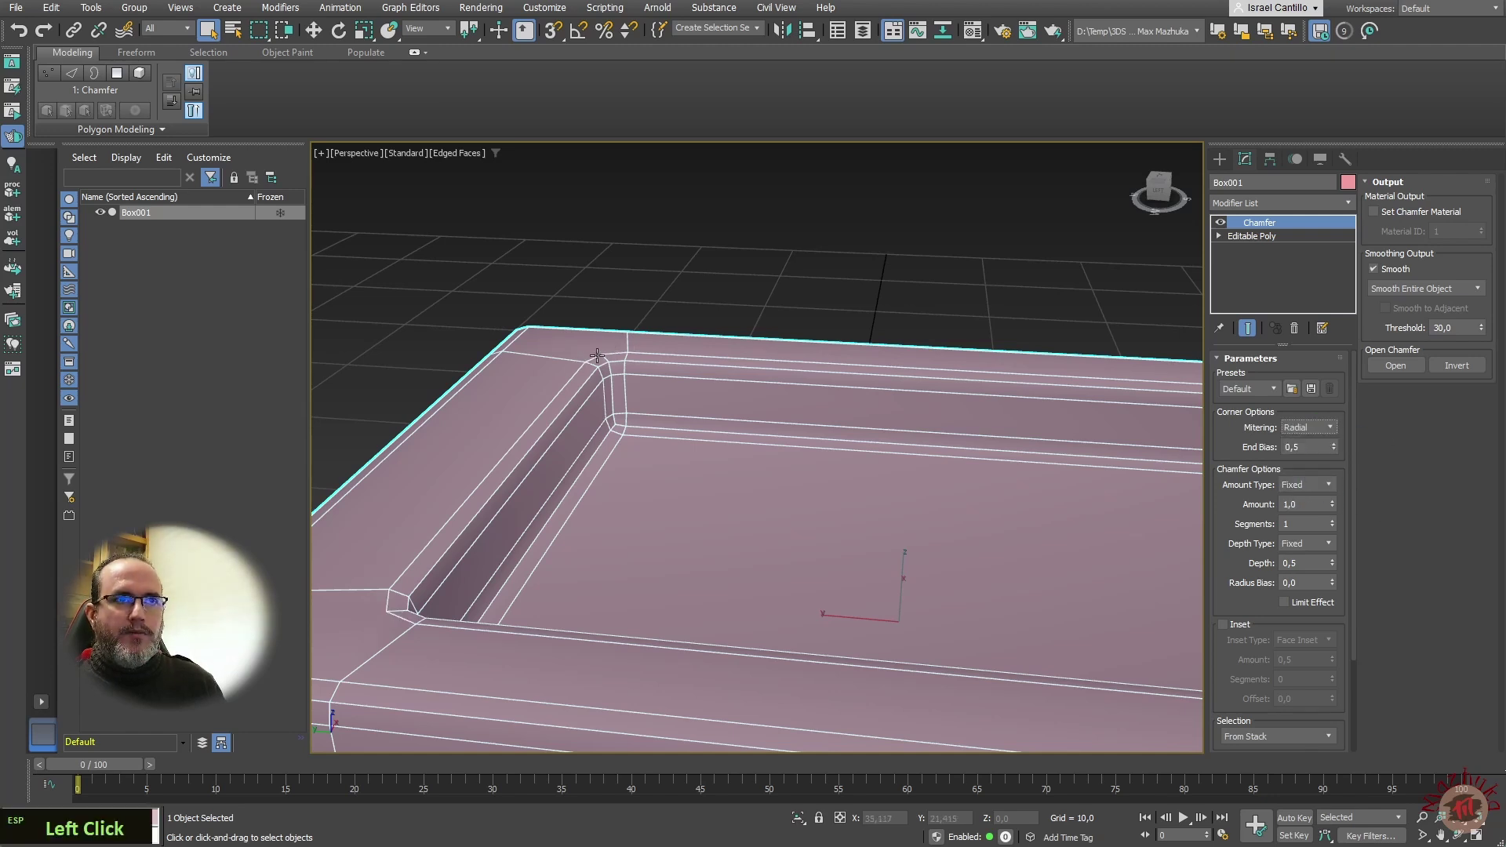
pyautogui.click(1330, 428)
pyautogui.click(1315, 502)
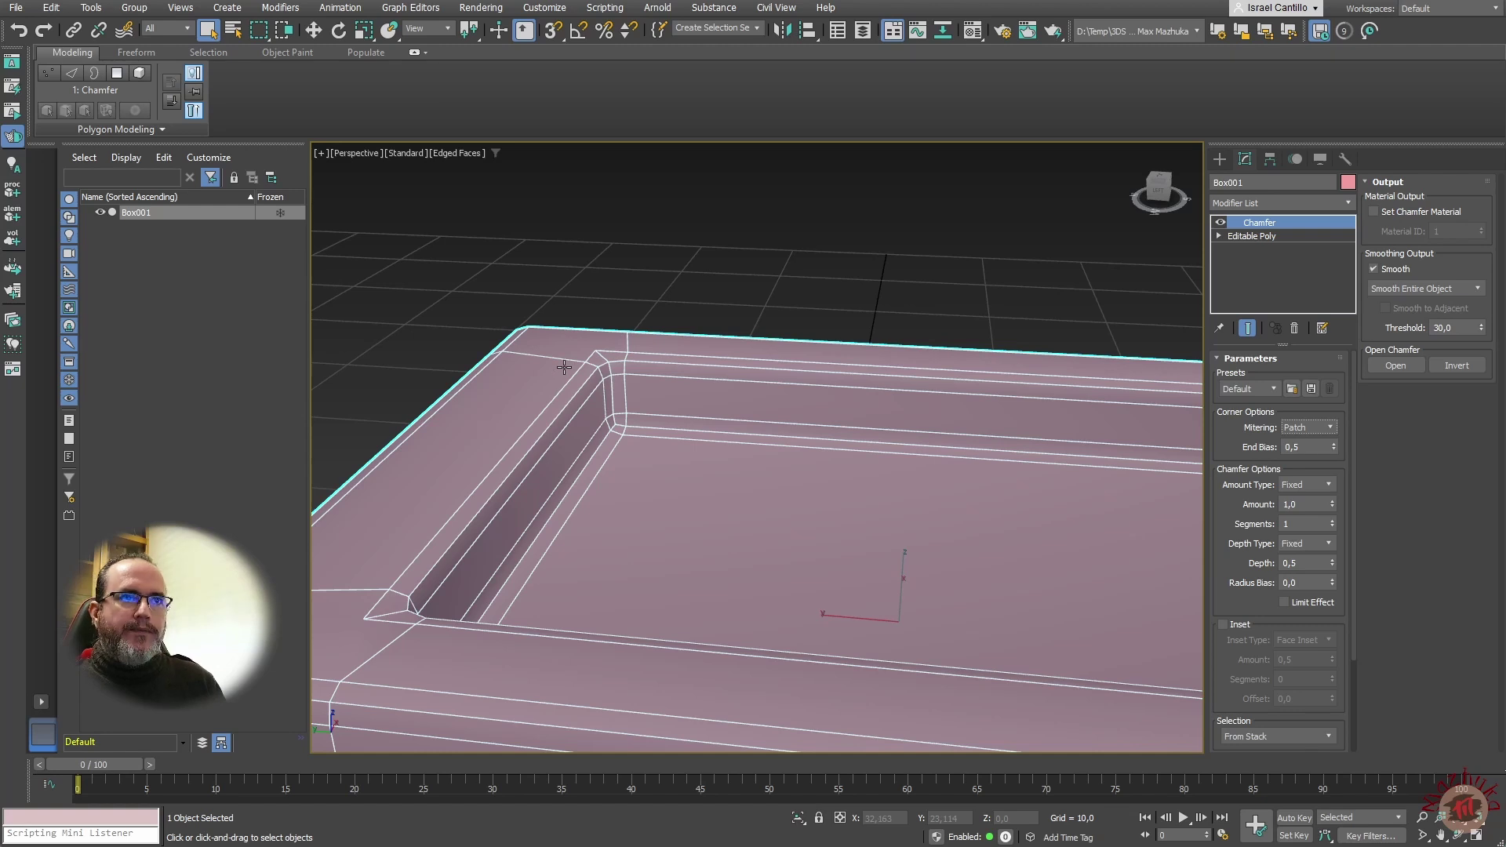
pyautogui.scroll(-3, 564, 367)
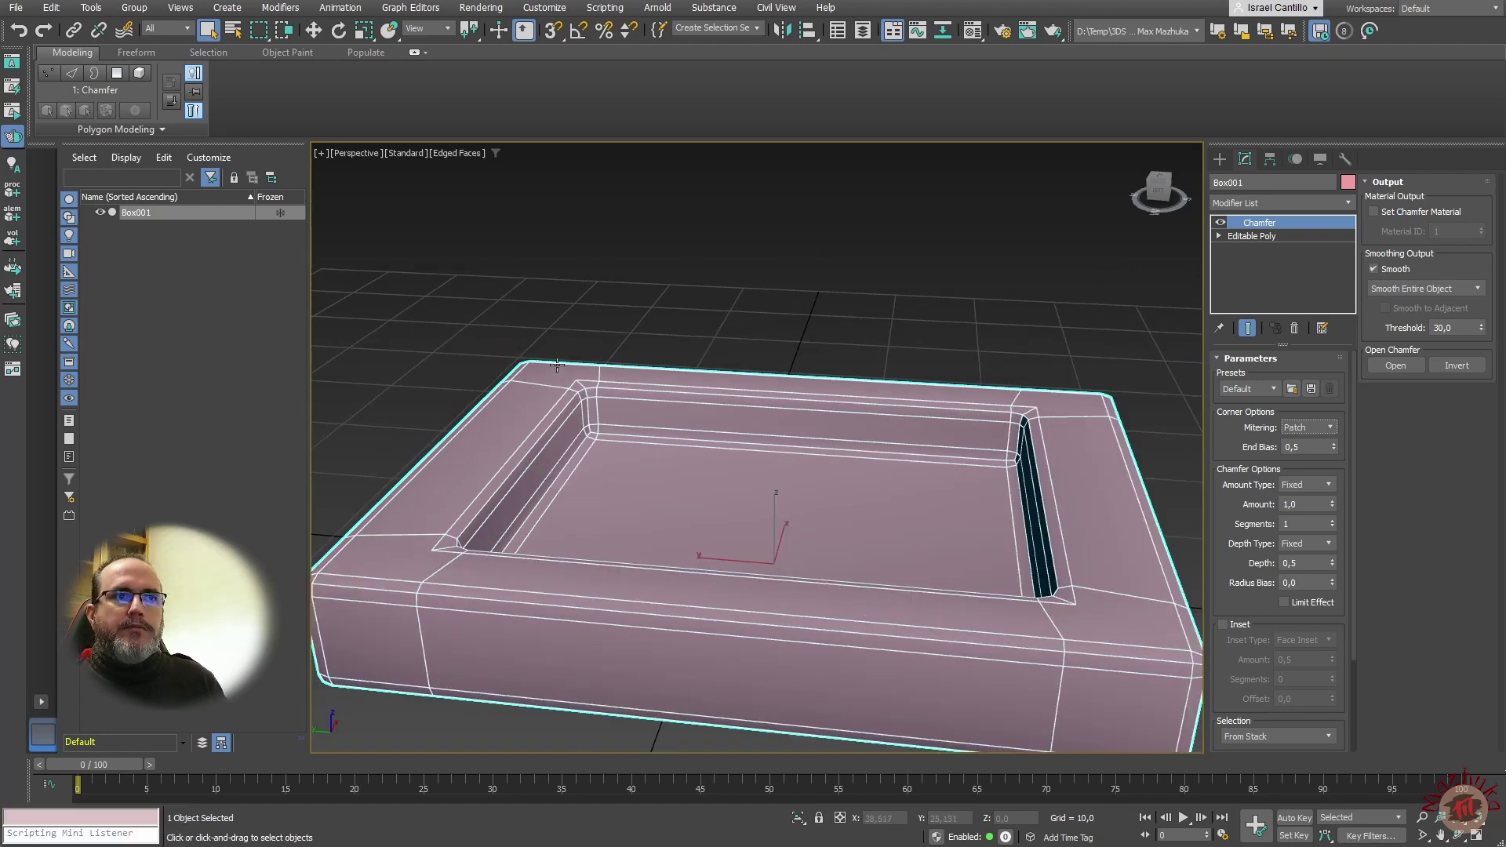
pyautogui.scroll(2, 571, 393)
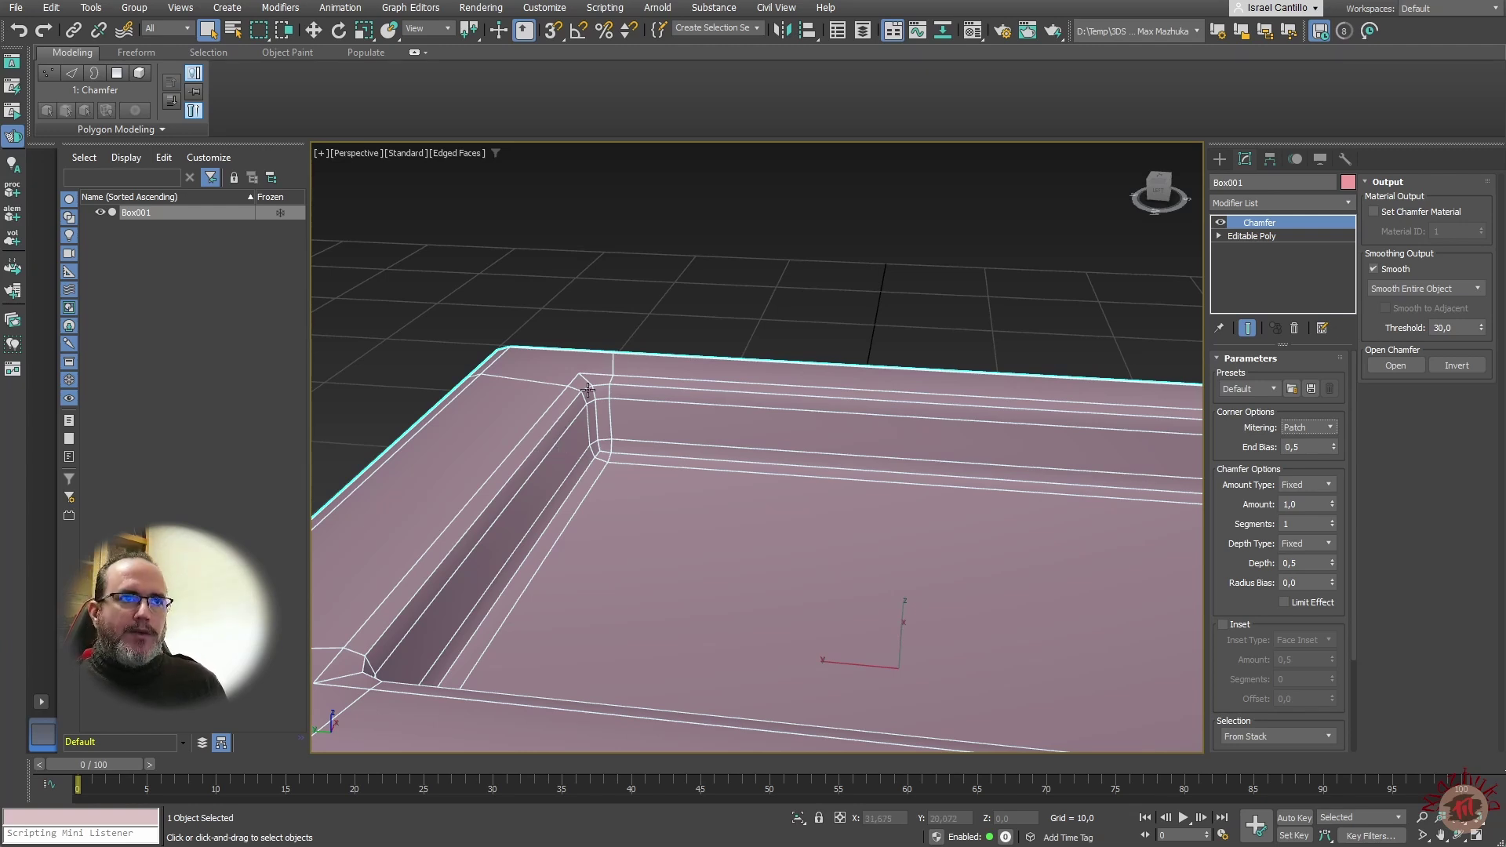
# Try Tri mitering on the chamfer once more and return the mitering to Uniform
pyautogui.click(1311, 426)
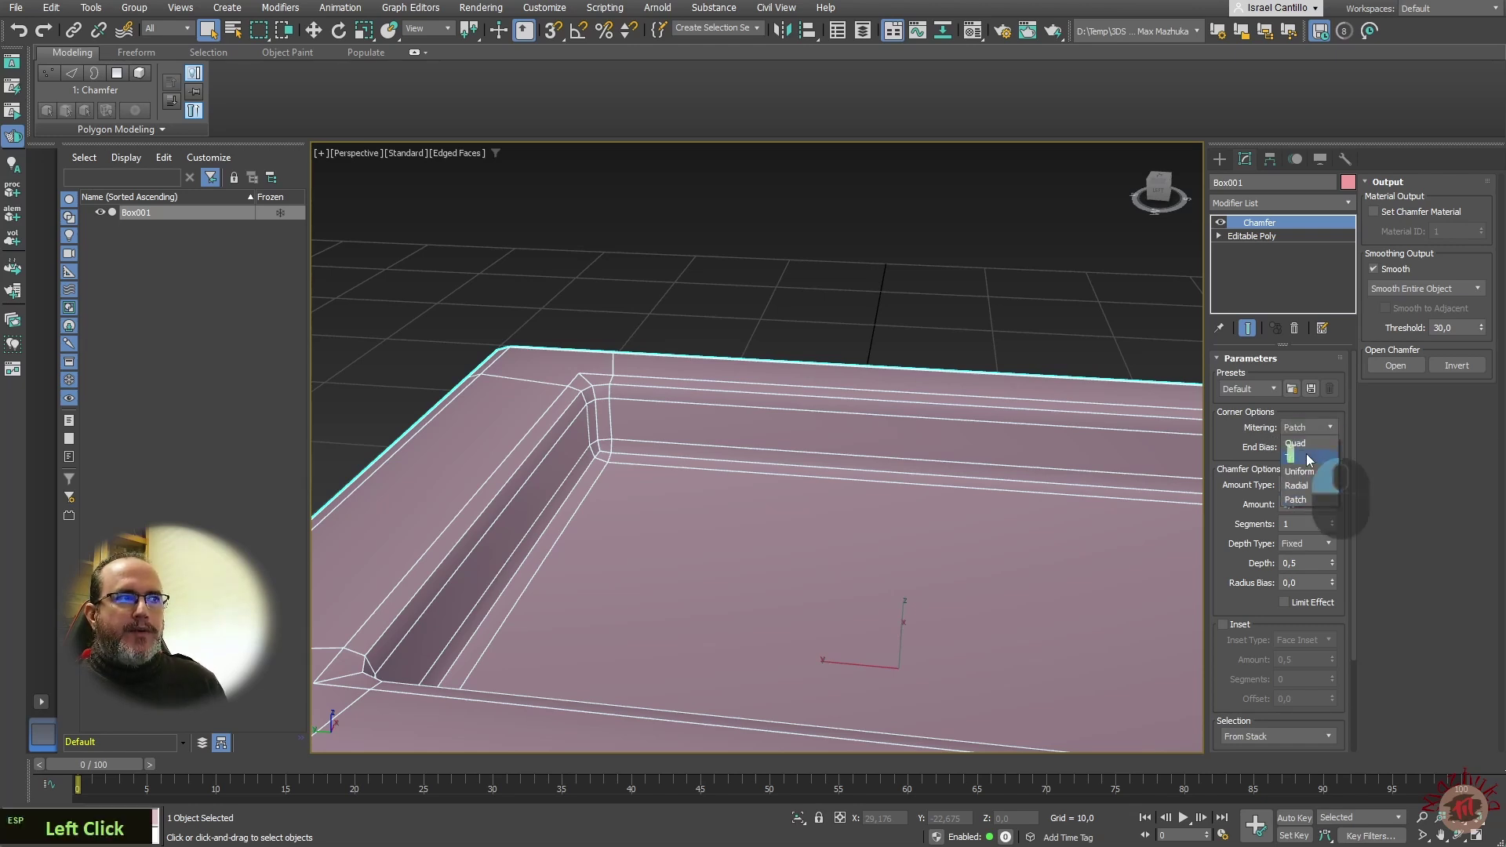
pyautogui.click(1306, 453)
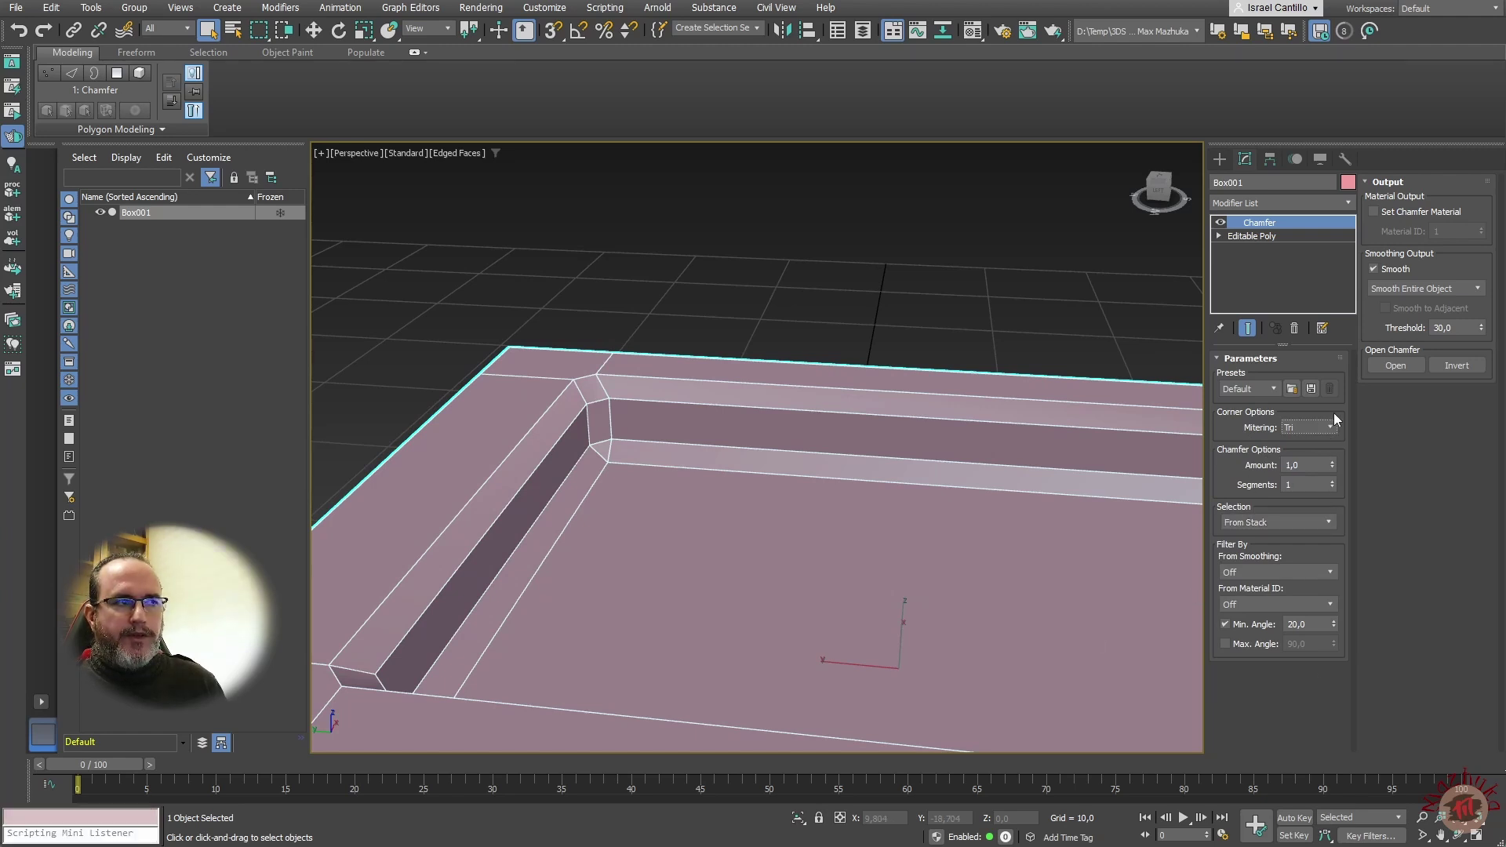
pyautogui.click(1330, 429)
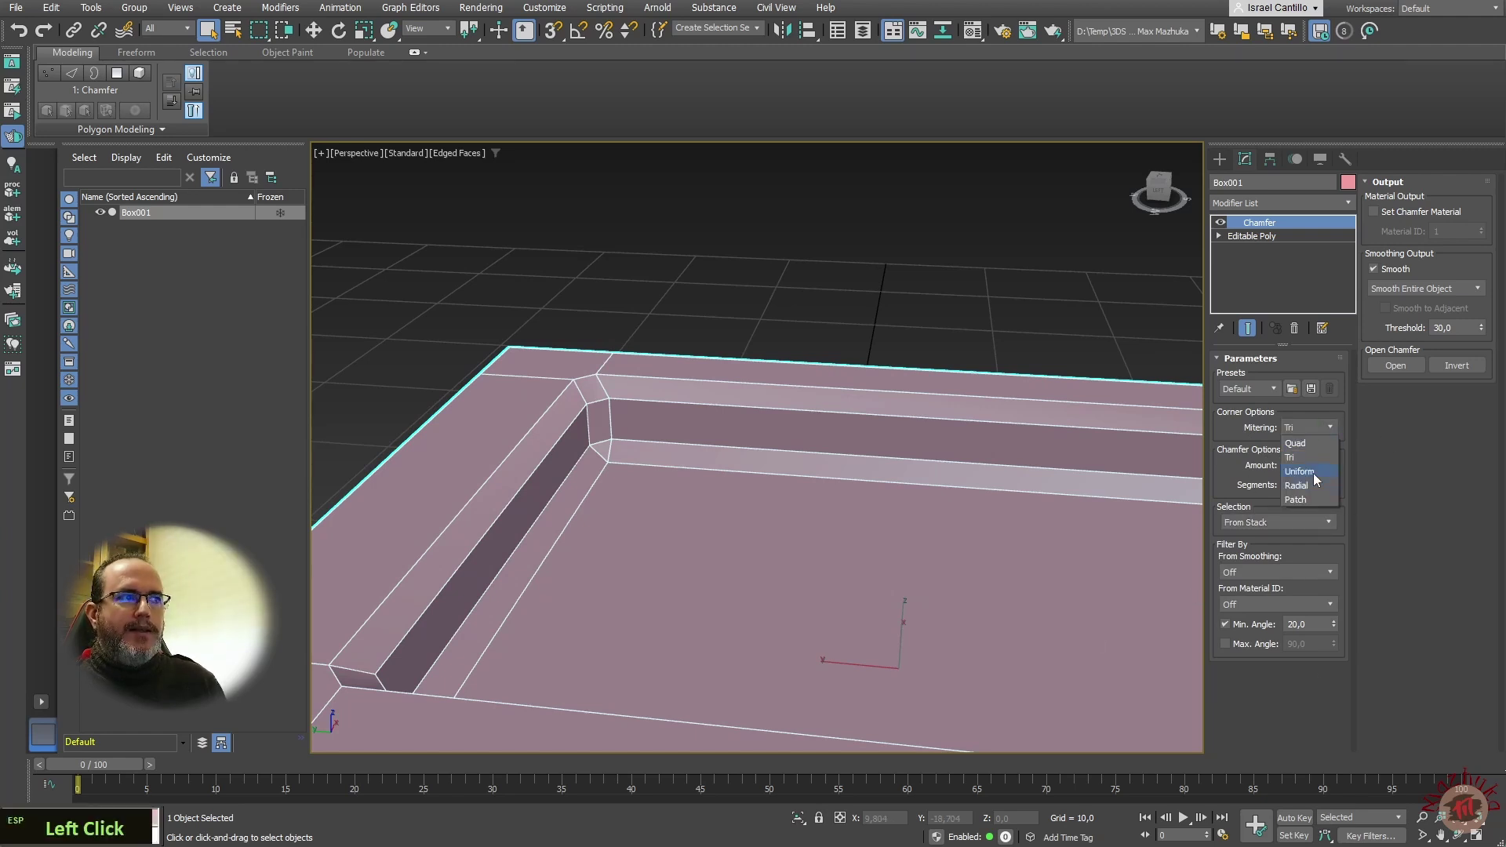
pyautogui.click(1313, 473)
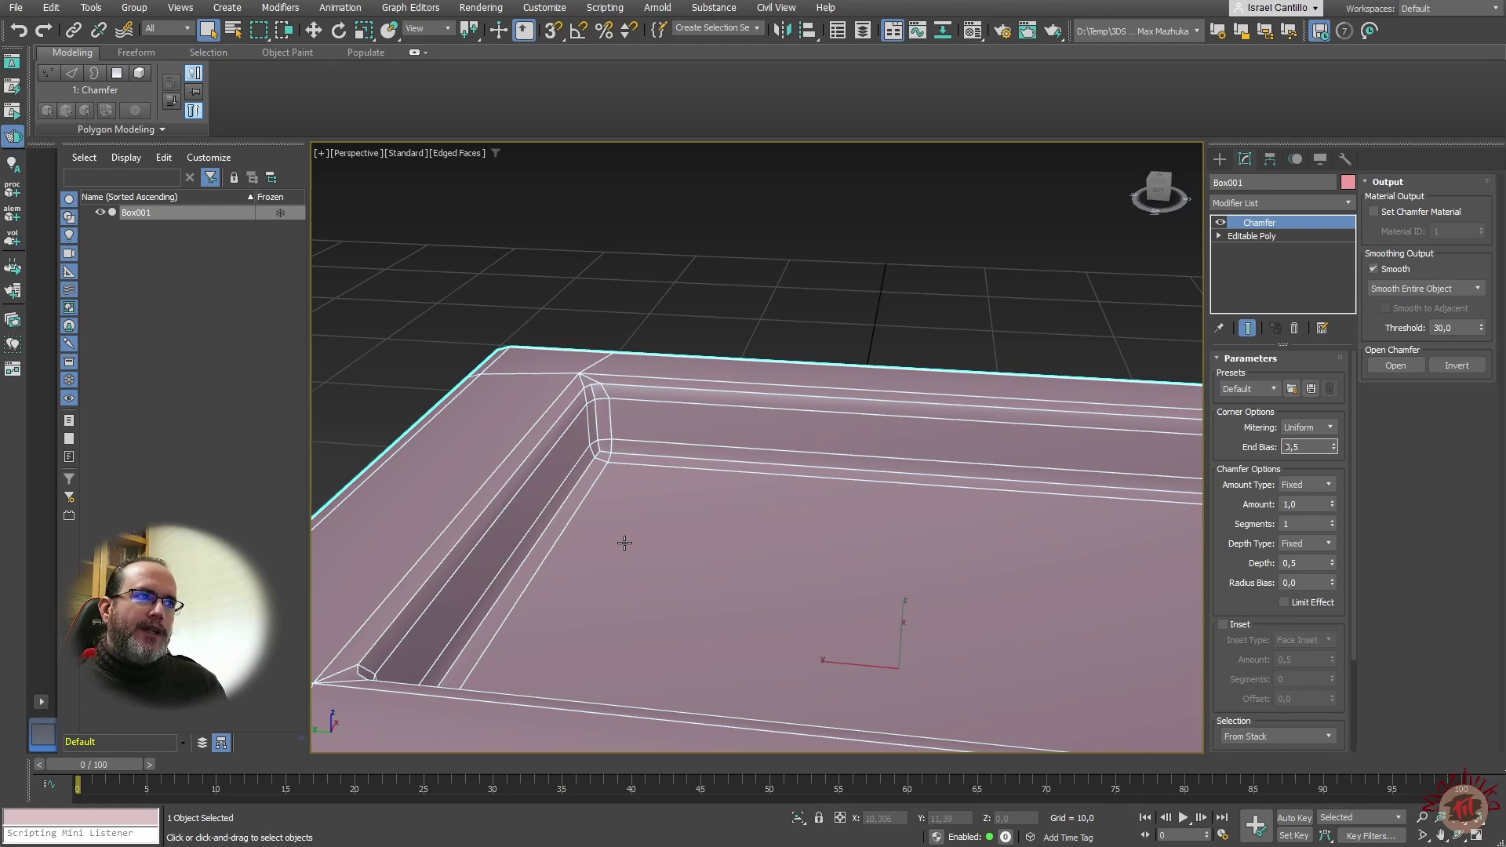
# Connect the ring of edges across the box with 2 segments and a pinch of 18
pyautogui.scroll(-3, 628, 545)
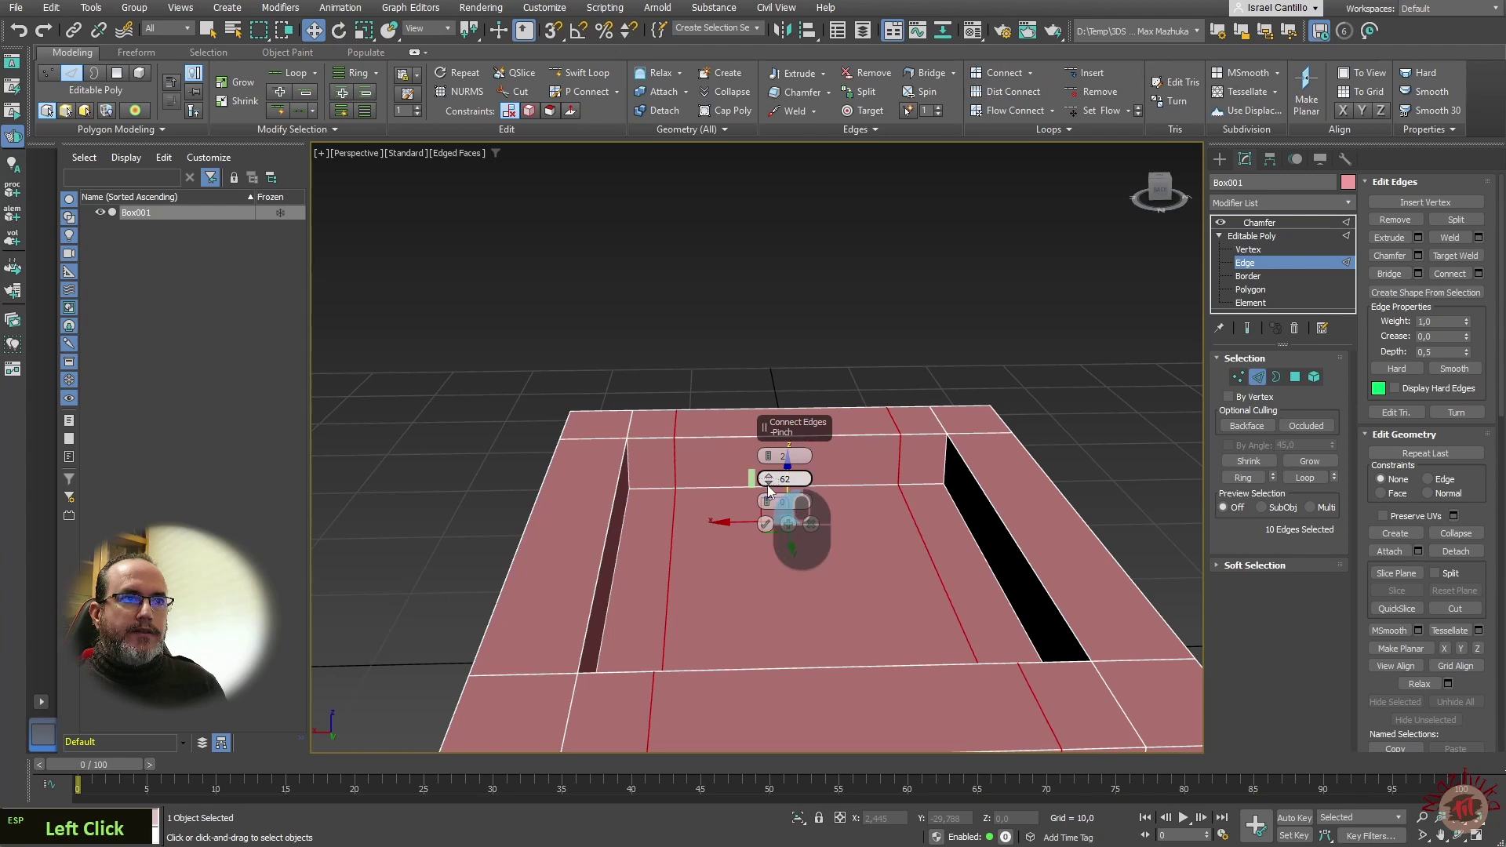
pyautogui.moveTo(767, 484); pyautogui.dragTo(797, 614)
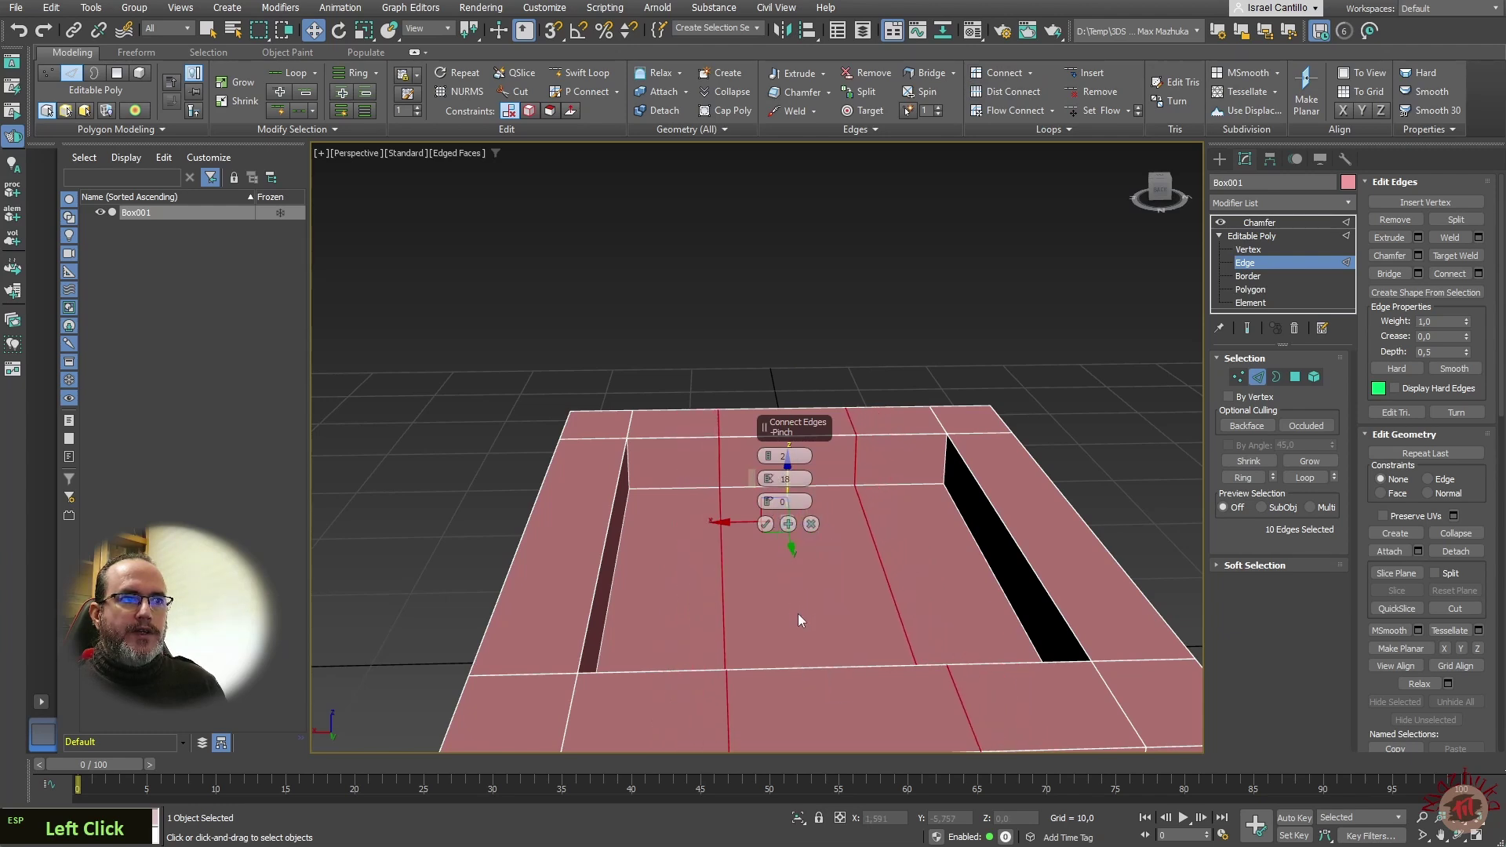
pyautogui.click(766, 524)
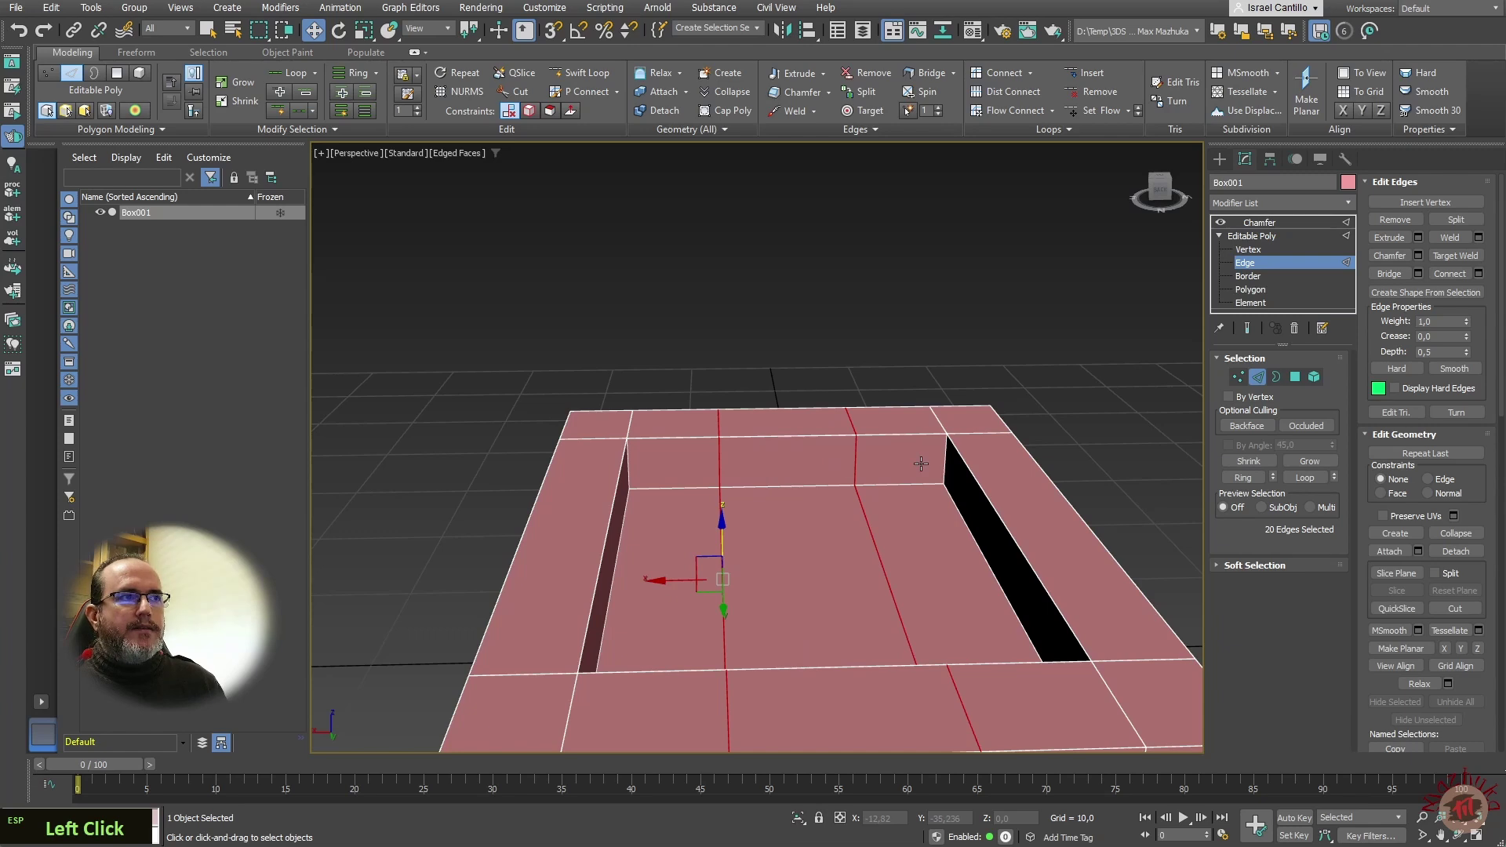
# Select the middle edge of the recess's far upper rim and return to the Chamfer modifier to inspect its chamfered ends
pyautogui.click(794, 434)
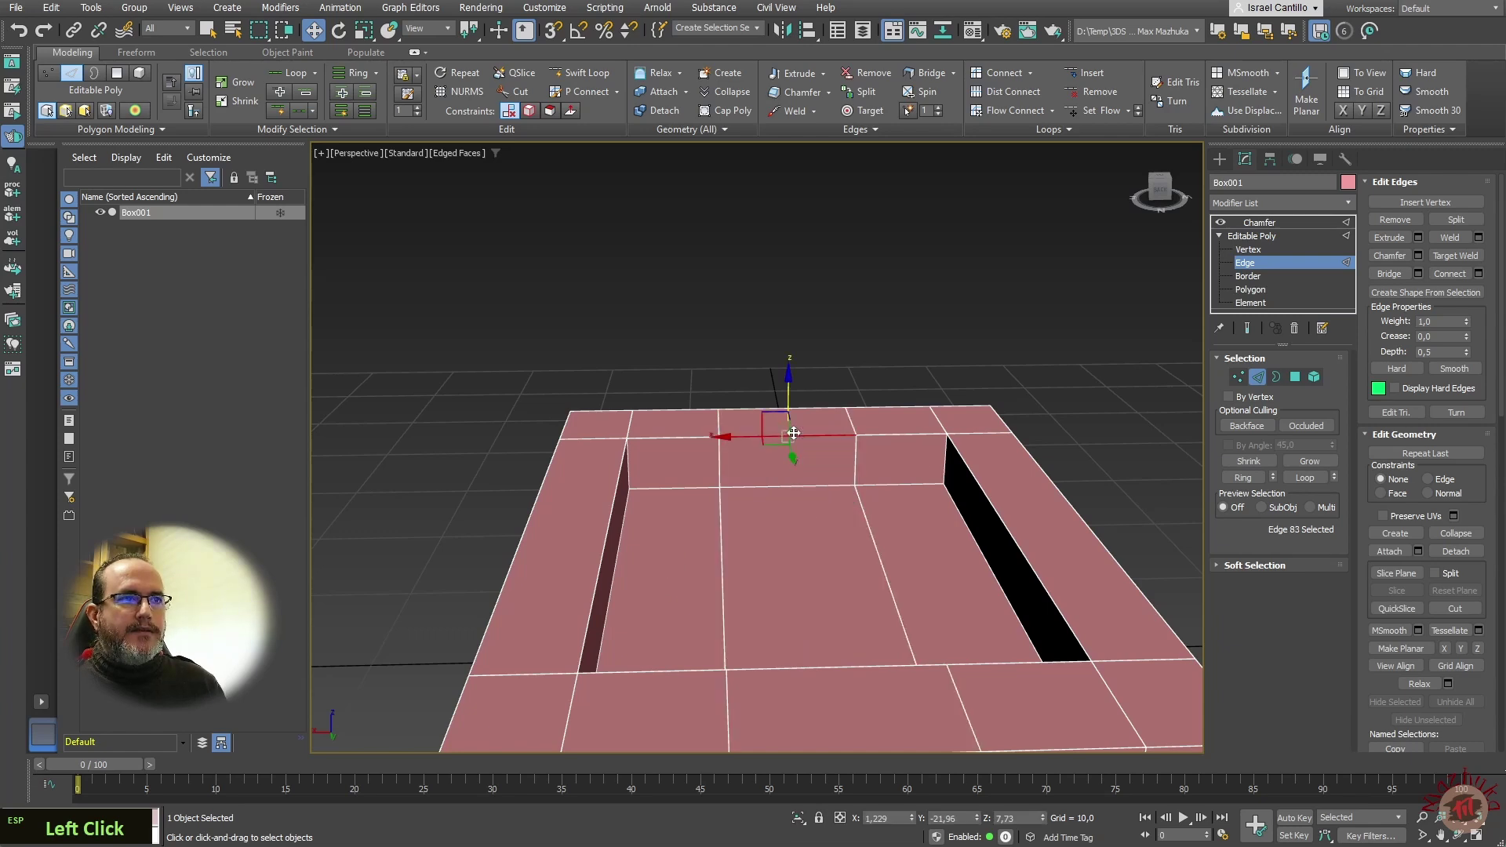
pyautogui.click(1272, 224)
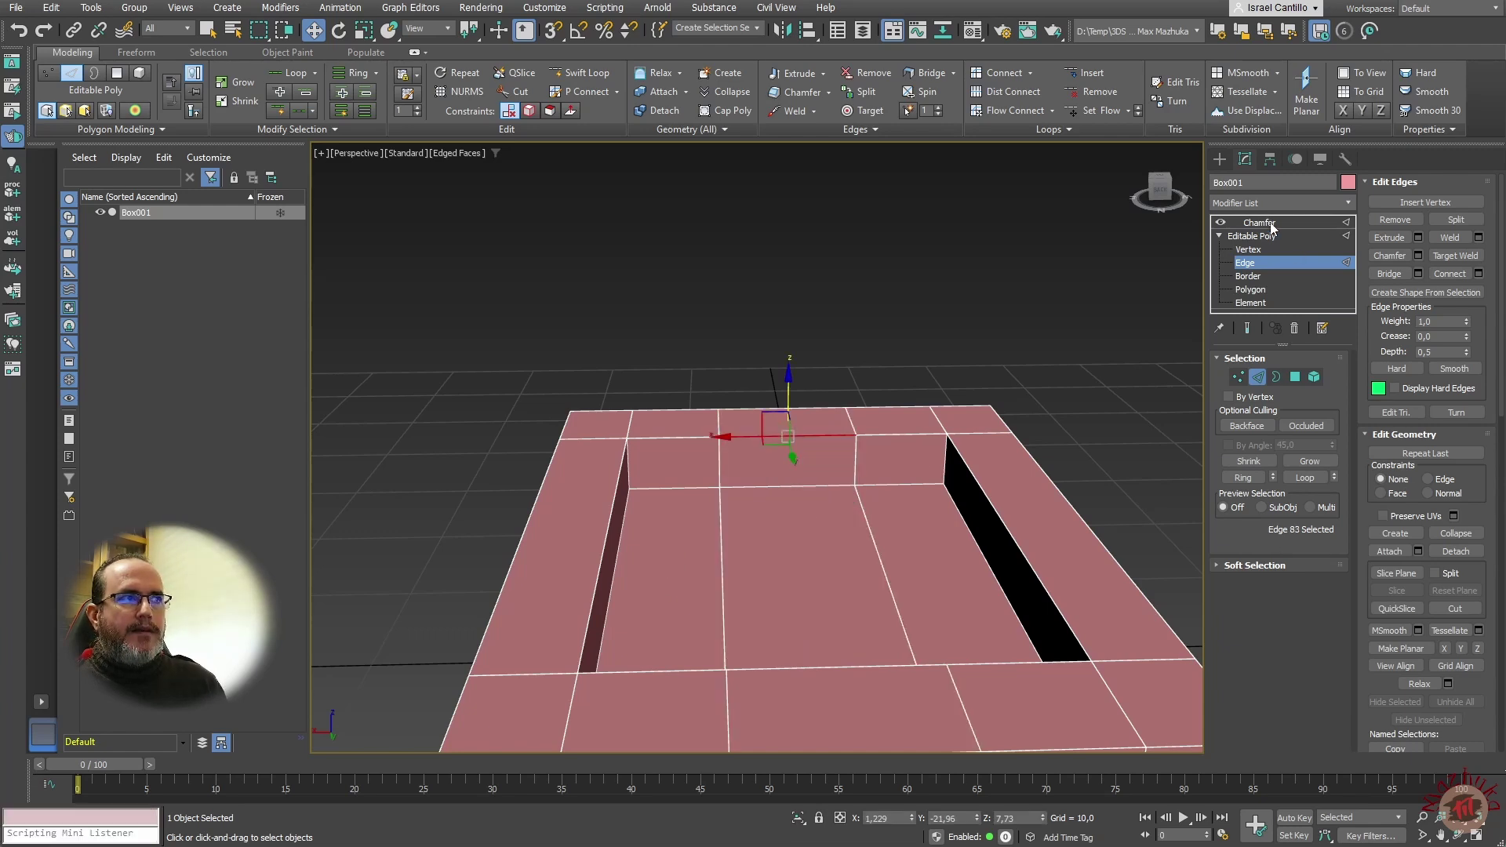
pyautogui.scroll(3, 827, 412)
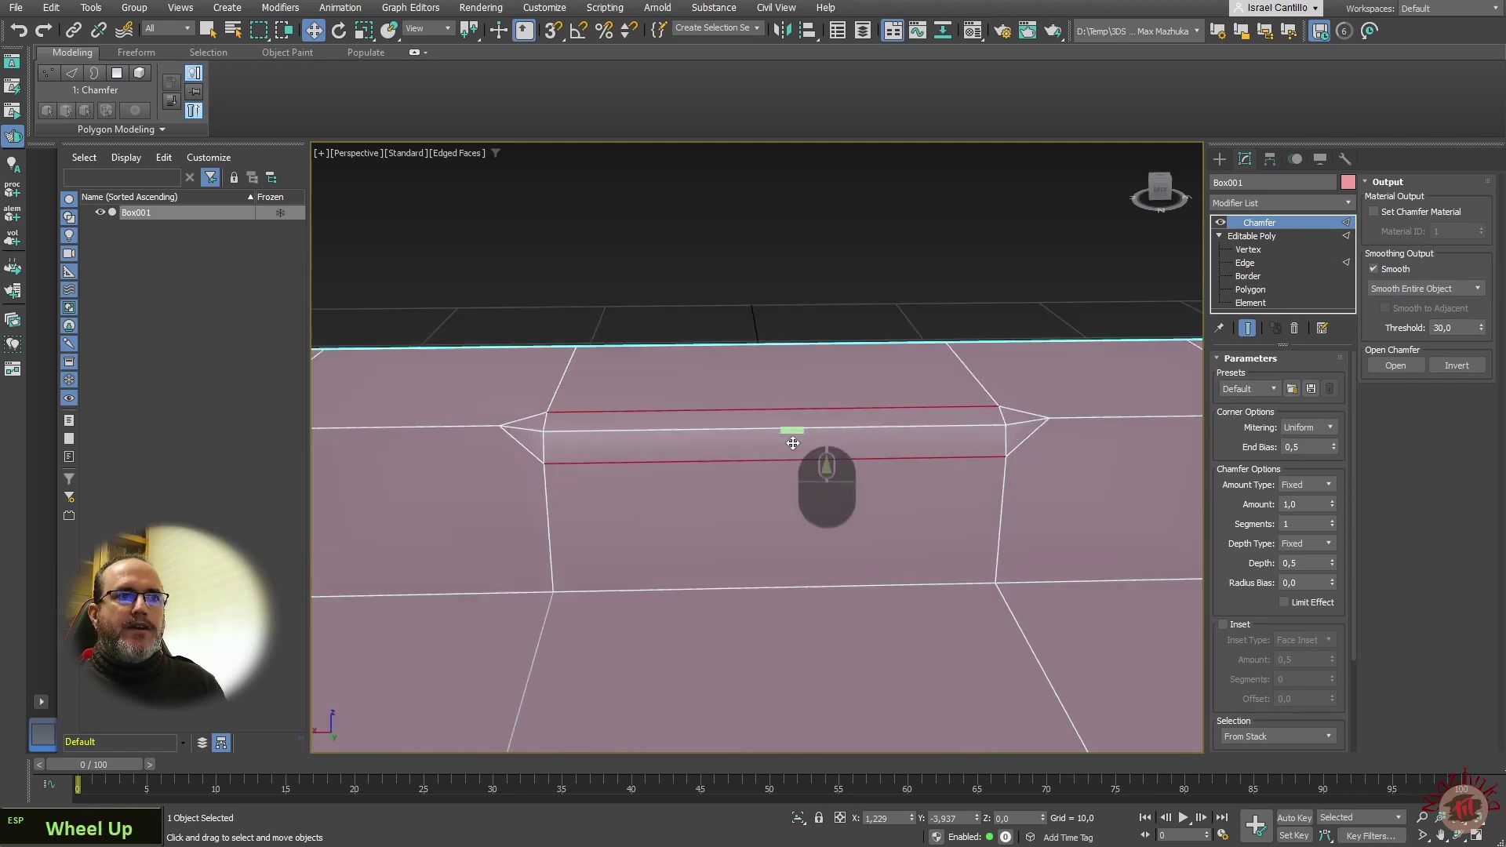
pyautogui.scroll(-3, 785, 443)
pyautogui.keyDown('alt'); pyautogui.moveTo(777, 443); pyautogui.dragTo(941, 615, button='middle'); pyautogui.keyUp('alt')
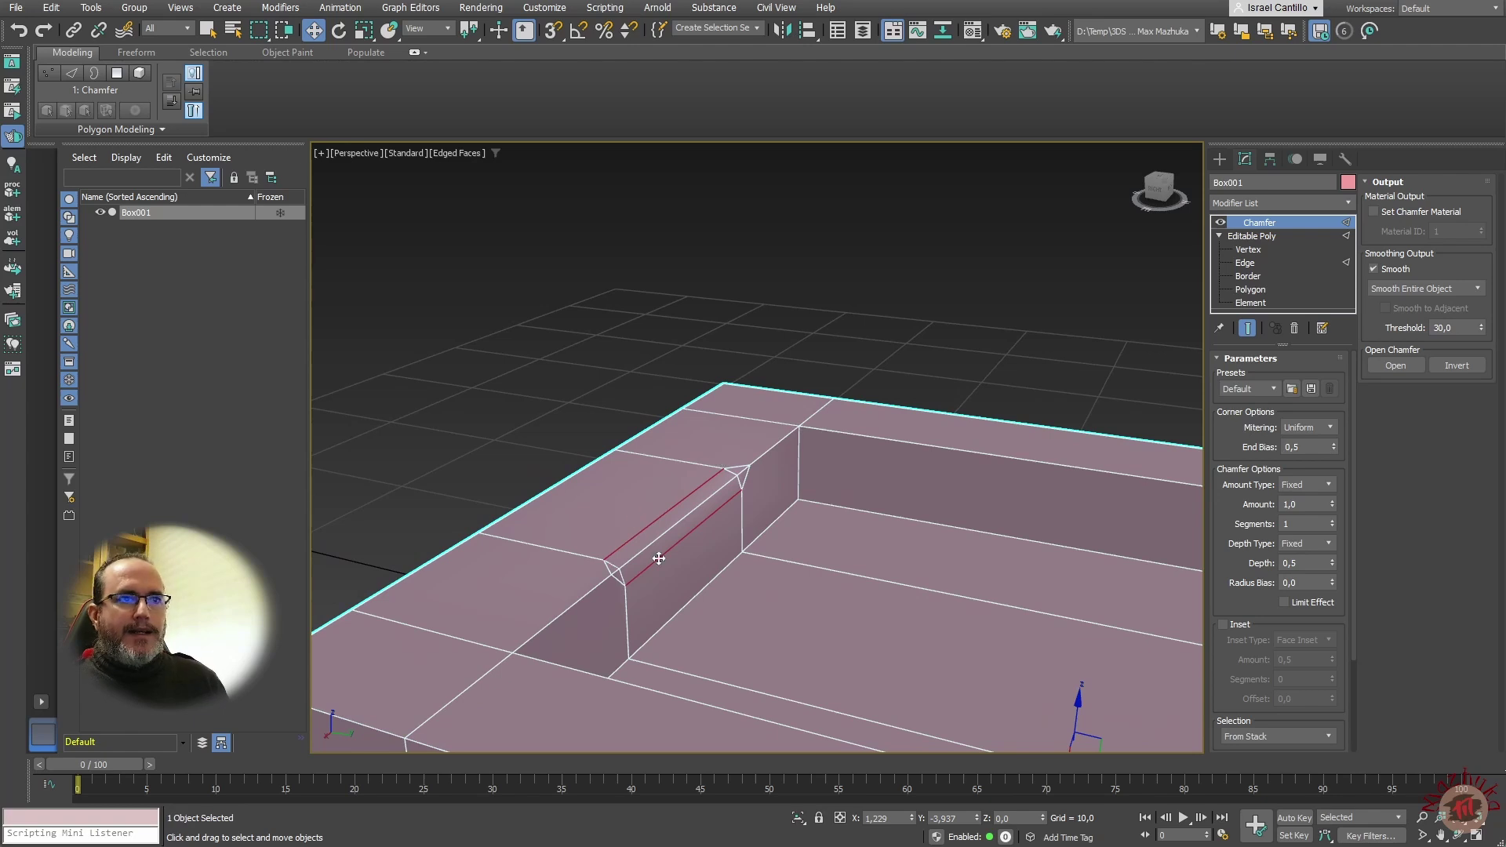
# Set the chamfer's segments to 4, with the rounded rim edge in close view
pyautogui.click(1331, 521)
pyautogui.doubleClick(1331, 520)
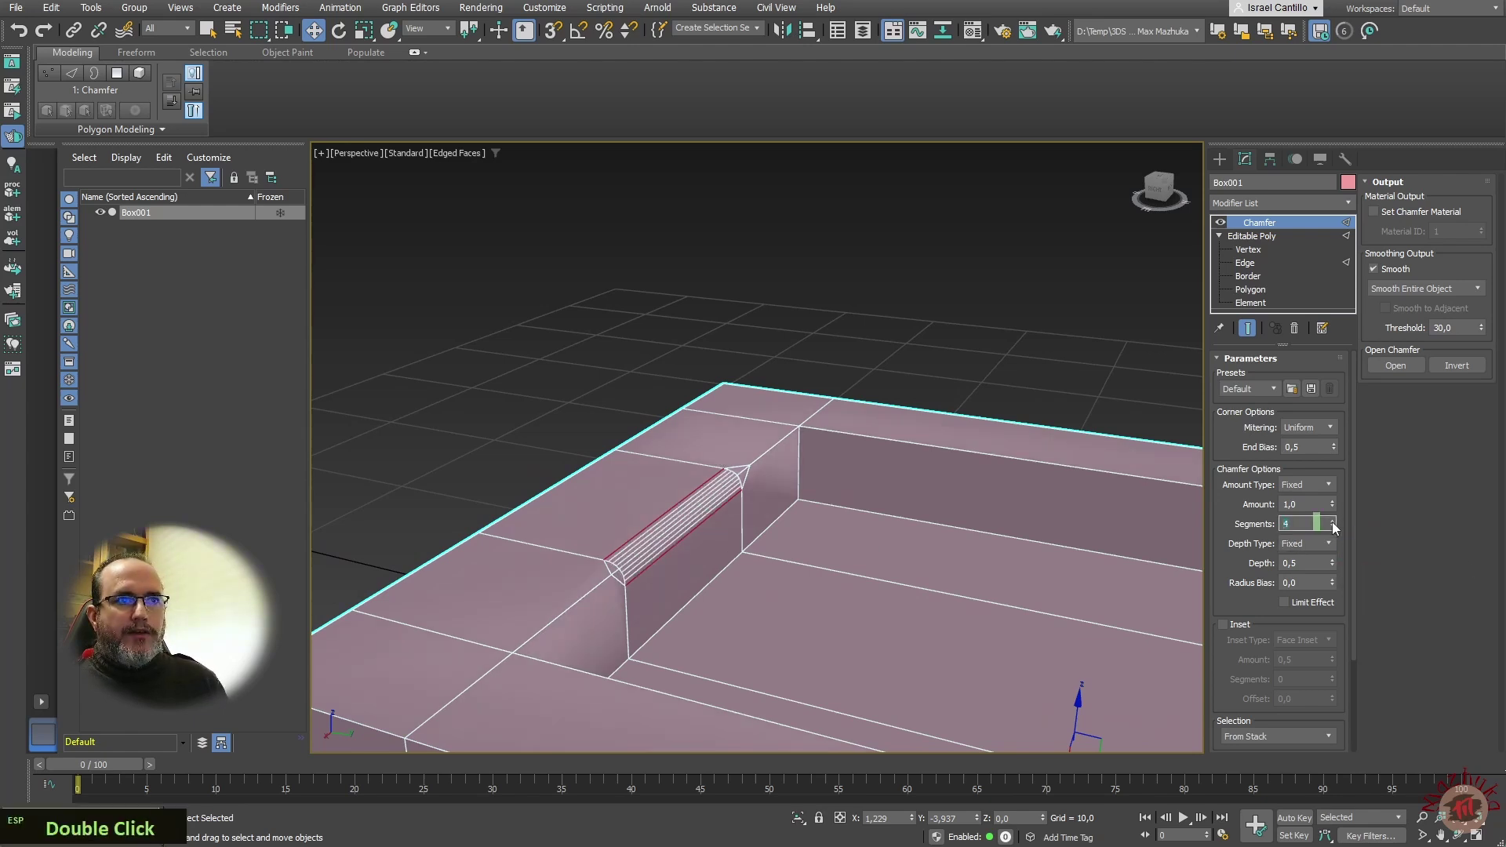
pyautogui.scroll(3, 755, 515)
pyautogui.keyDown('alt'); pyautogui.moveTo(753, 511); pyautogui.dragTo(716, 609, button='middle'); pyautogui.keyUp('alt')
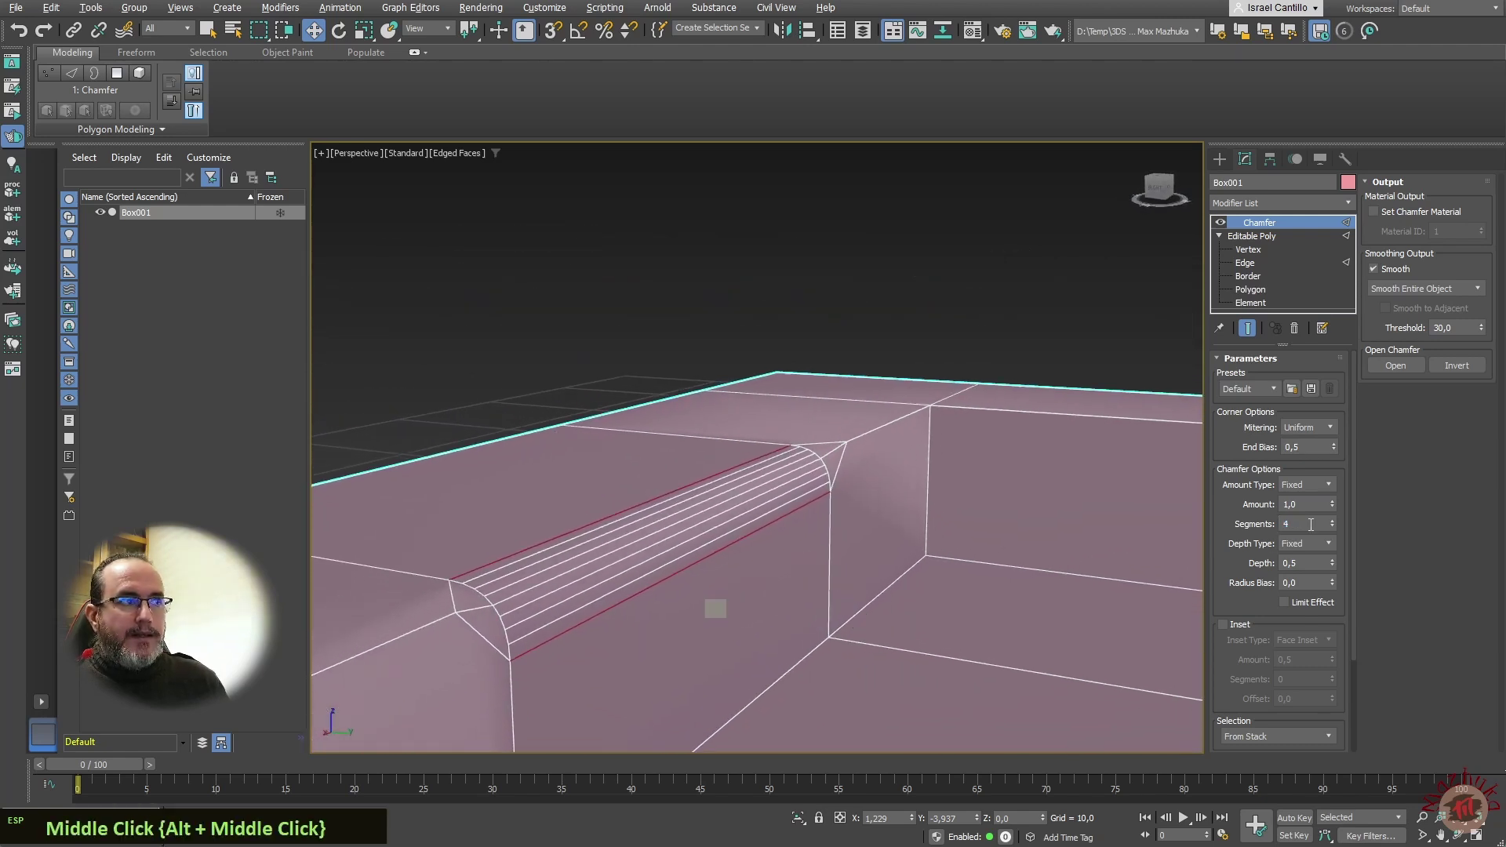
# Try End Bias values such as 0,55 and 0 on the rim chamfer and return the End Bias to 0,5
pyautogui.moveTo(1333, 445)
pyautogui.mouseDown()
pyautogui.moveTo(1332, 424)
pyautogui.moveTo(1331, 438)
pyautogui.mouseUp()
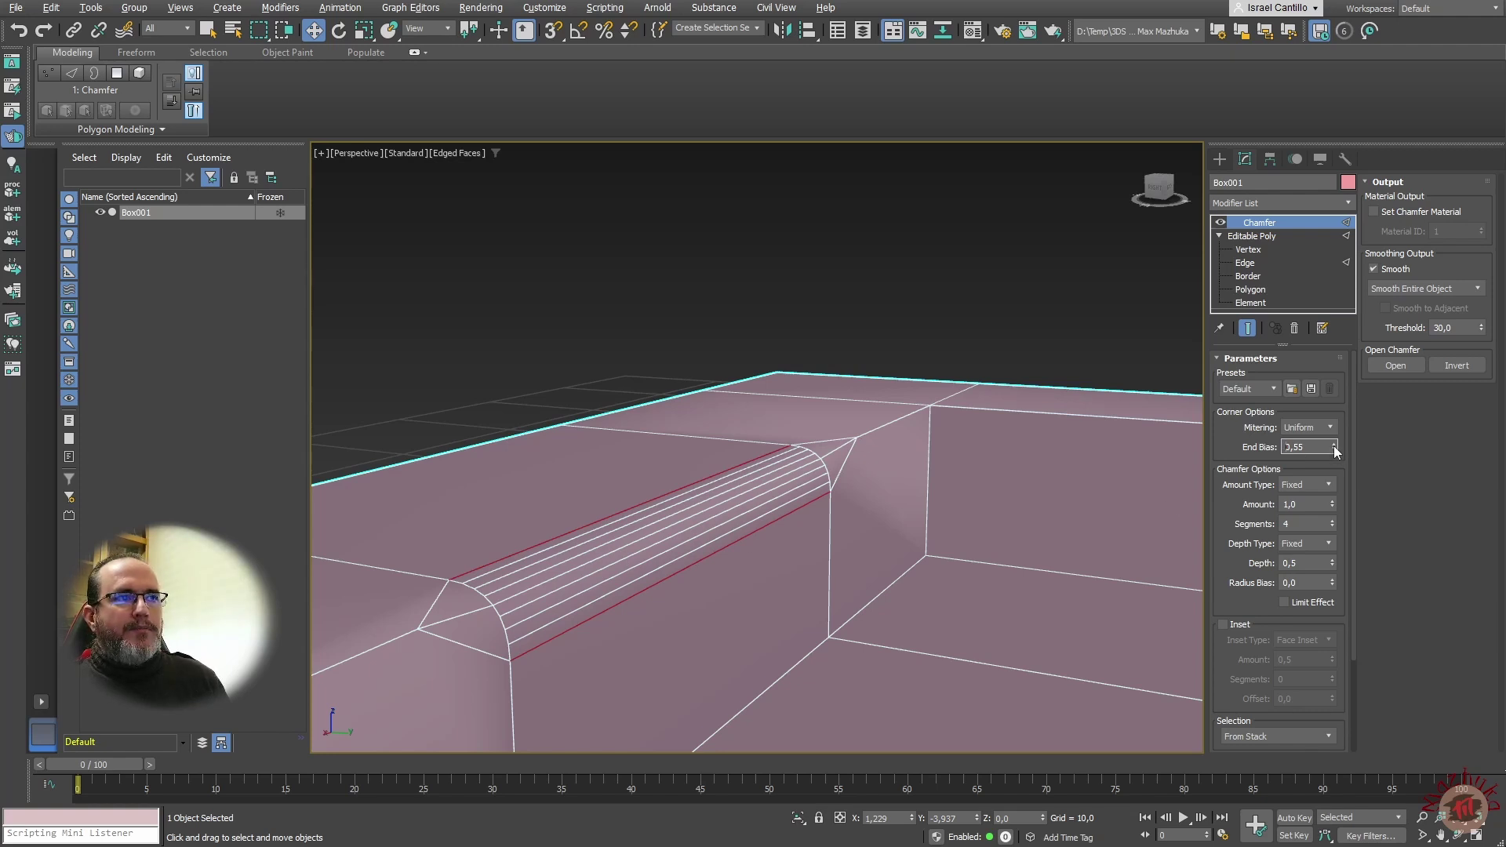
pyautogui.moveTo(1333, 447); pyautogui.dragTo(1330, 552)
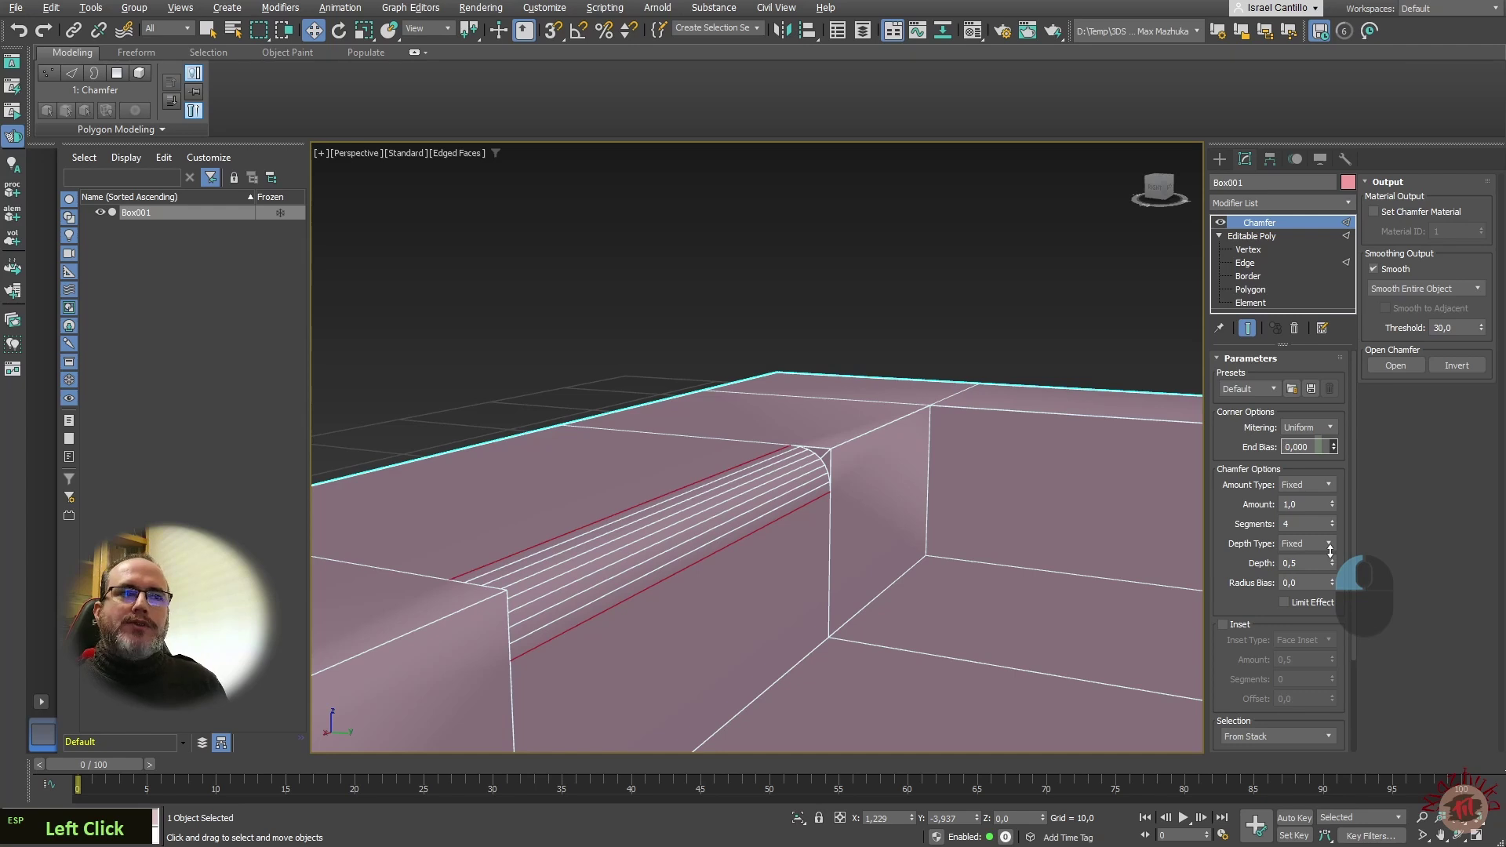
pyautogui.moveTo(1330, 551); pyautogui.dragTo(1346, 469)
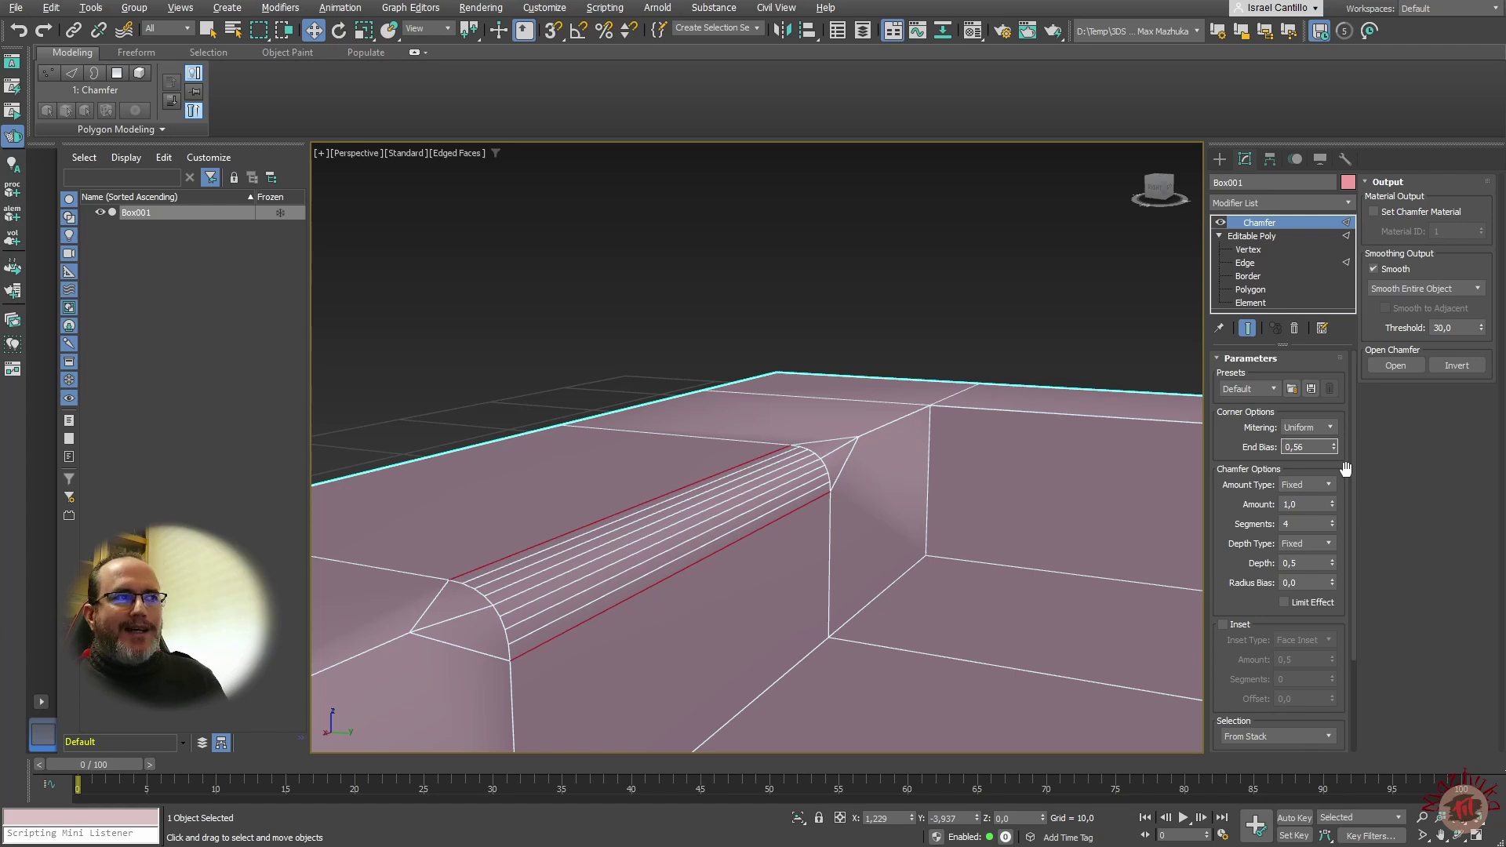
pyautogui.click(1344, 470)
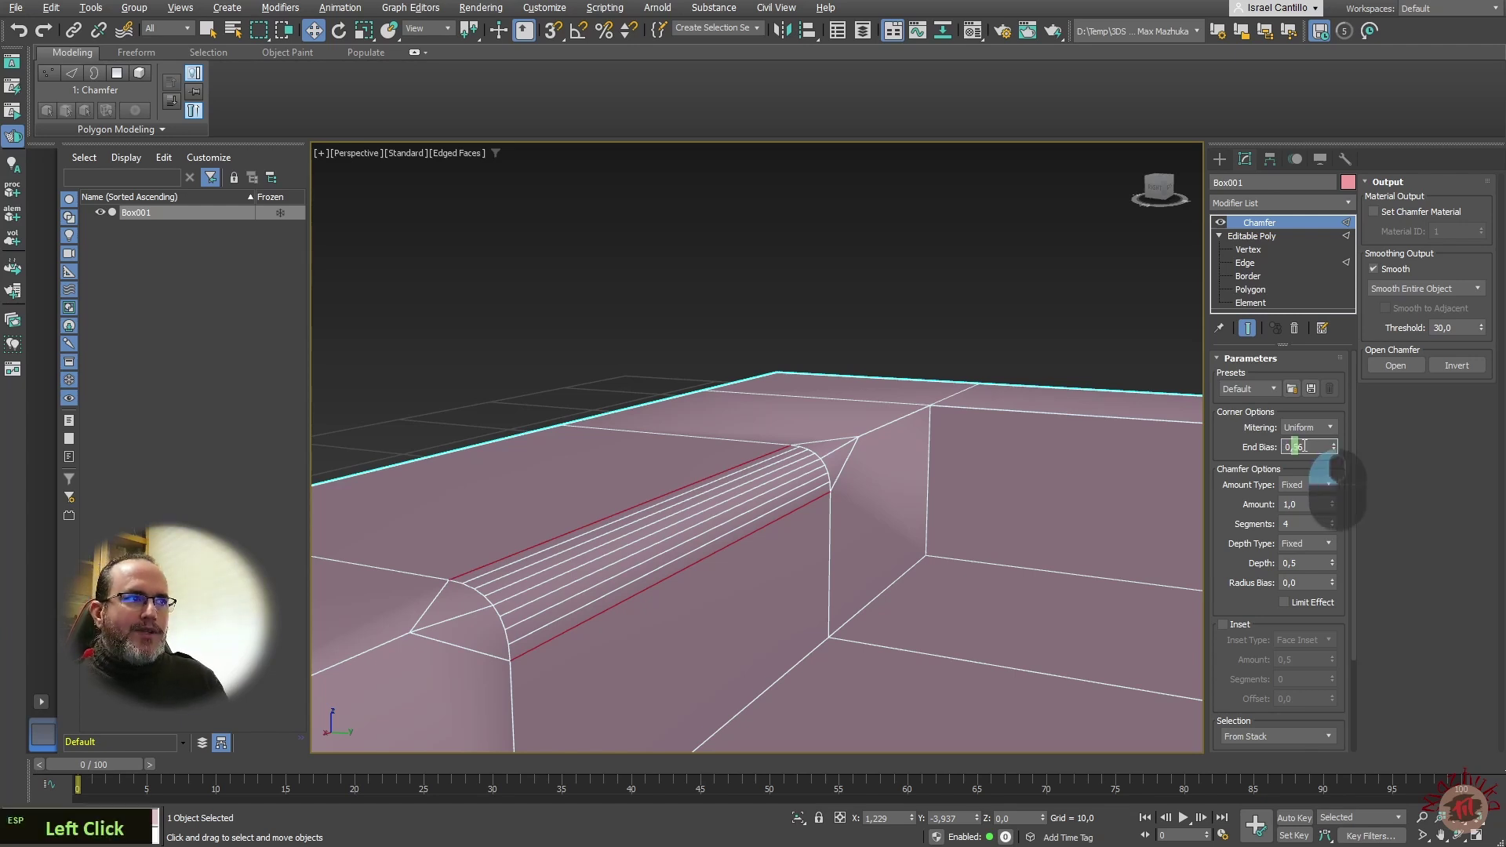
pyautogui.write('5')
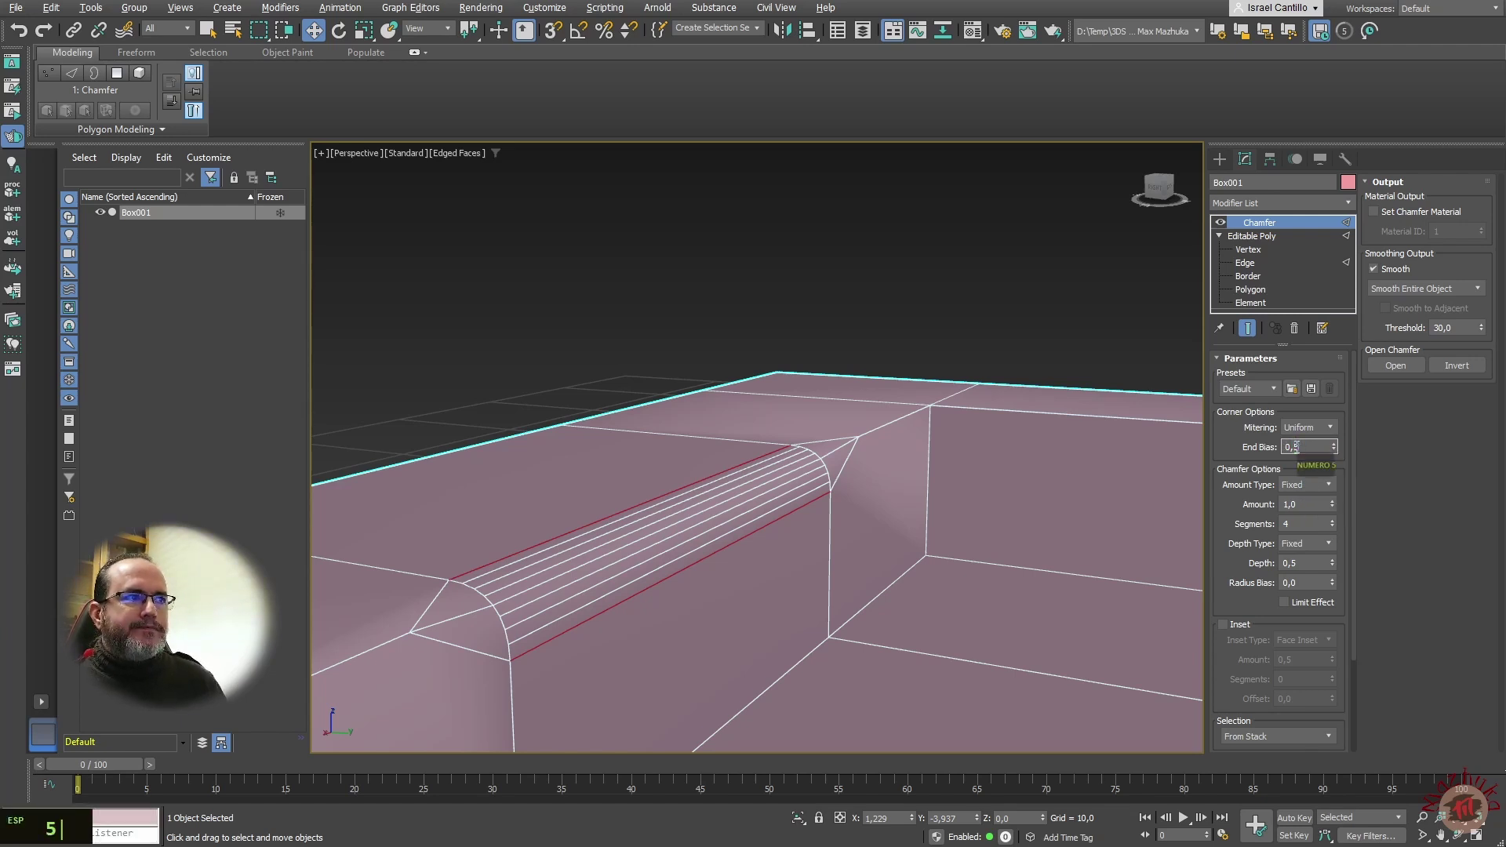
pyautogui.press('Return')
# Exit sub-object selection in the Editable Poly so the chamfer affects the whole box, and return to the Chamfer modifier
pyautogui.click(1297, 266)
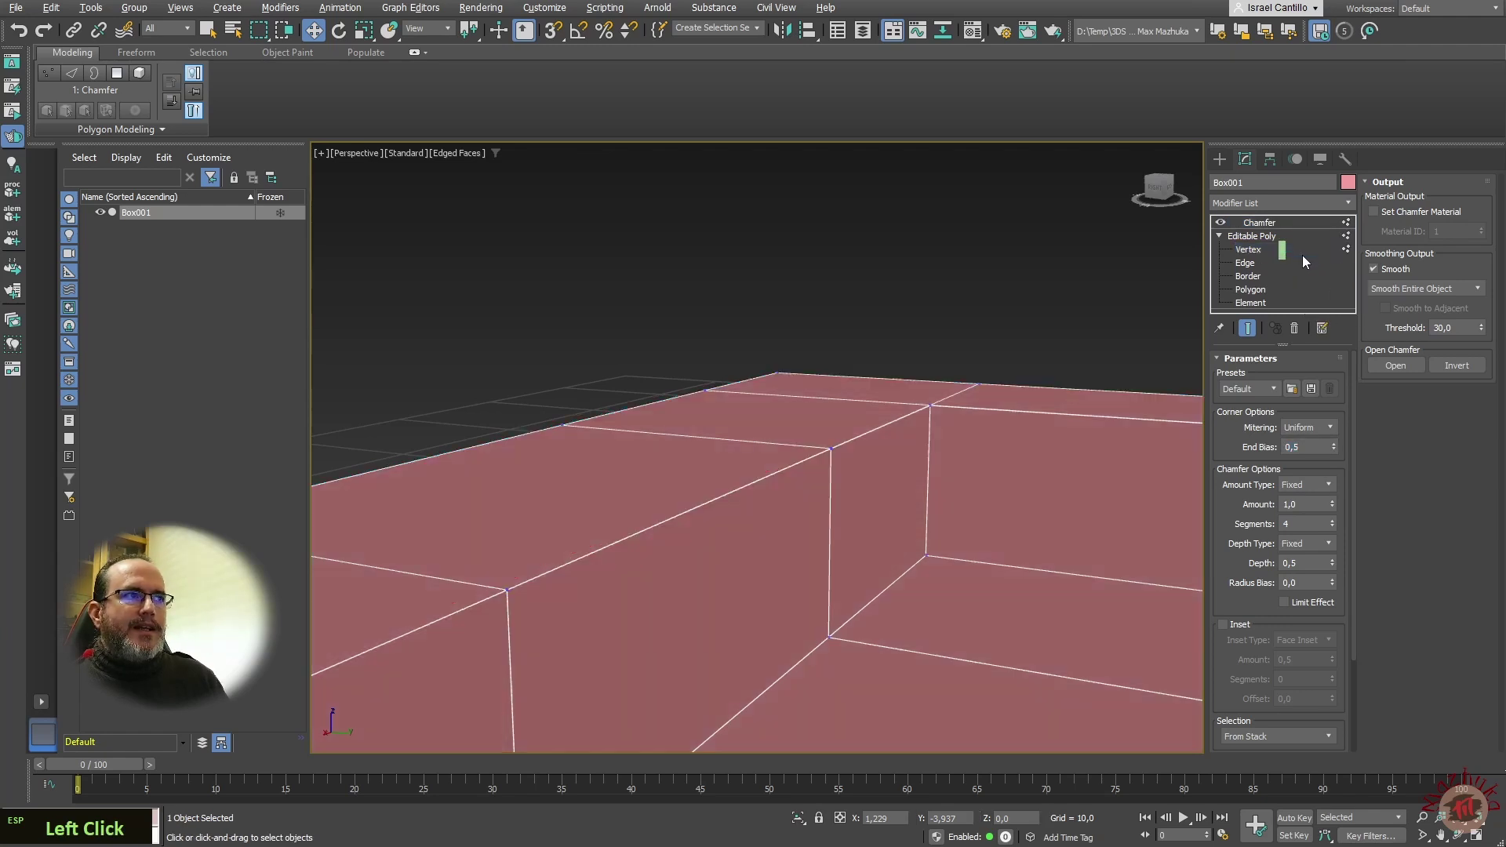
pyautogui.click(1257, 377)
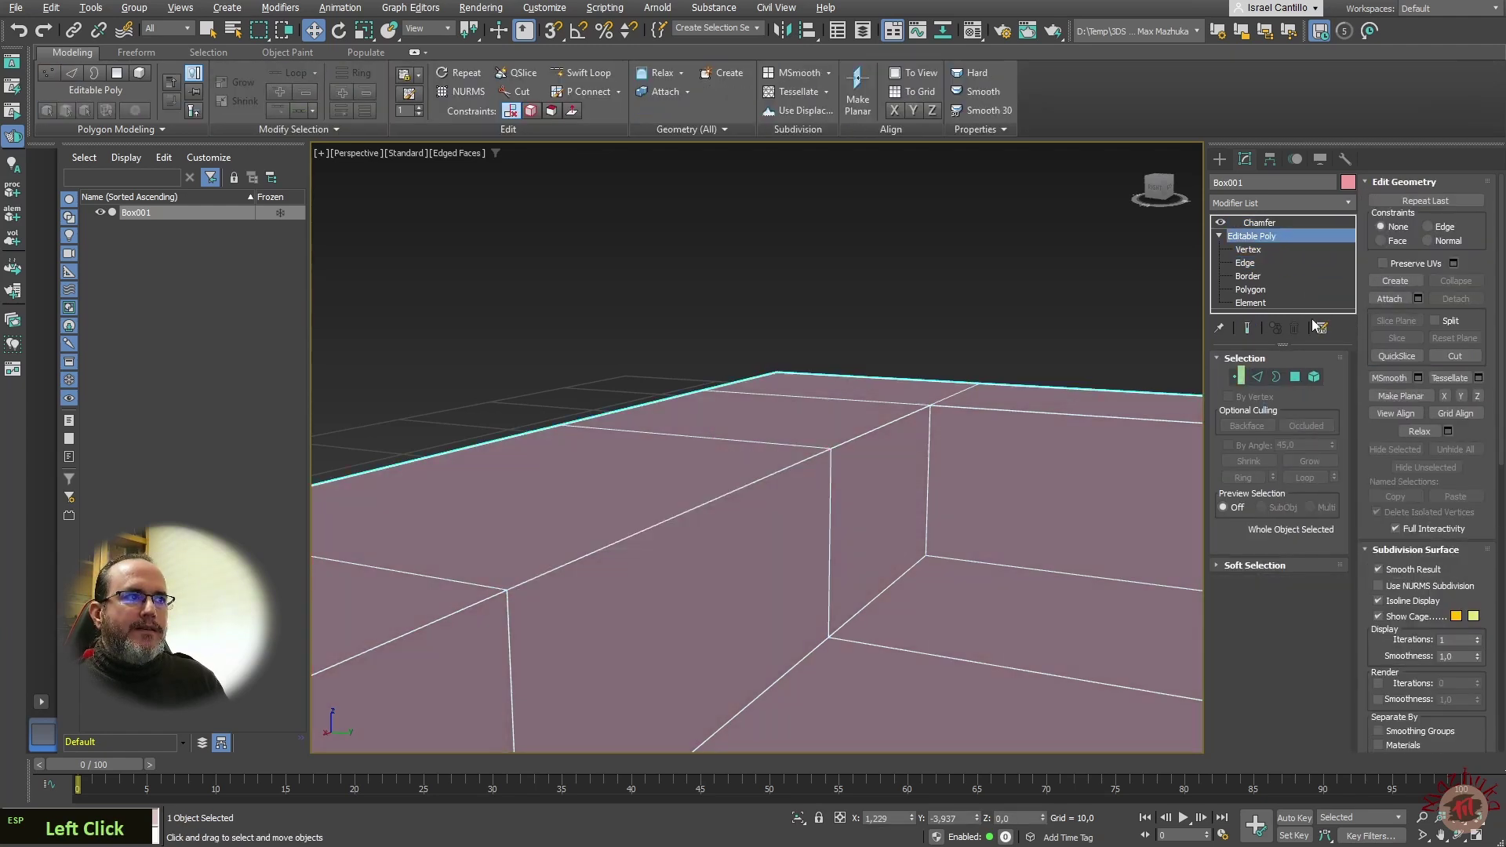
pyautogui.click(1218, 235)
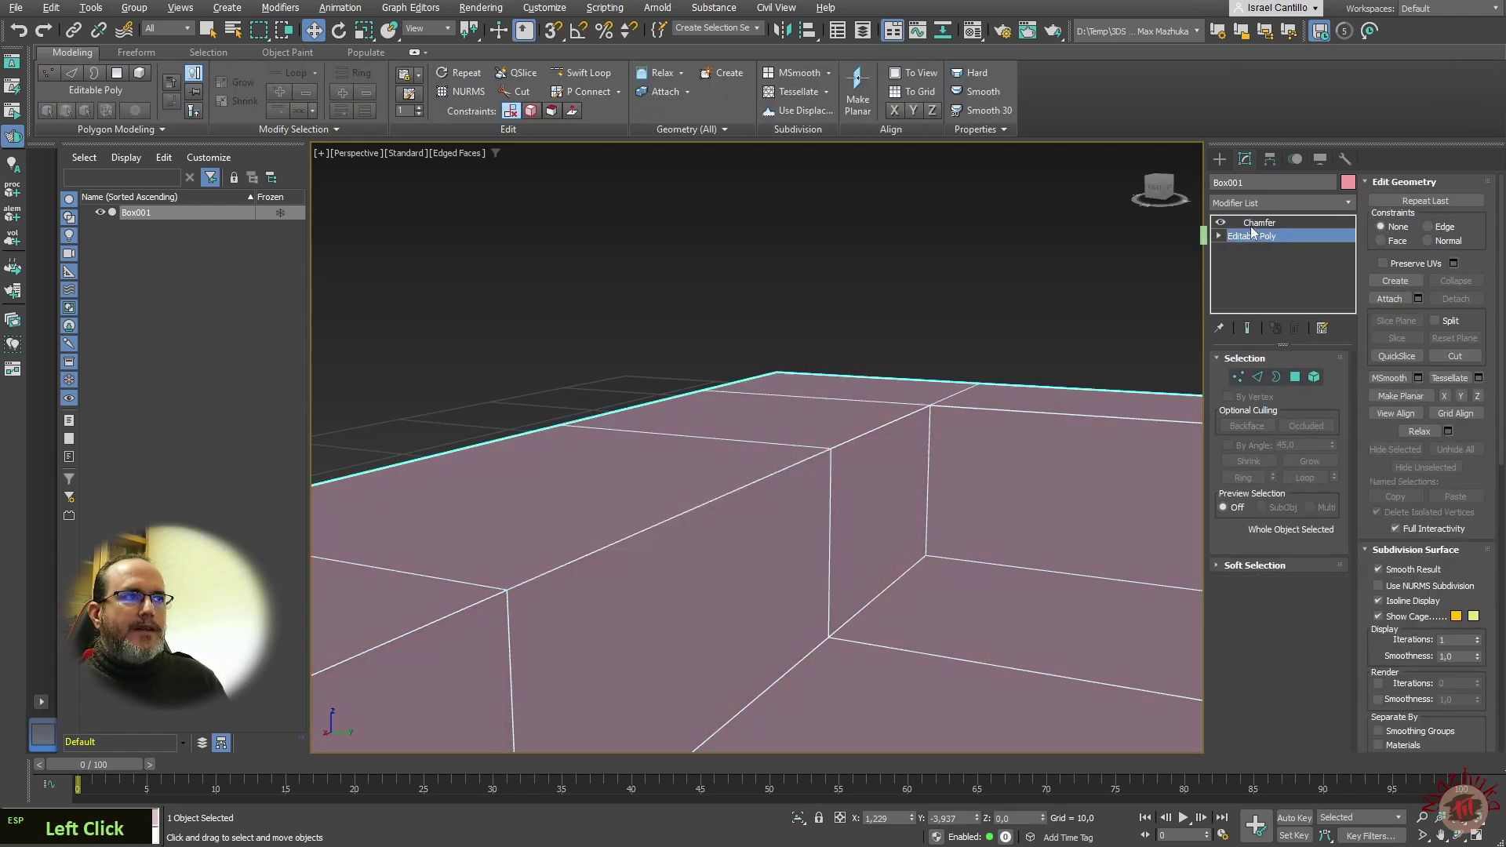
pyautogui.click(1255, 223)
pyautogui.scroll(-3, 761, 540)
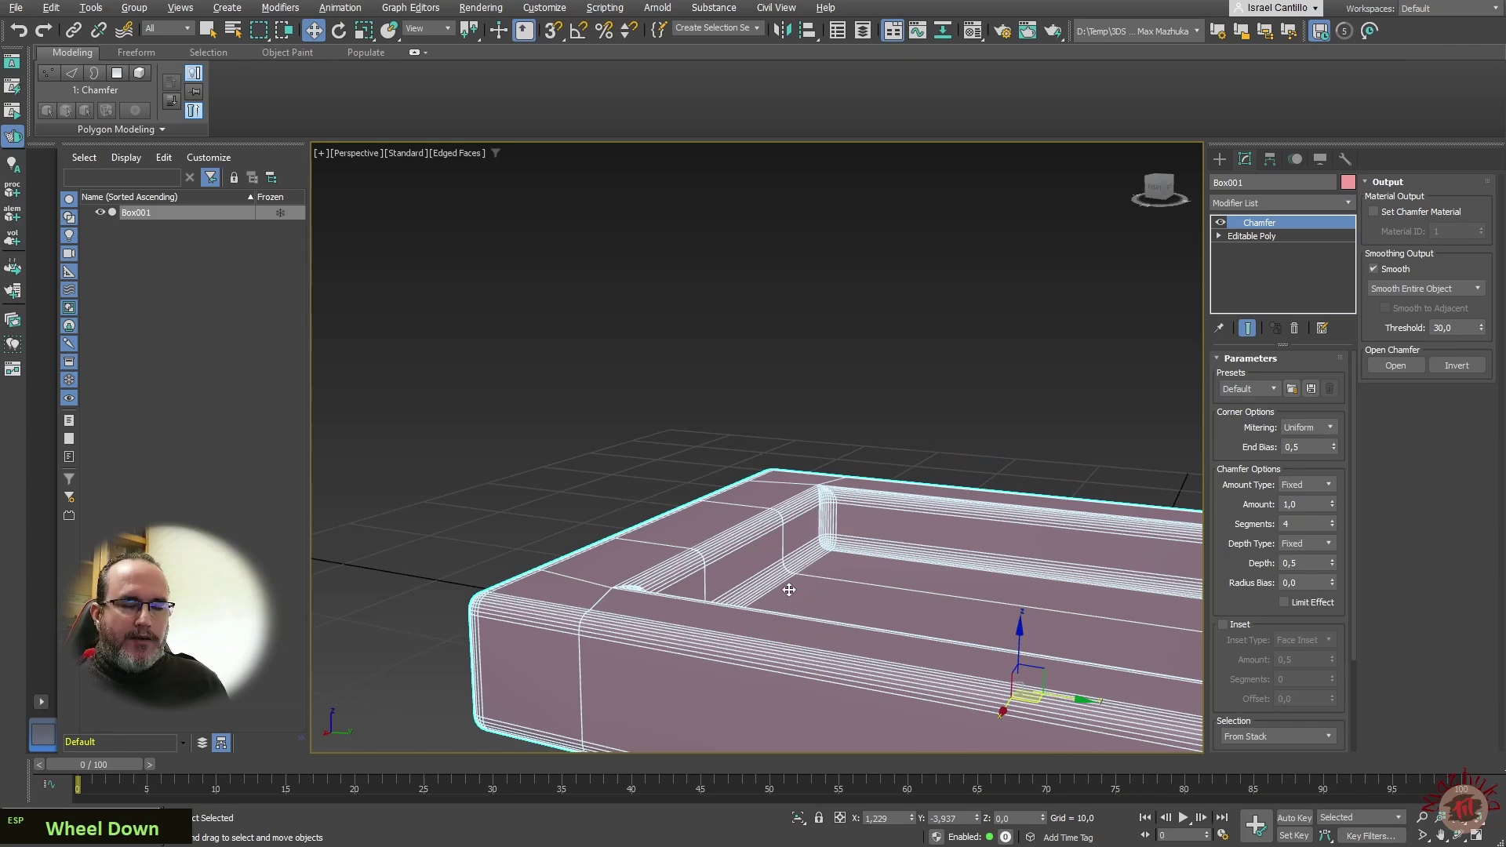
pyautogui.keyDown('alt'); pyautogui.moveTo(773, 579); pyautogui.dragTo(545, 504, button='middle'); pyautogui.keyUp('alt')
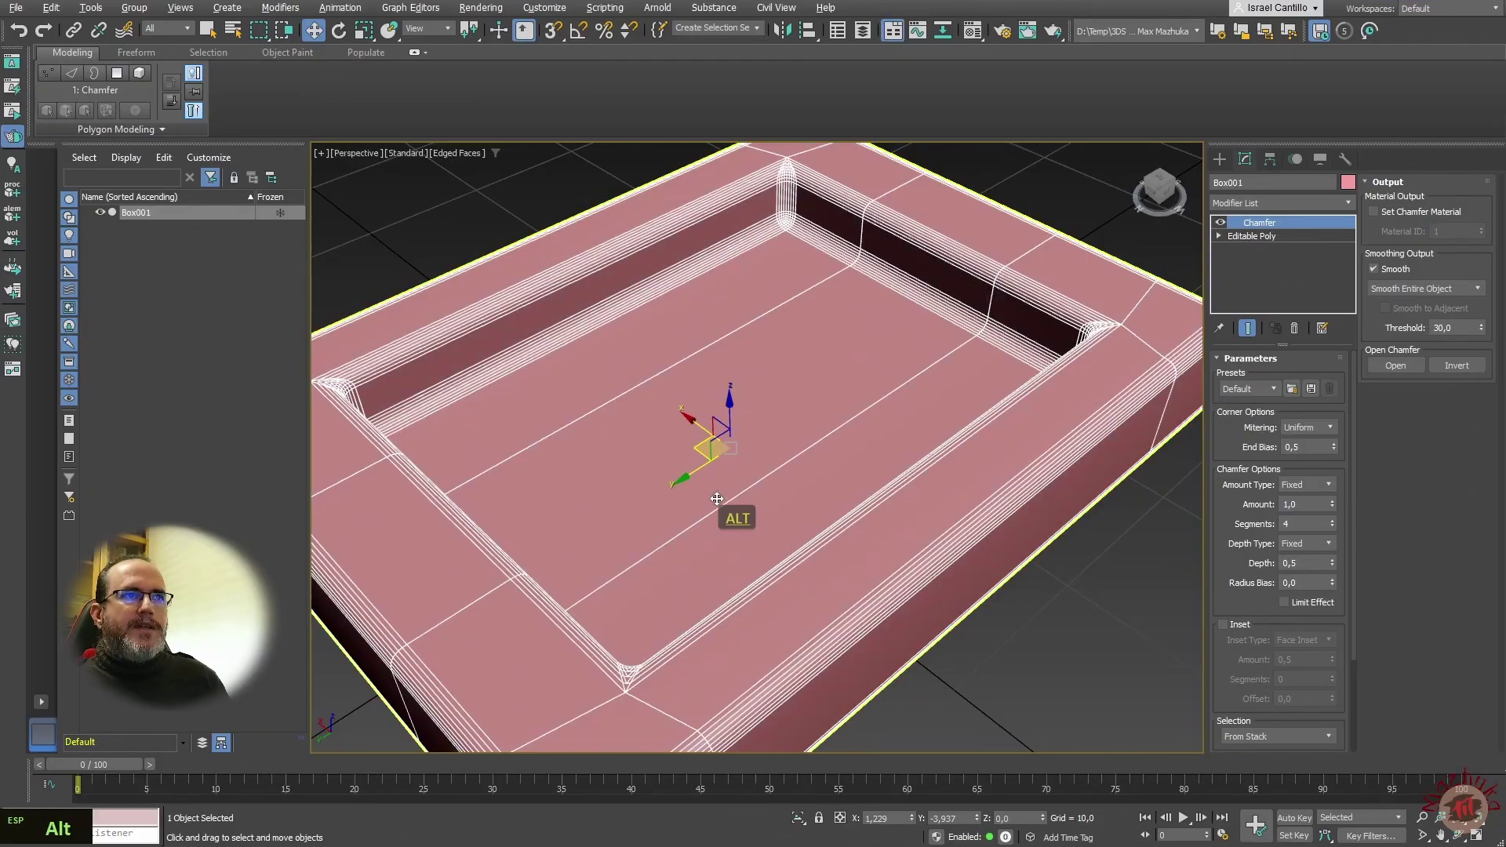
pyautogui.keyDown('alt'); pyautogui.moveTo(1138, 478); pyautogui.dragTo(1336, 477, button='middle'); pyautogui.keyUp('alt')
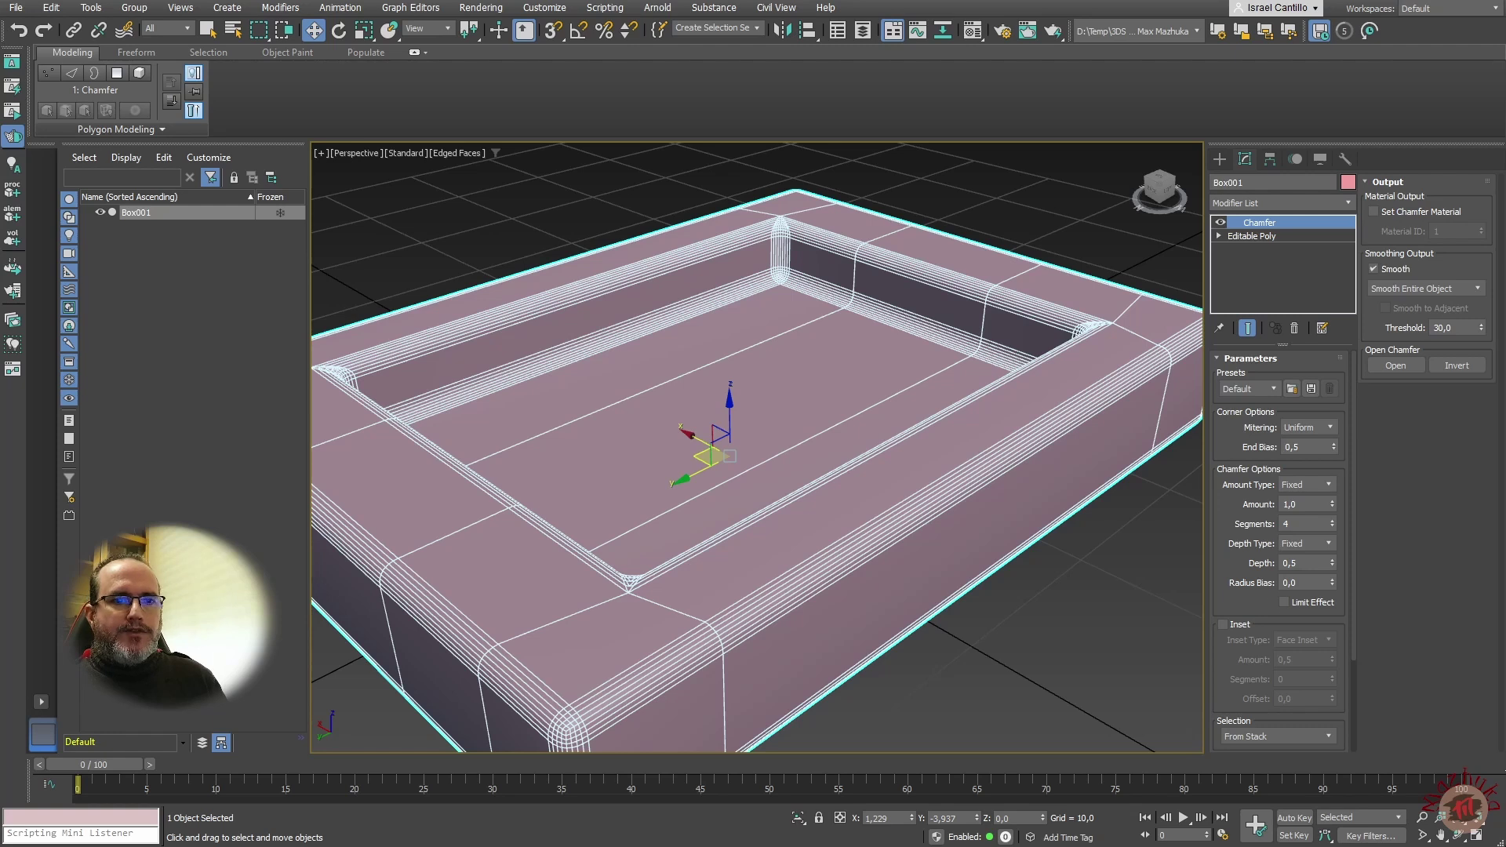
pyautogui.scroll(-1, 1278, 549)
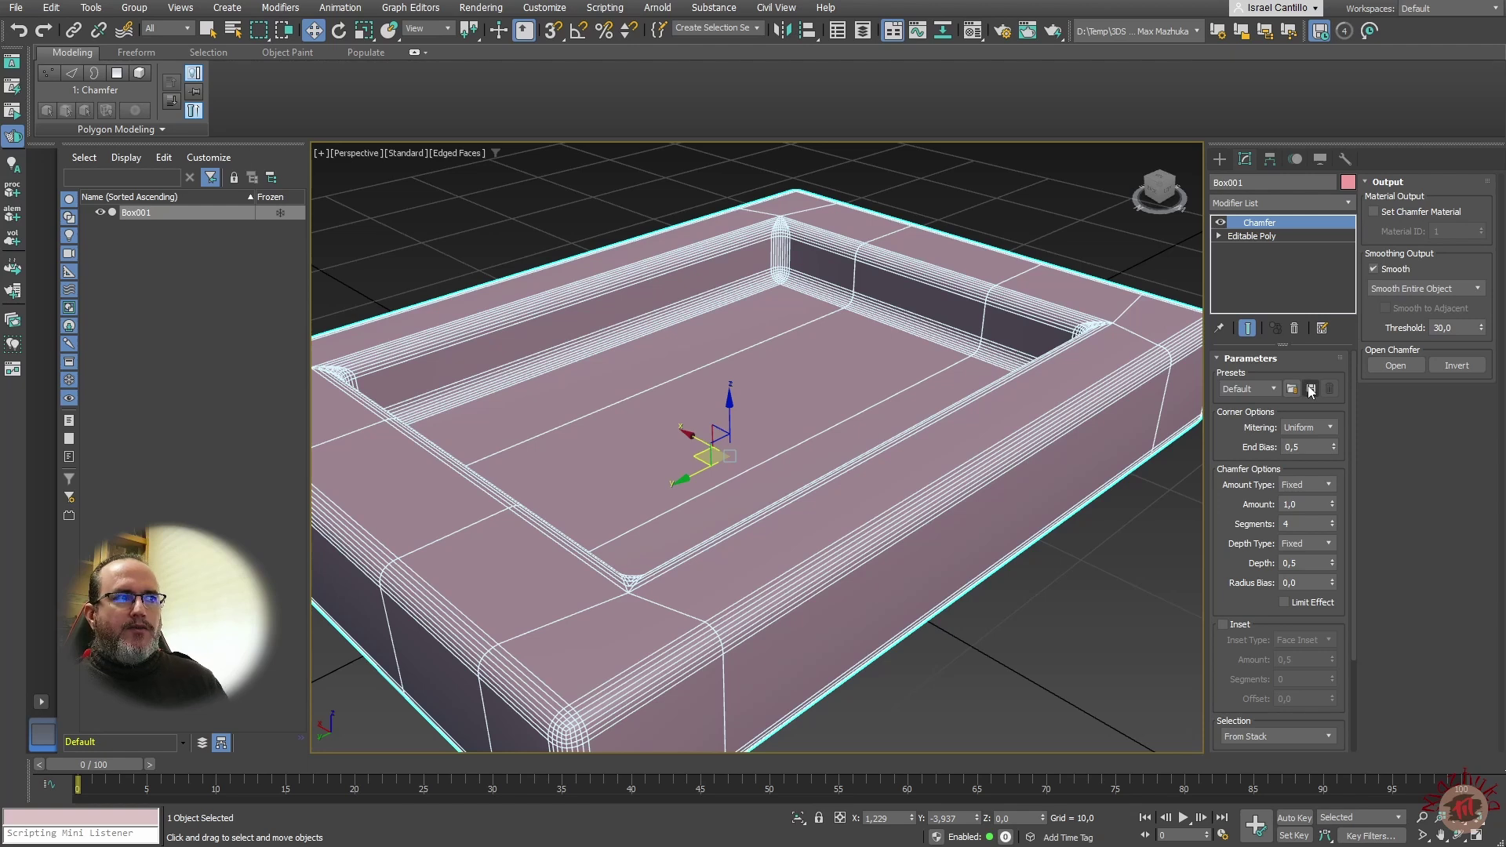
# Review the available chamfer amount types and set the chamfer's segments to 3
pyautogui.click(1326, 485)
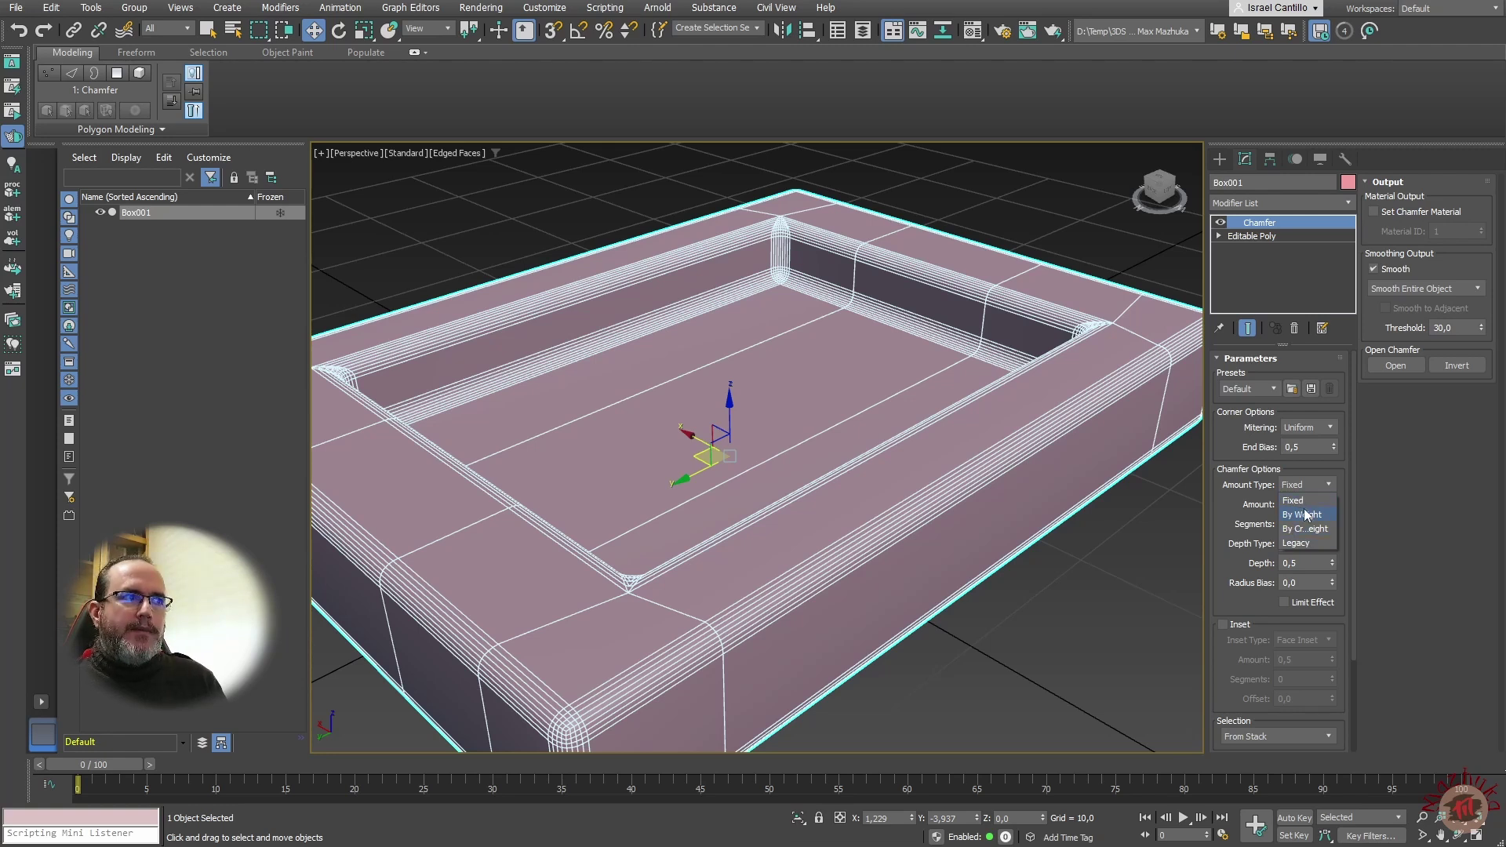
pyautogui.click(1393, 497)
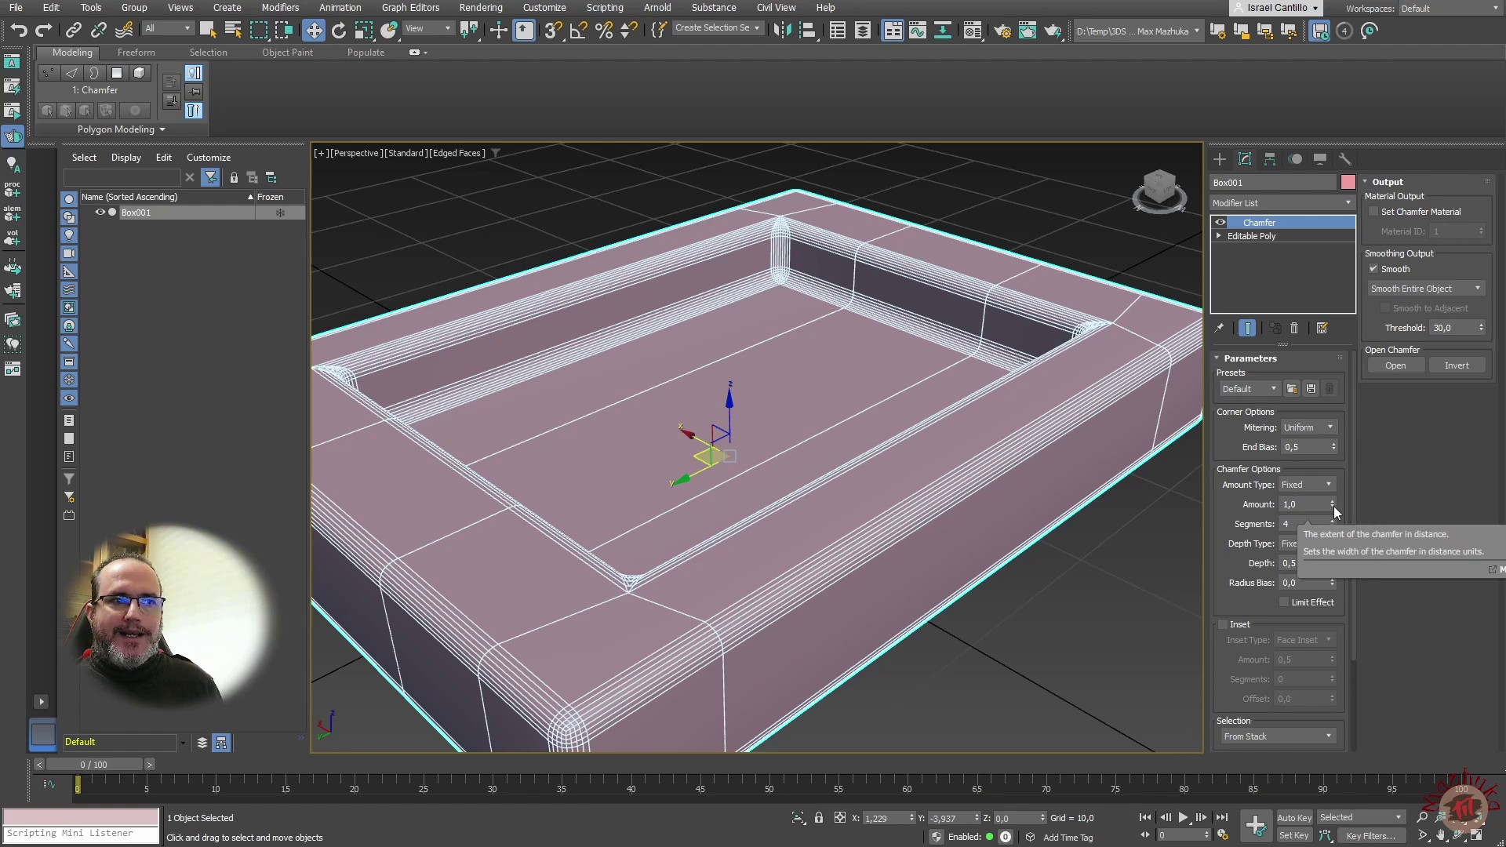
pyautogui.click(1333, 527)
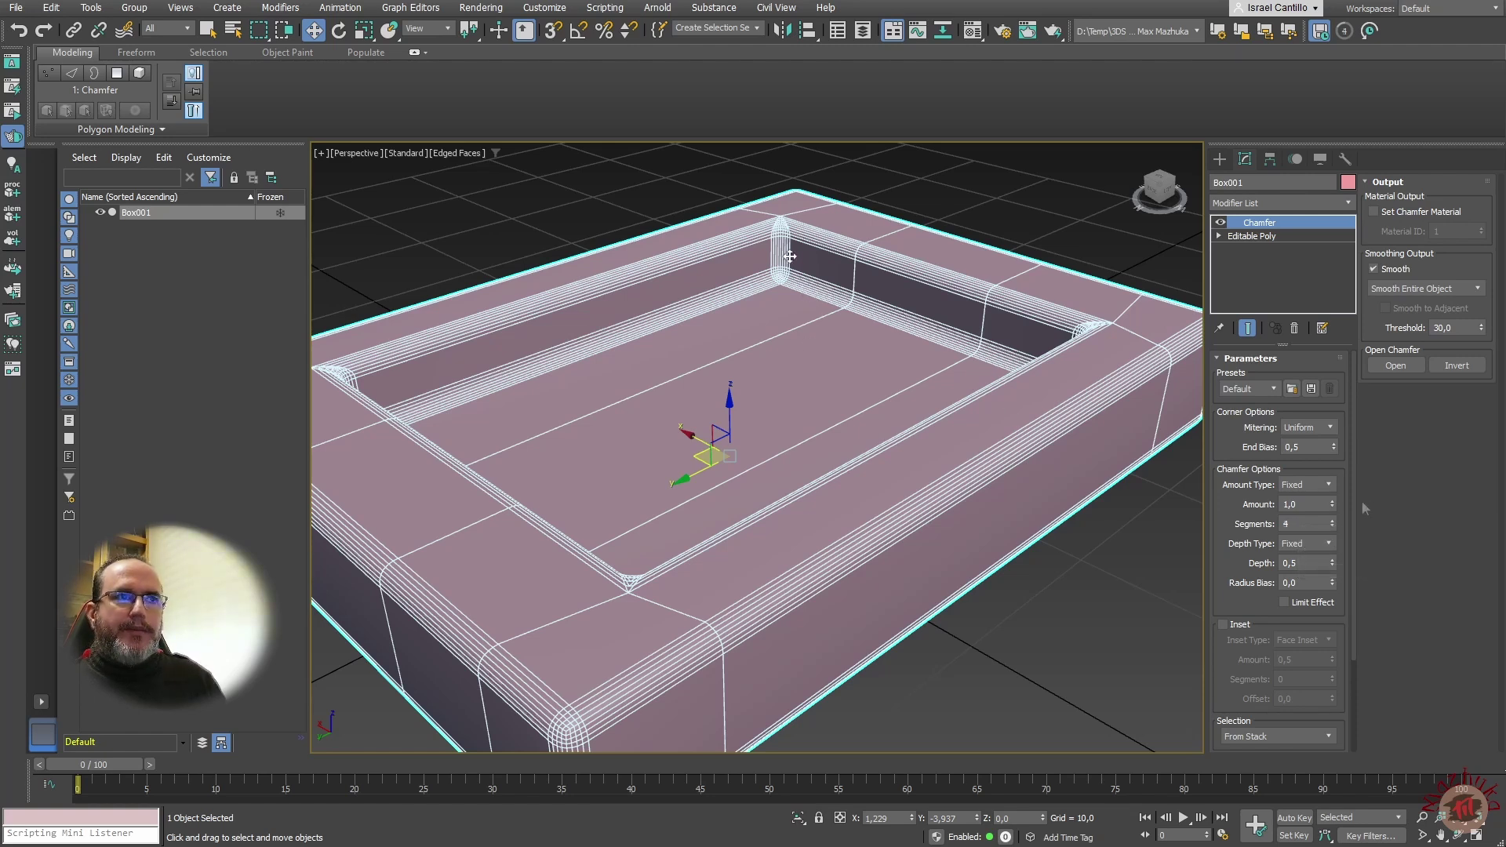
# Try the chamfer amount types By Weight and By Crease Weight, and return the amount type to Fixed
pyautogui.click(1332, 485)
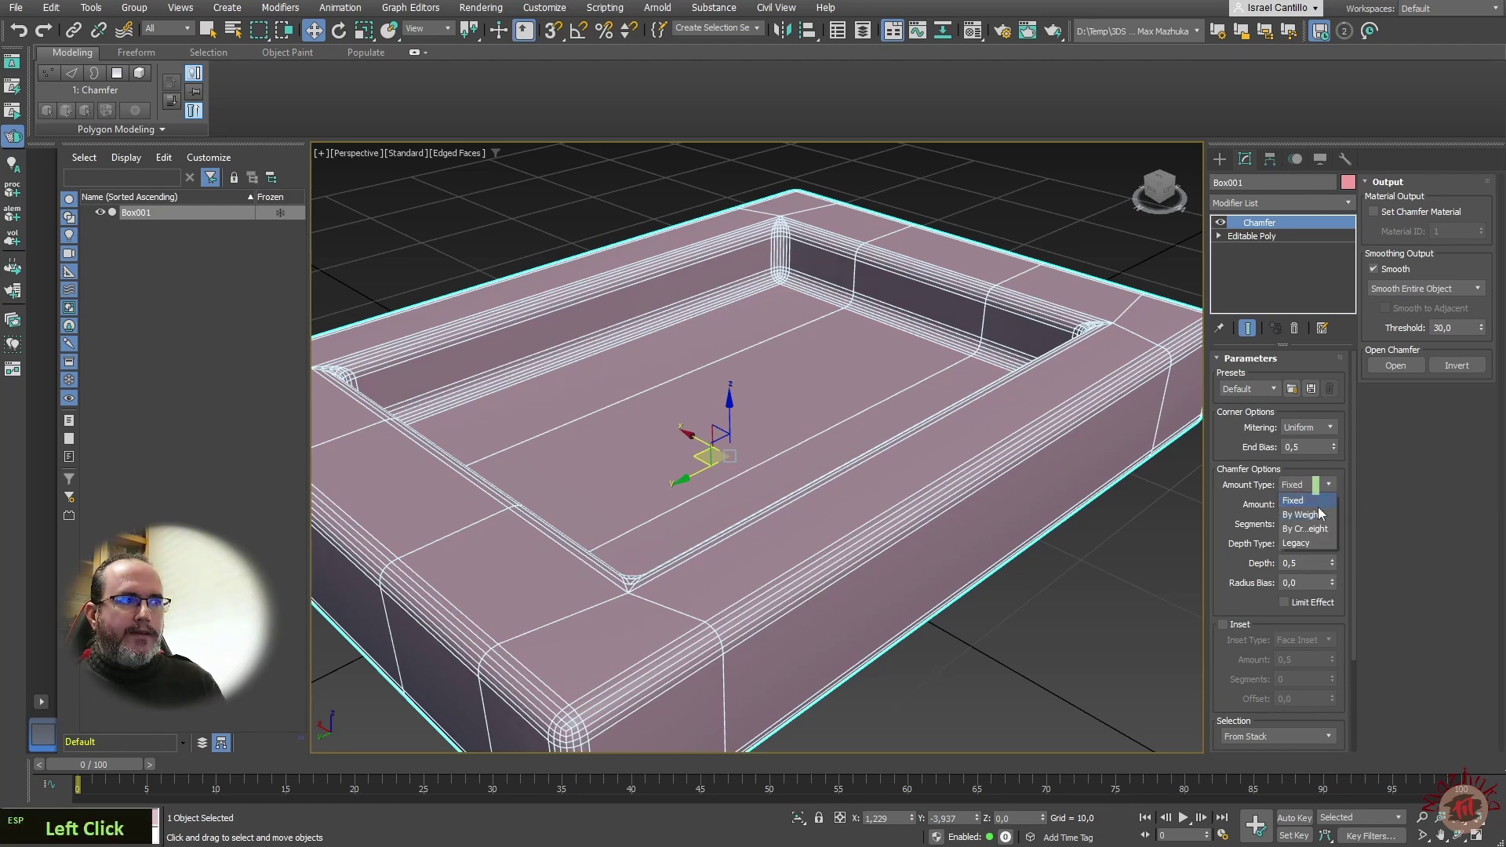
pyautogui.click(1318, 516)
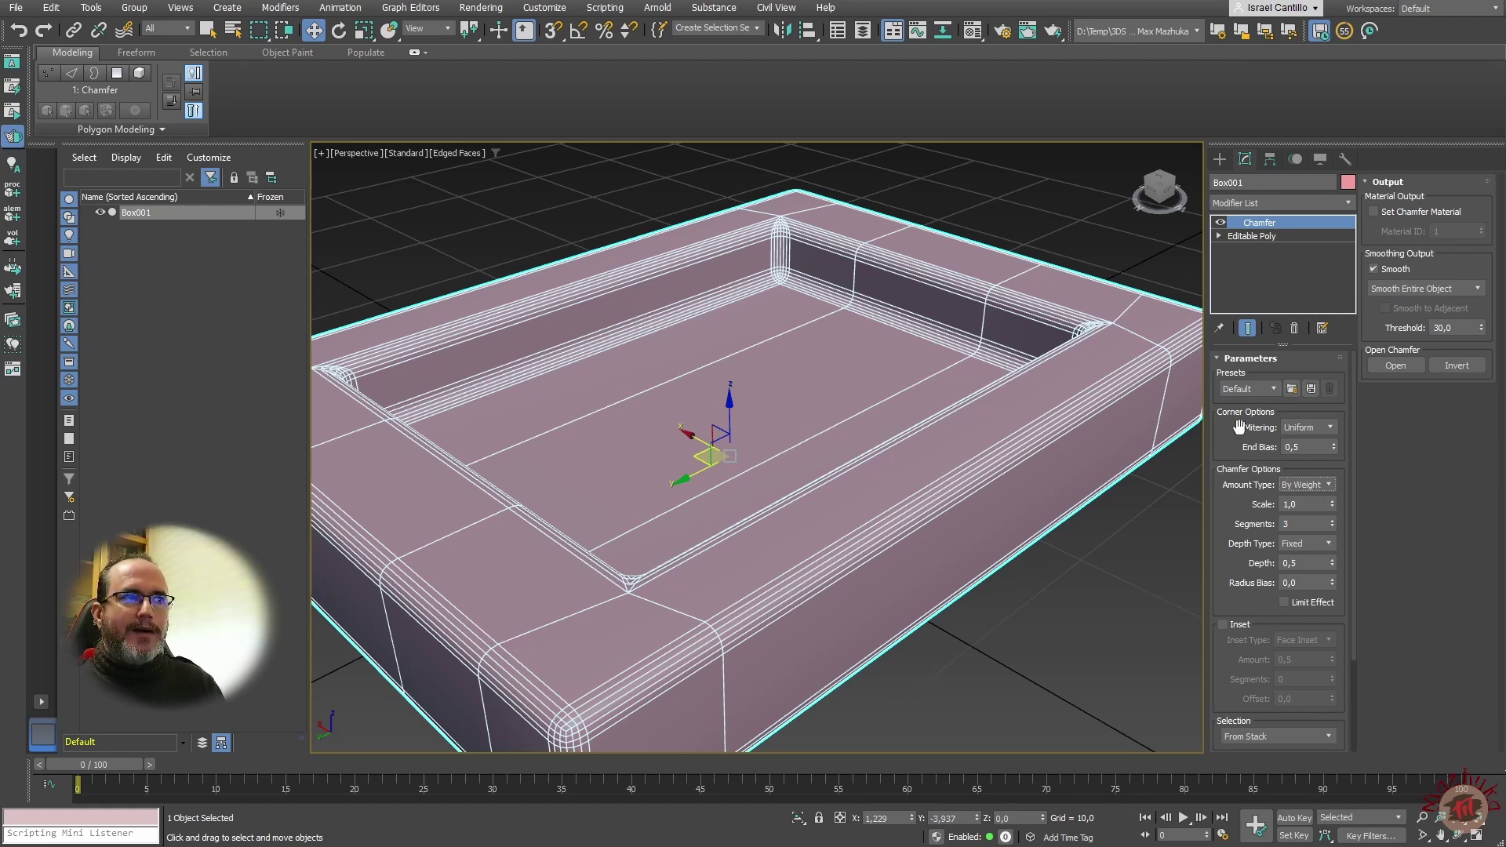
pyautogui.click(1330, 484)
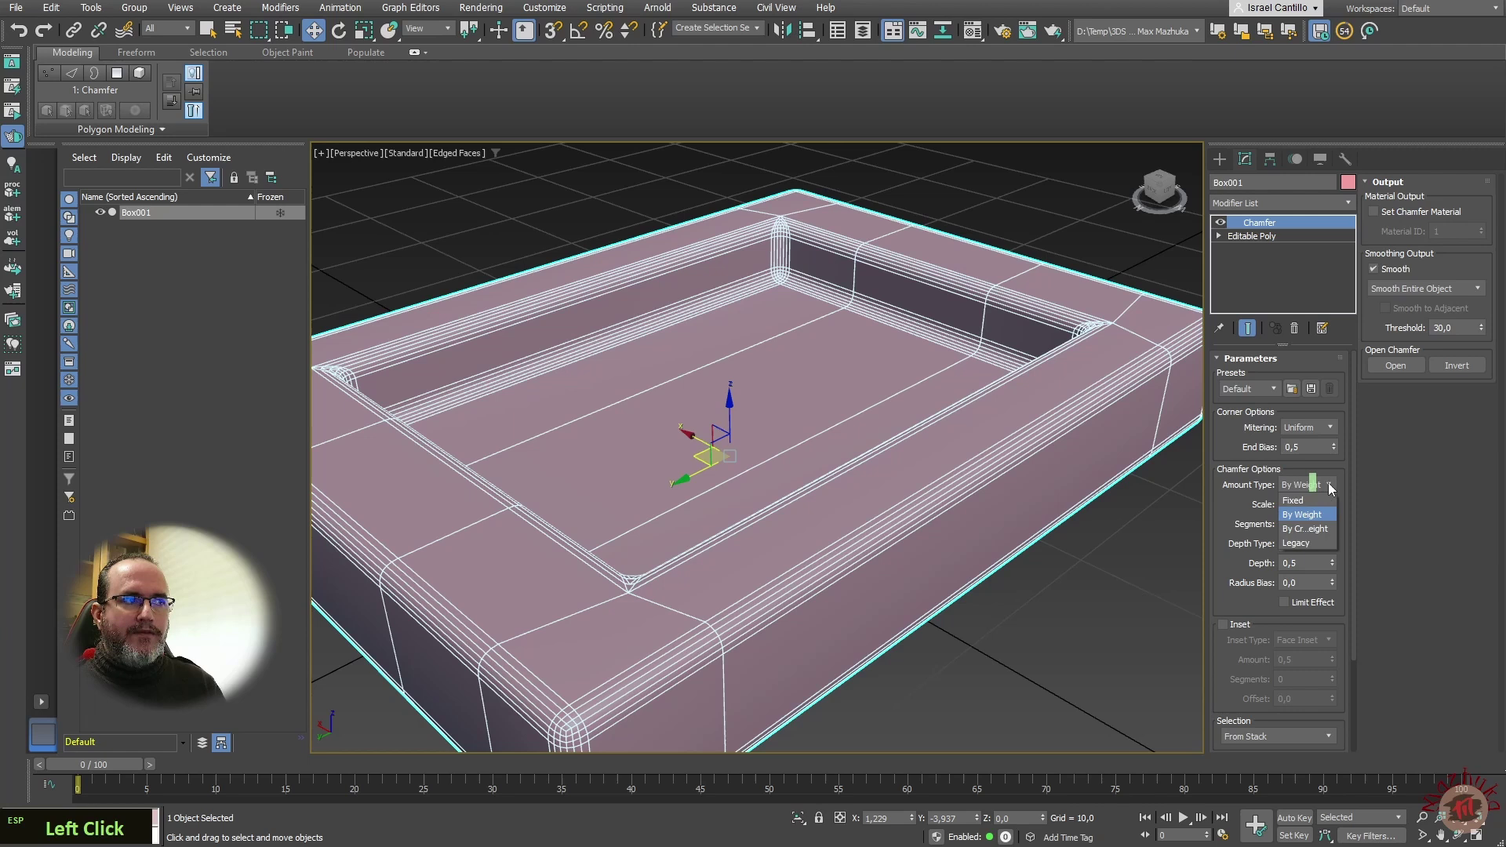
pyautogui.click(1323, 530)
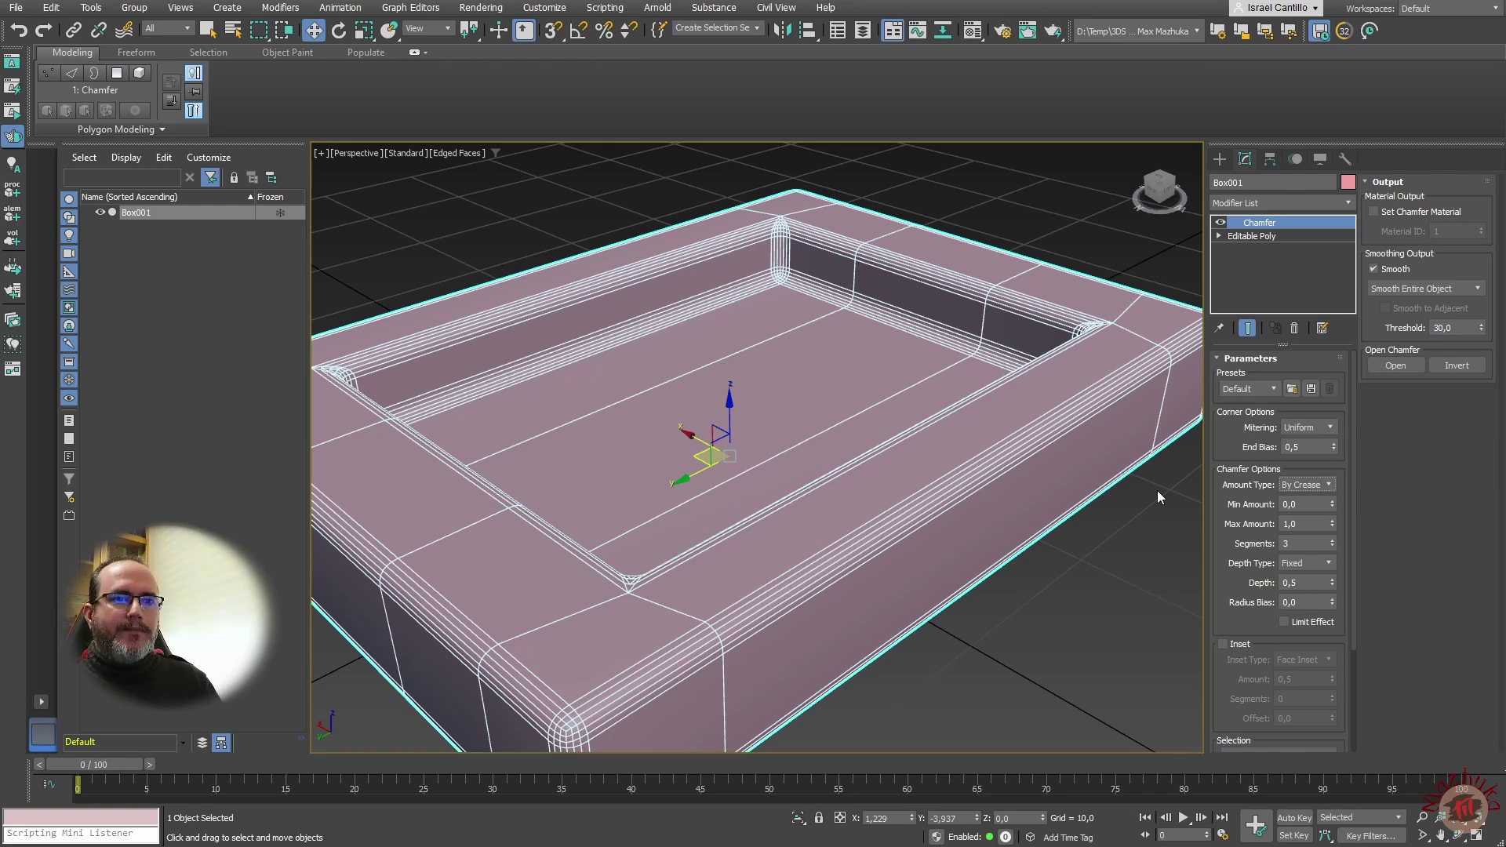
pyautogui.click(1328, 485)
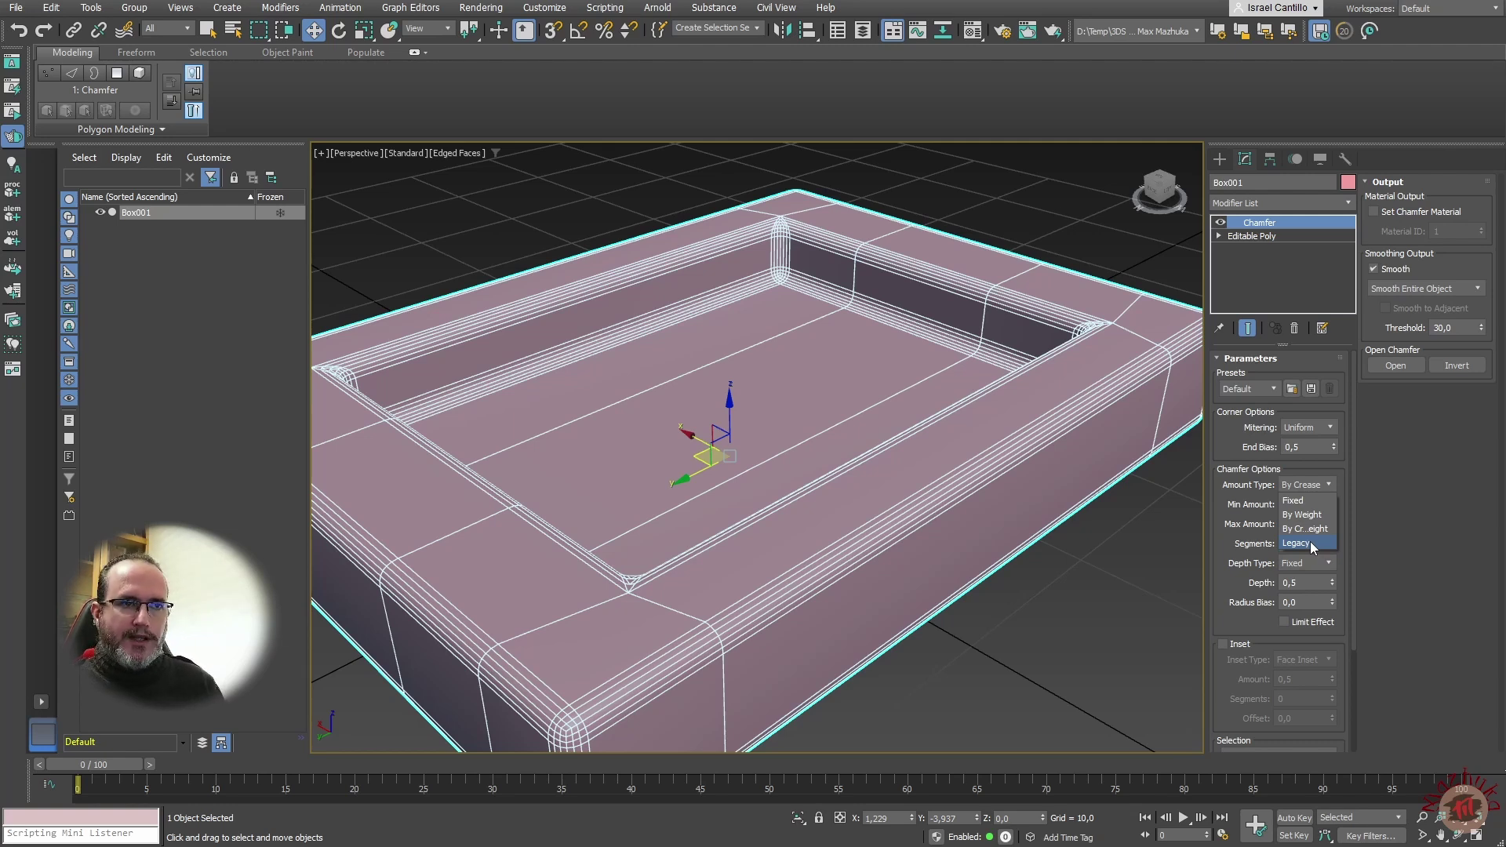
pyautogui.click(1292, 500)
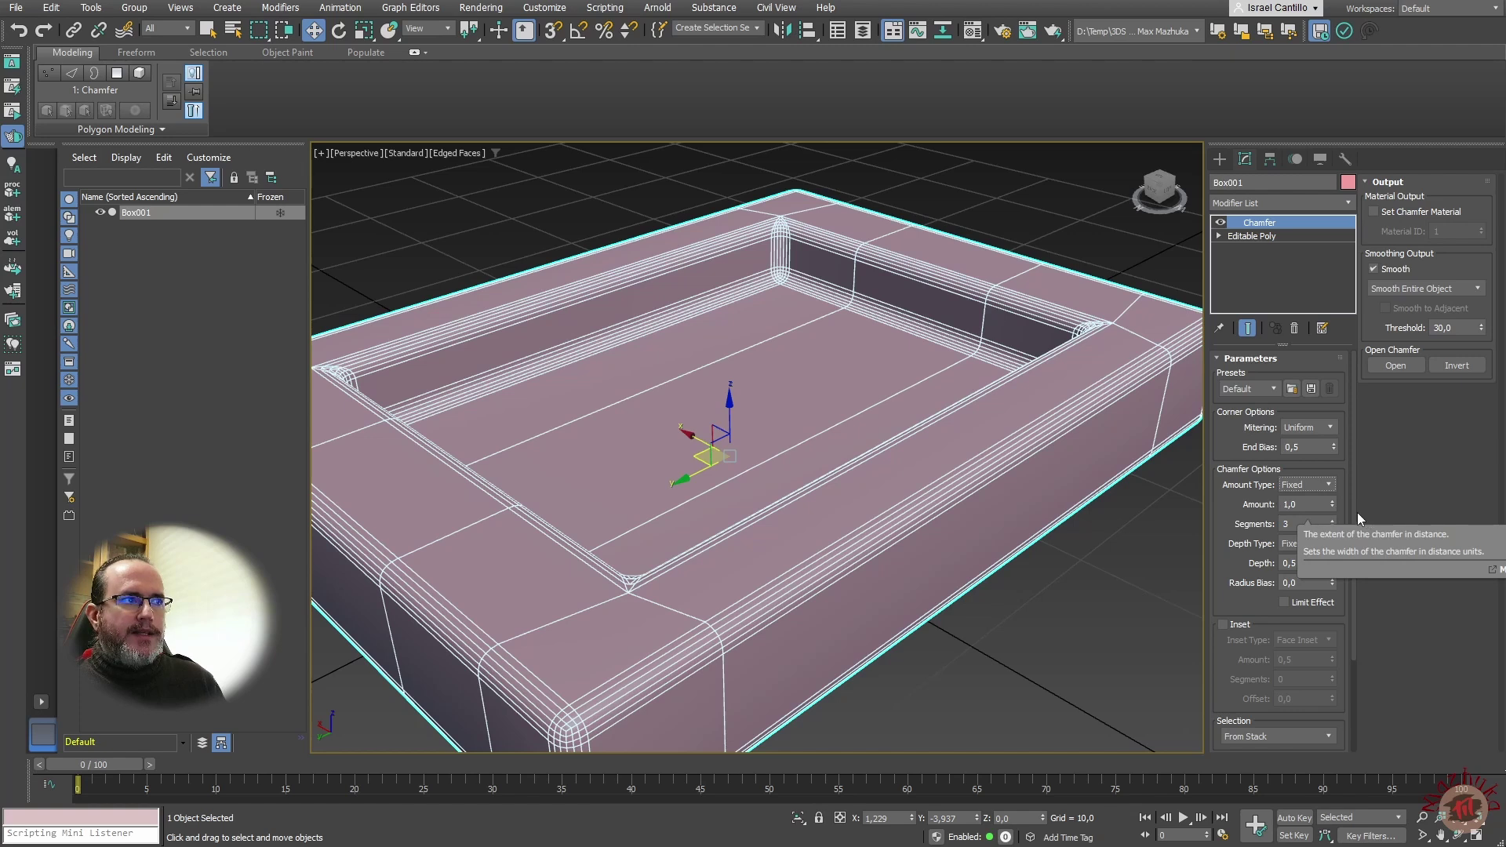
# Test varying the fixed chamfer Amount, and switch the amount type to By Weight to test varying its Scale
pyautogui.moveTo(1331, 504)
pyautogui.mouseDown()
pyautogui.moveTo(1333, 485)
pyautogui.moveTo(1337, 567)
pyautogui.moveTo(1339, 516)
pyautogui.mouseUp()
pyautogui.rightClick(1339, 516)
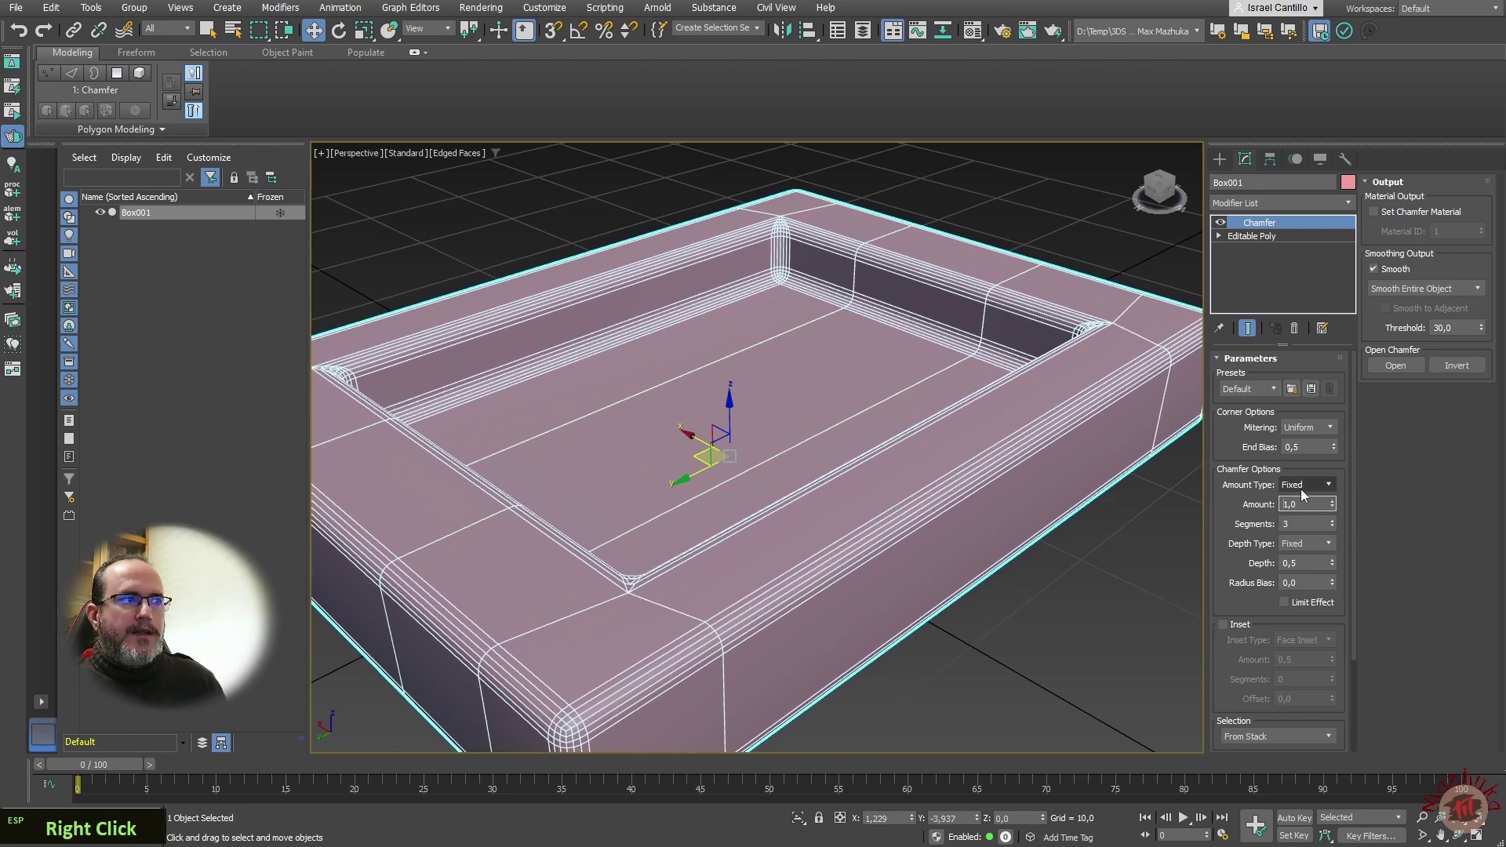
pyautogui.click(1329, 483)
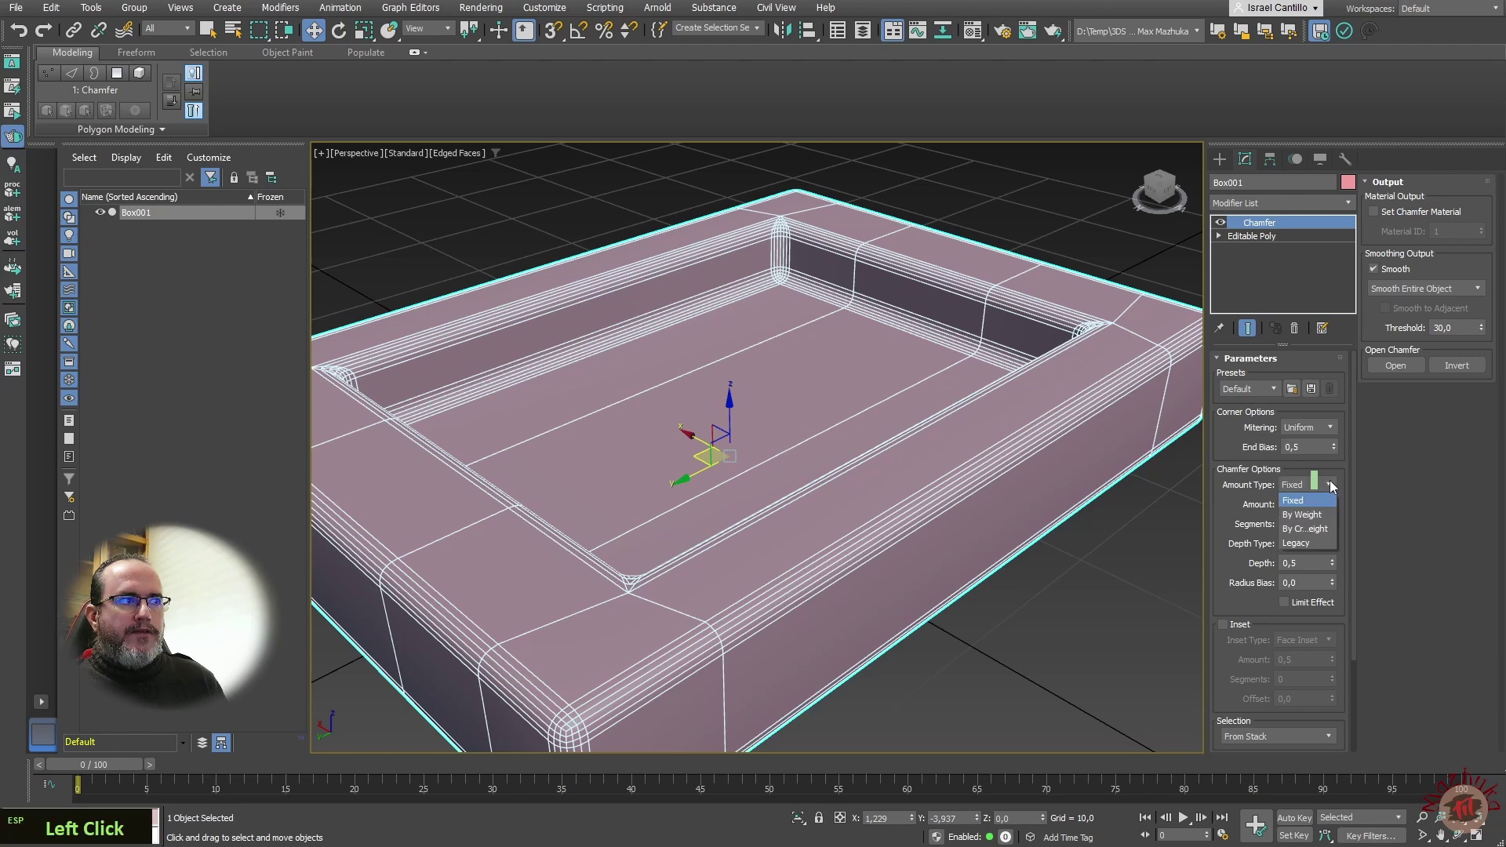
pyautogui.click(1326, 508)
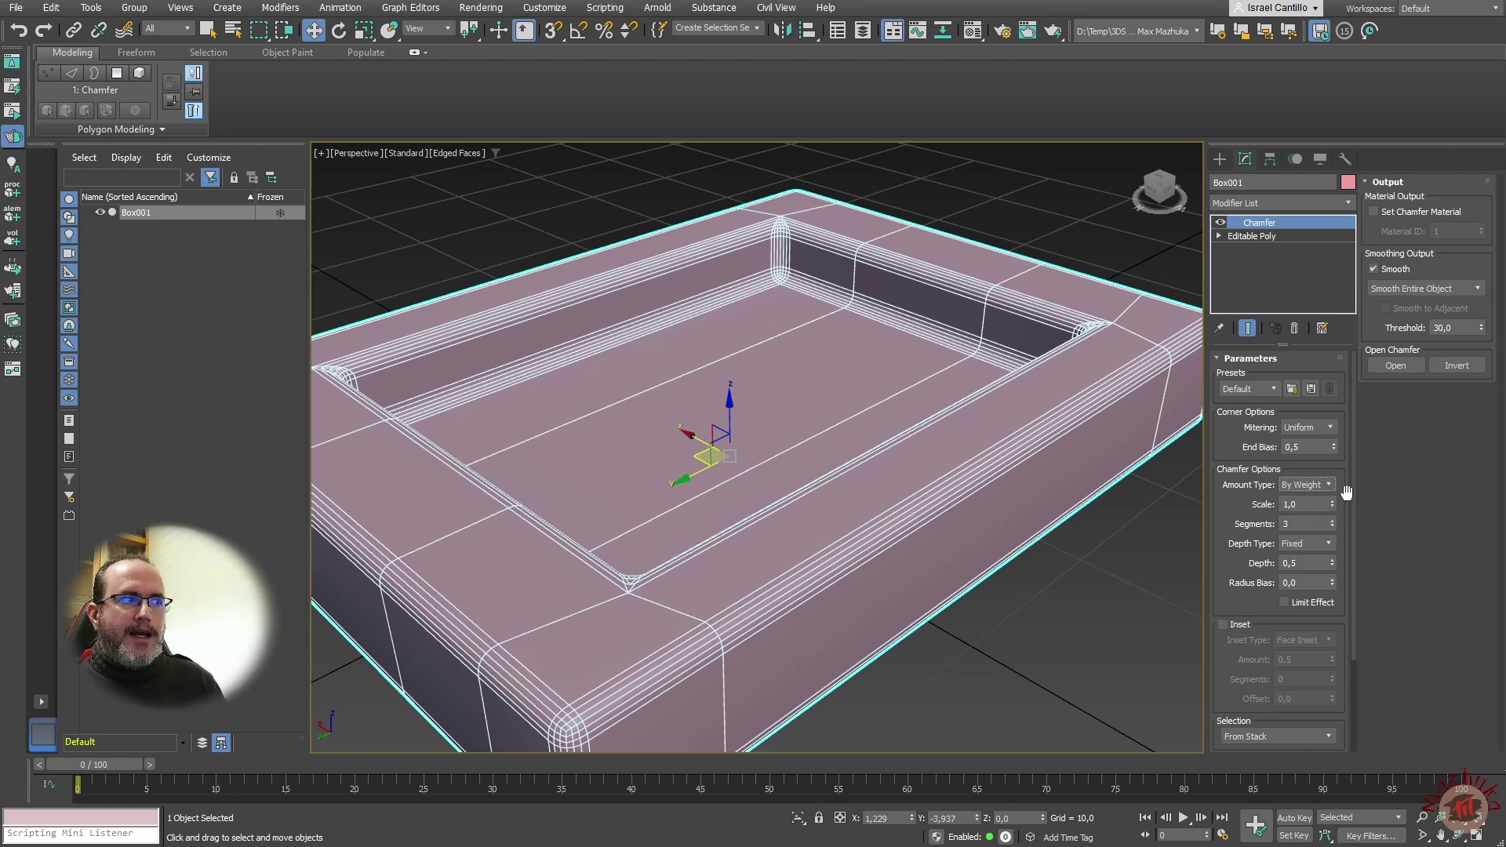
pyautogui.moveTo(1331, 503)
pyautogui.mouseDown()
pyautogui.moveTo(1341, 485)
pyautogui.moveTo(1335, 519)
pyautogui.mouseUp()
pyautogui.rightClick(1334, 517)
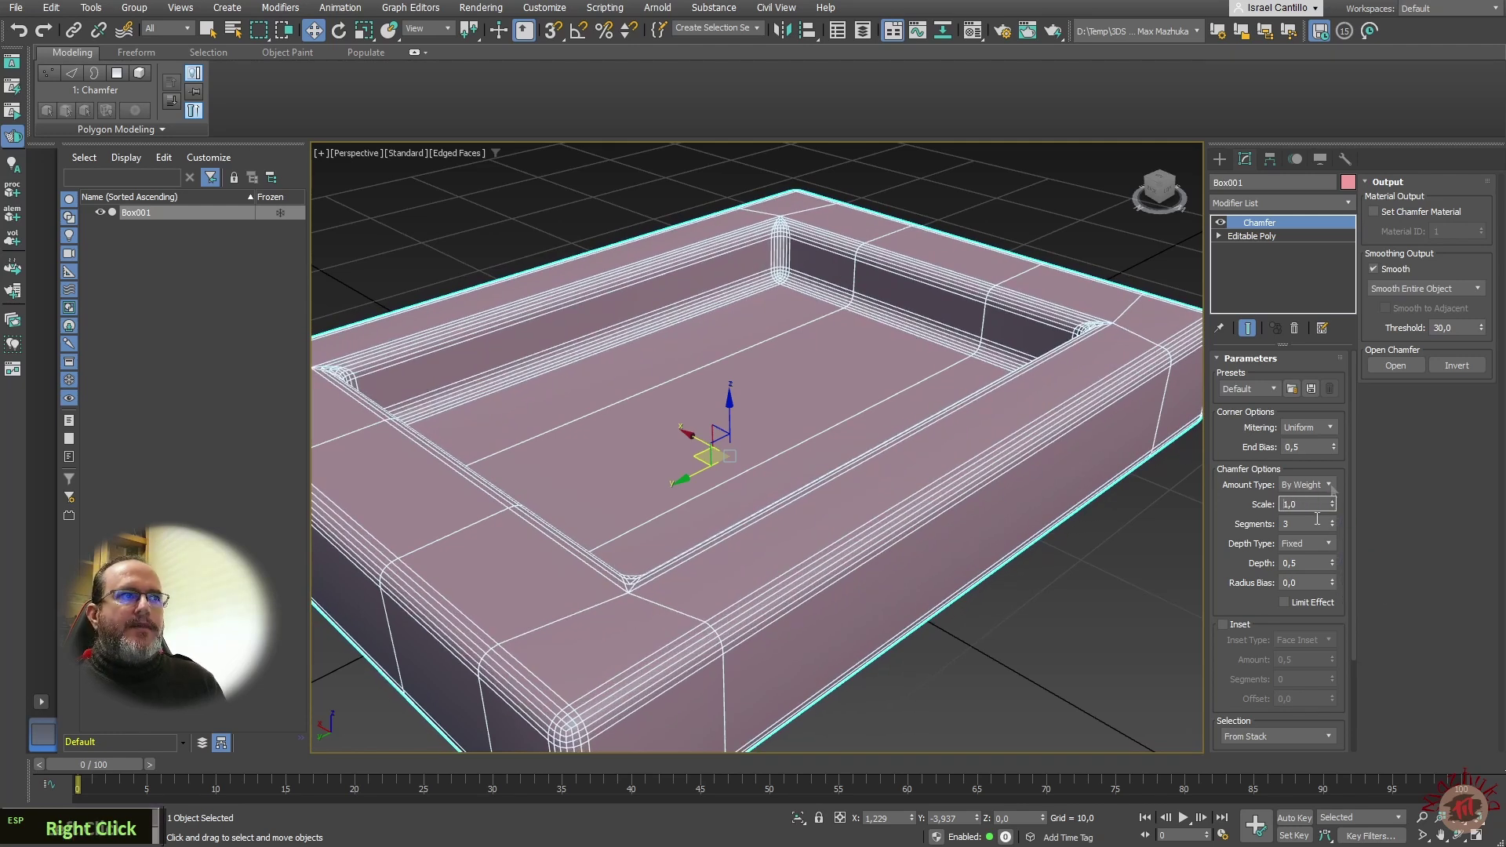
# Switch the amount type to By Crease Weight, test varying the Min Amount, and return the amount type to Fixed
pyautogui.click(1329, 484)
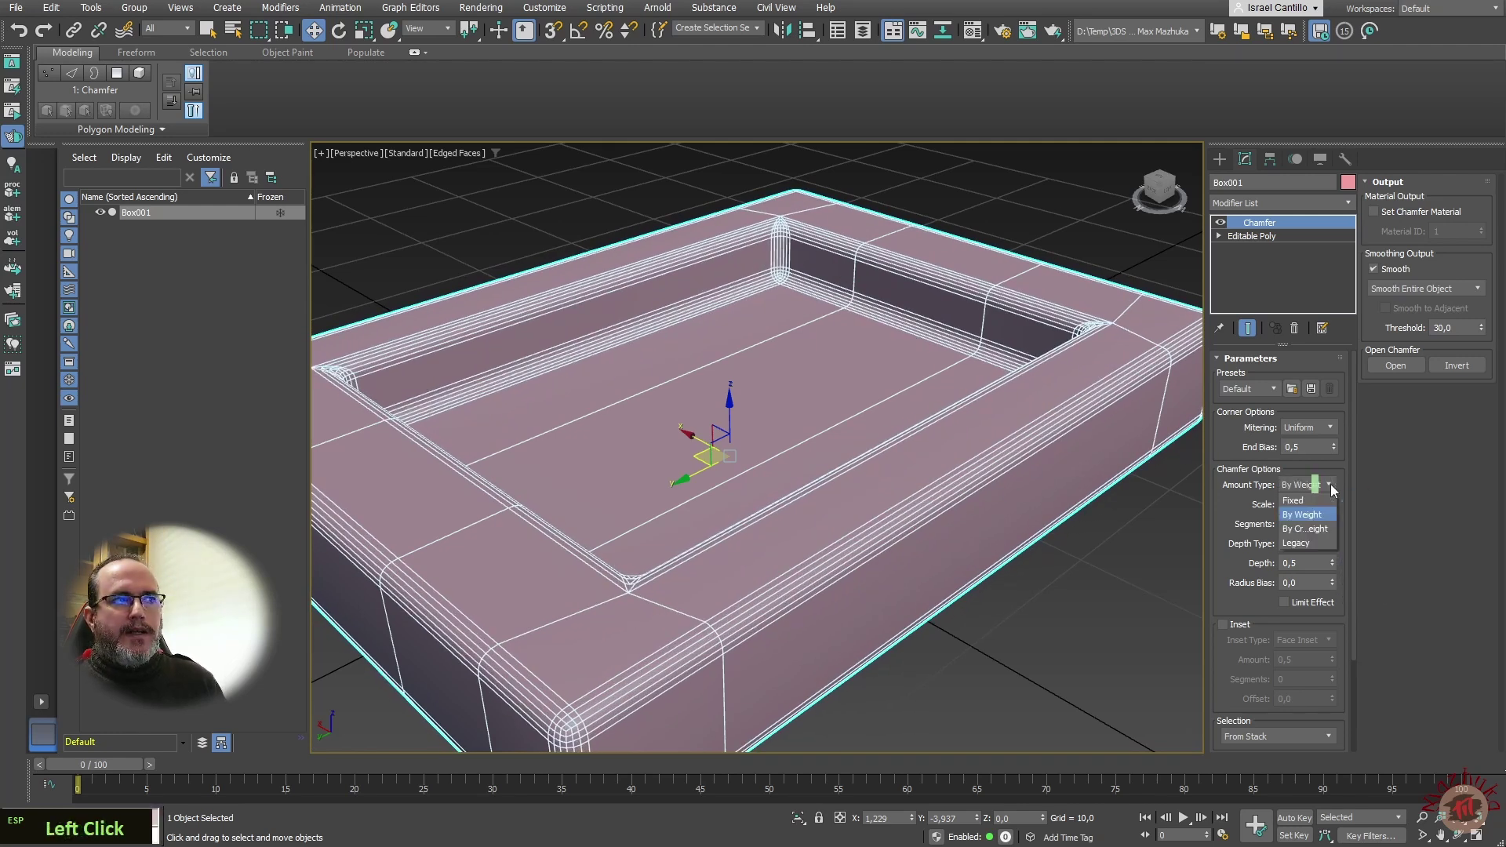
pyautogui.click(1316, 530)
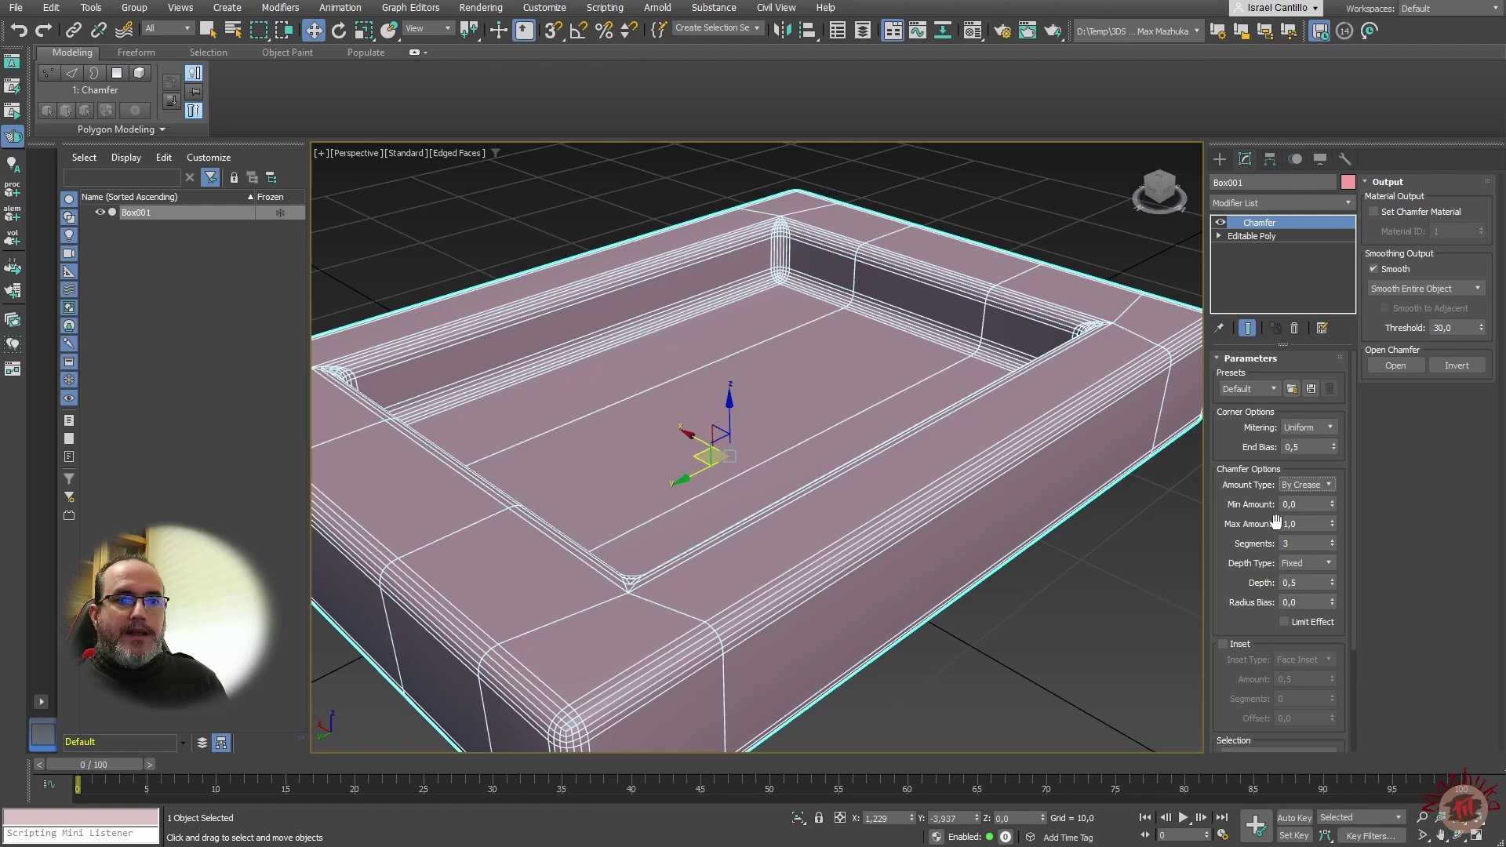
pyautogui.click(1333, 508)
pyautogui.moveTo(1333, 514); pyautogui.dragTo(1338, 465)
pyautogui.rightClick(1333, 504)
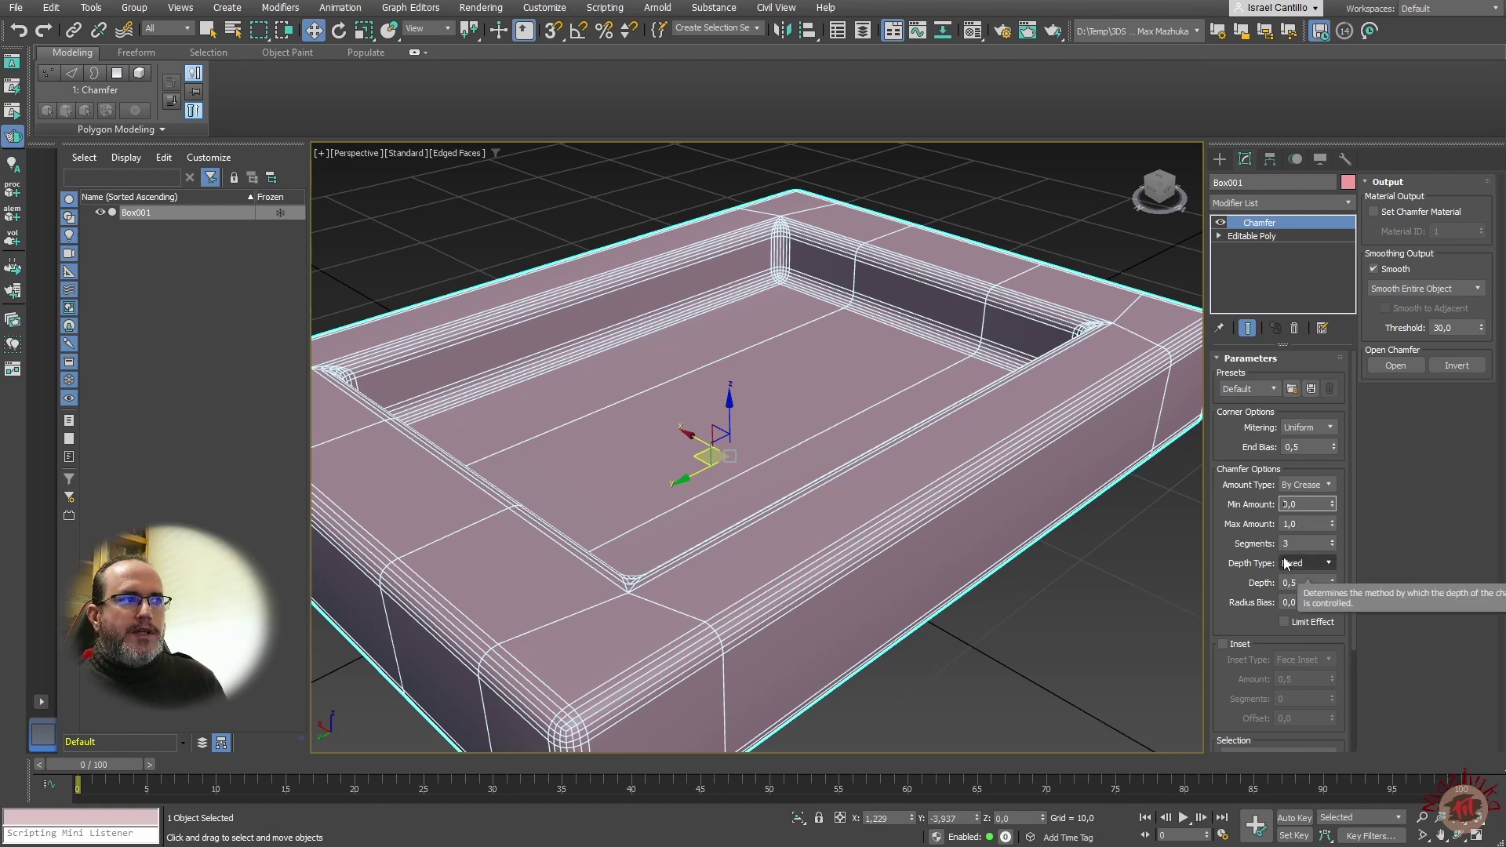
pyautogui.click(1292, 485)
pyautogui.click(1311, 504)
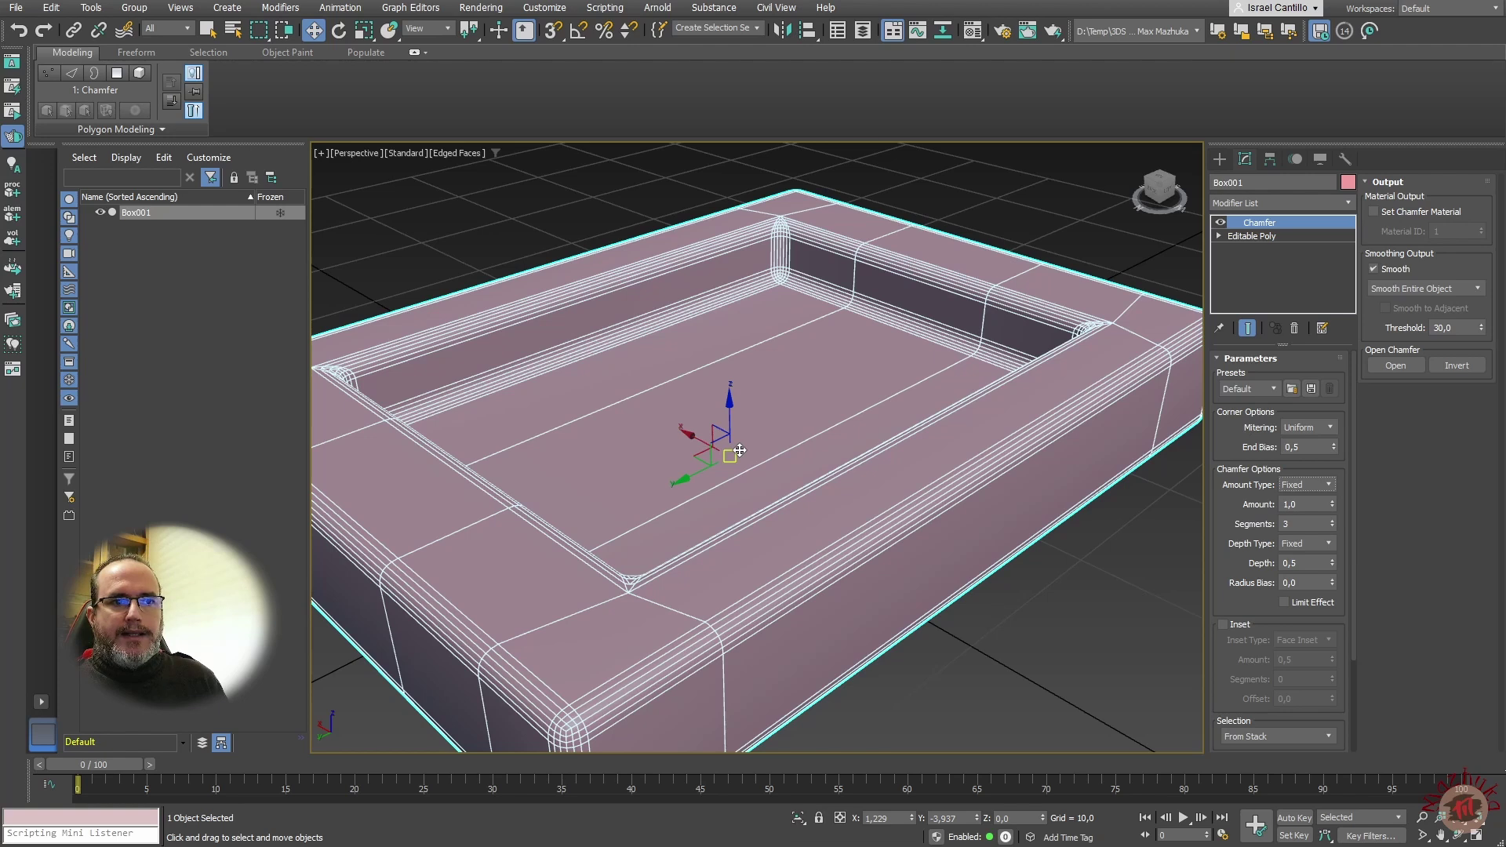
# Compare chamfer segment counts such as 1, 4 and 3 on the box, and leave the segments at 2
pyautogui.doubleClick(1332, 526)
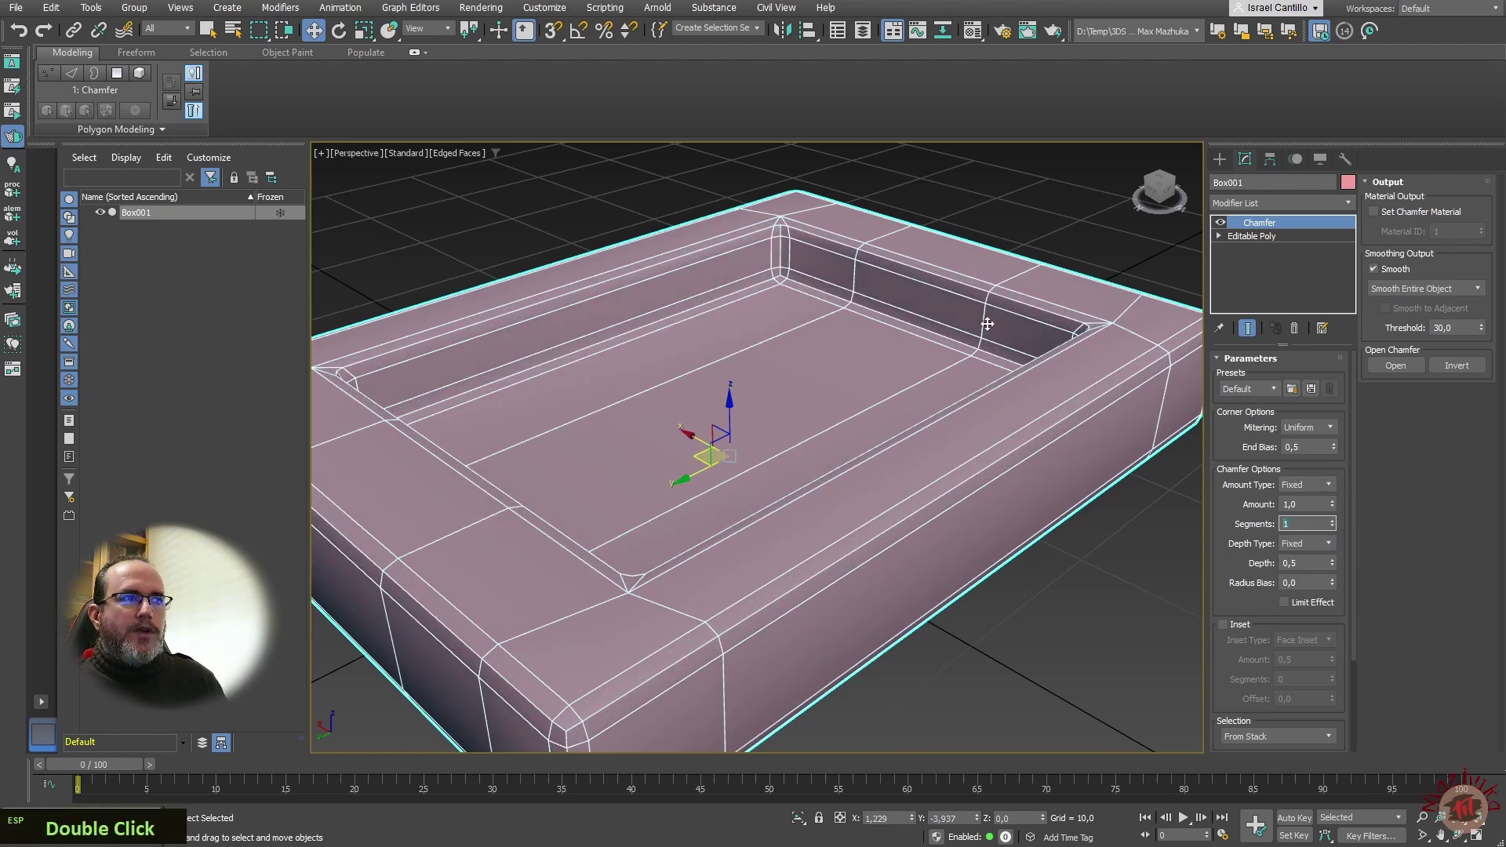
pyautogui.click(1334, 520)
pyautogui.click(1333, 520)
pyautogui.click(1333, 520)
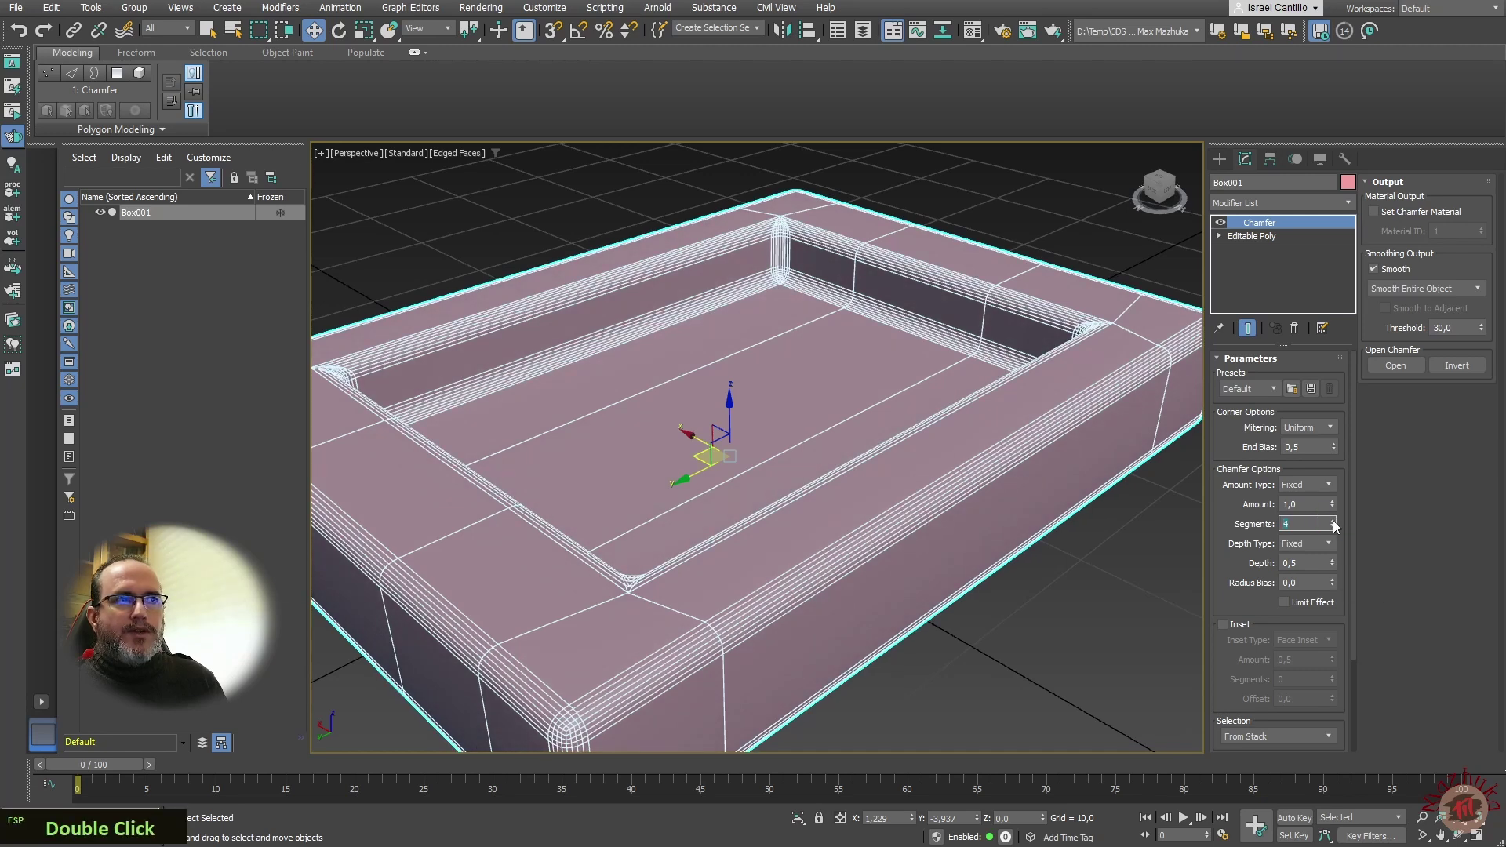
pyautogui.click(1333, 527)
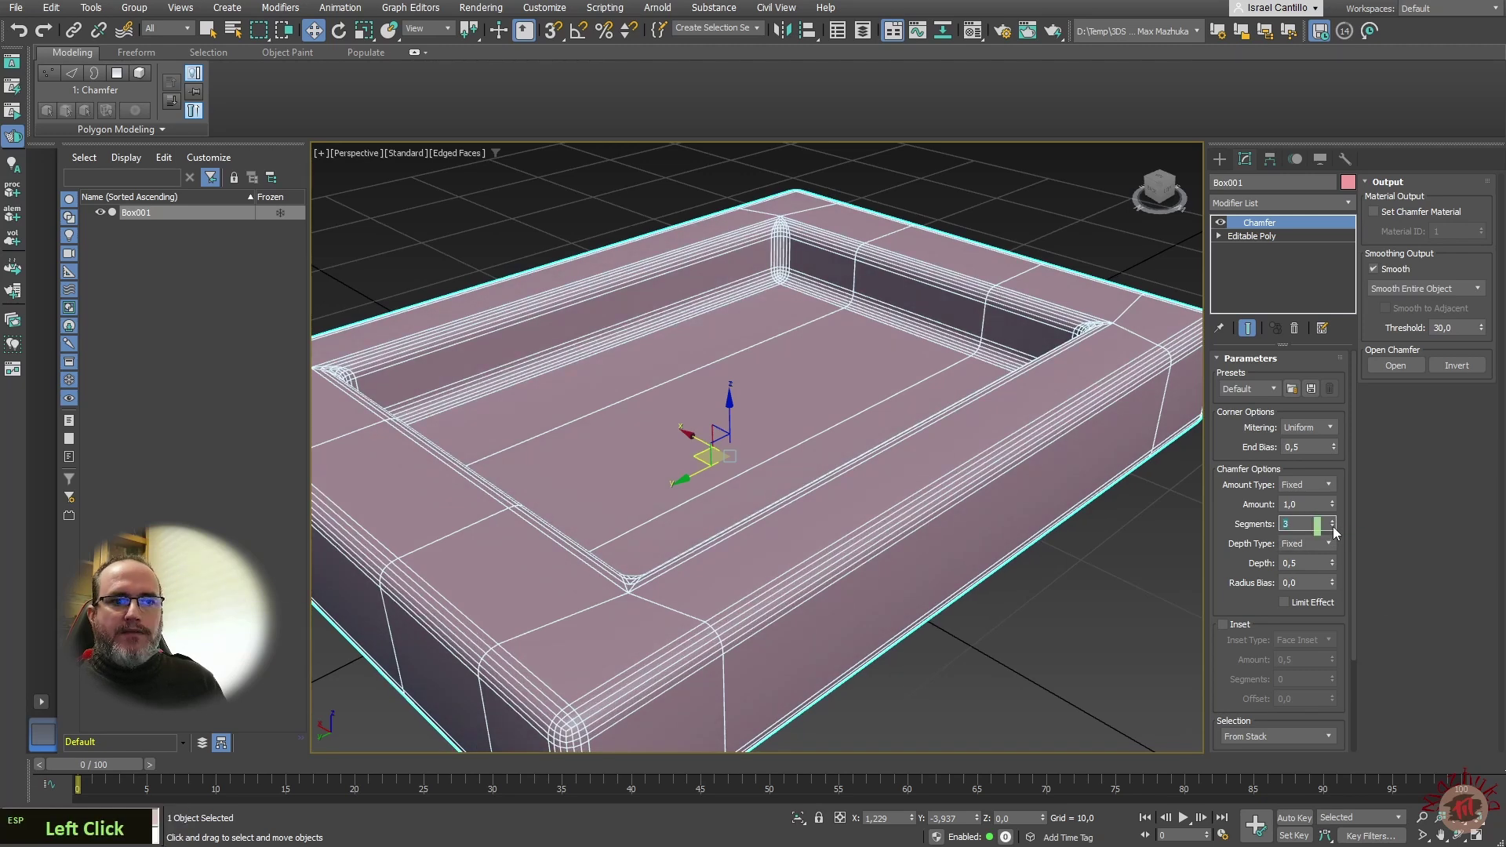
pyautogui.click(1334, 527)
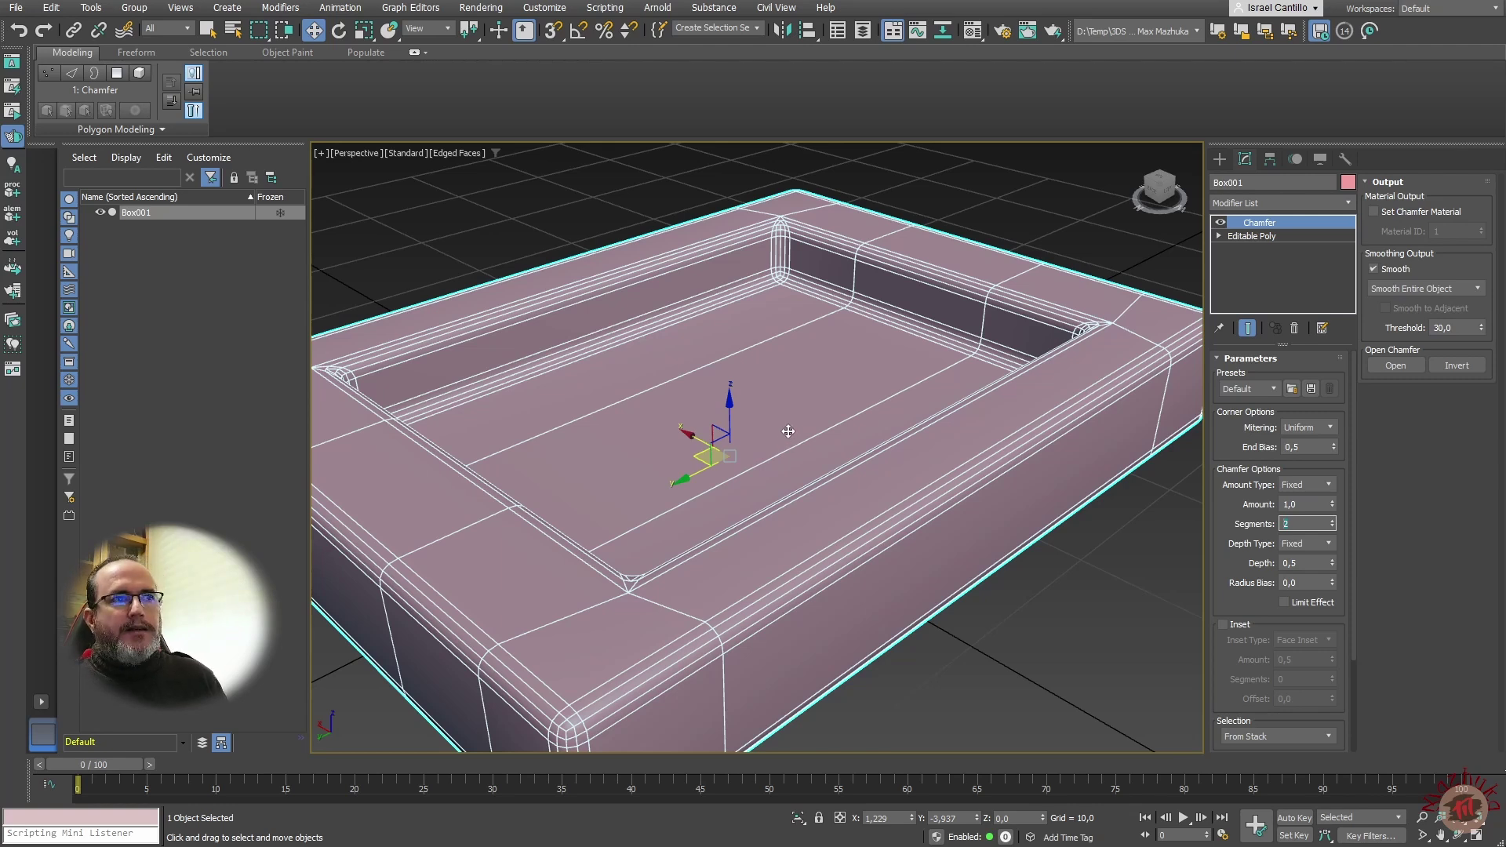
pyautogui.click(1239, 549)
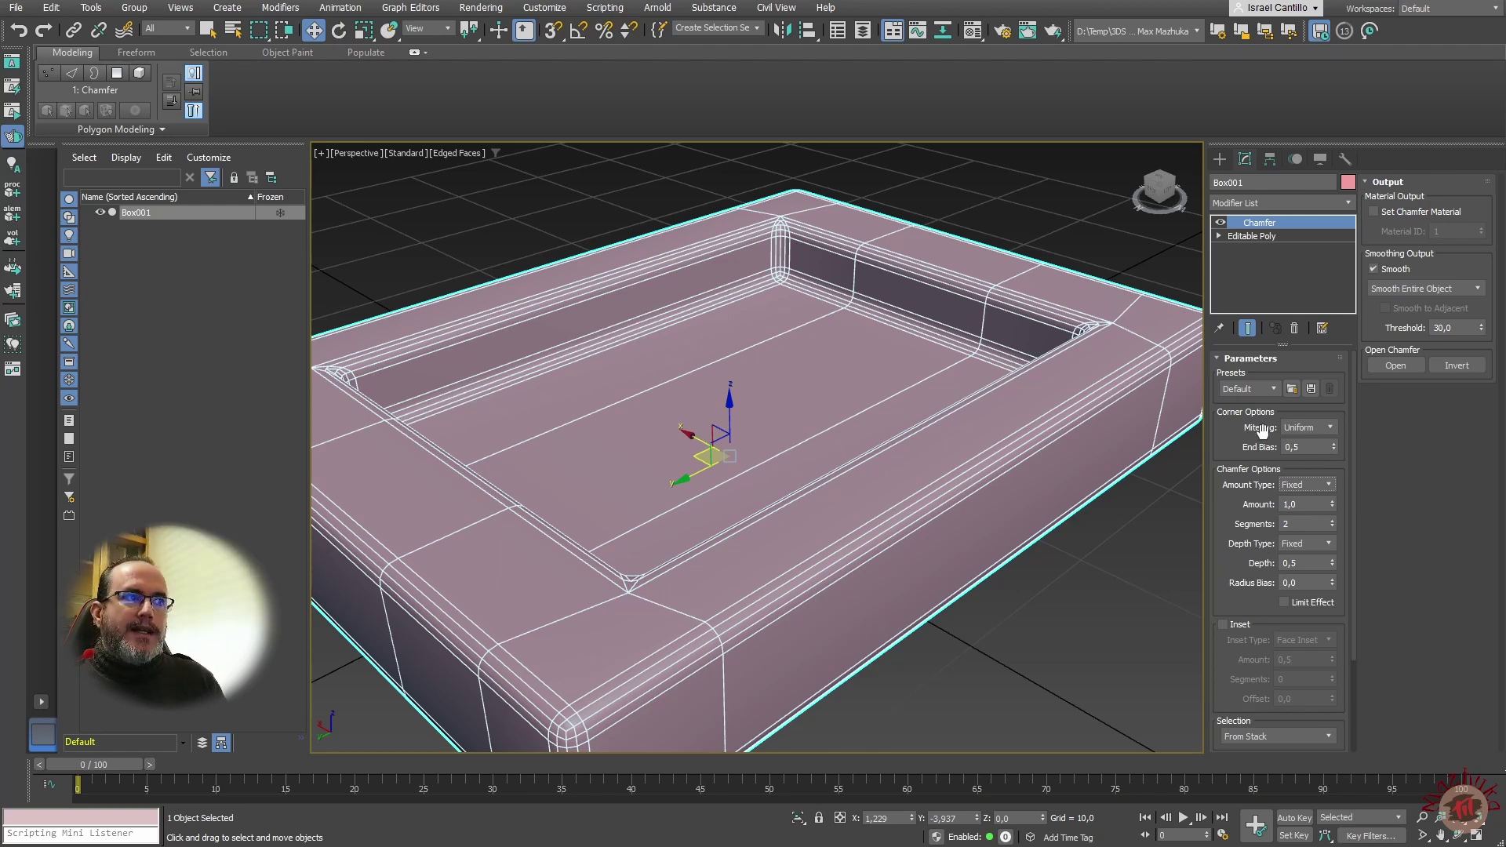
# Try Tri mitering on the chamfered corners and return the mitering to Uniform
pyautogui.click(1332, 427)
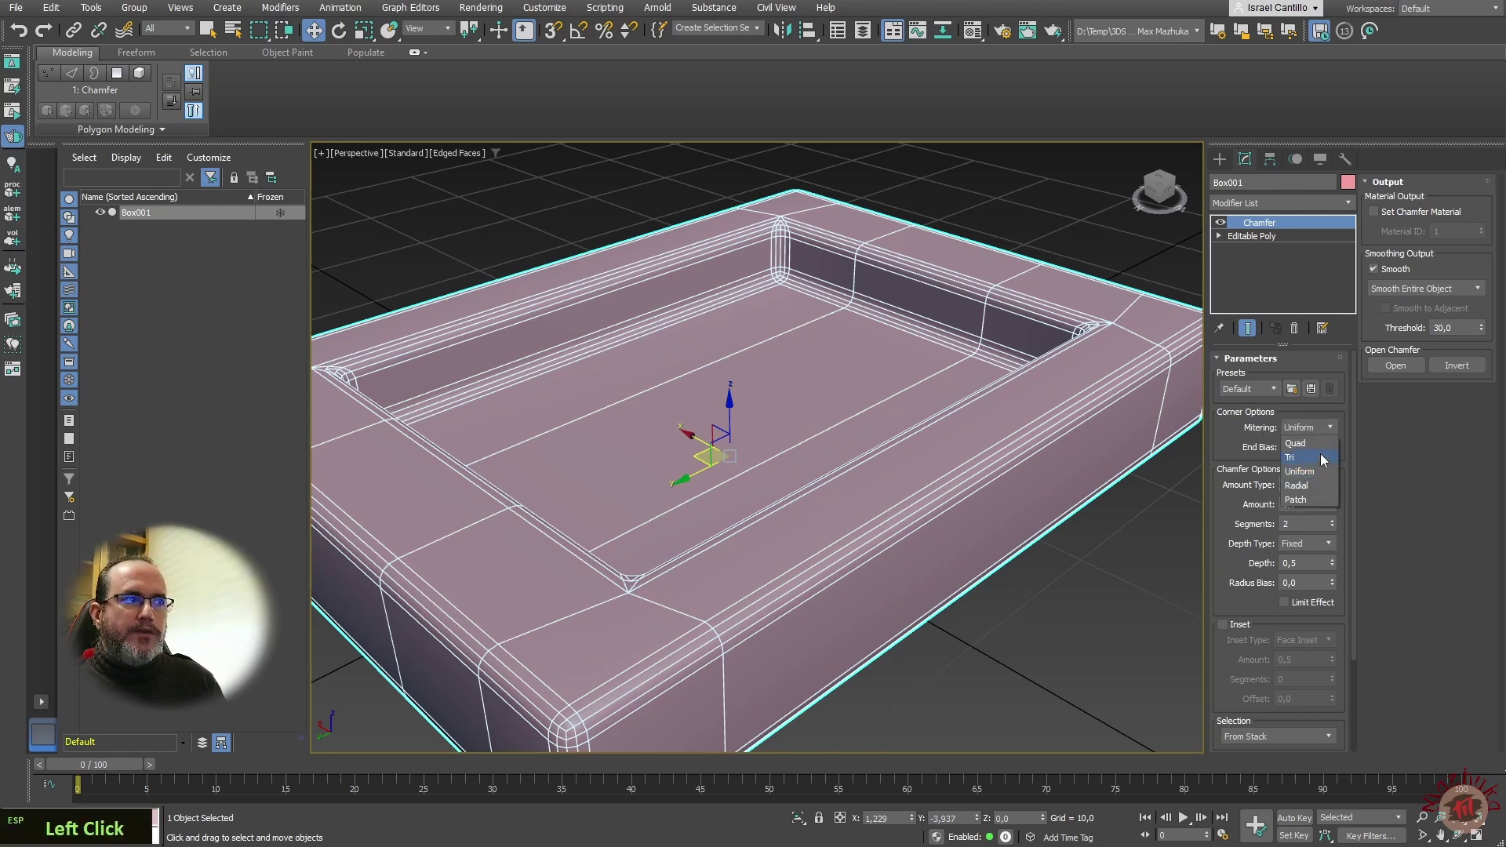
pyautogui.click(1322, 457)
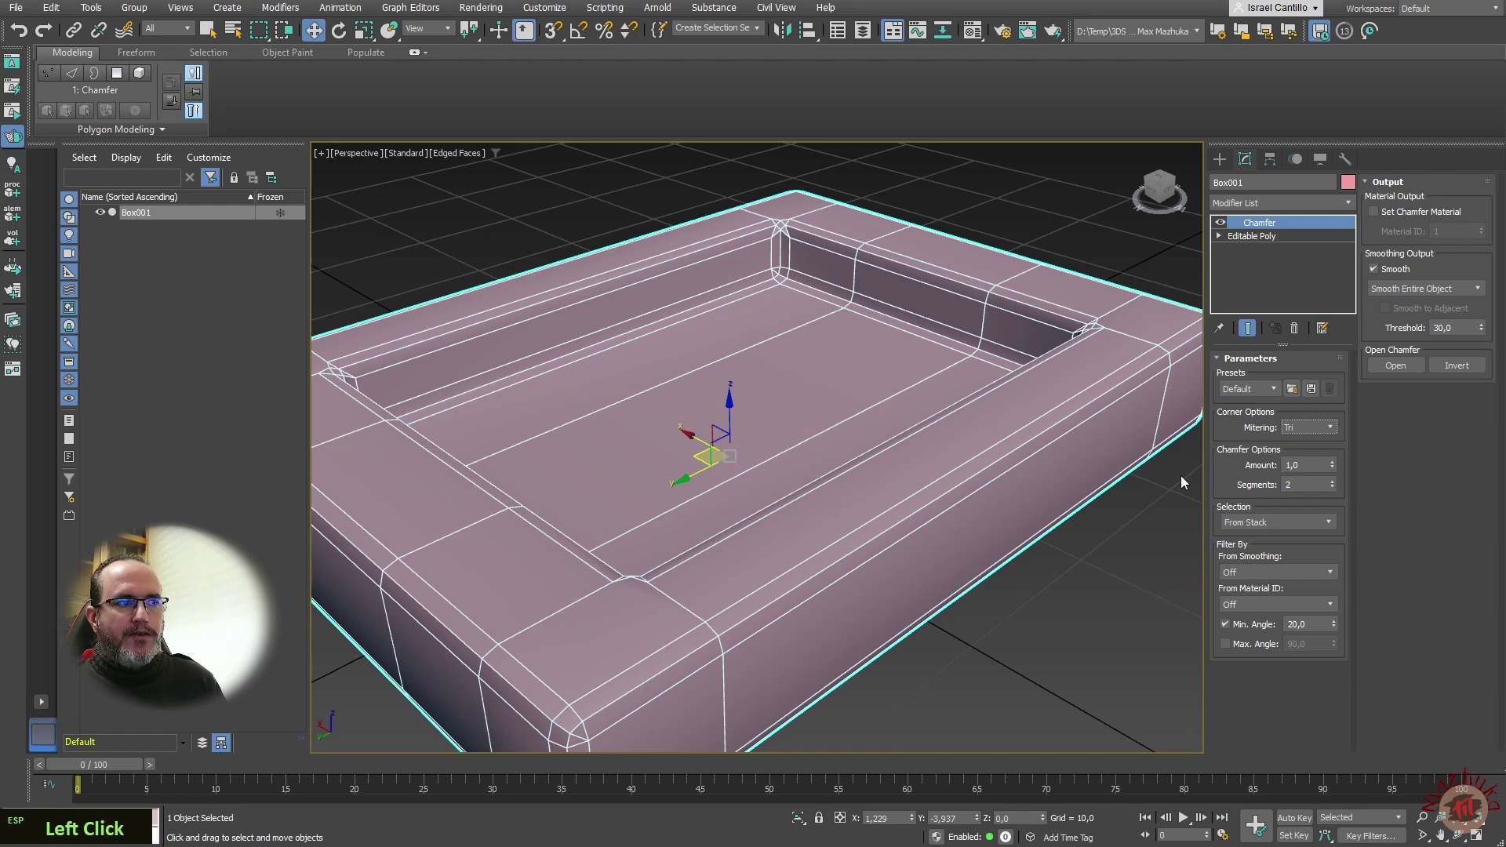
pyautogui.click(1328, 425)
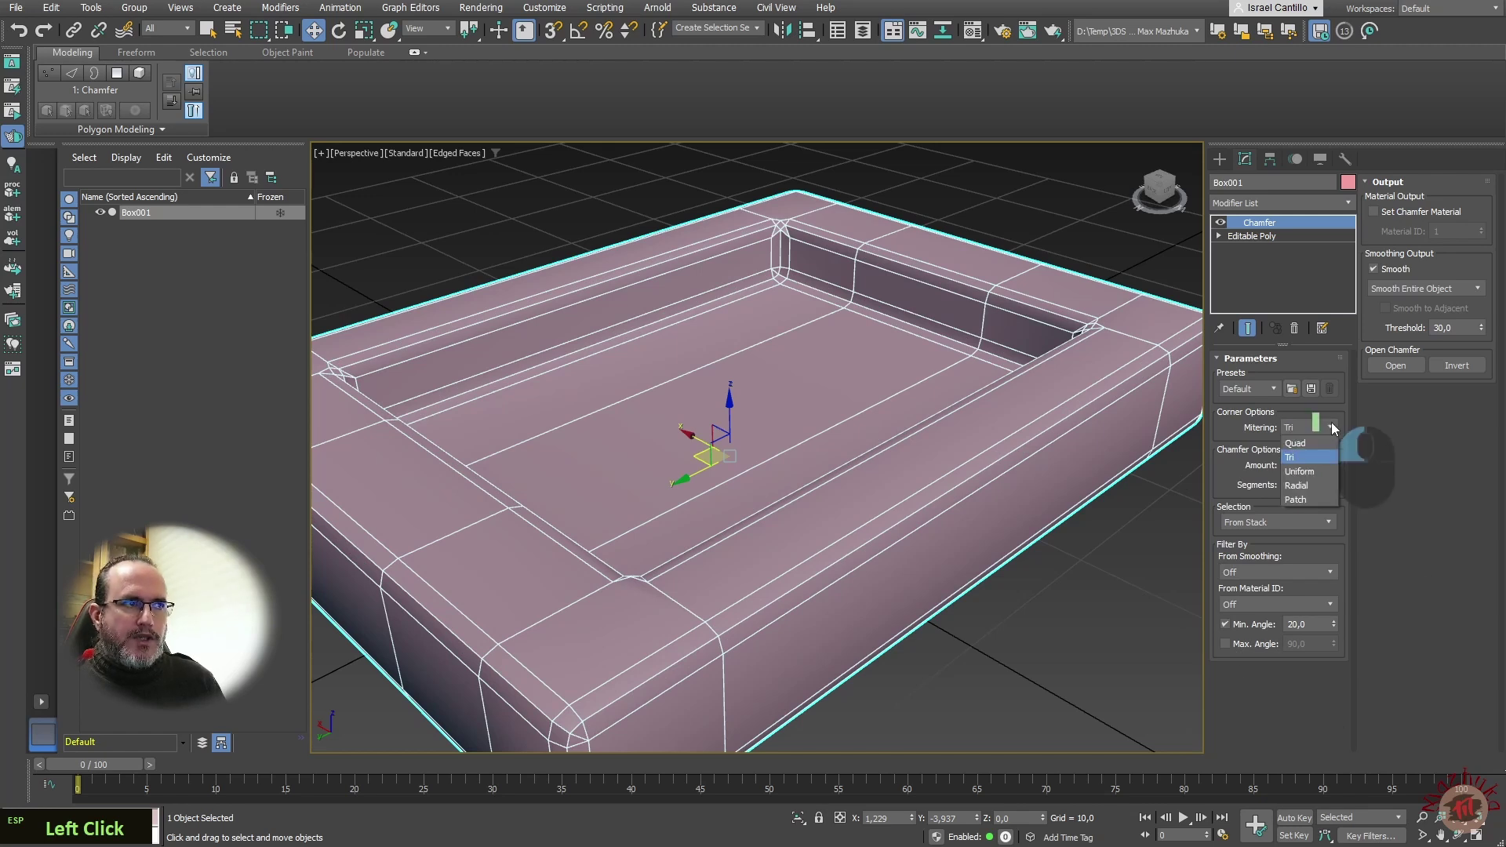
pyautogui.click(1320, 466)
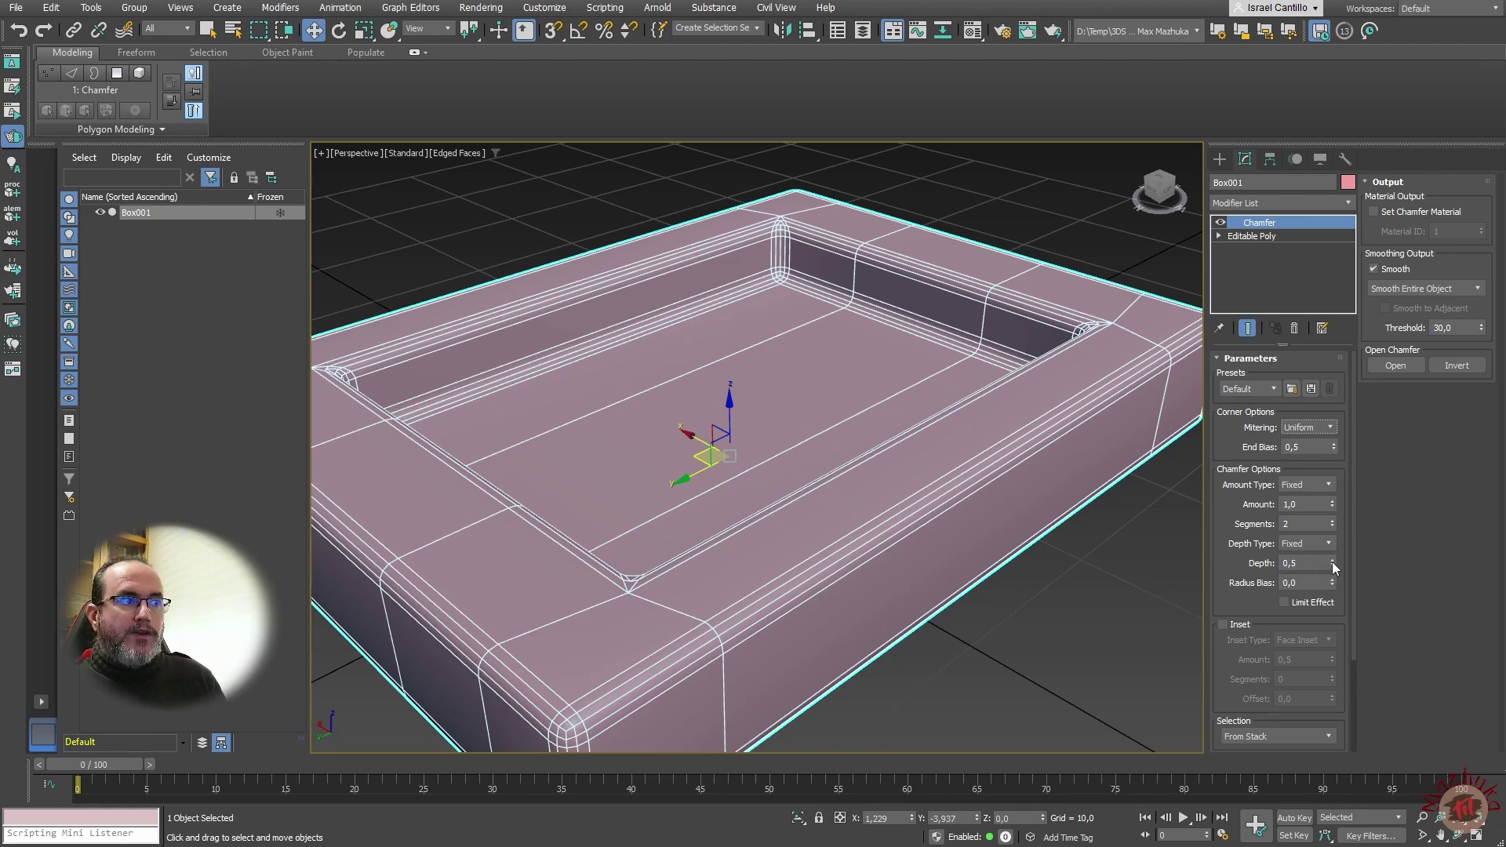
# Test varying the chamfer Depth, and try the By Weight depth type before returning it to Fixed
pyautogui.moveTo(1332, 562); pyautogui.dragTo(1356, 585)
pyautogui.rightClick(1357, 585)
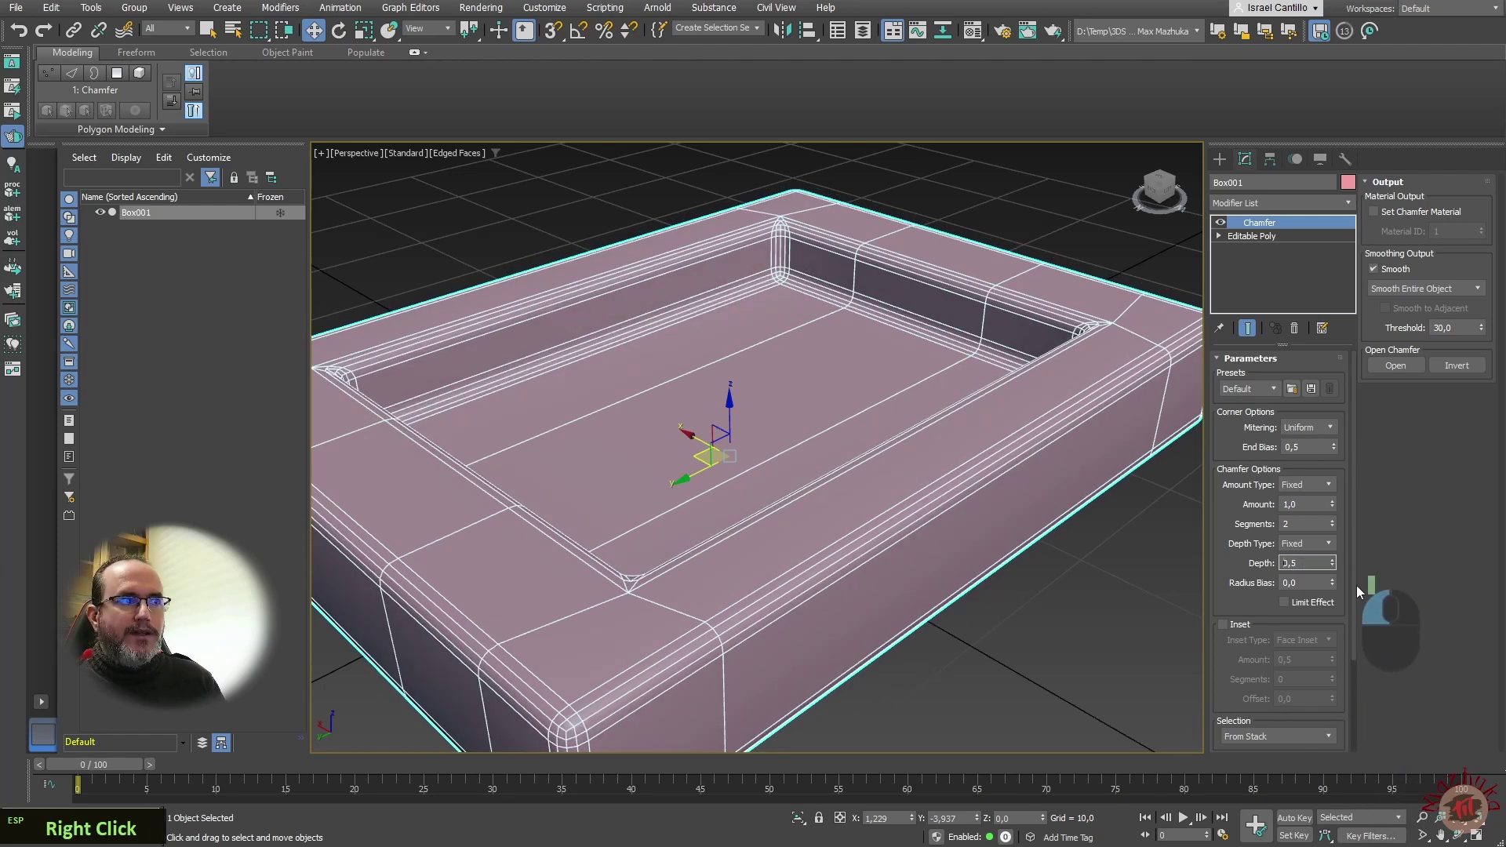
pyautogui.click(1325, 543)
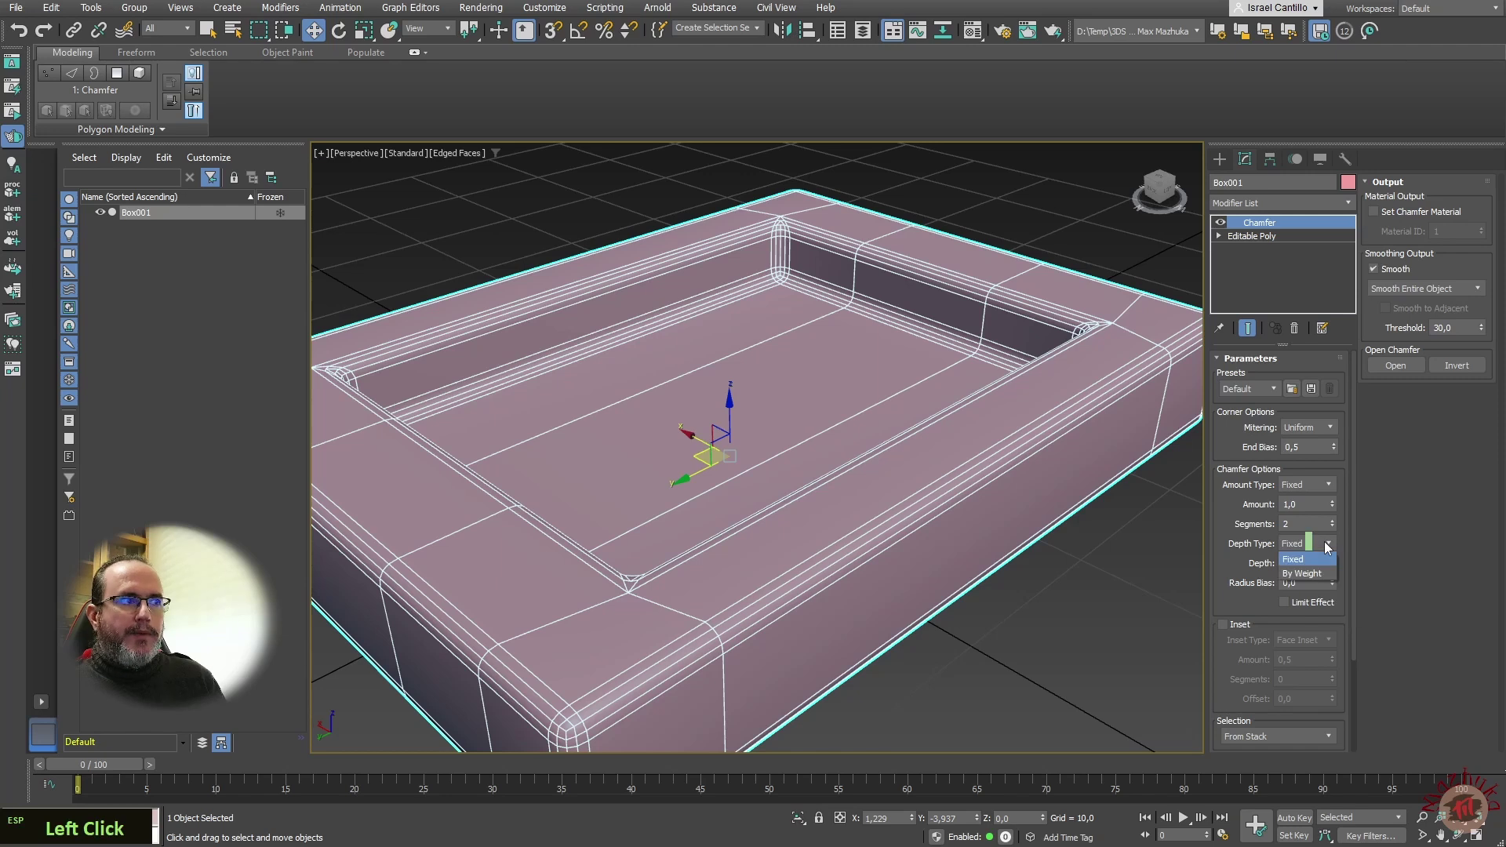
pyautogui.click(1319, 575)
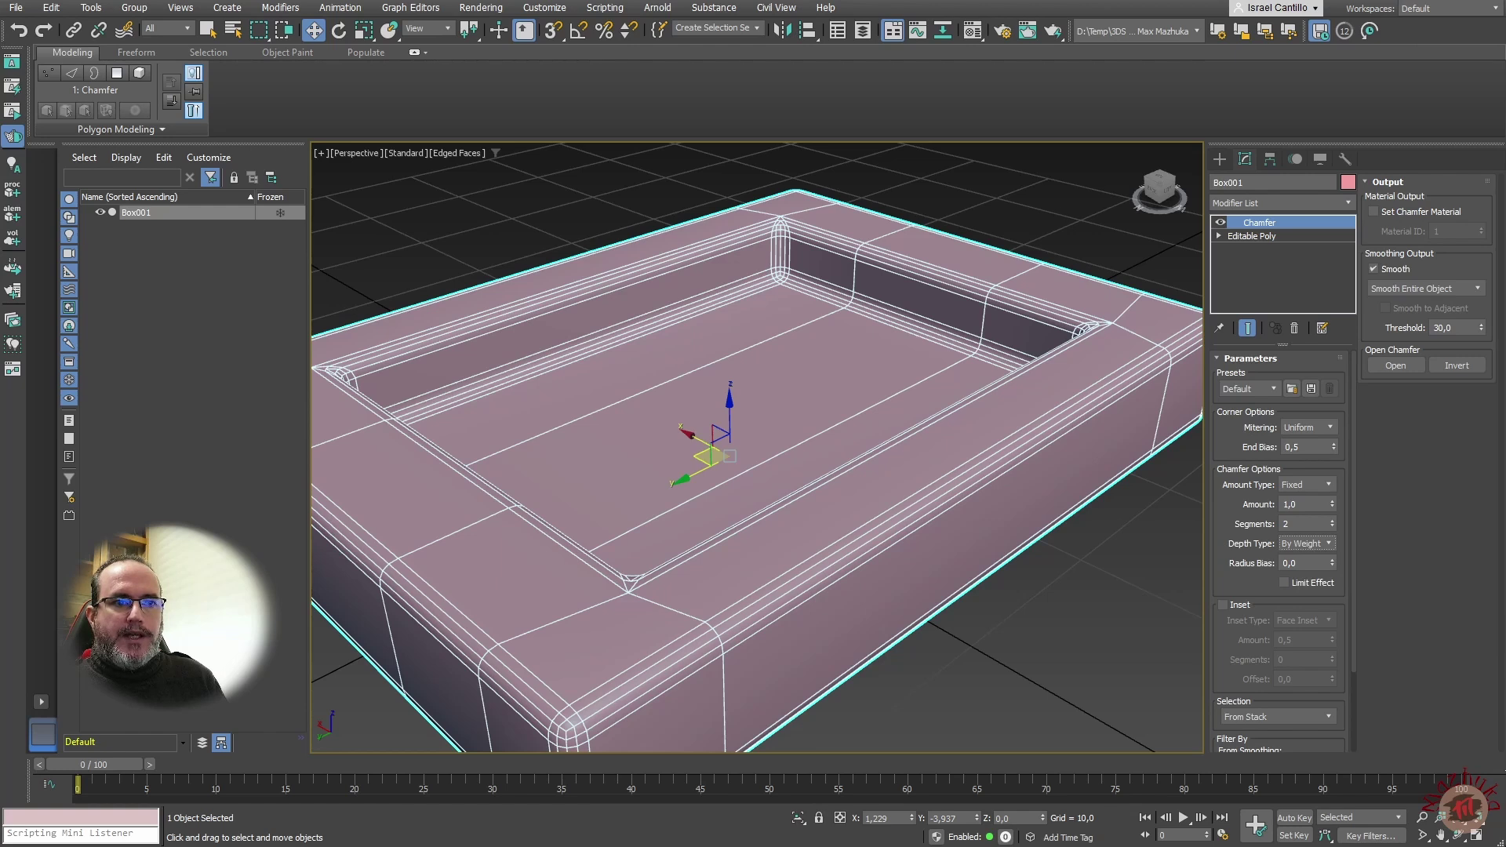
pyautogui.scroll(-1, 757, 447)
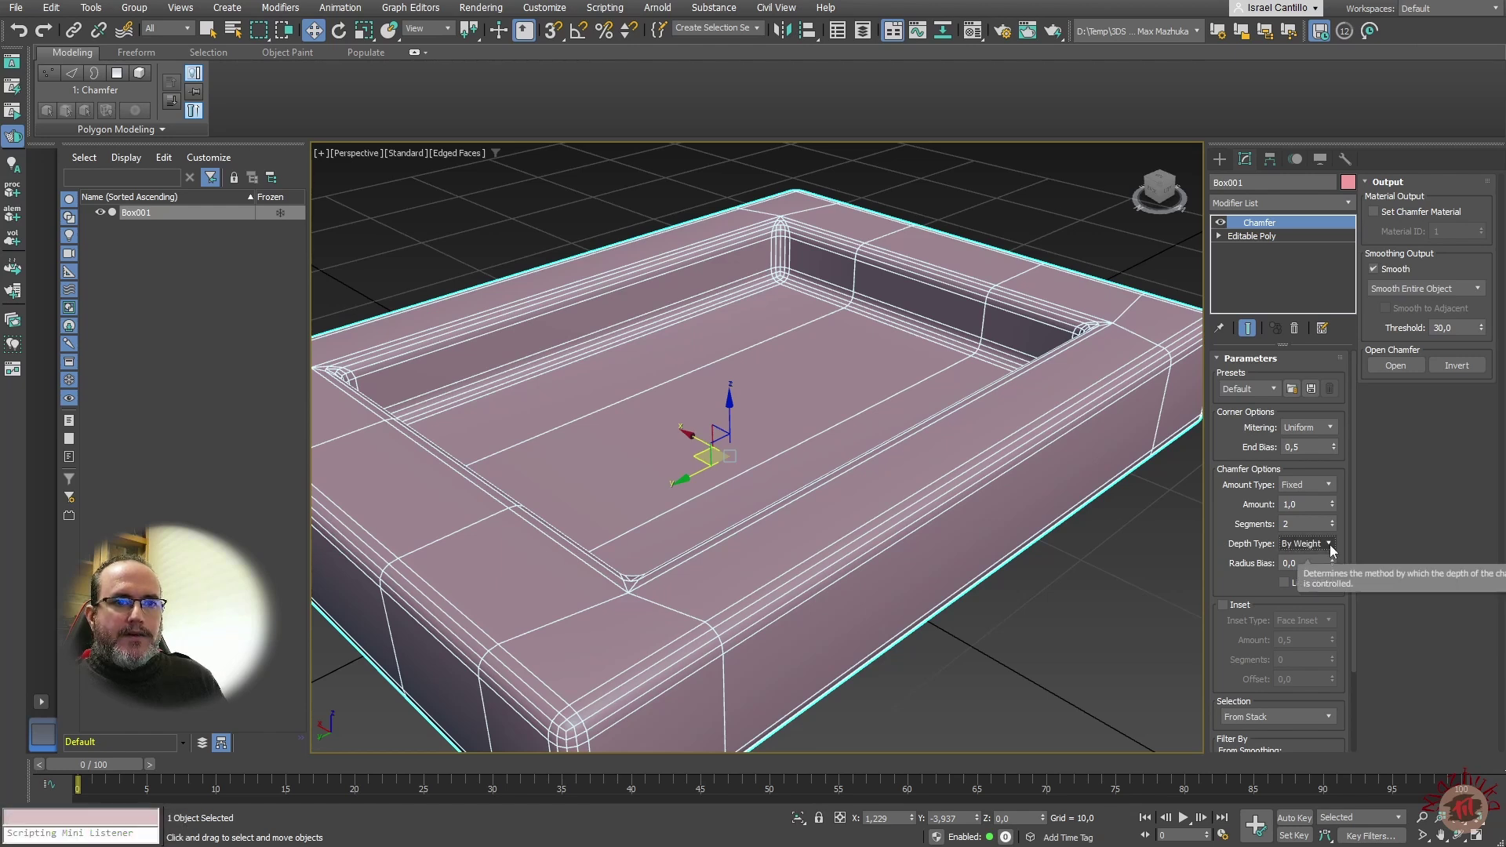
pyautogui.click(1328, 544)
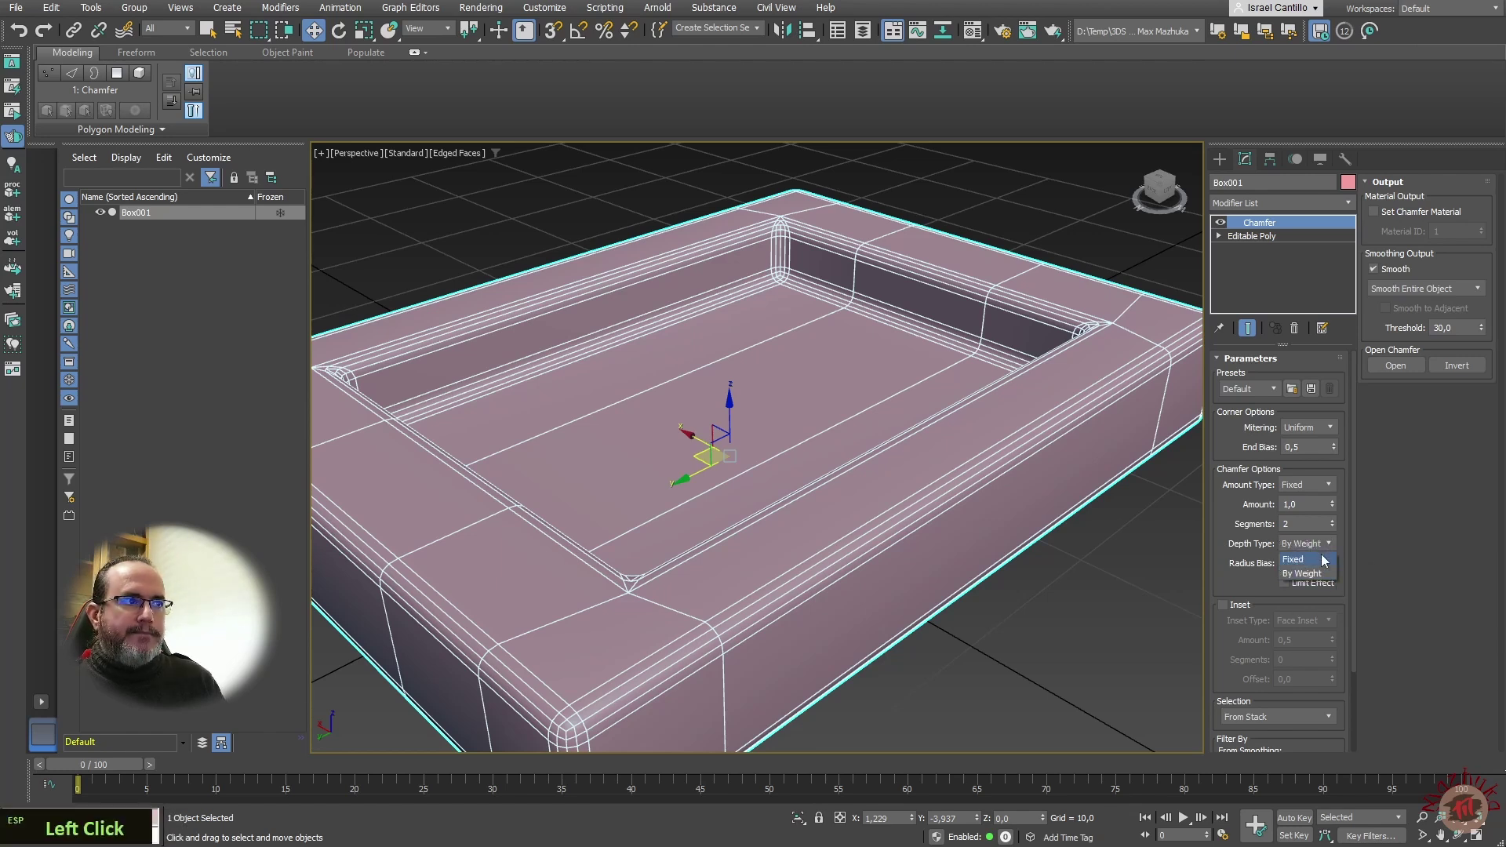
pyautogui.click(1318, 571)
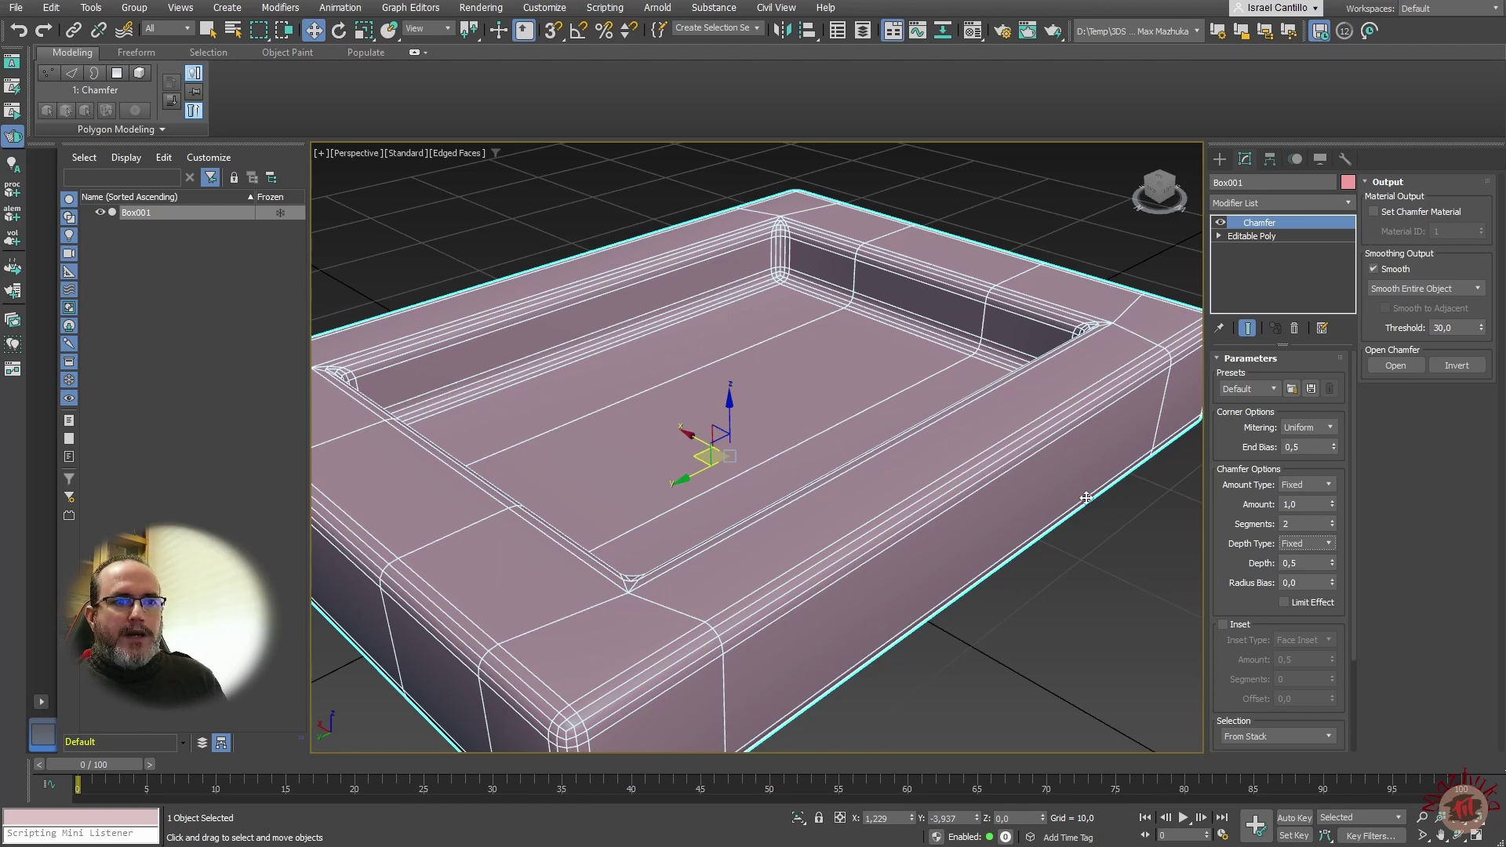
# Compare chamfer Depth values of 1.0 and 0.0 on the box, and leave the Depth at 0.5
pyautogui.hscroll(-1, 1076, 518)
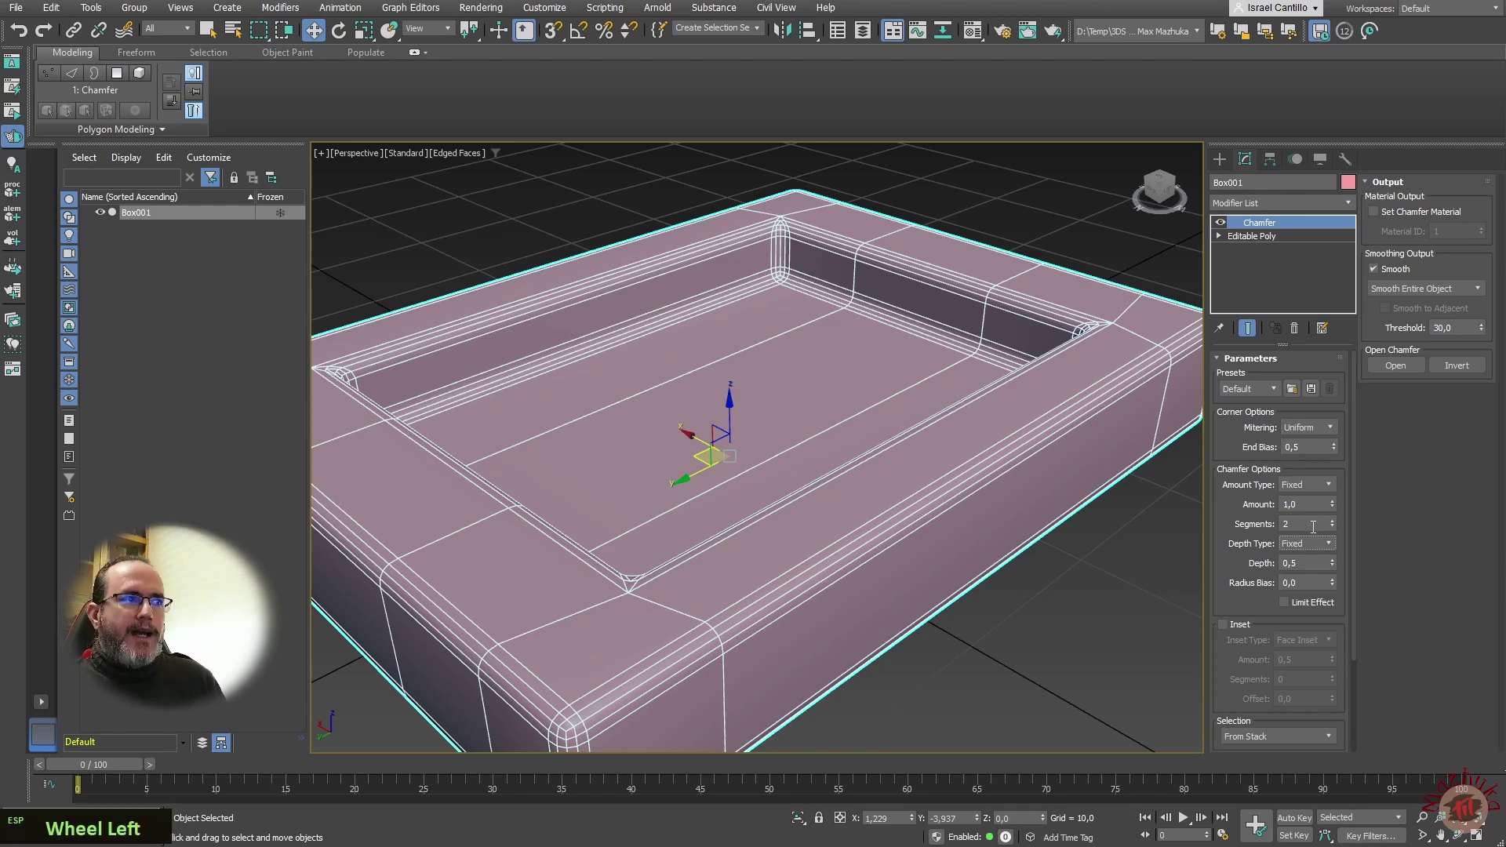
pyautogui.moveTo(1331, 563); pyautogui.dragTo(1329, 468)
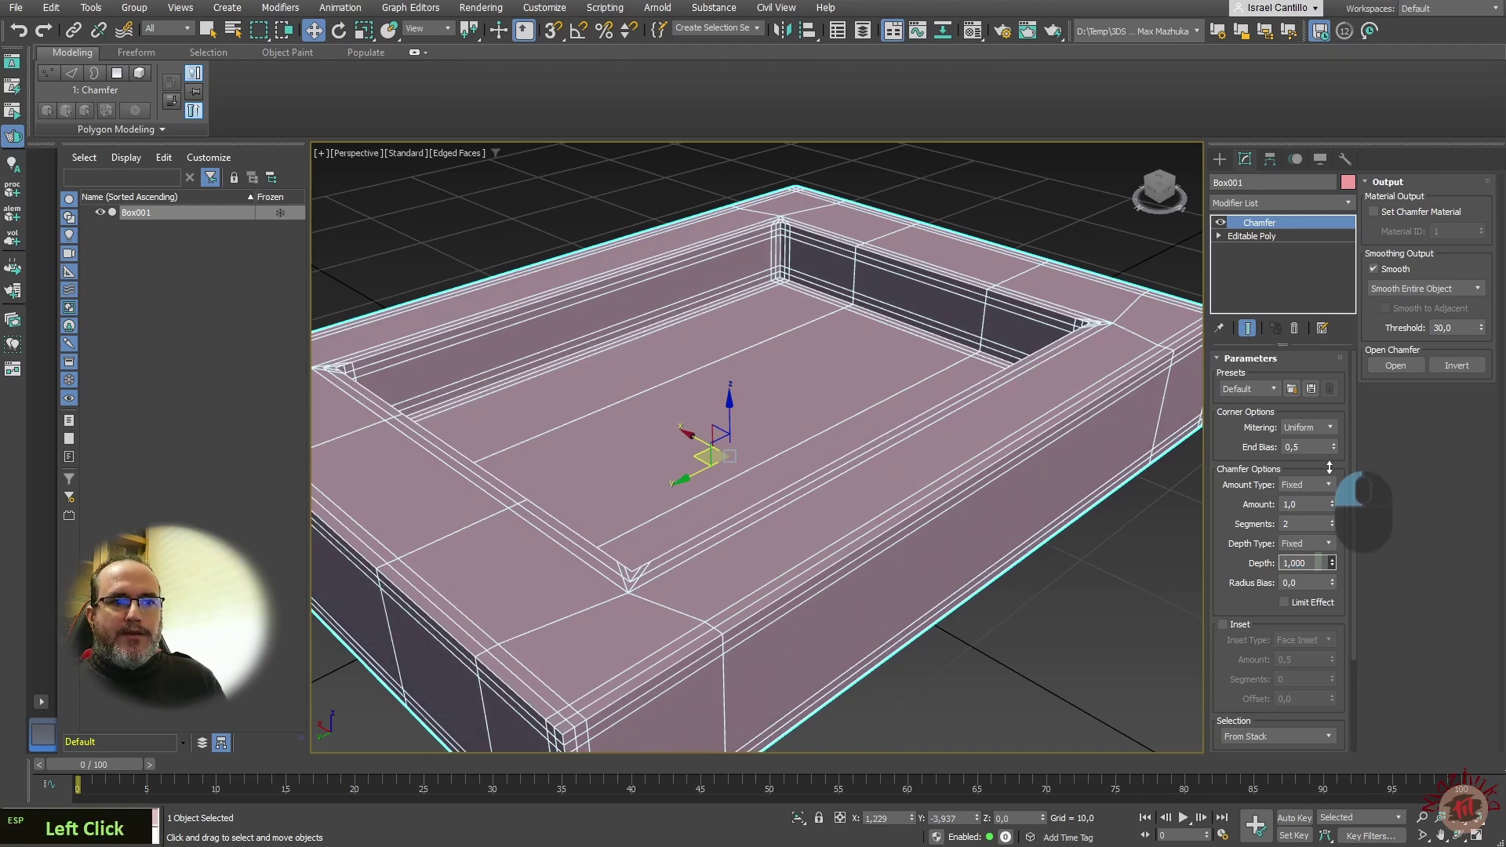
pyautogui.moveTo(1329, 468); pyautogui.dragTo(1342, 604)
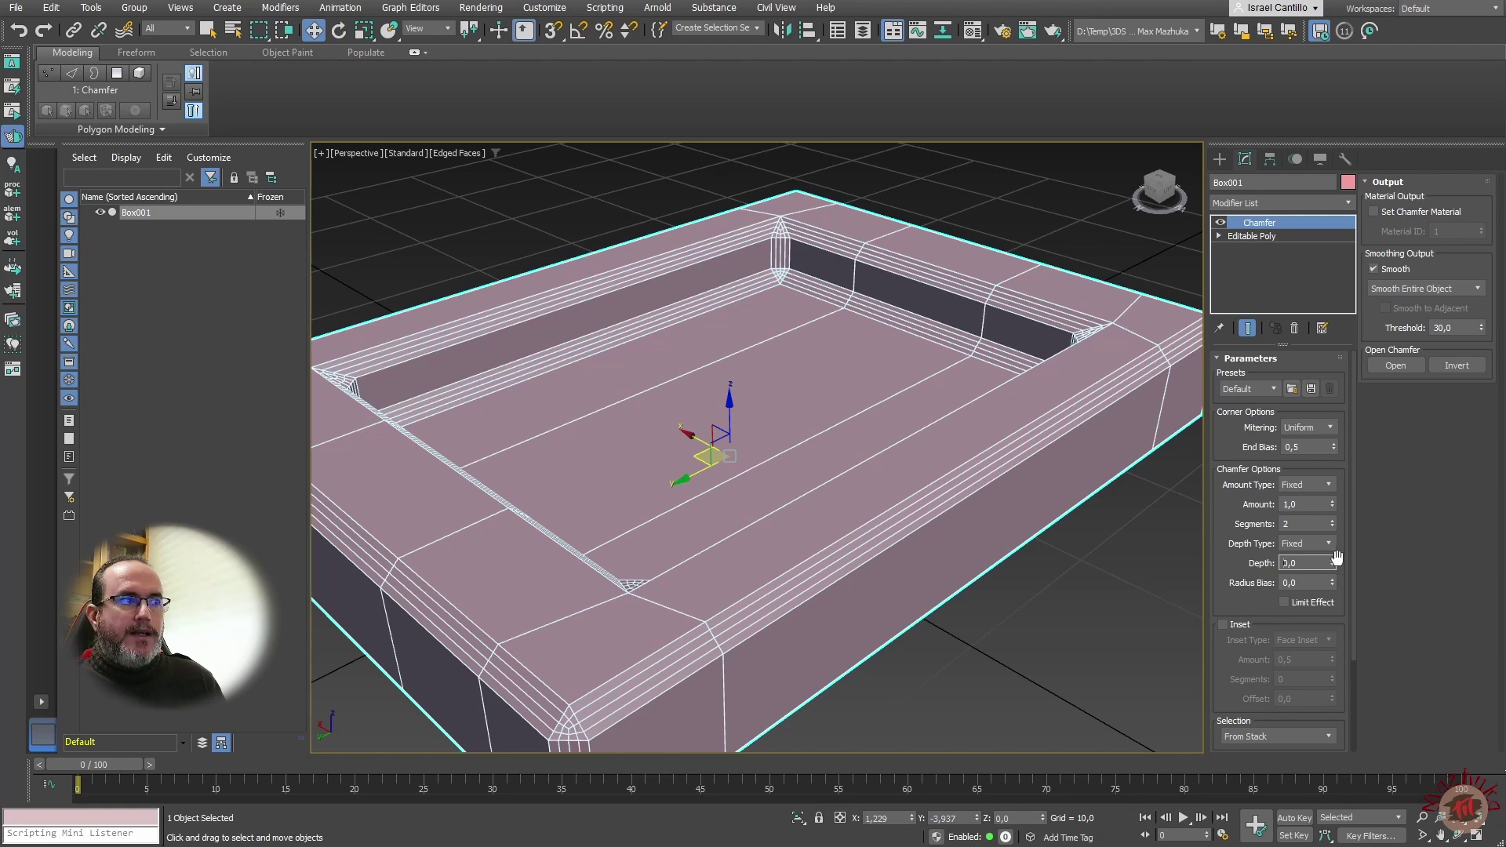
pyautogui.moveTo(1331, 562); pyautogui.dragTo(1464, 596)
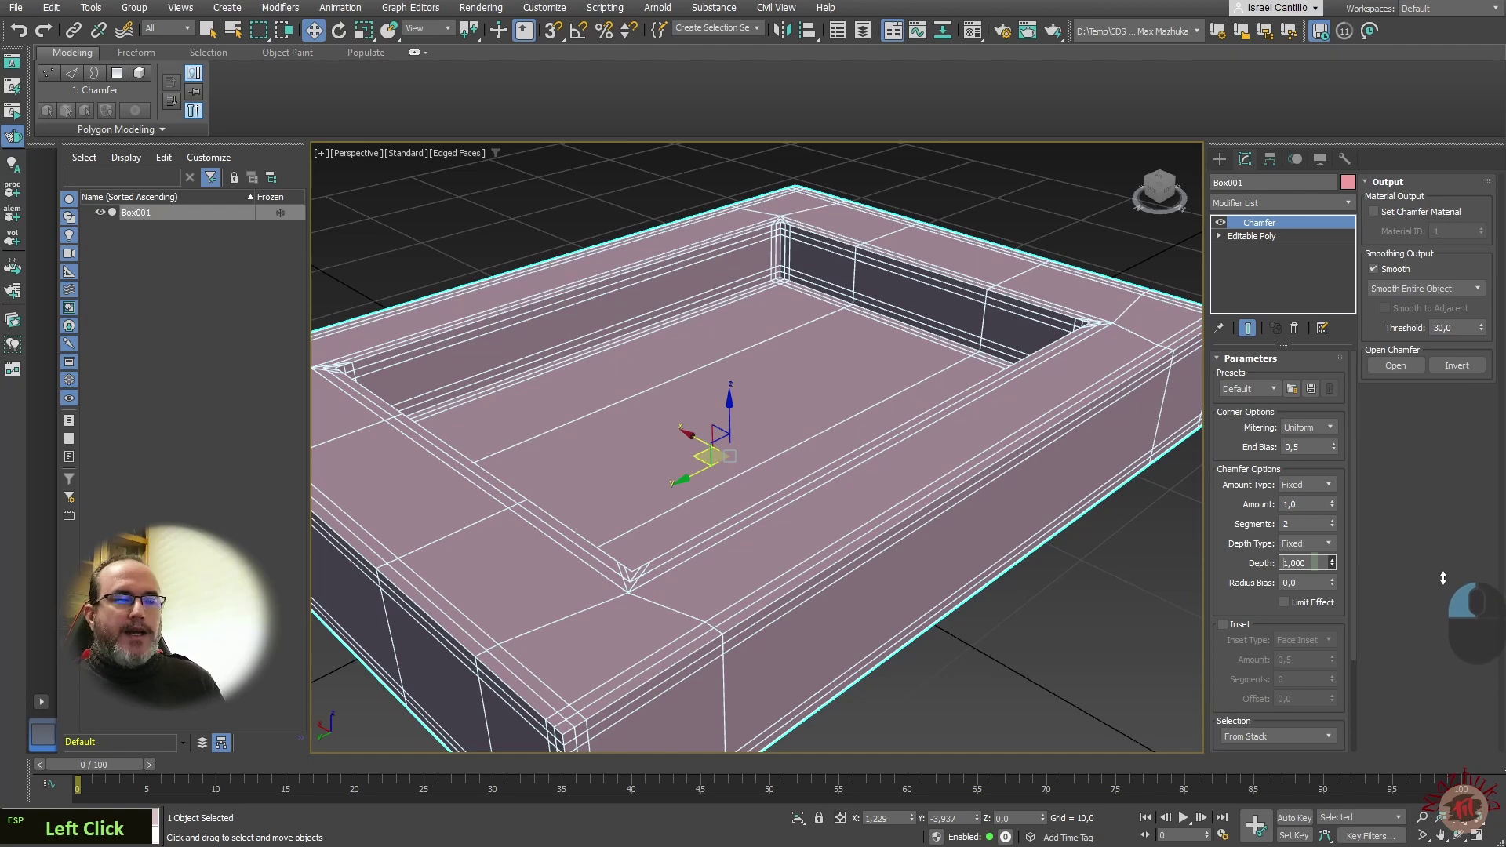
pyautogui.moveTo(1446, 586); pyautogui.dragTo(1403, 737)
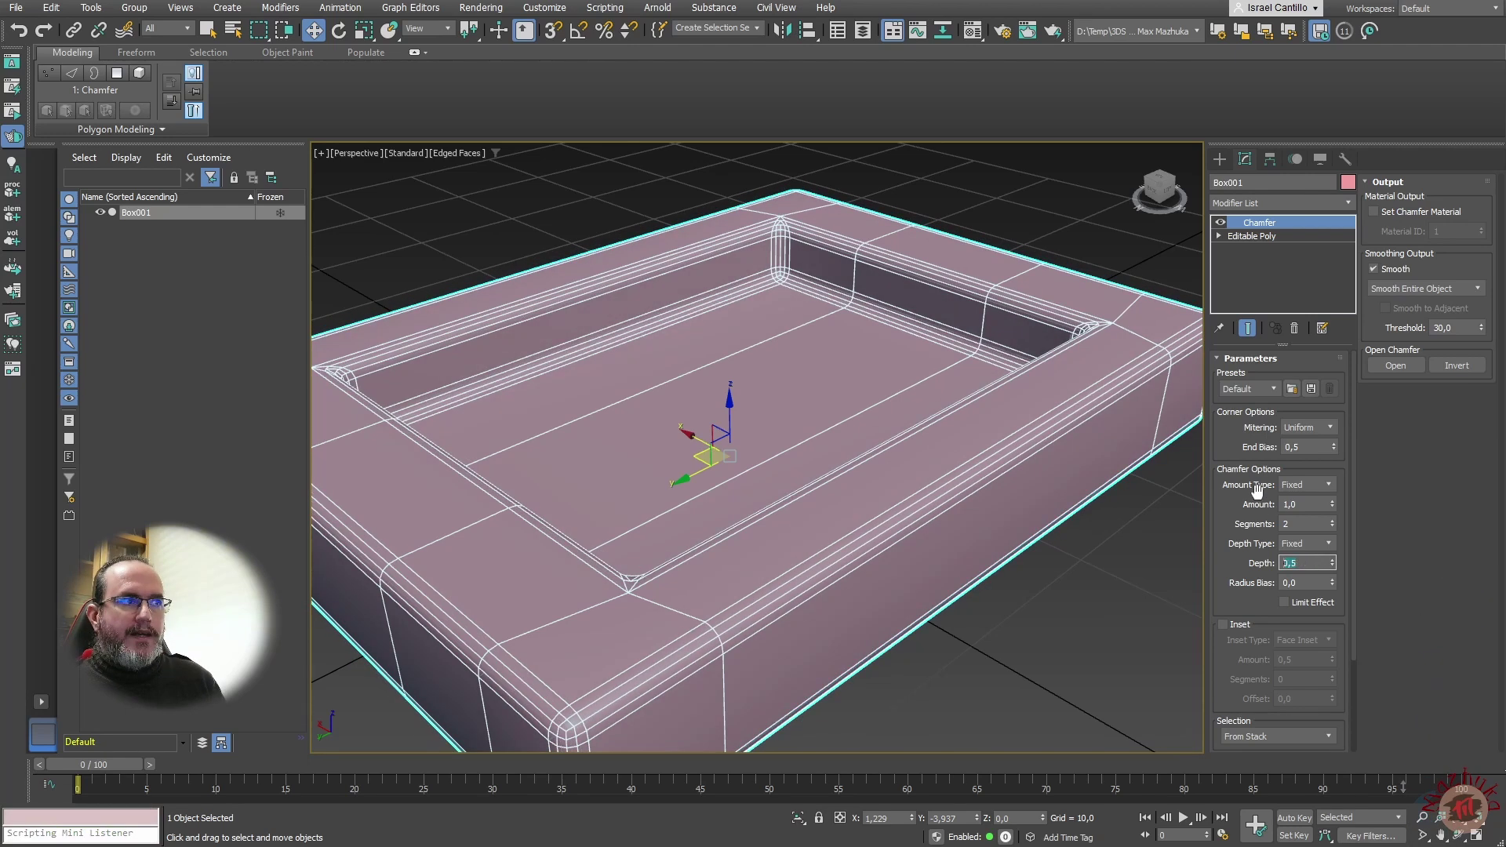
# Switch the amount type to Legacy, test varying the Tension, and return the amount type to Fixed
pyautogui.click(1322, 488)
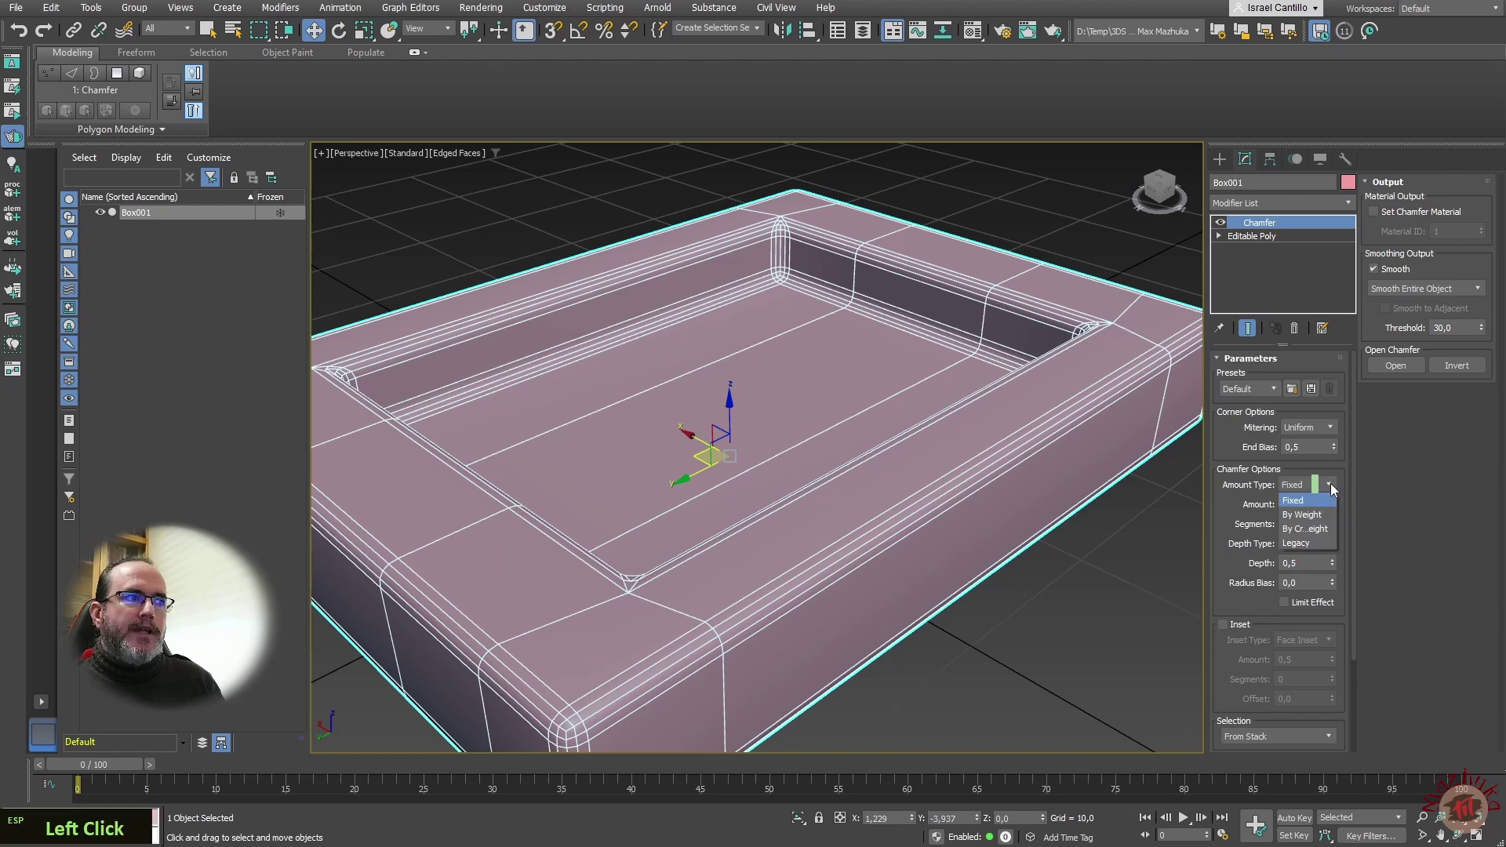
pyautogui.click(1306, 541)
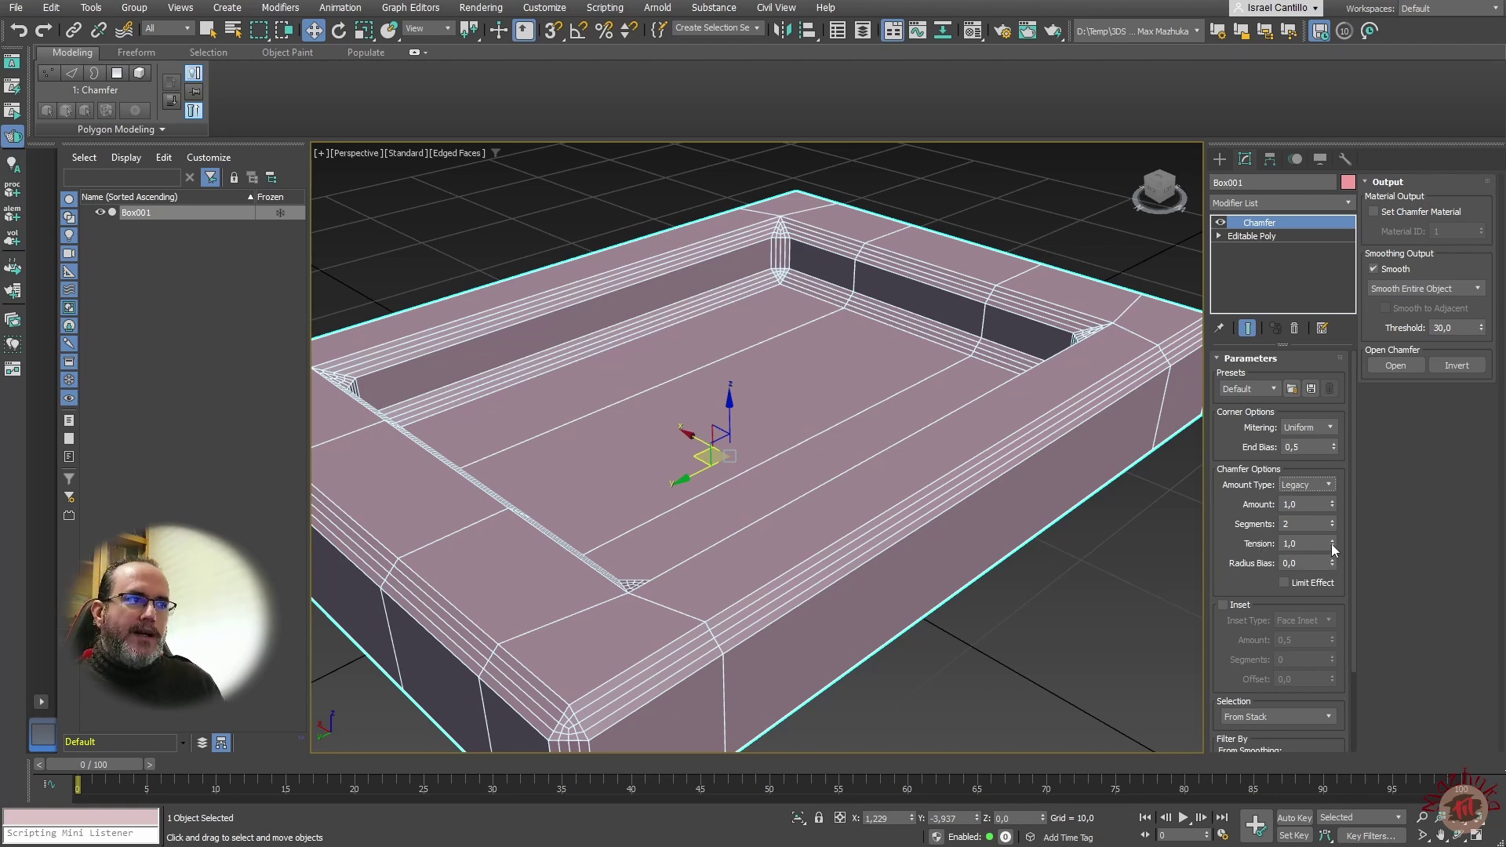
pyautogui.moveTo(1332, 541); pyautogui.dragTo(1334, 610)
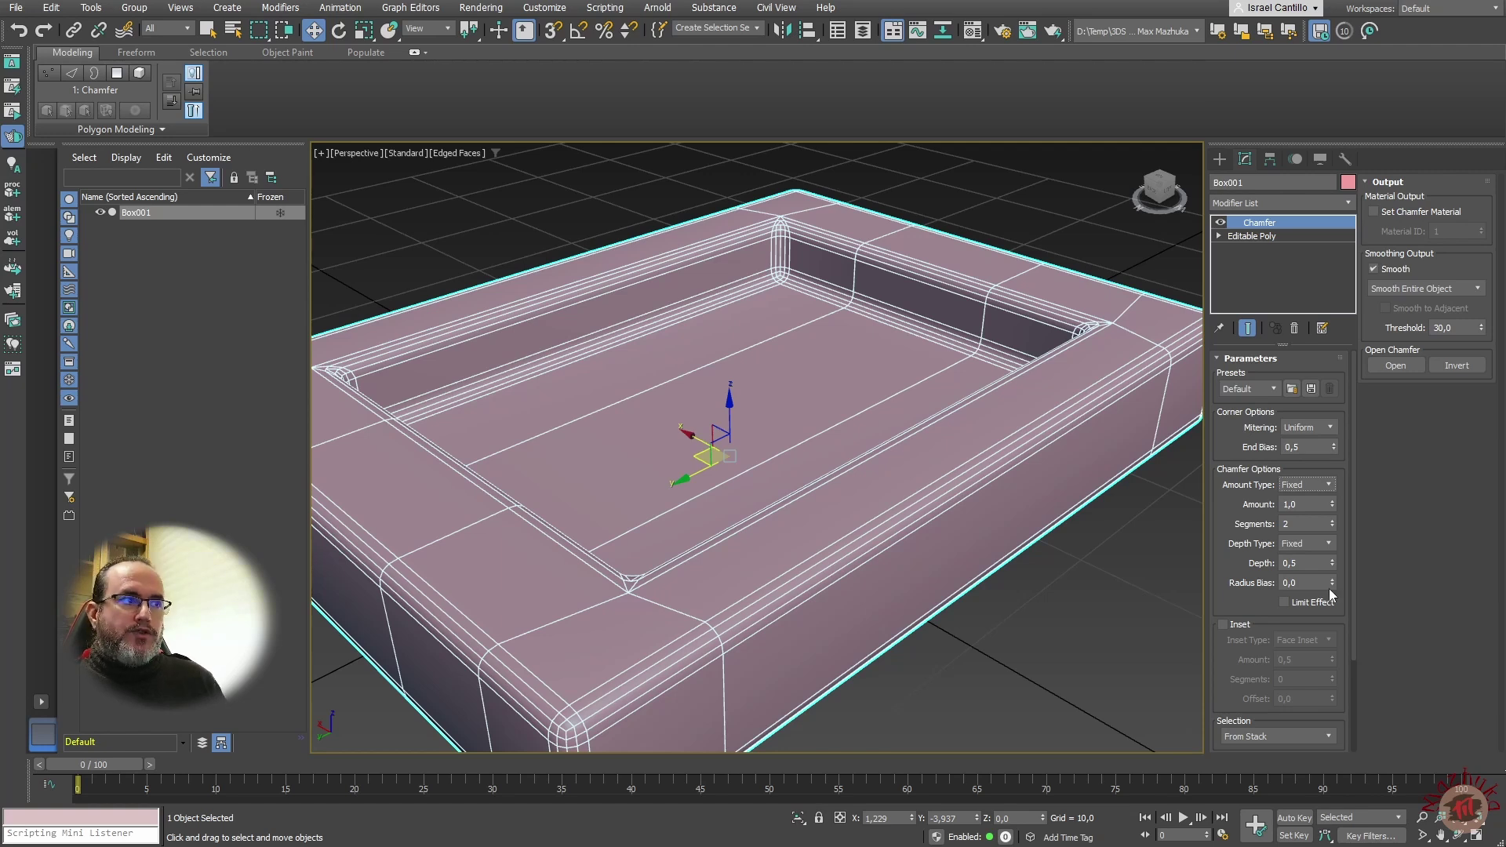
# Test varying the chamfer's Radius Bias on the box, examining an inner corner up close, and leave it at 0.0
pyautogui.moveTo(1333, 581); pyautogui.dragTo(1327, 615)
pyautogui.rightClick(1327, 616)
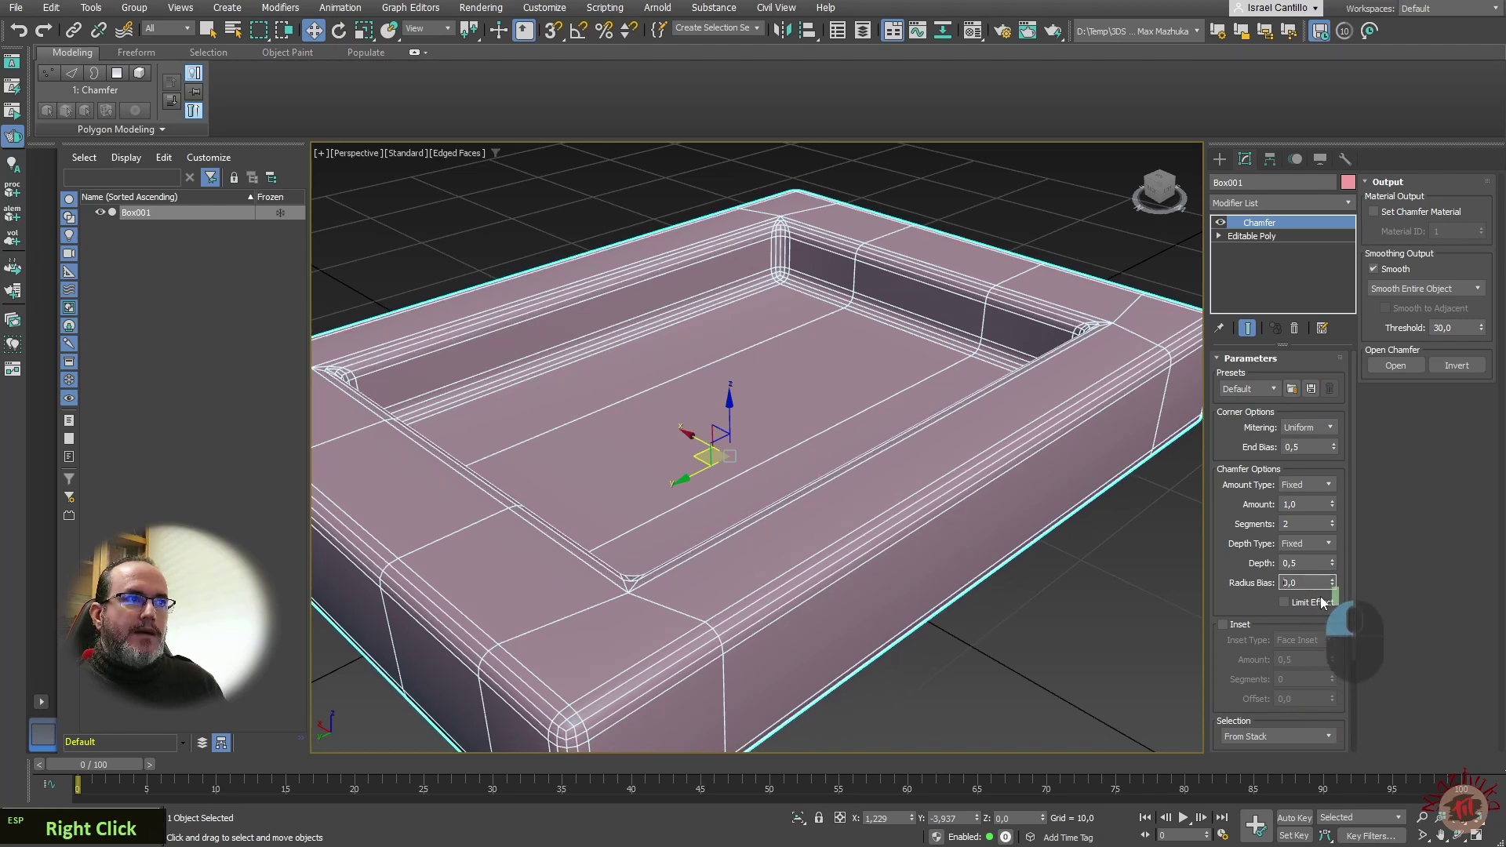
pyautogui.scroll(4, 1103, 335)
pyautogui.scroll(3, 1104, 335)
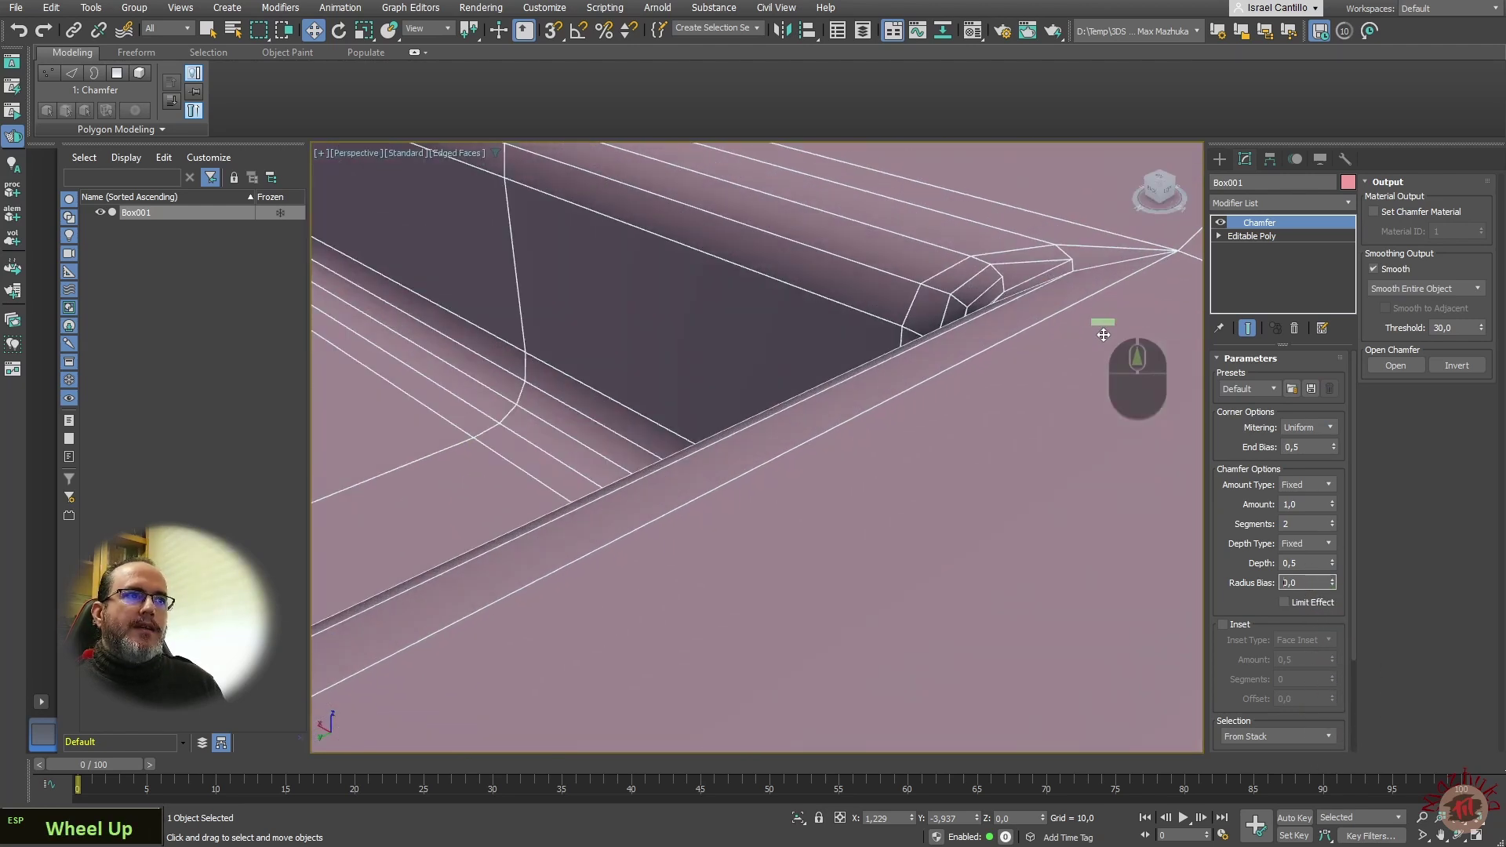
pyautogui.moveTo(1099, 327); pyautogui.dragTo(1025, 392, button='middle')
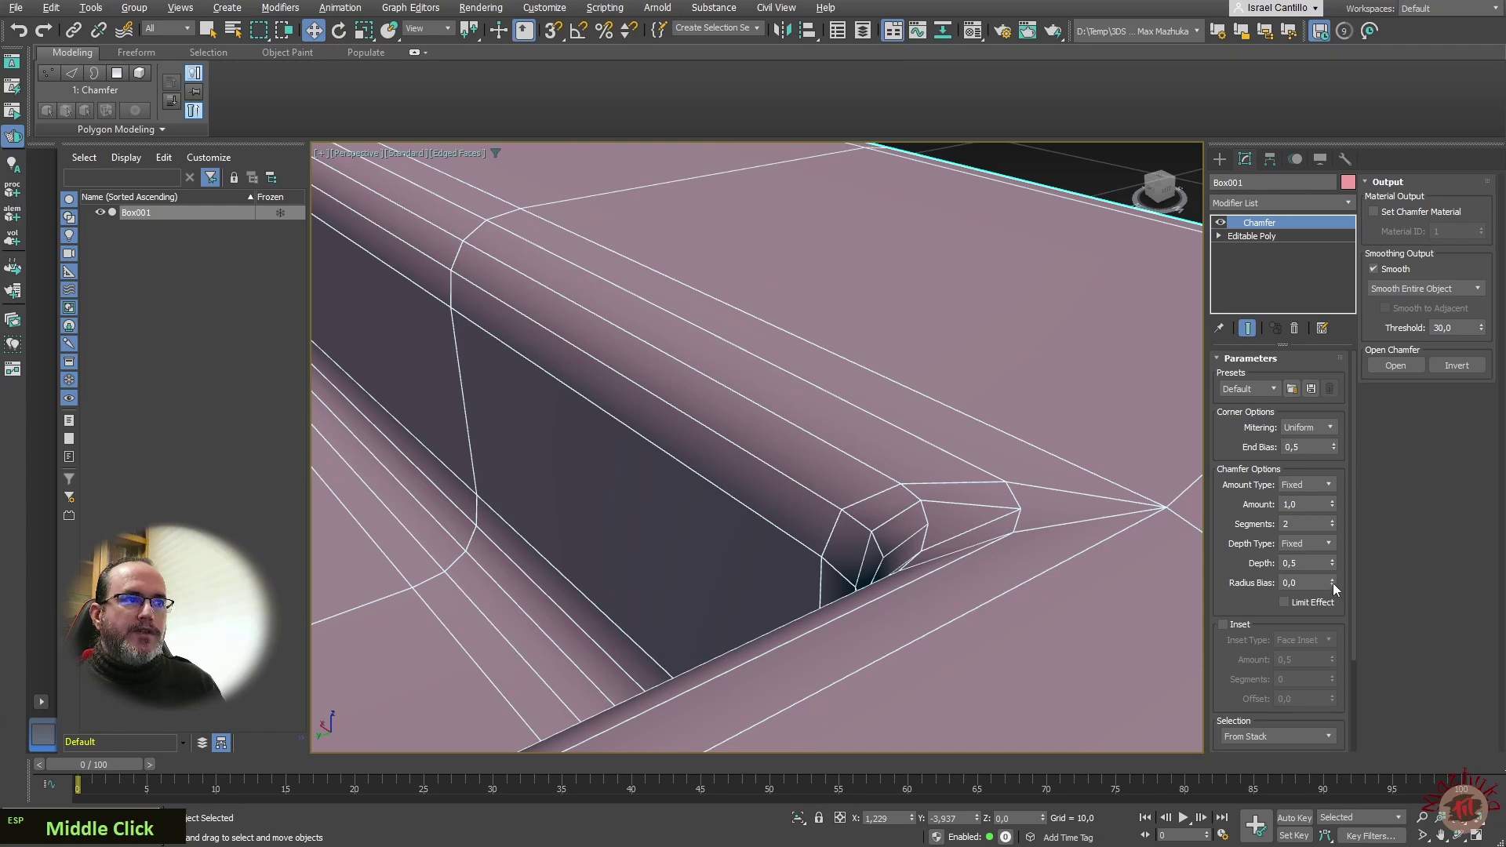
pyautogui.moveTo(1331, 583); pyautogui.dragTo(1329, 615)
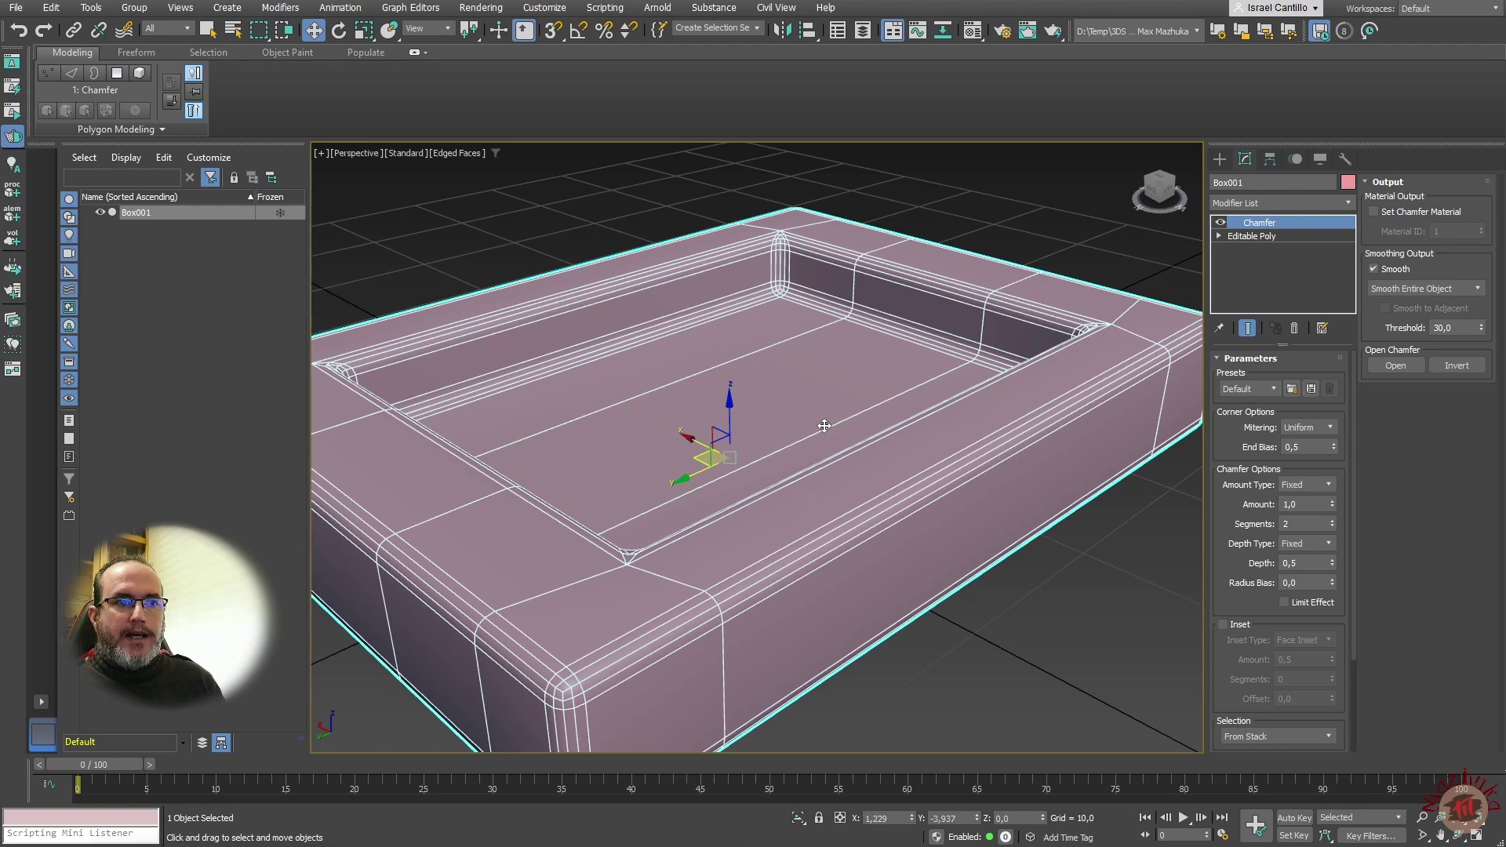
# Enable the chamfer's Inset and compare the Face Inset and Flow Loop types, ending on Flow Loop
pyautogui.click(1223, 625)
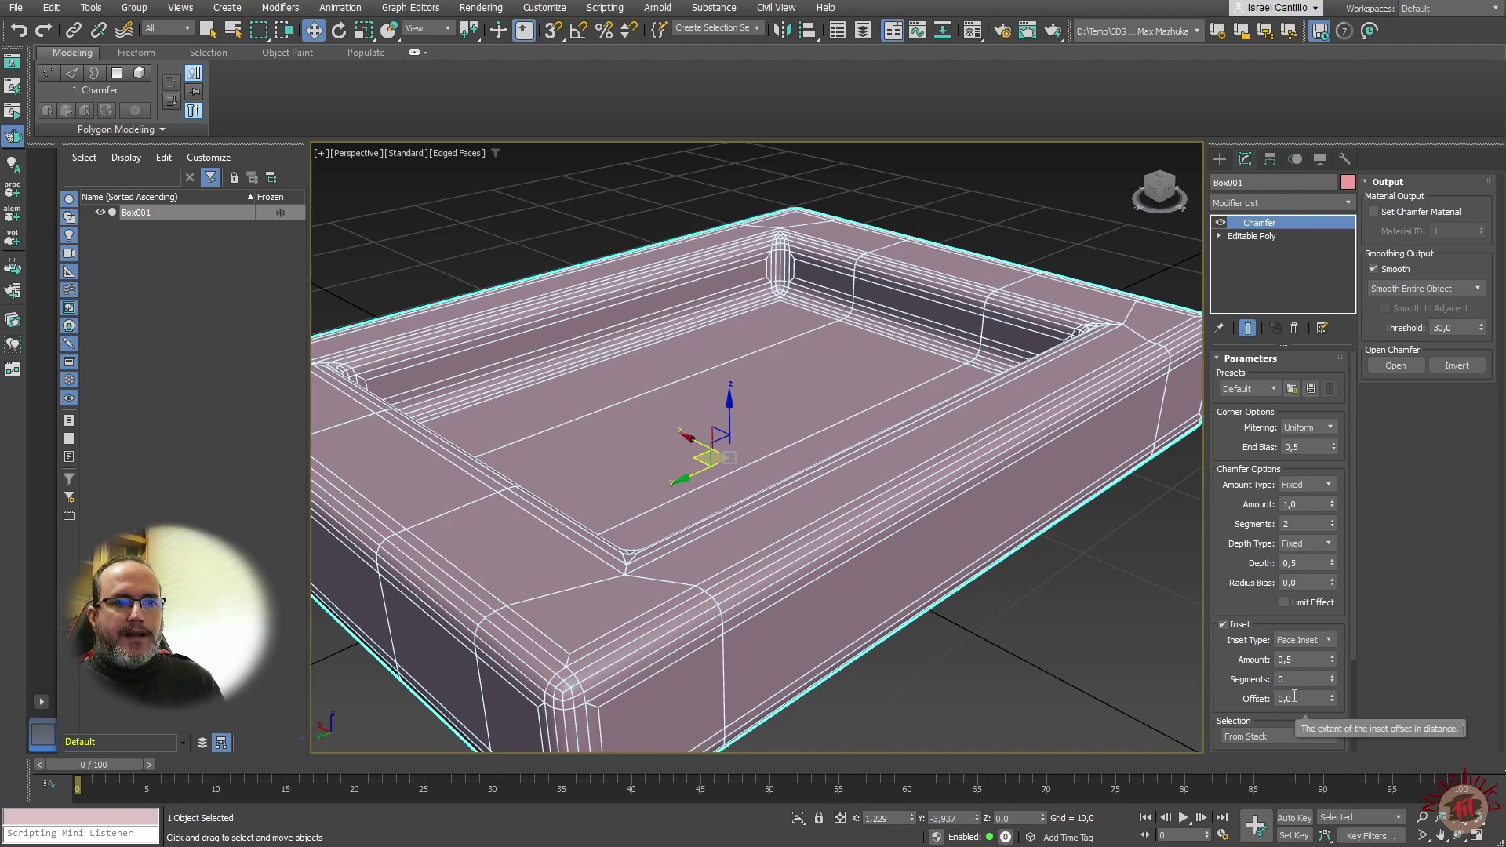
pyautogui.click(1328, 639)
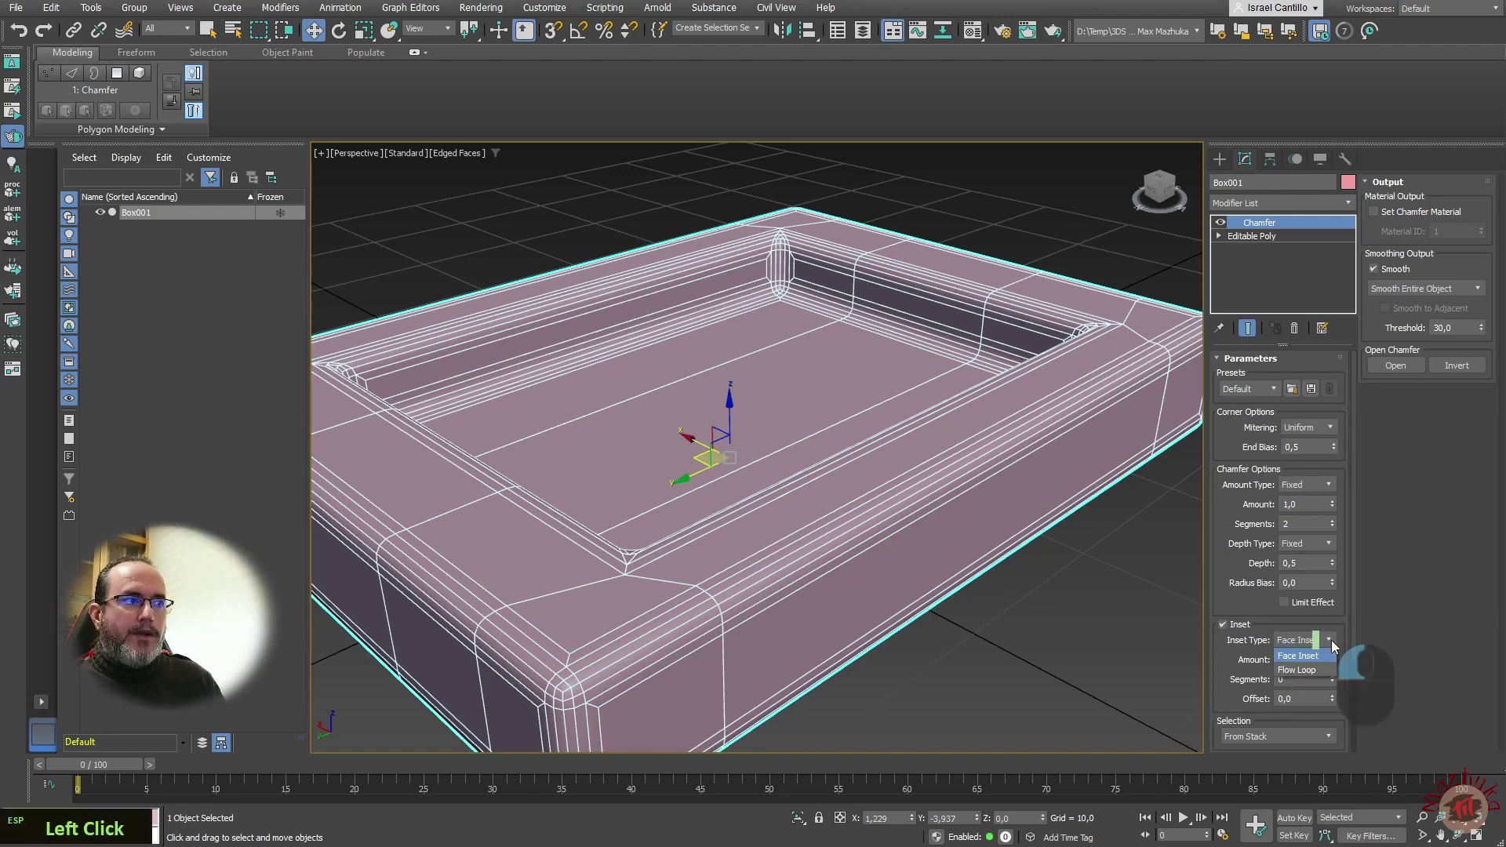
pyautogui.click(1316, 671)
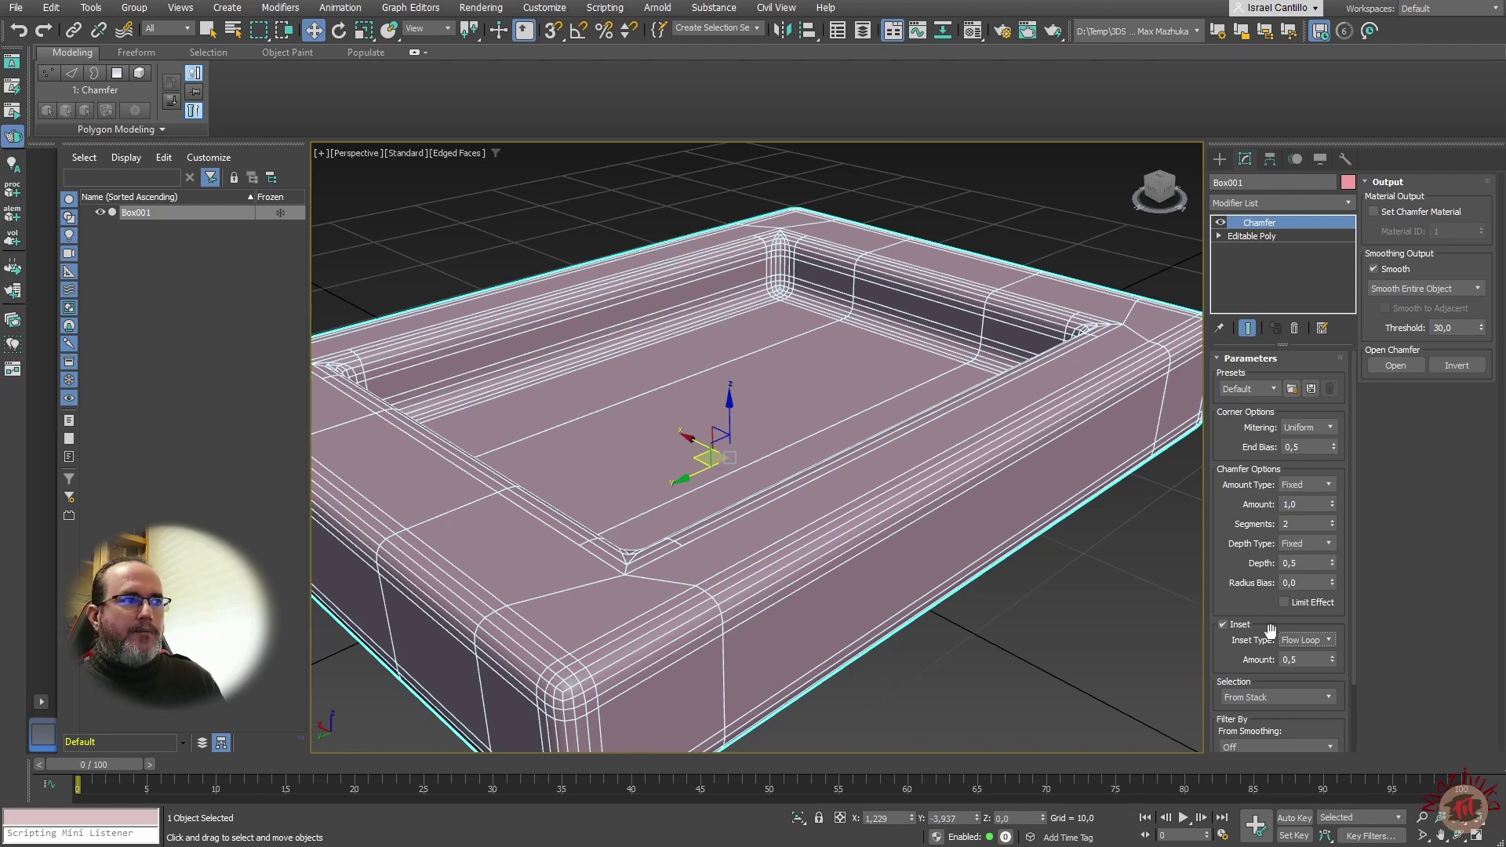
pyautogui.click(1313, 641)
pyautogui.click(1308, 656)
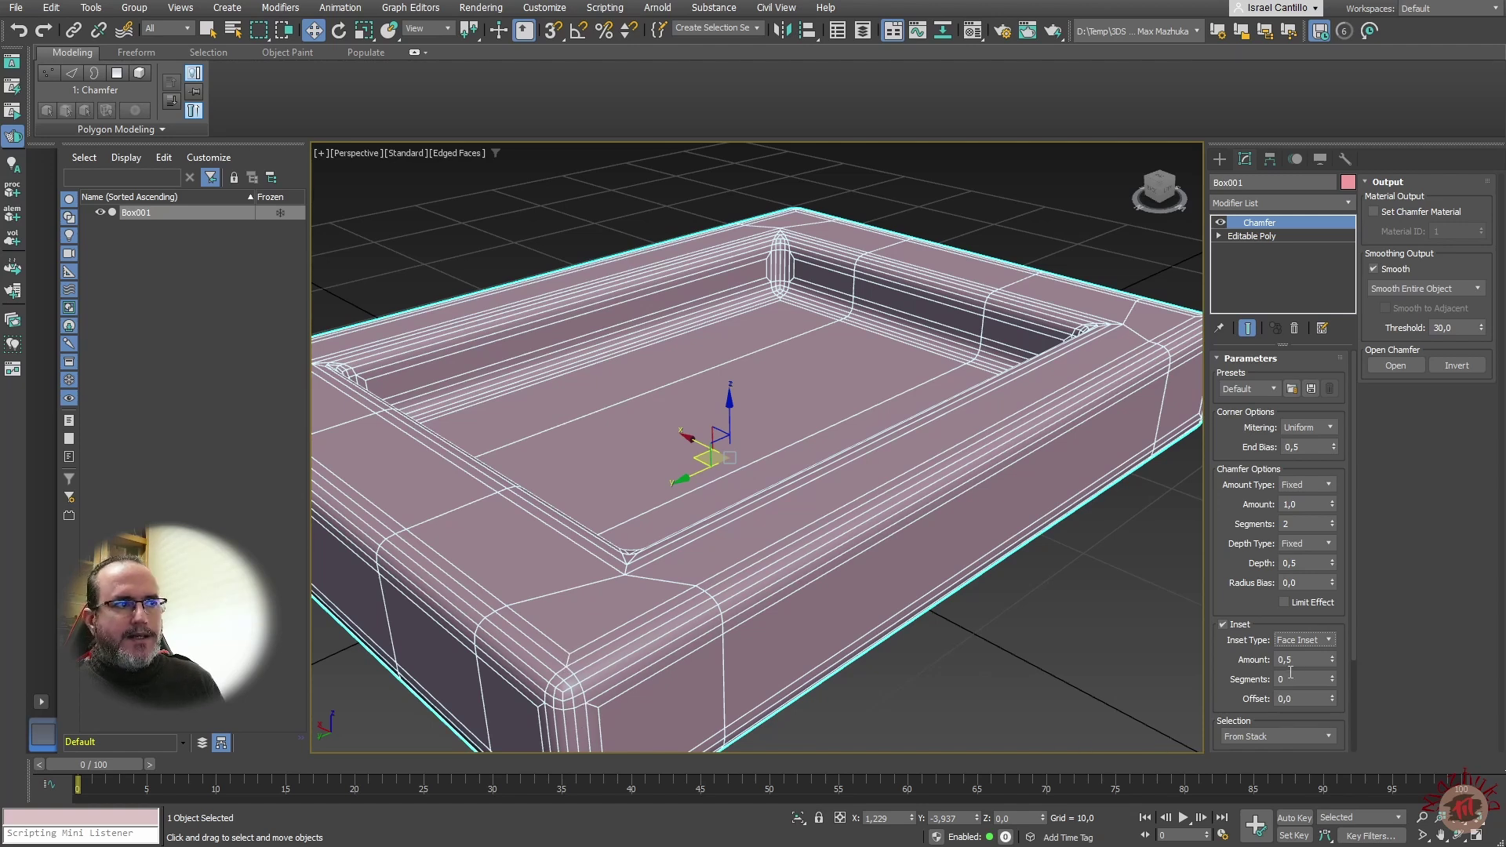
pyautogui.click(1324, 640)
pyautogui.click(1318, 670)
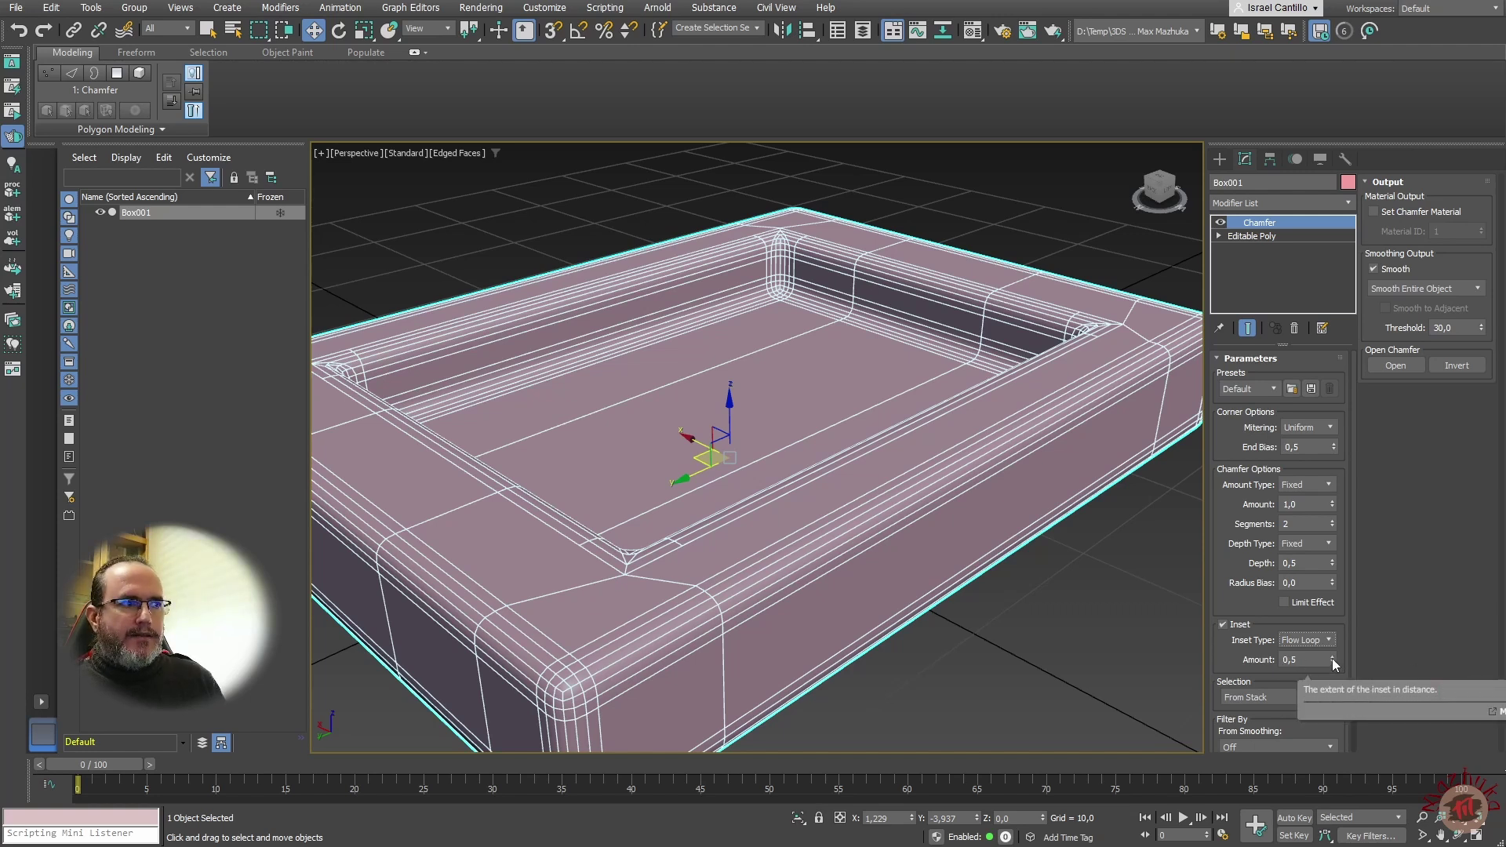
# Test varying the Flow Loop inset Amount, and return the inset type to Face Inset
pyautogui.moveTo(1332, 657); pyautogui.dragTo(1345, 553)
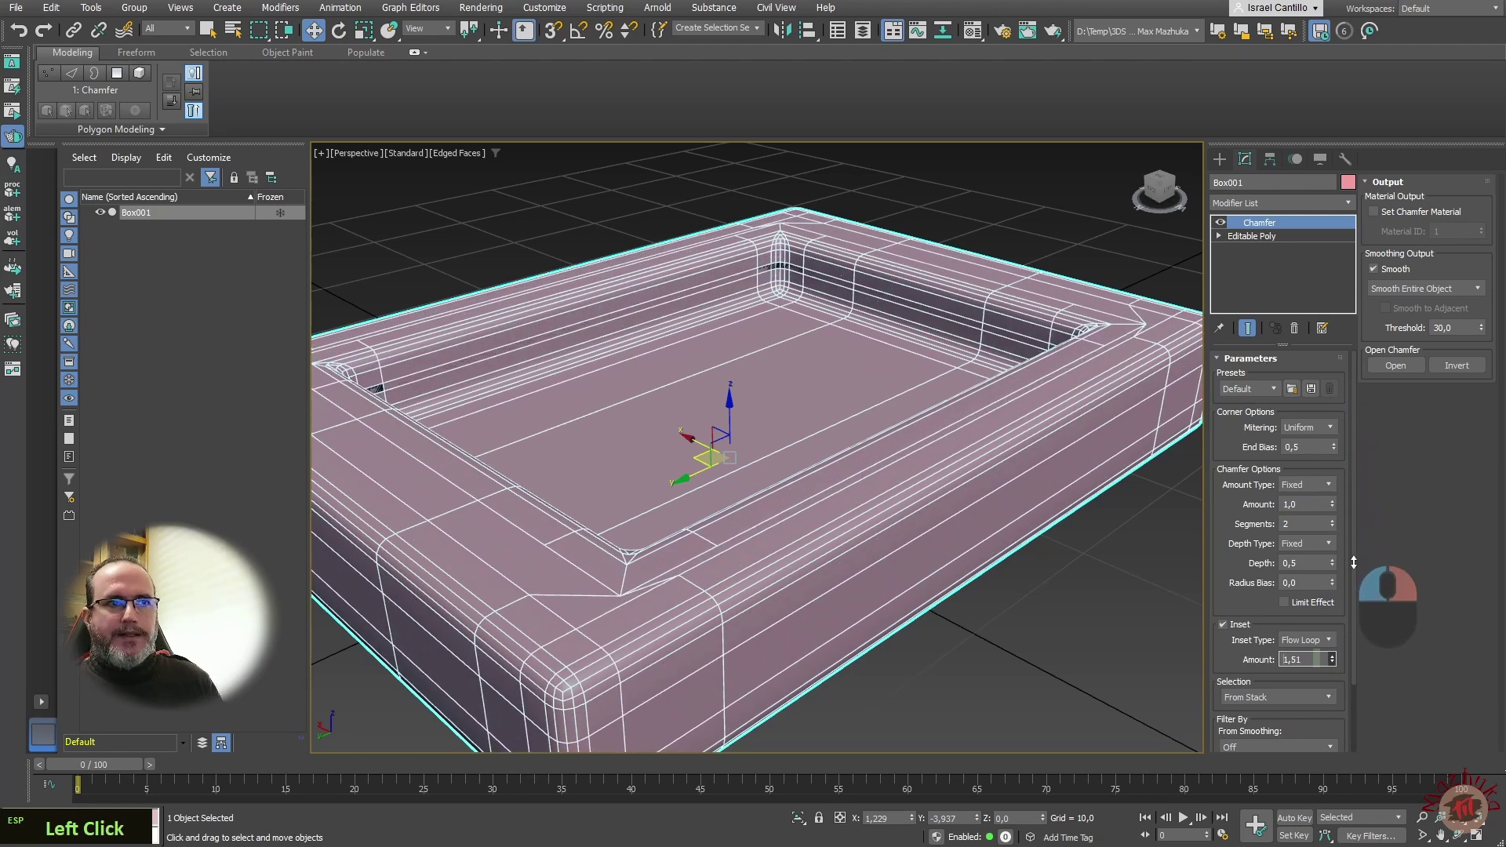
pyautogui.rightClick(1345, 552)
pyautogui.click(1321, 642)
pyautogui.click(1316, 650)
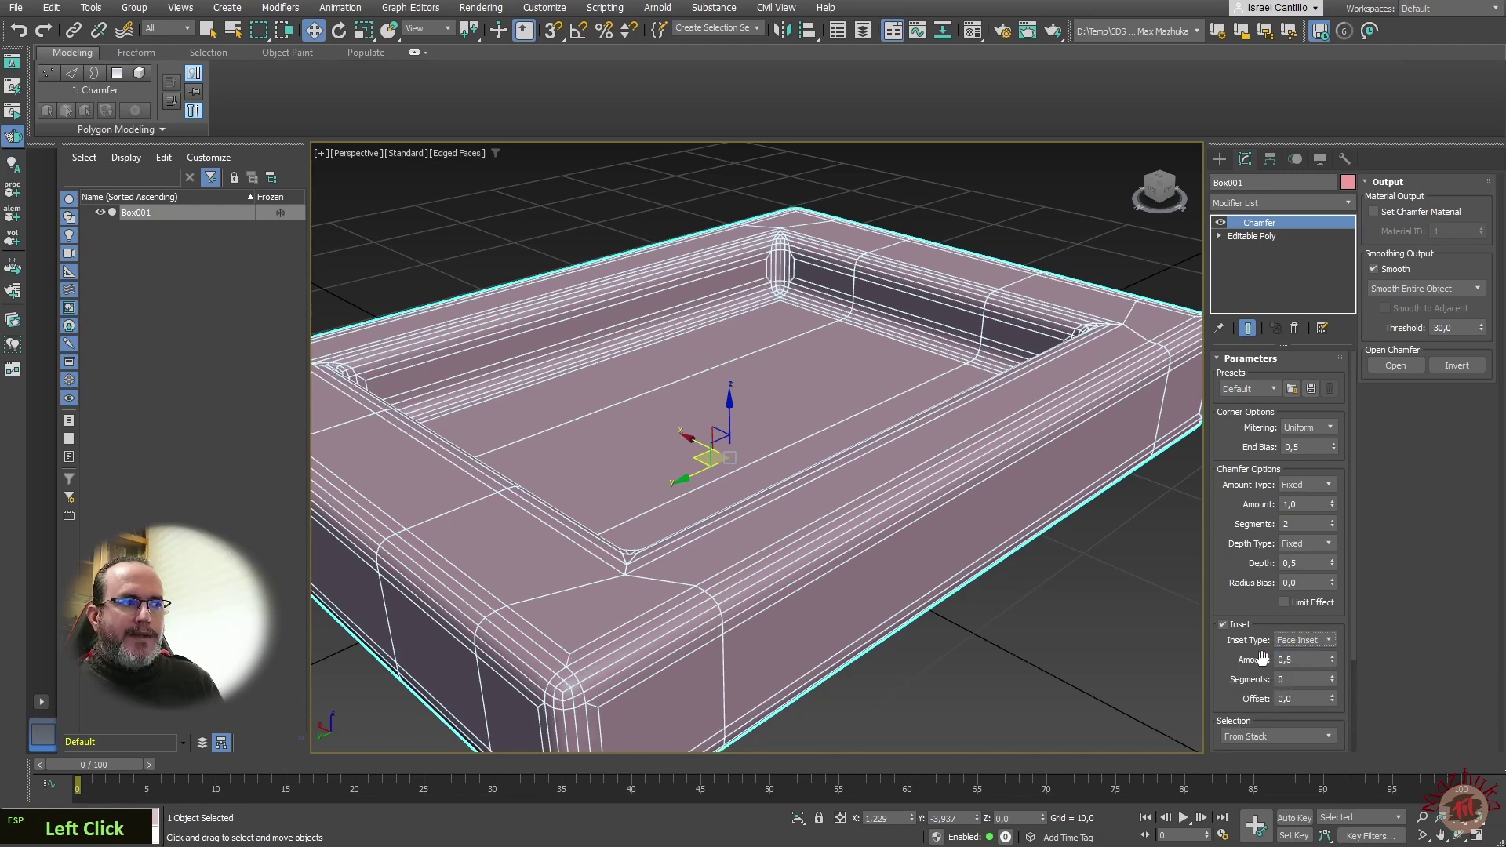
# Test varying the Face Inset's Amount and Offset, and try 2 inset segments before returning them to 0
pyautogui.moveTo(1332, 660); pyautogui.dragTo(1381, 601)
pyautogui.rightClick(1381, 601)
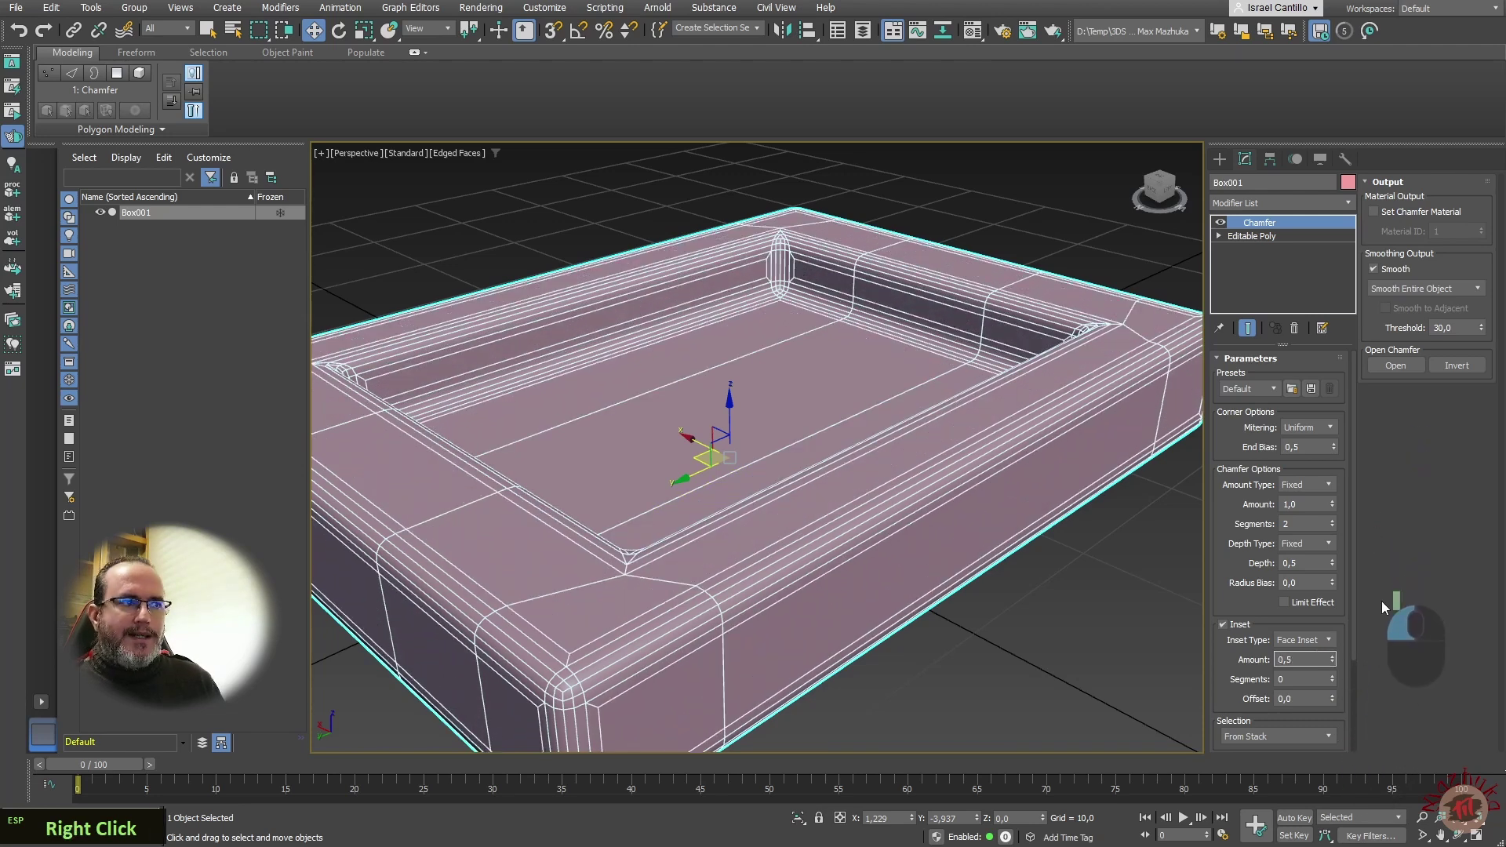
pyautogui.click(1331, 676)
pyautogui.click(1330, 676)
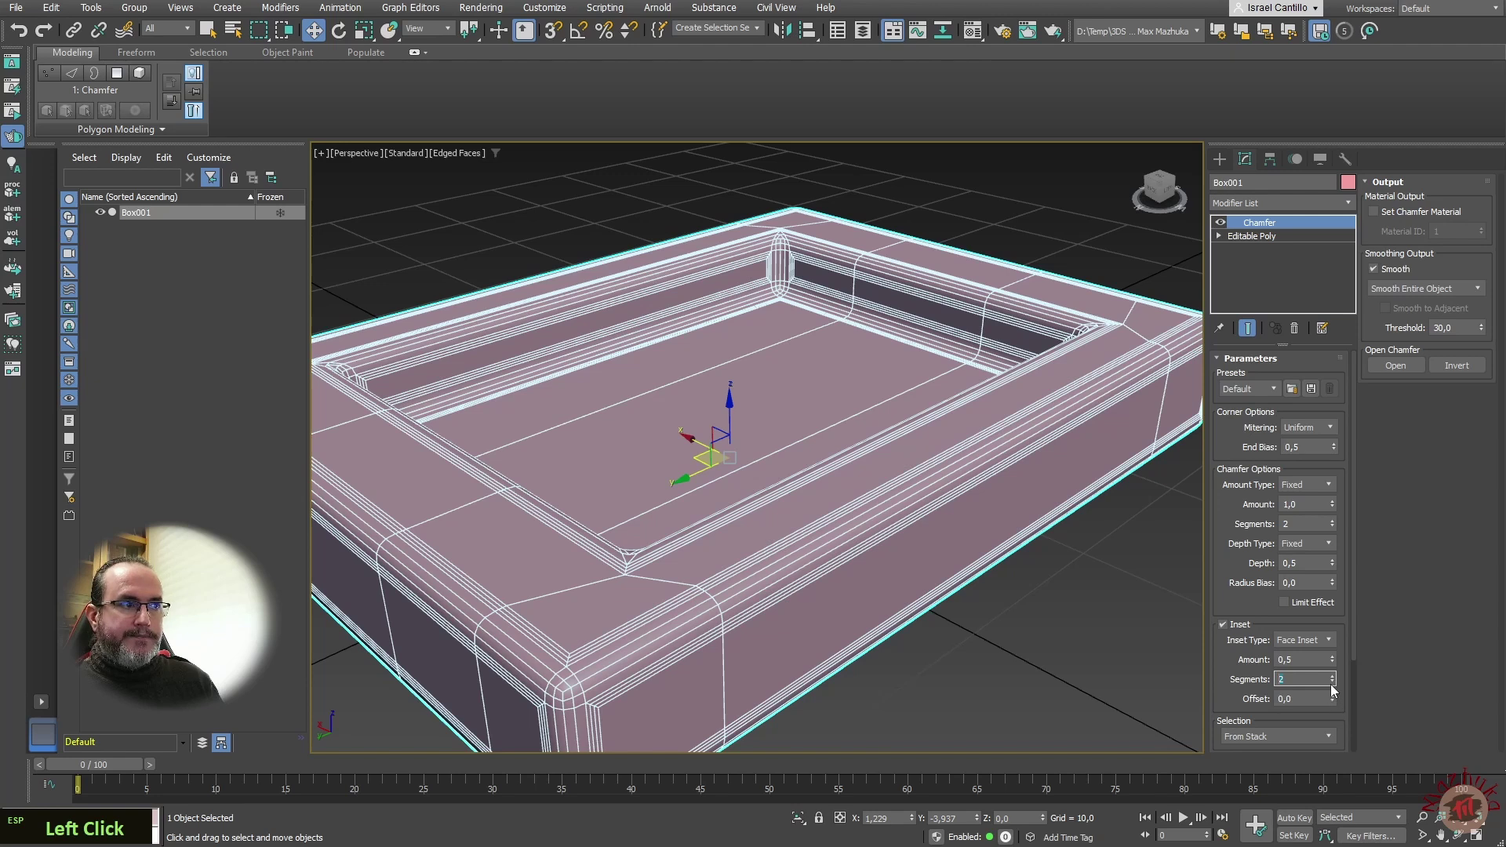
pyautogui.doubleClick(1332, 682)
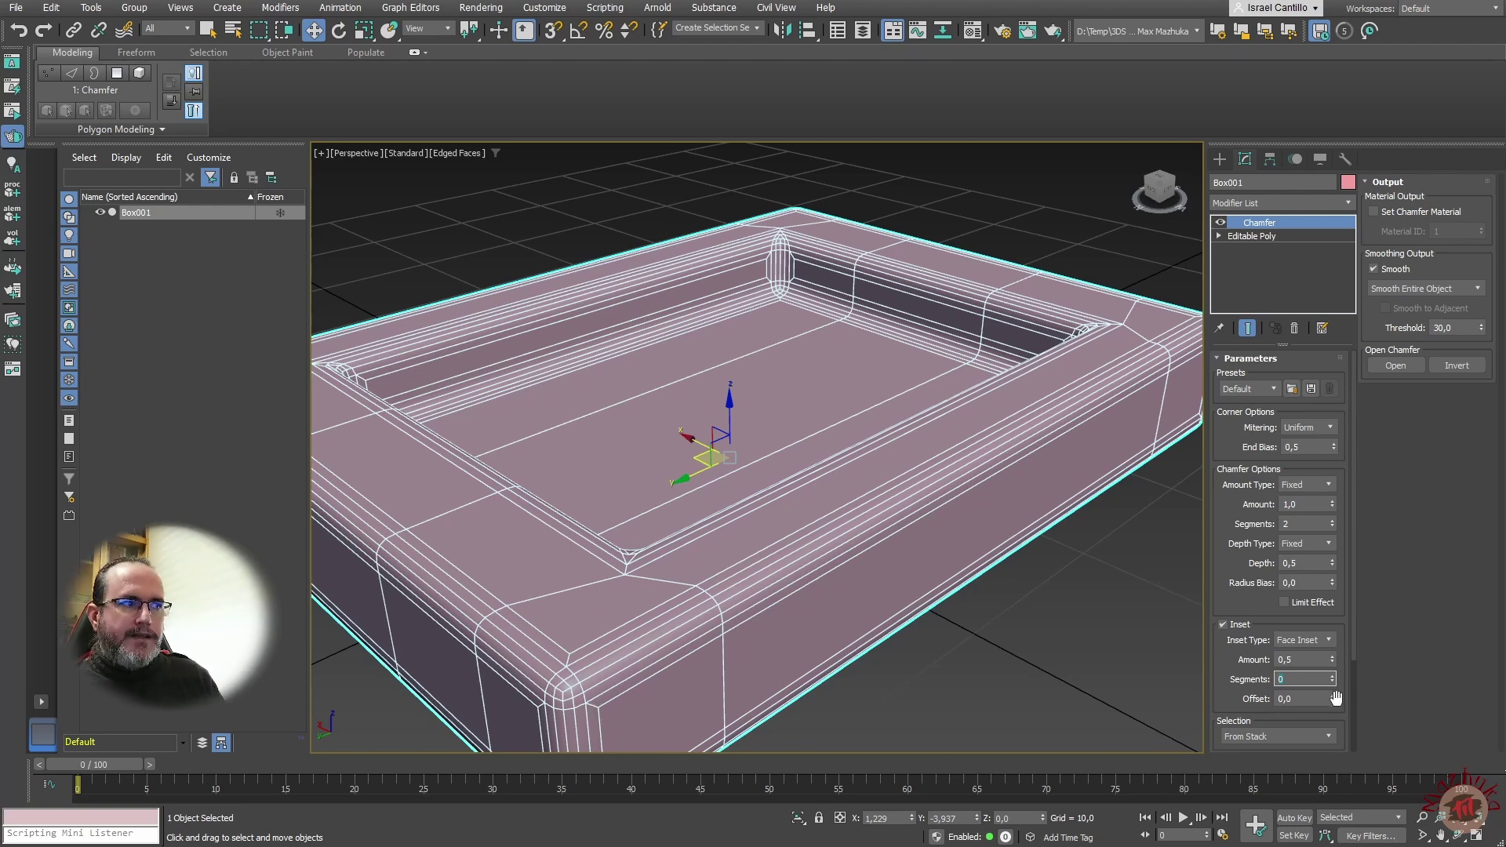
pyautogui.moveTo(1333, 699); pyautogui.dragTo(1277, 718)
pyautogui.rightClick(1277, 718)
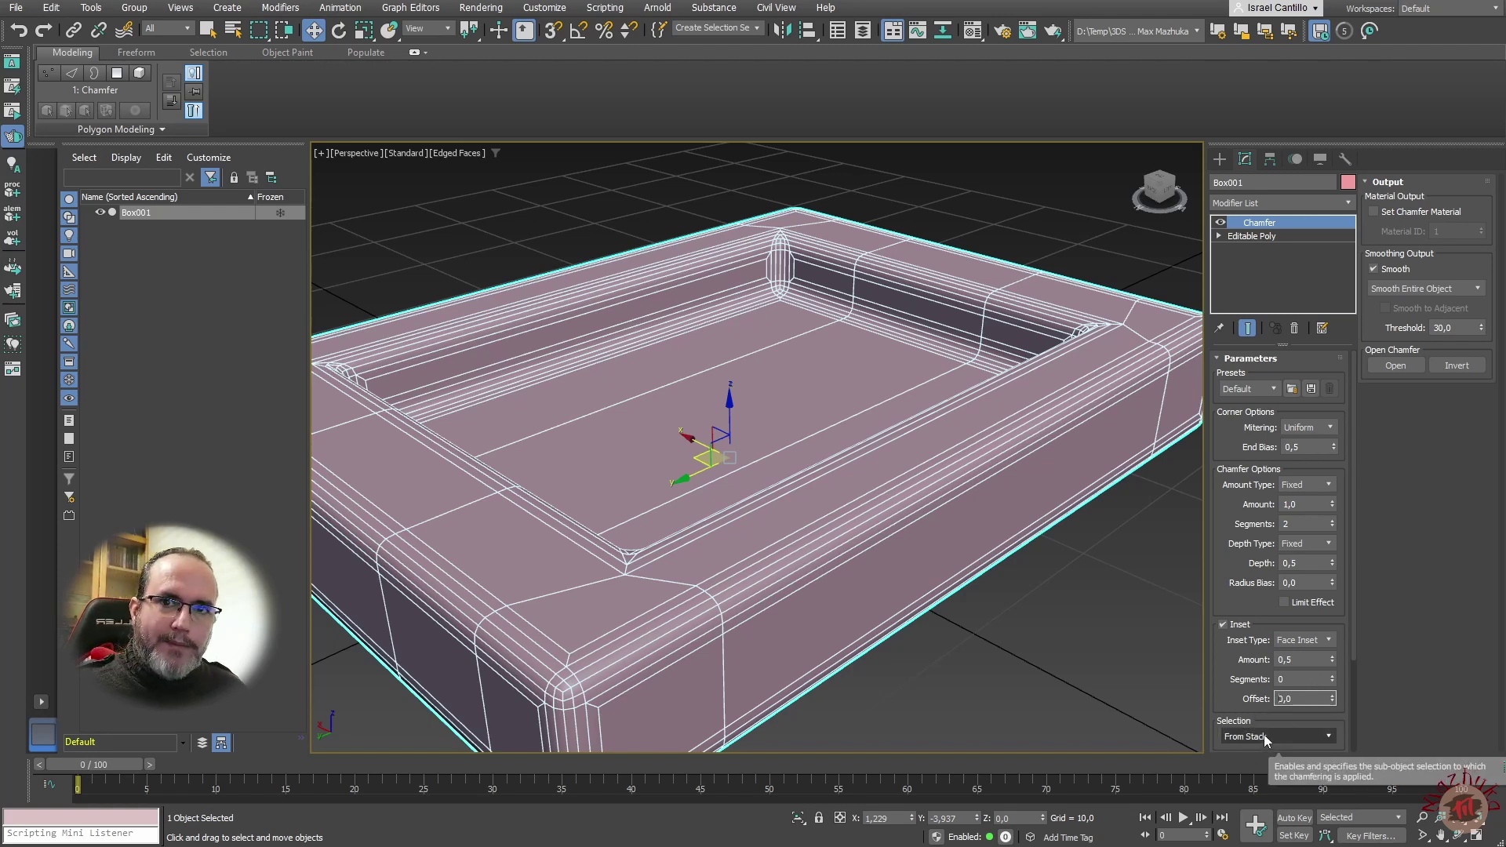
# Review the chamfer's Selection options while keeping From Stack, and expand and activate the Editable Poly level in the modifier stack
pyautogui.moveTo(1263, 734)
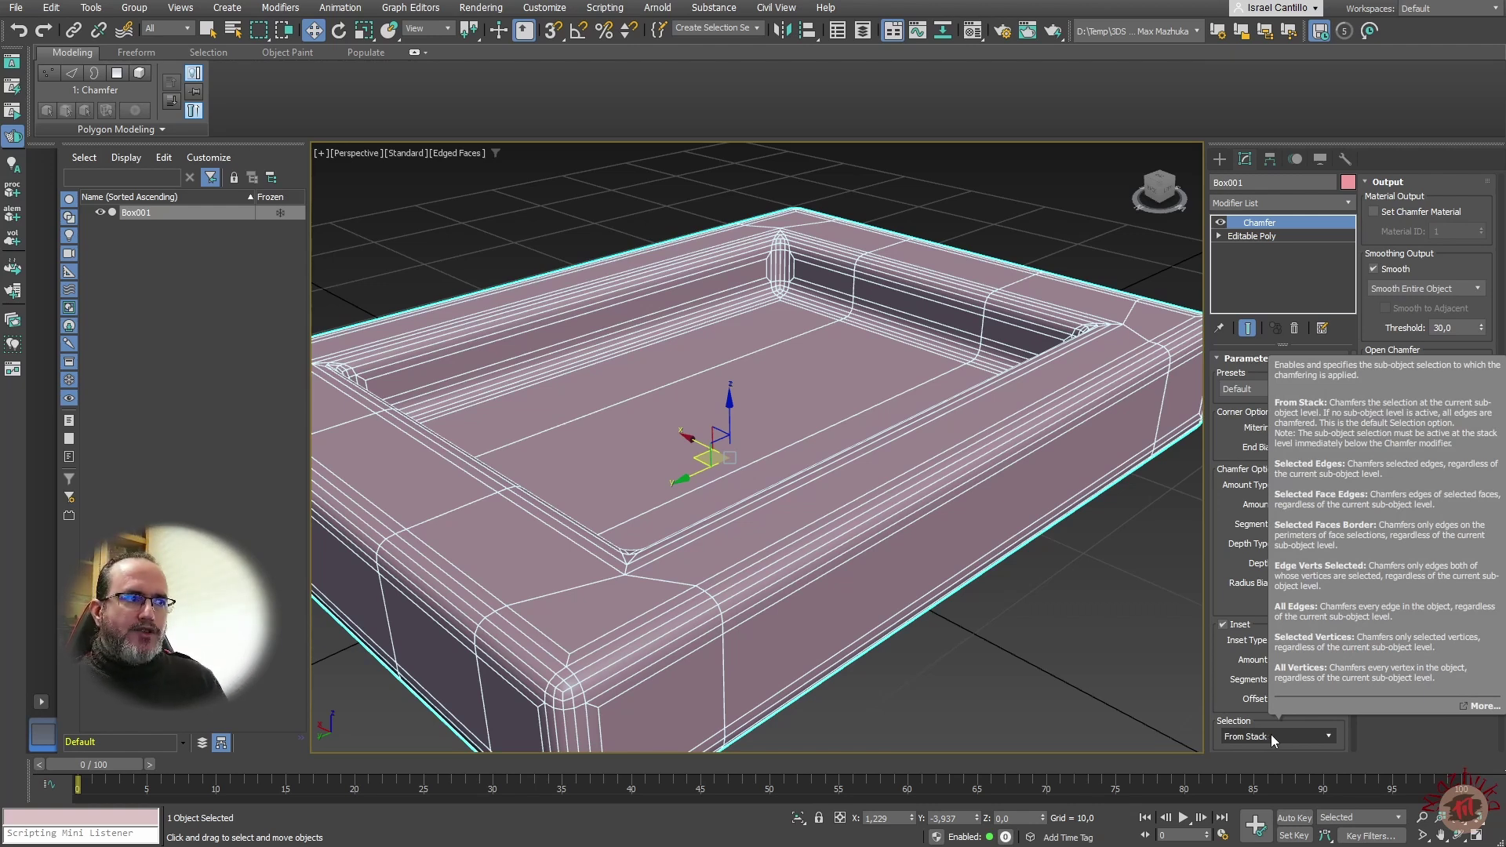
pyautogui.click(1362, 733)
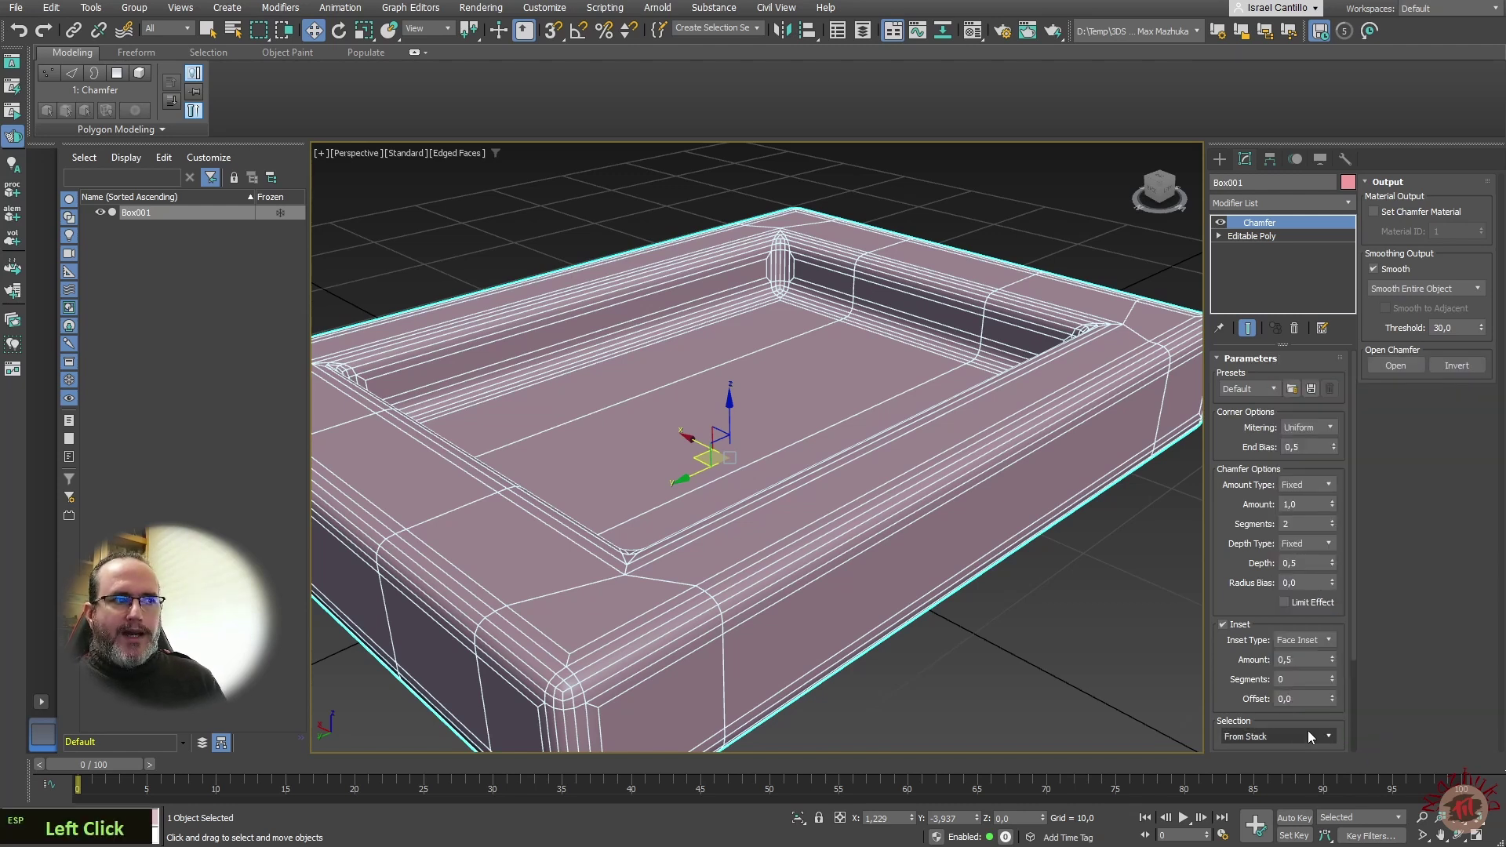
pyautogui.click(1219, 235)
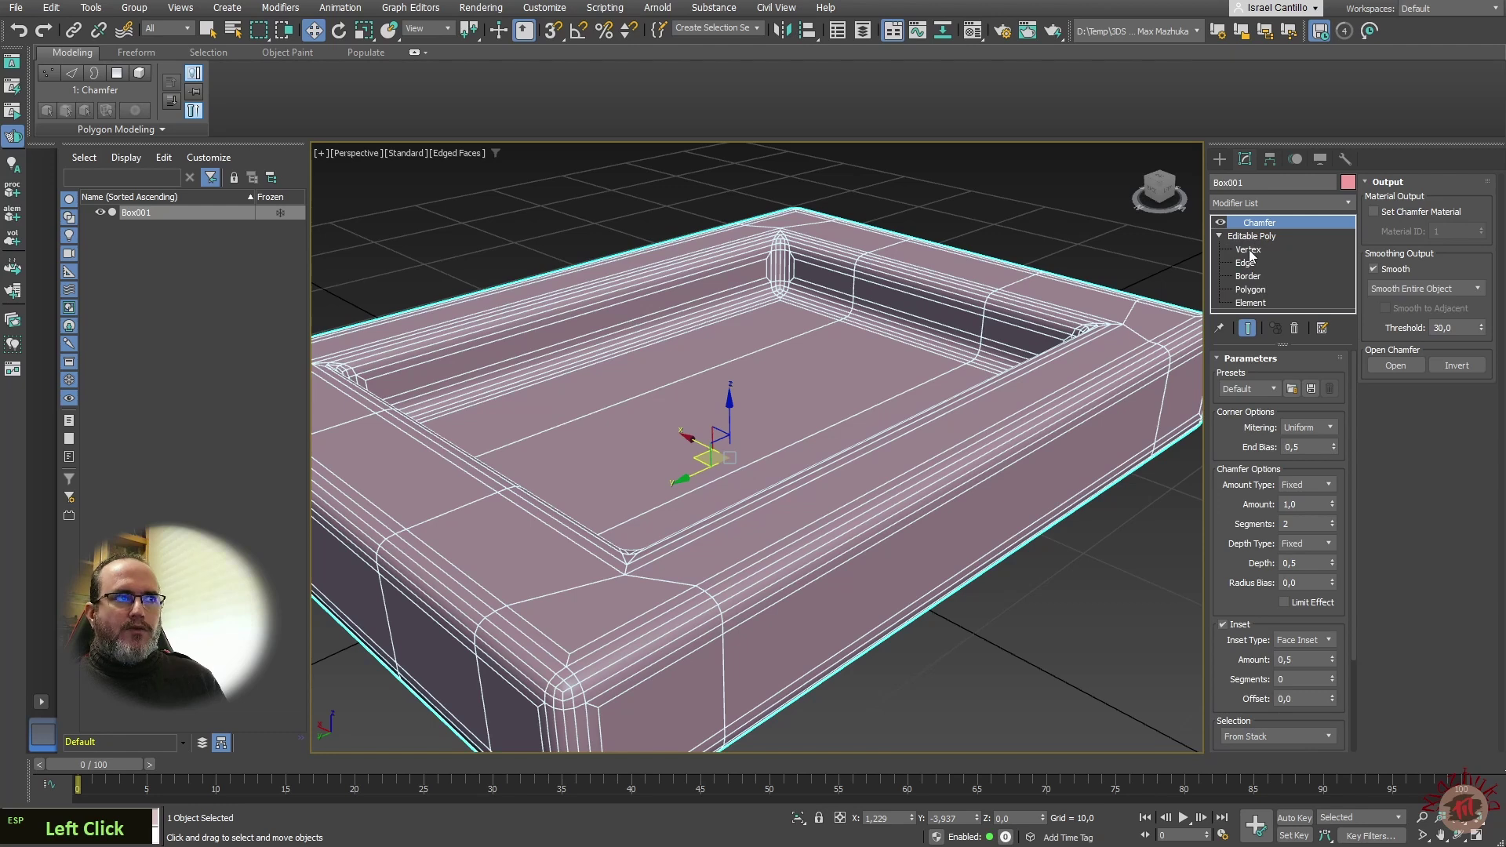
pyautogui.click(1331, 734)
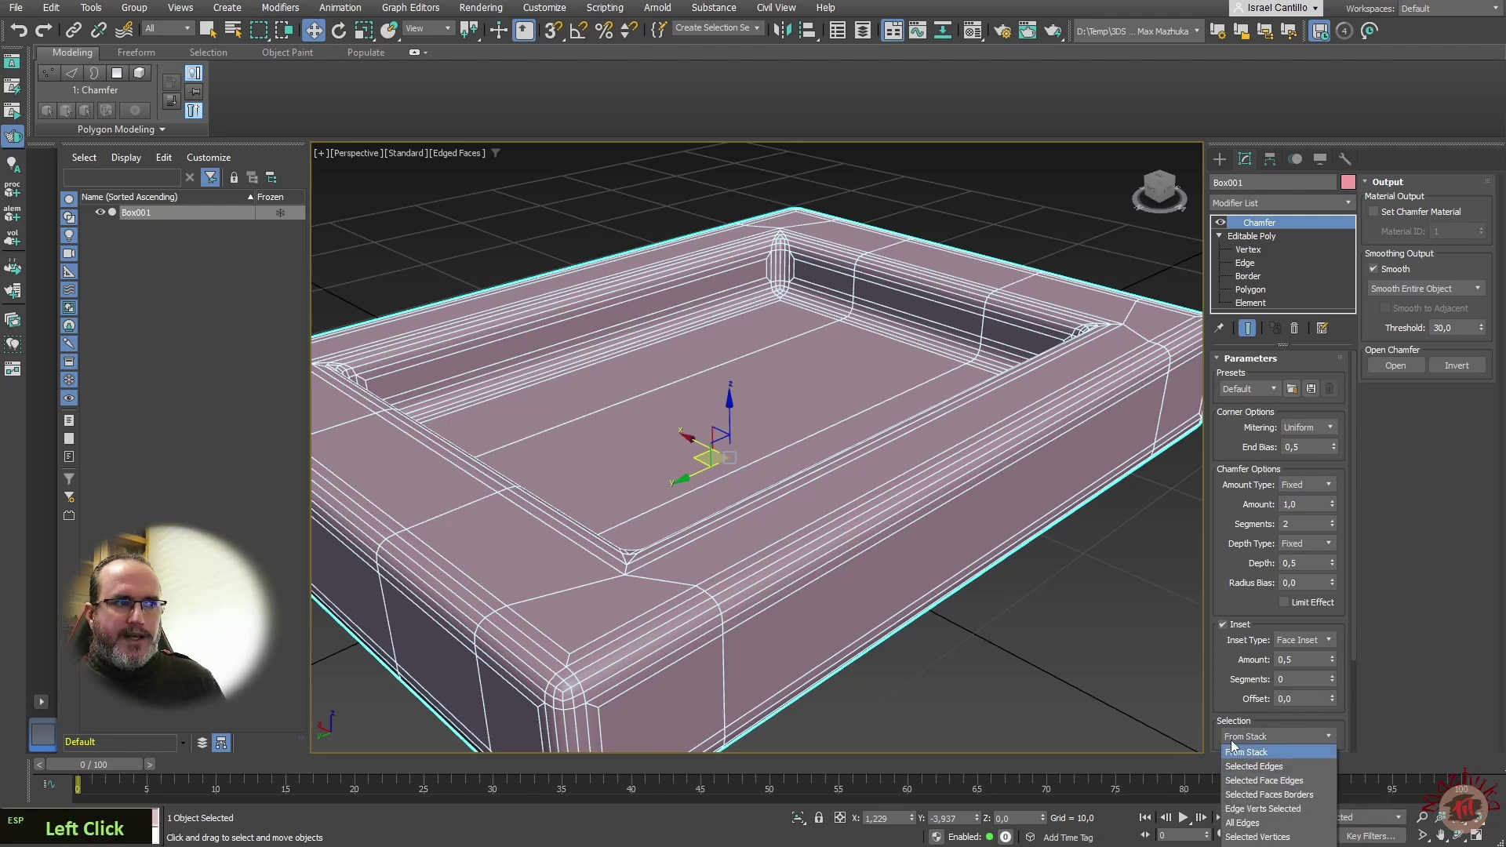
pyautogui.click(1247, 739)
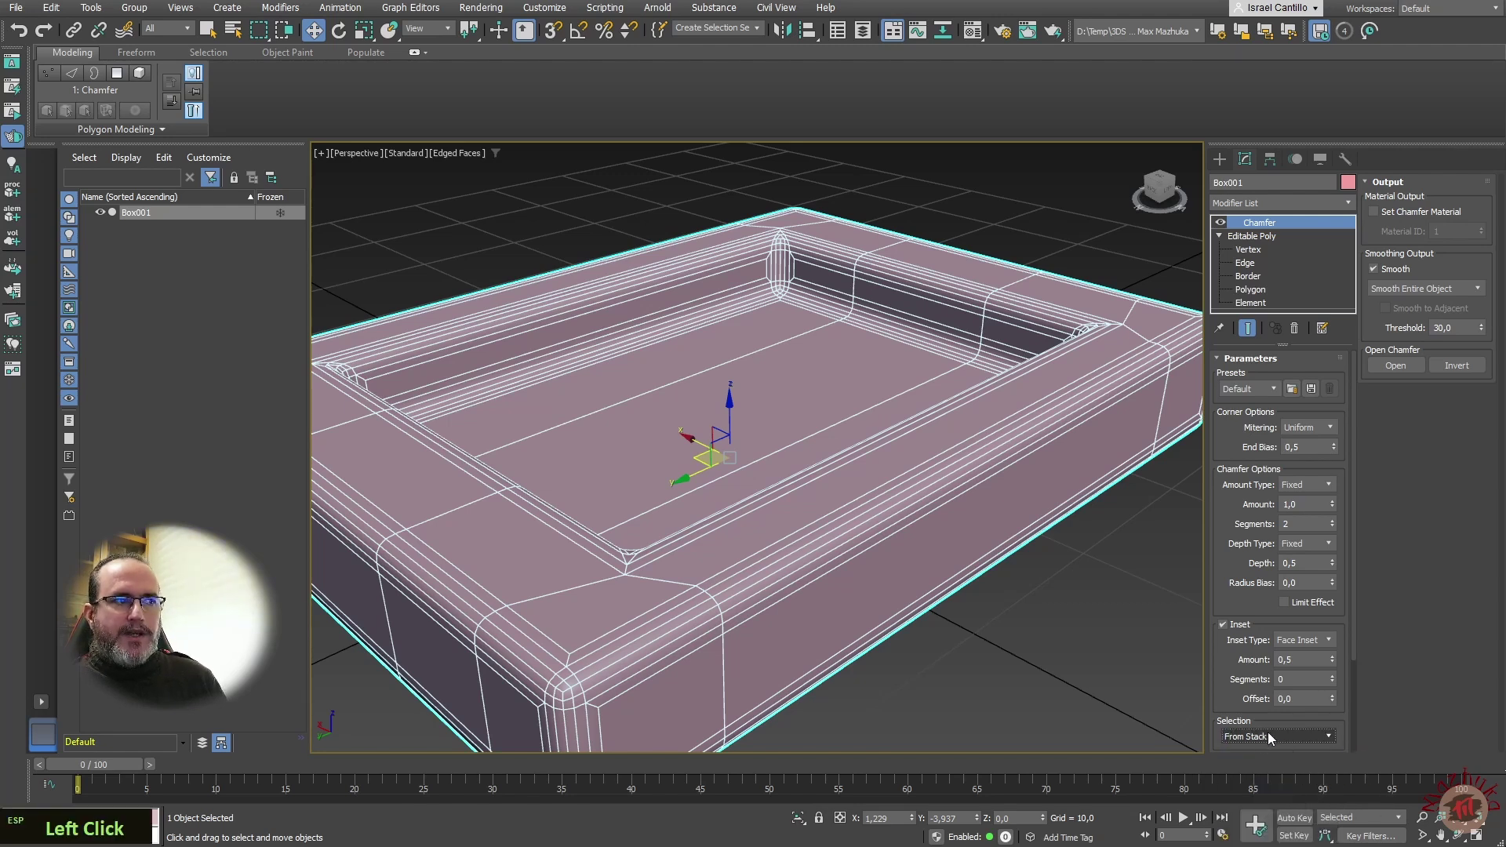
pyautogui.click(1260, 234)
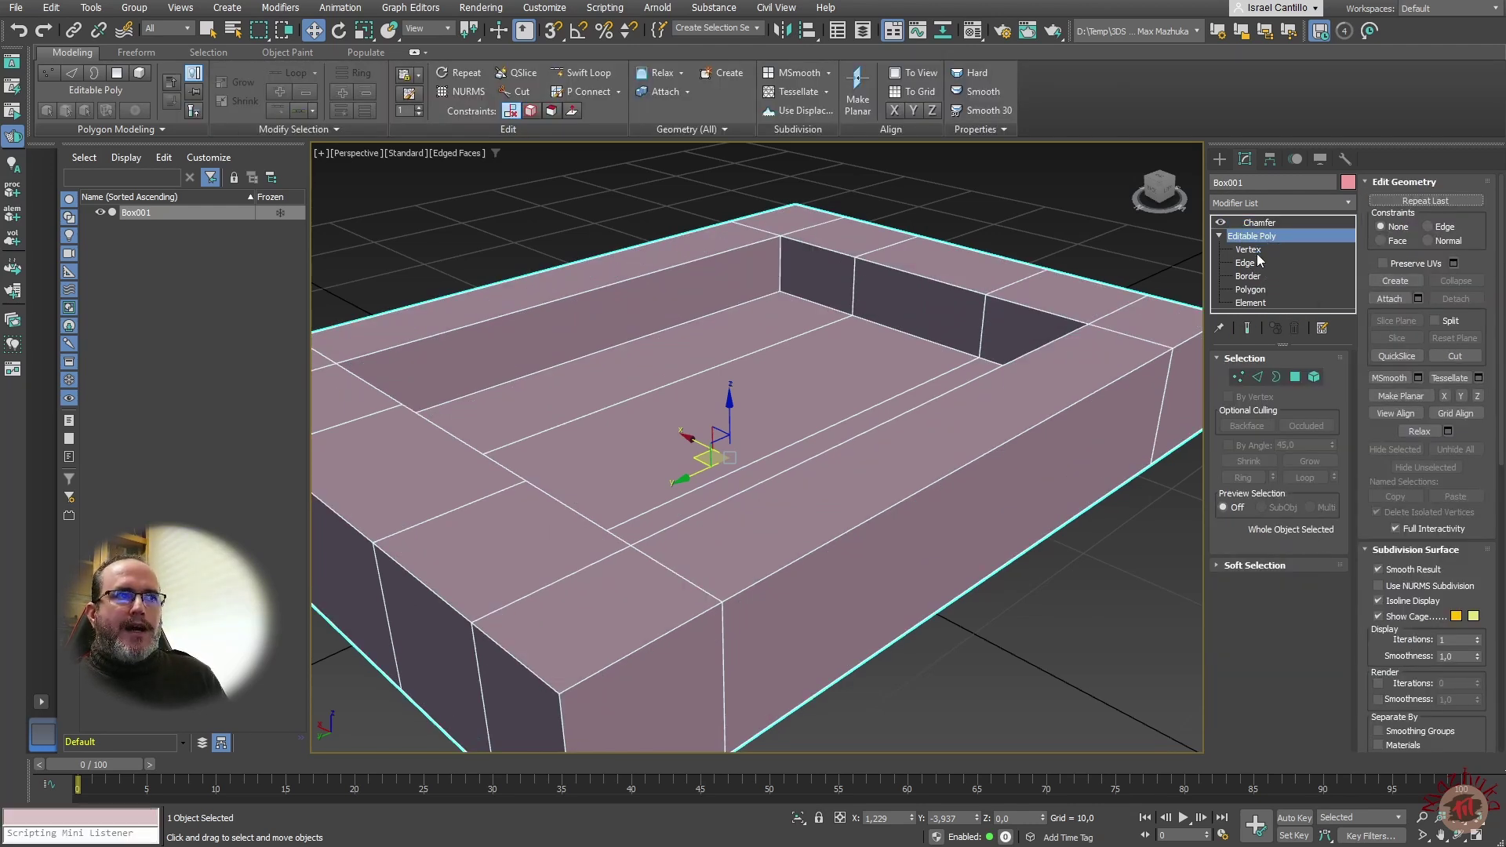
# Select two parallel edges on the box's far rim at Edge level, check the chamfer on them, and turn on the end-result display
pyautogui.click(1246, 263)
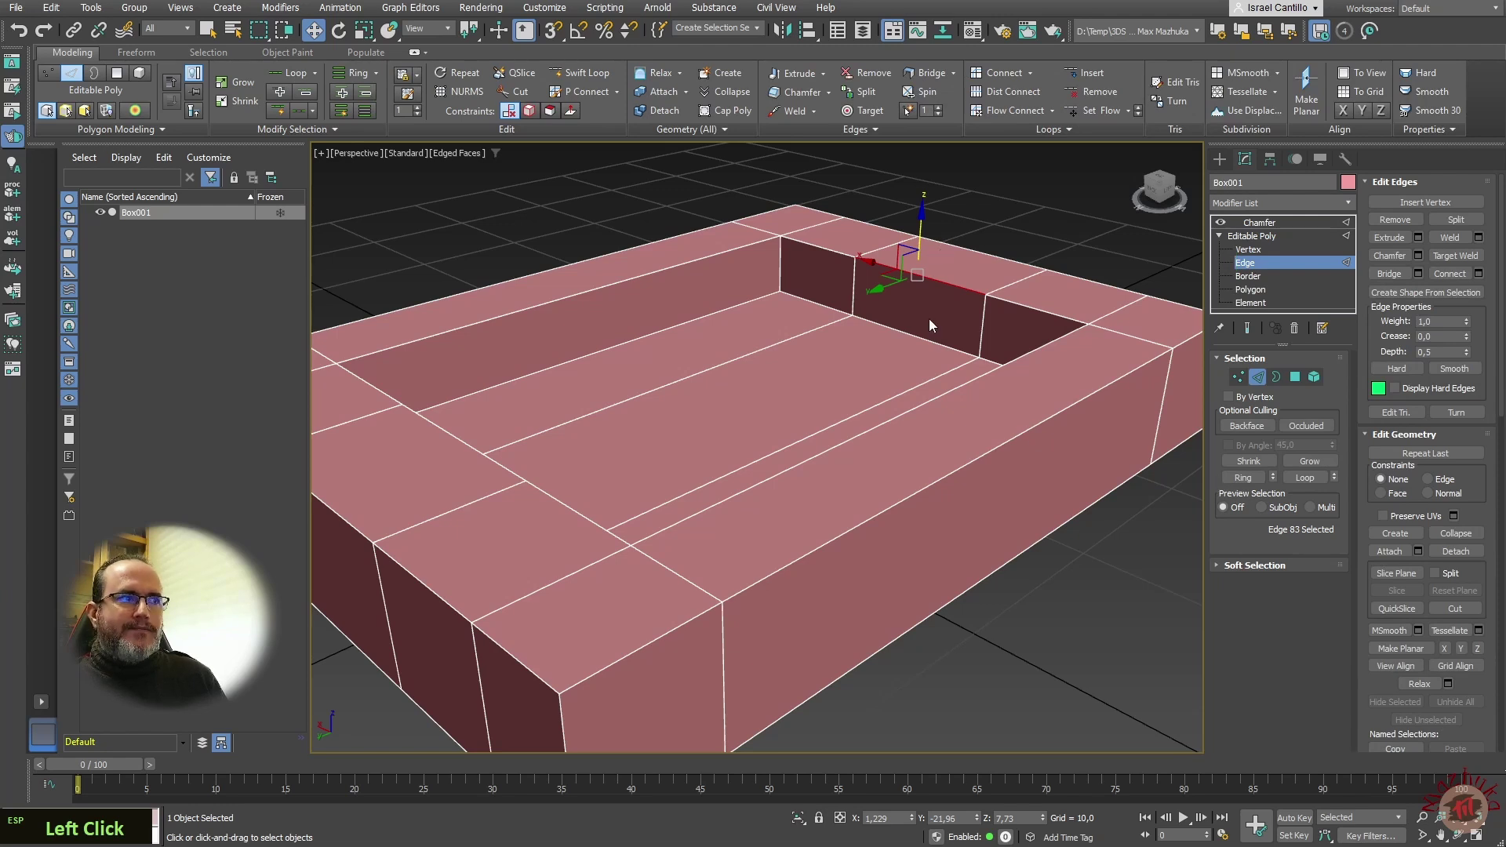
pyautogui.keyDown('ctrl'); pyautogui.click(994, 267); pyautogui.keyUp('ctrl')
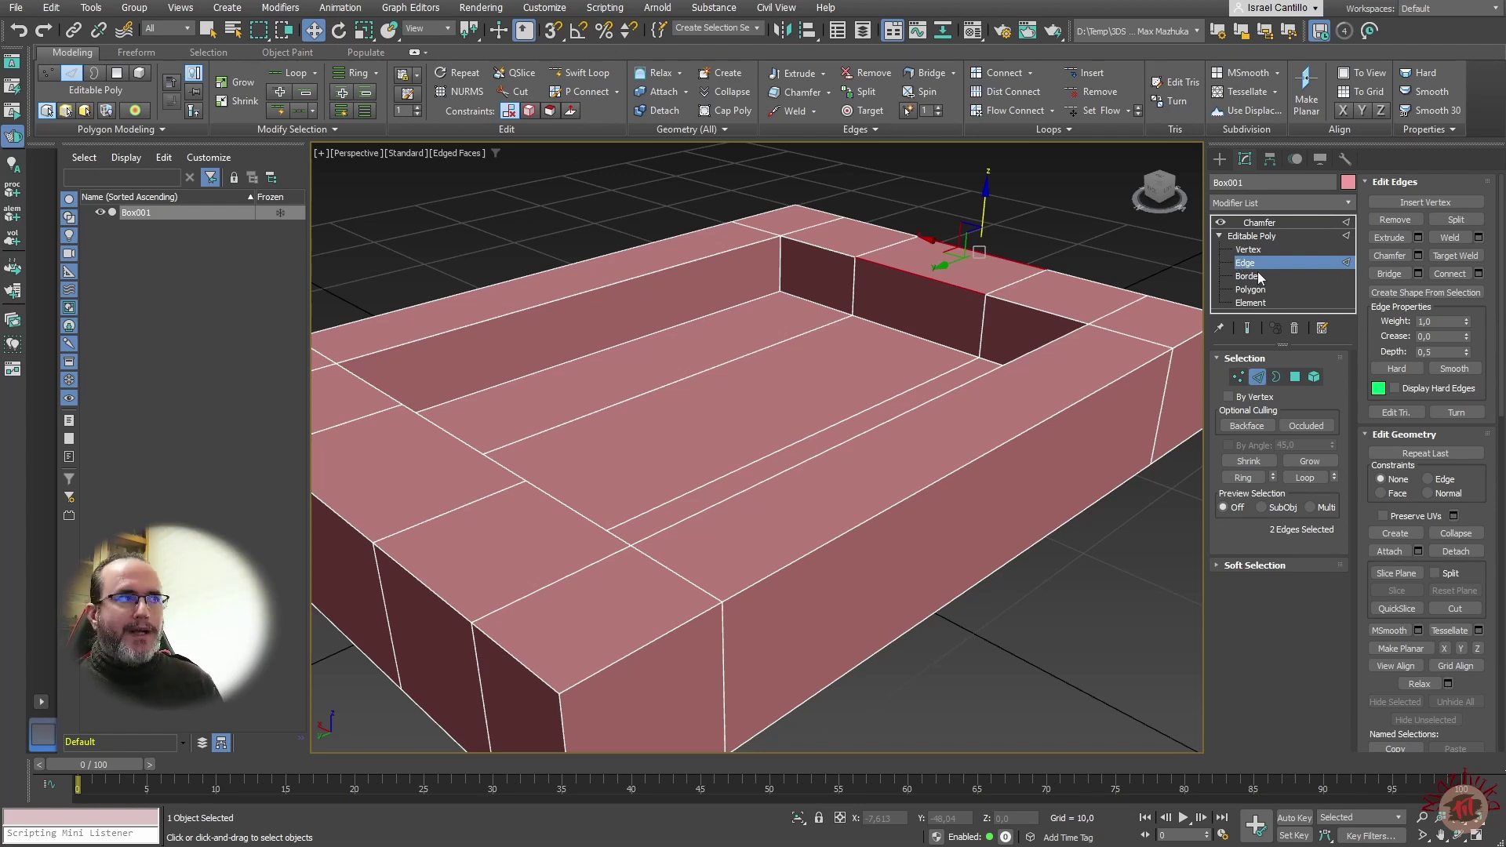
pyautogui.click(1293, 220)
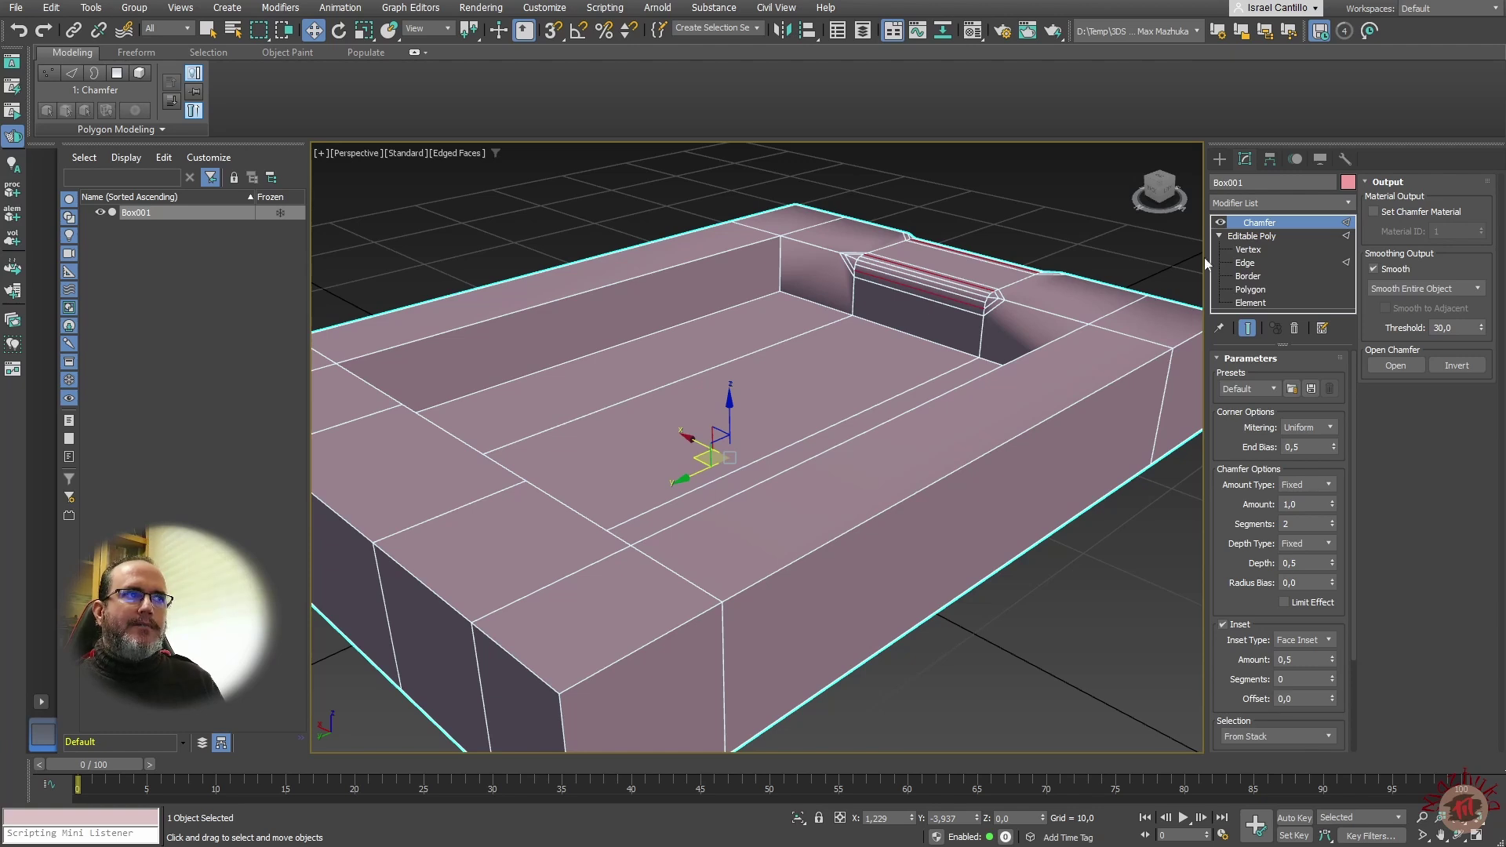
pyautogui.click(1246, 263)
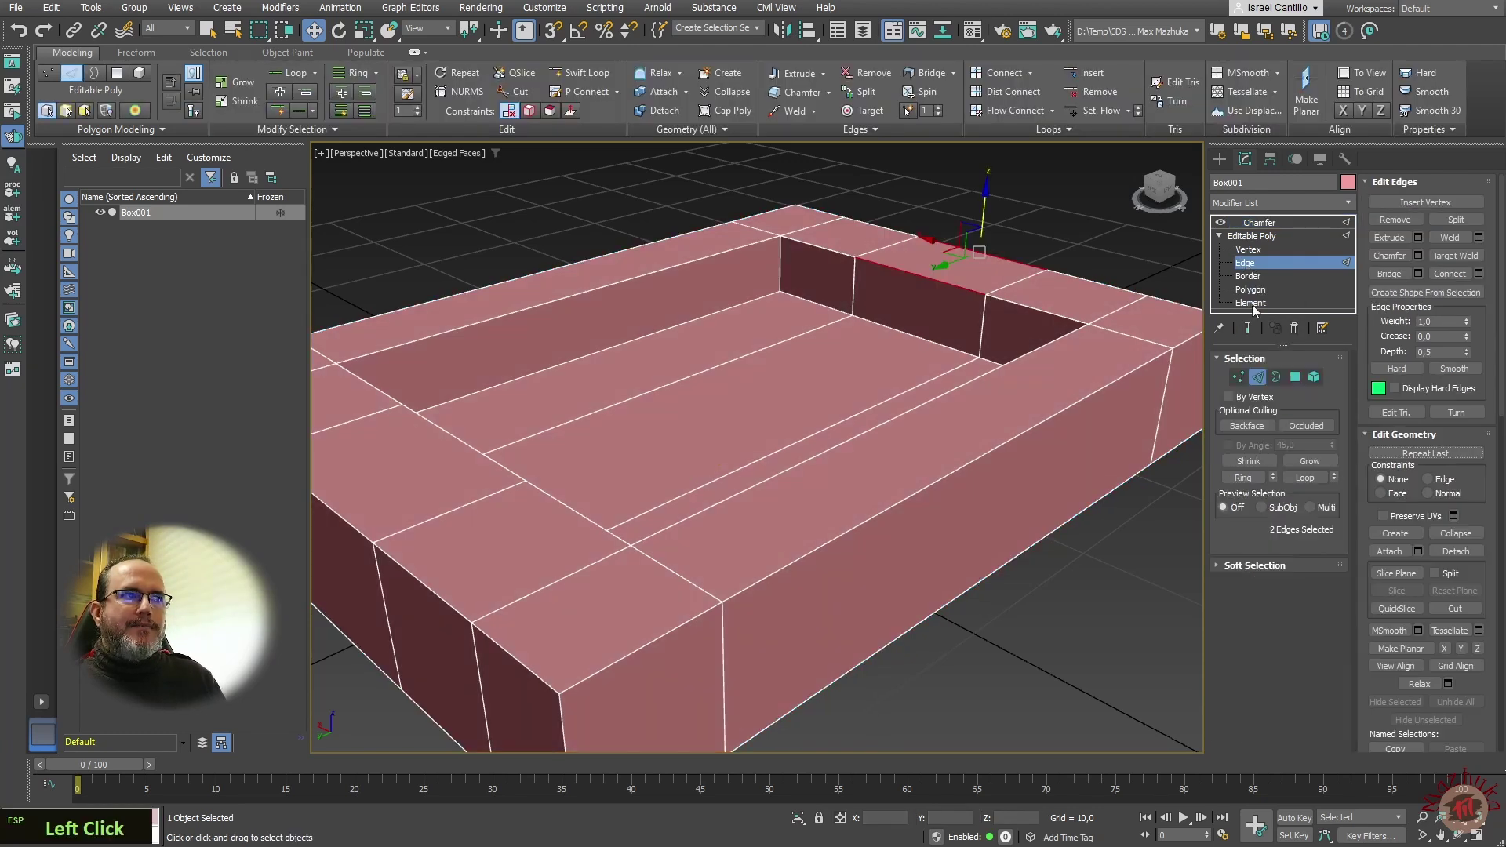
pyautogui.click(1247, 327)
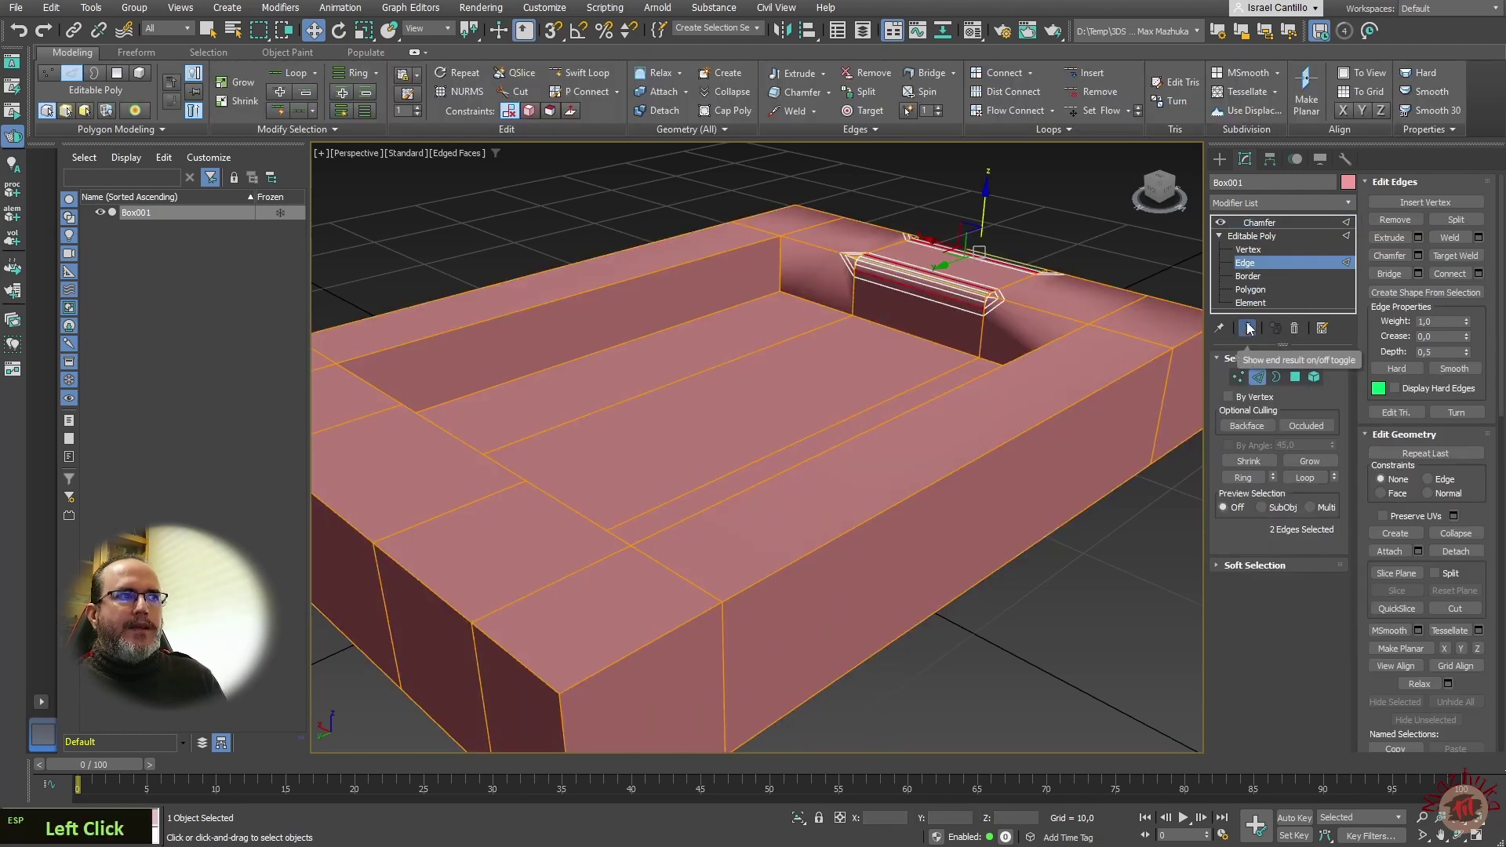
# Select two vertices across the far rim at Vertex level, and two adjacent cavity-floor polygons at Polygon level, to preview stack-driven chamfering
pyautogui.click(1247, 249)
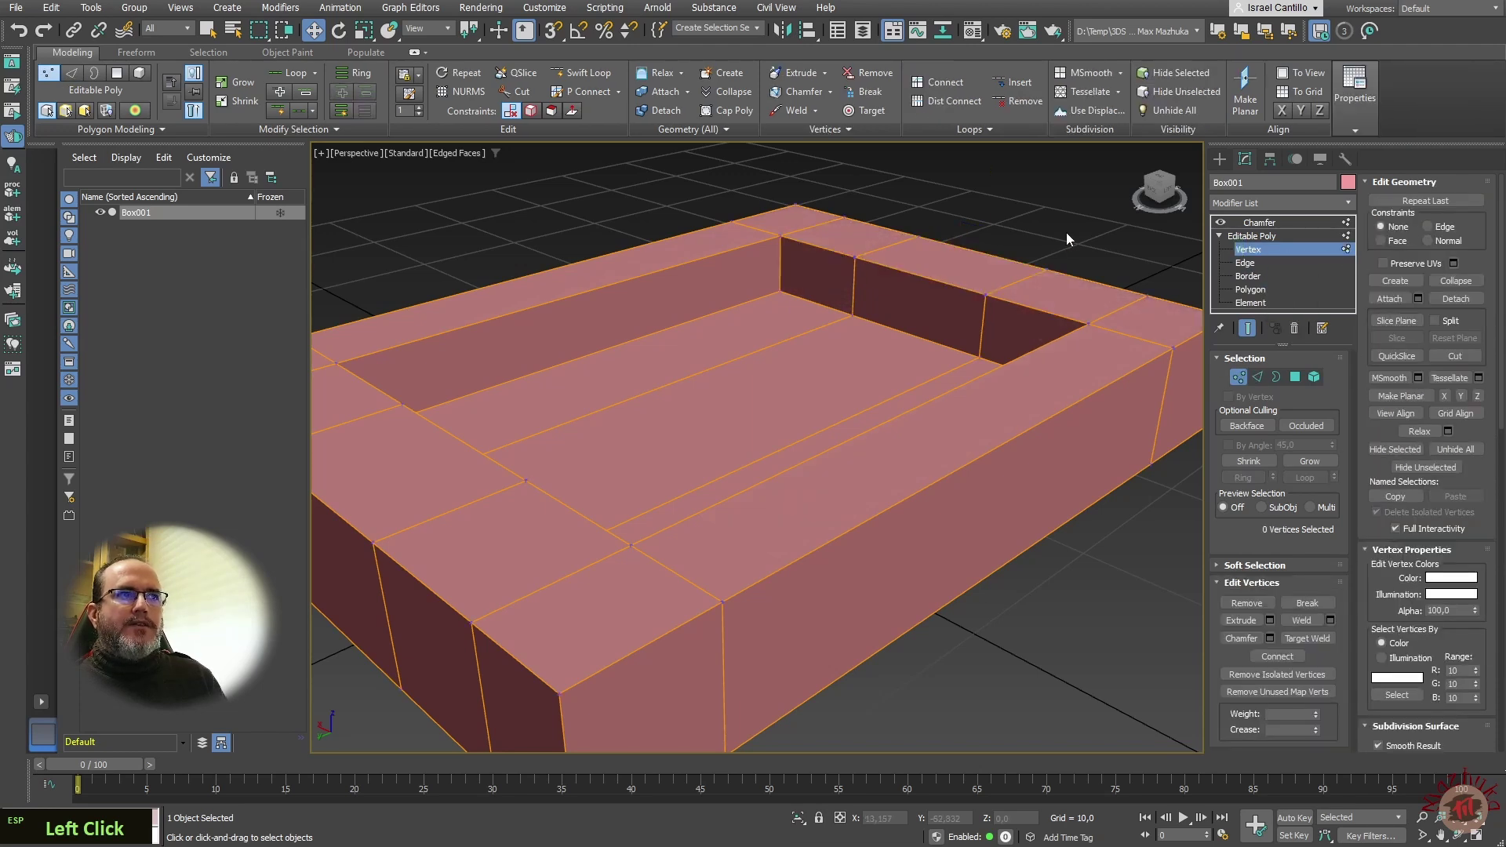
pyautogui.moveTo(1096, 258); pyautogui.dragTo(973, 328)
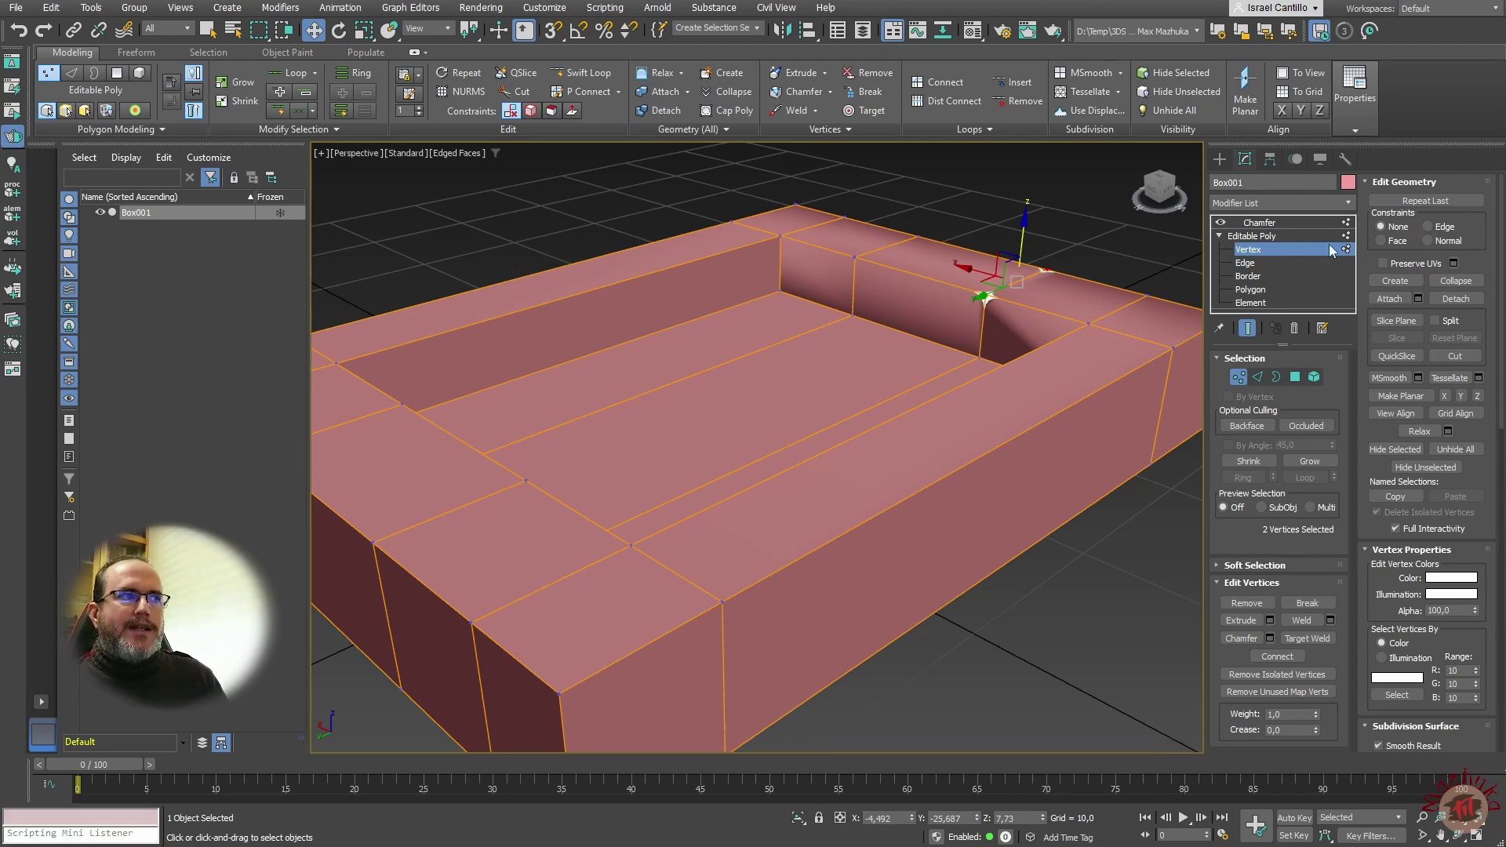
pyautogui.click(1254, 292)
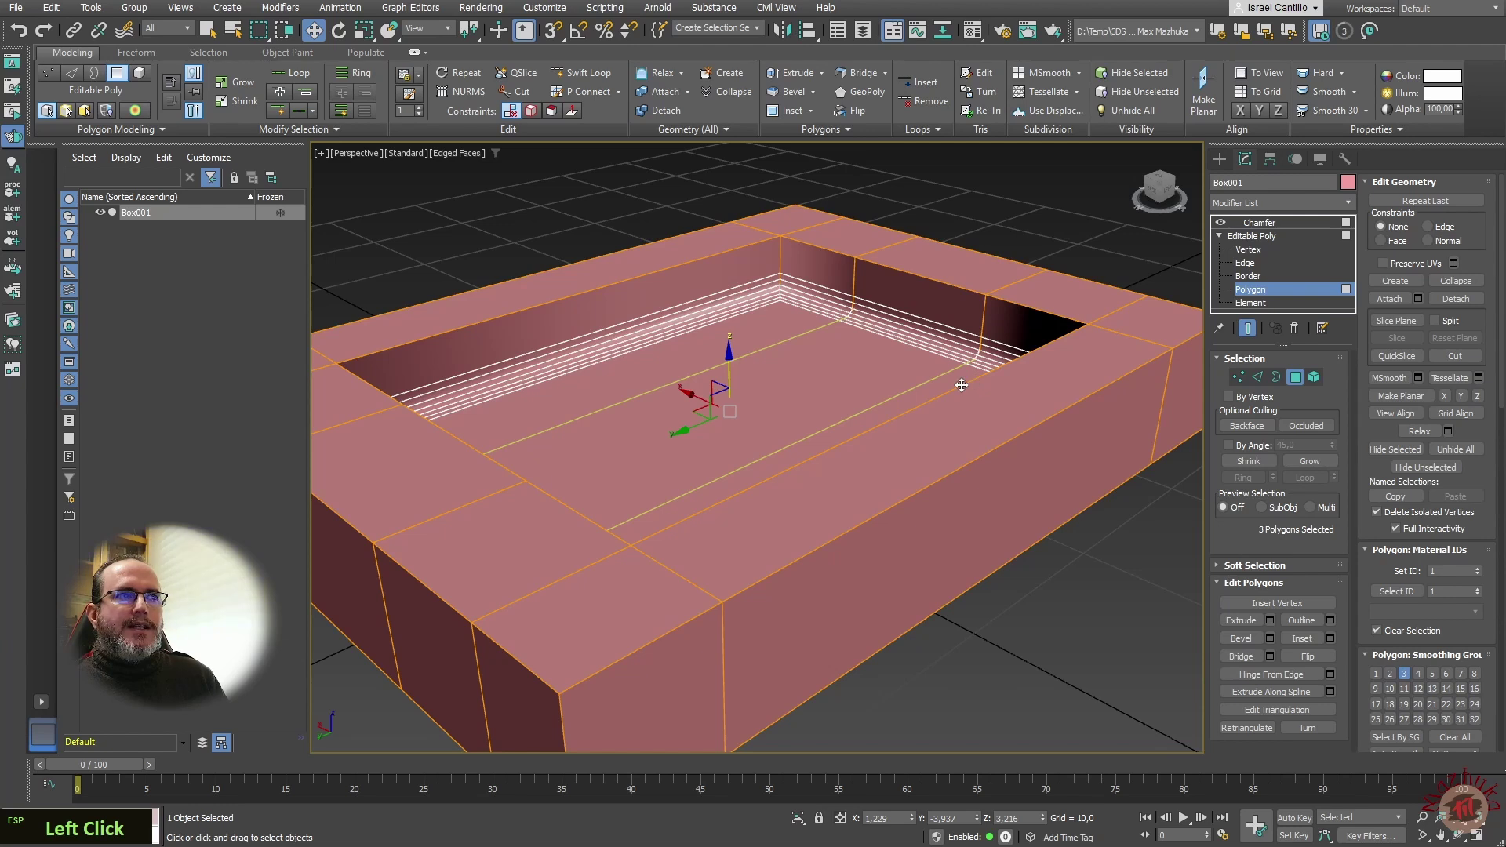
pyautogui.click(740, 349)
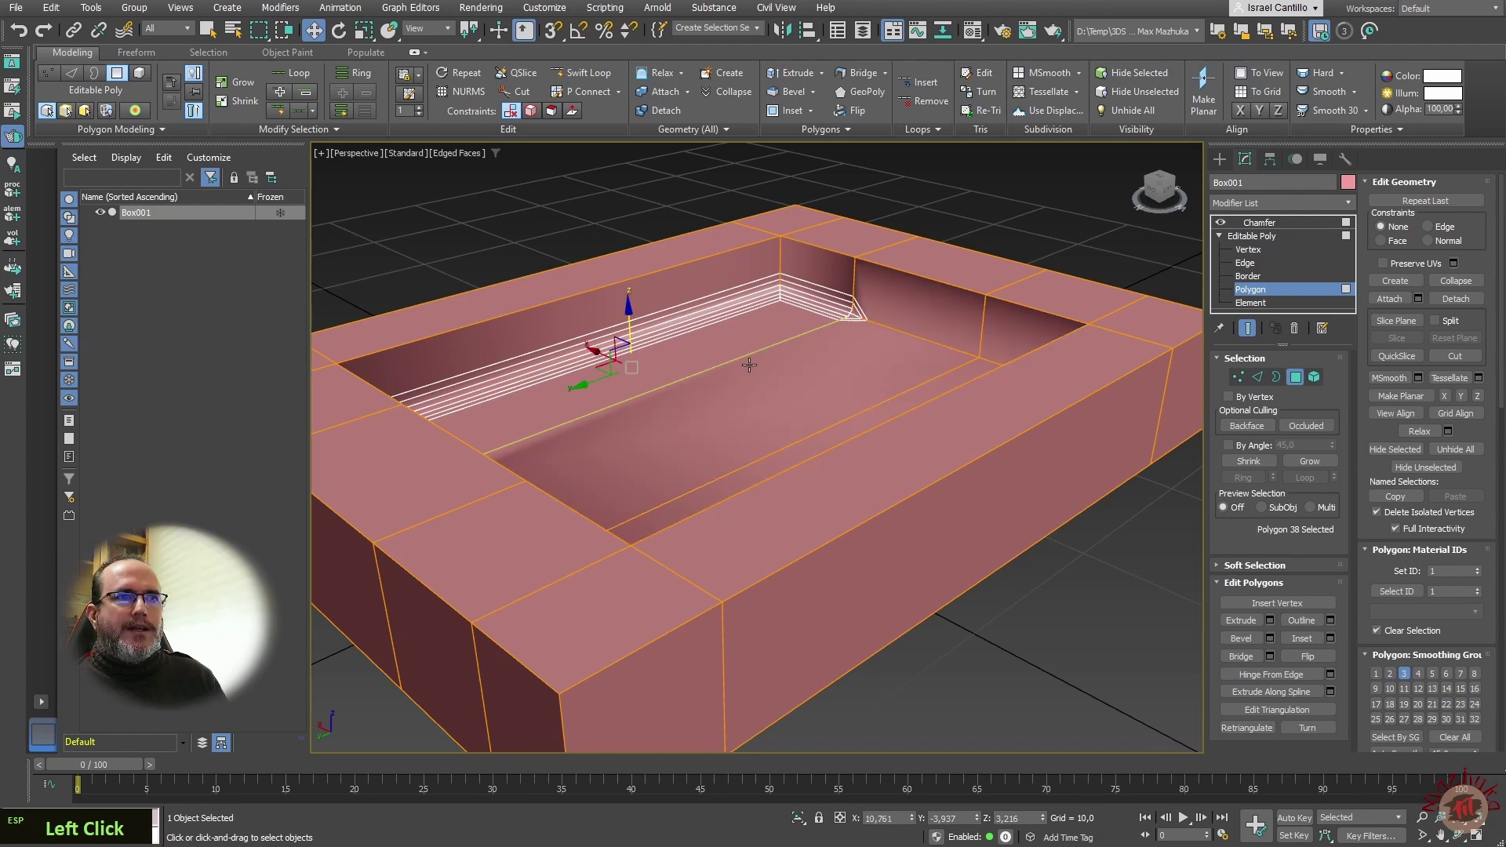
pyautogui.keyDown('ctrl'); pyautogui.click(910, 321); pyautogui.keyUp('ctrl')
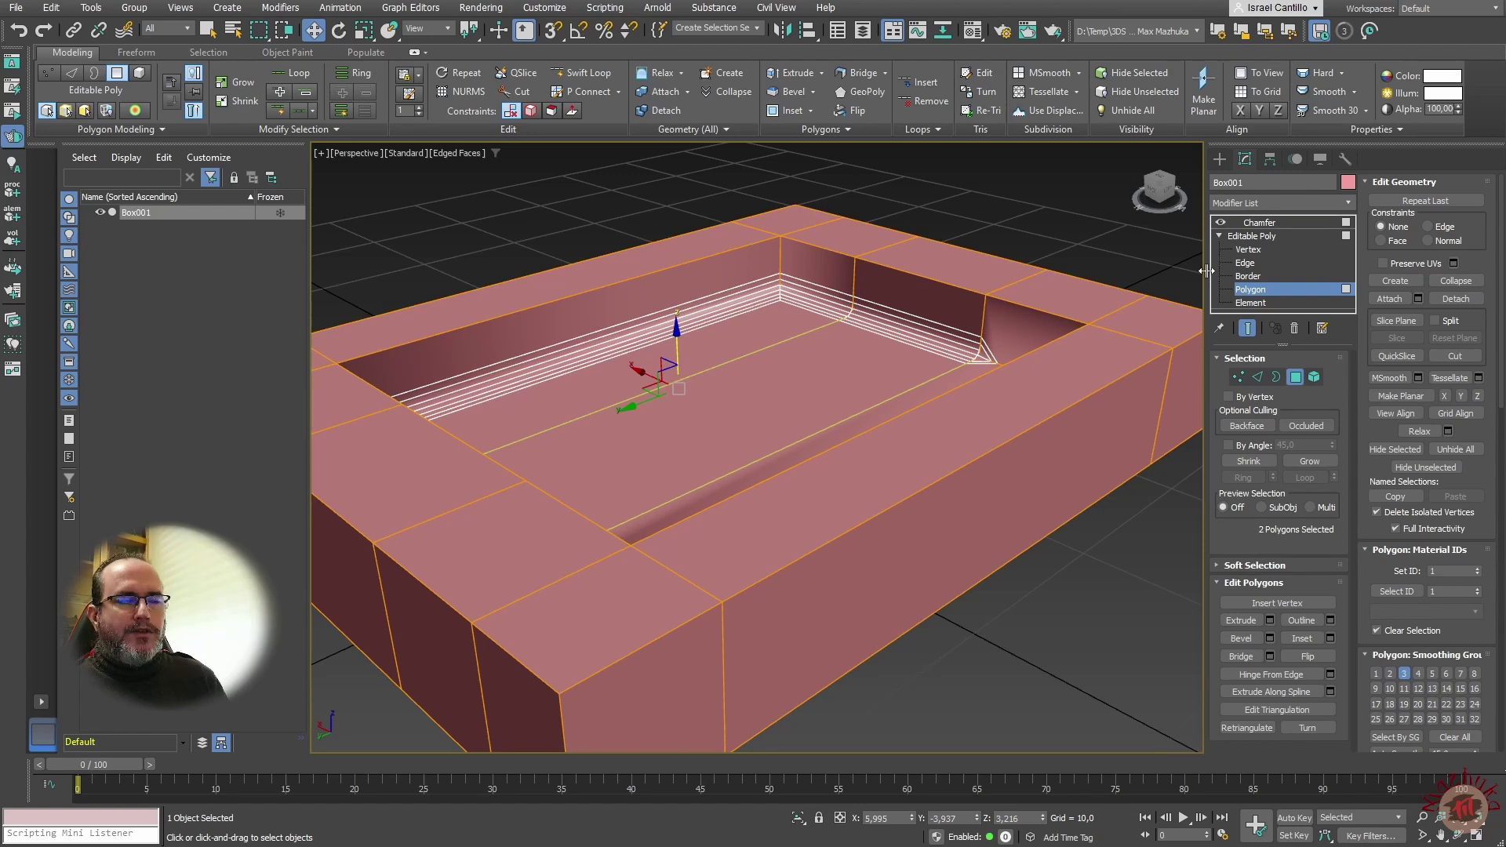
# Return to the Chamfer modifier and compare the Selected Edges, Selected Face Edges and Selected Faces Borders selection options
pyautogui.click(1259, 223)
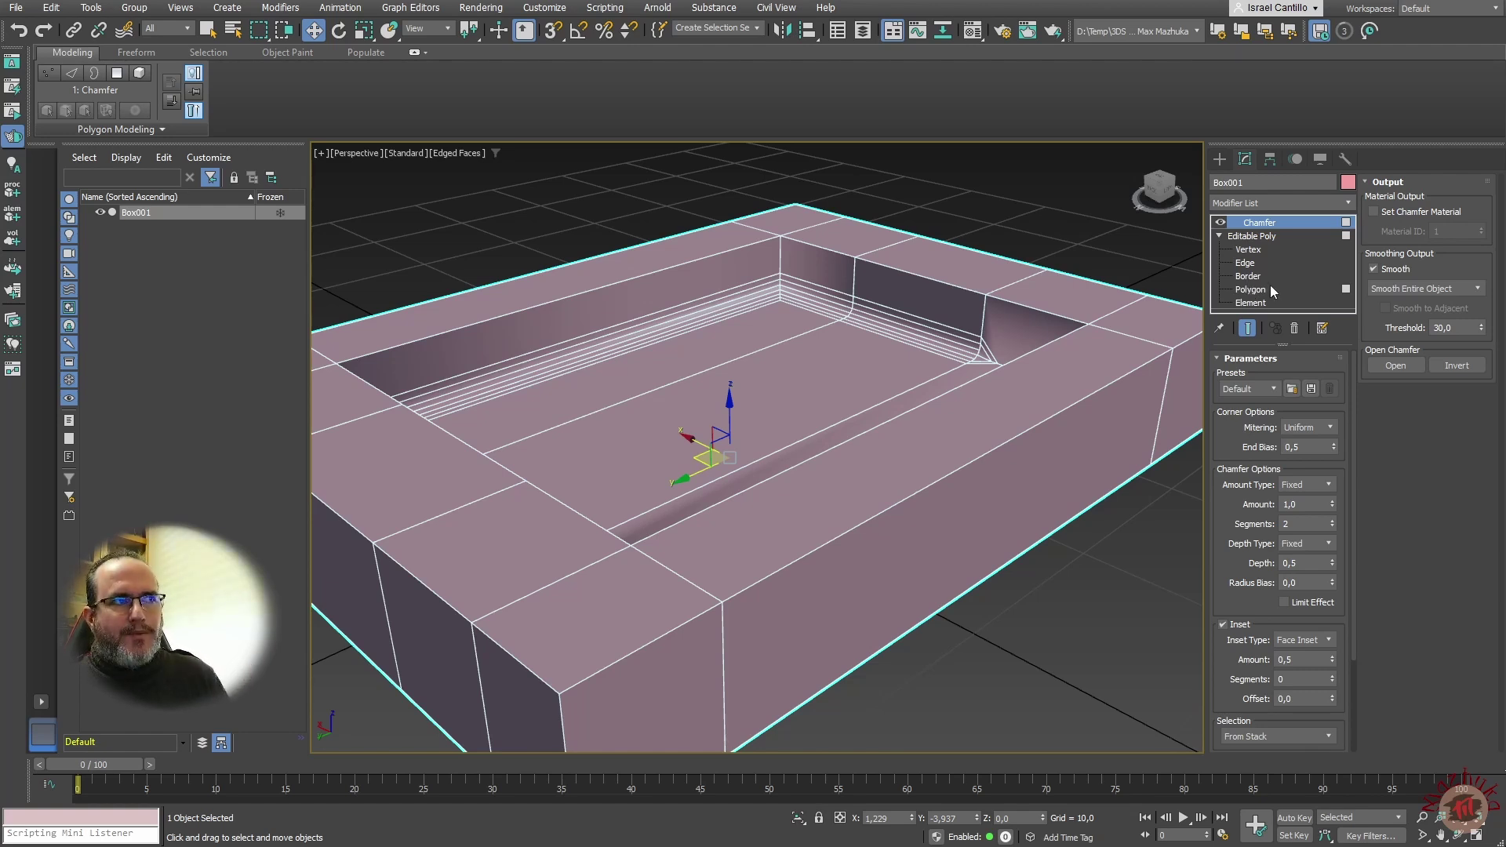
pyautogui.click(1330, 736)
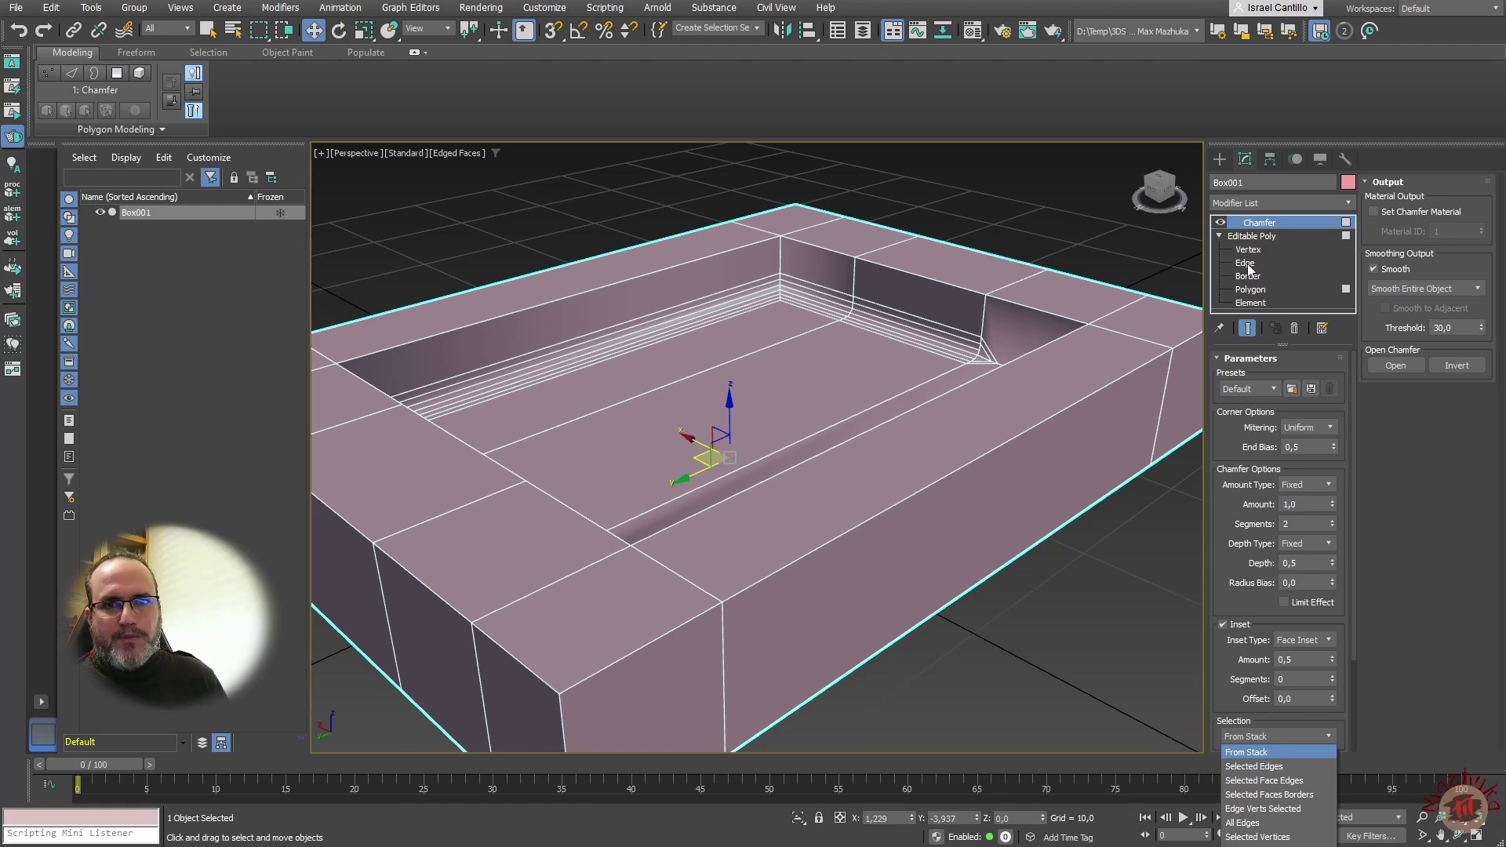
pyautogui.click(1267, 766)
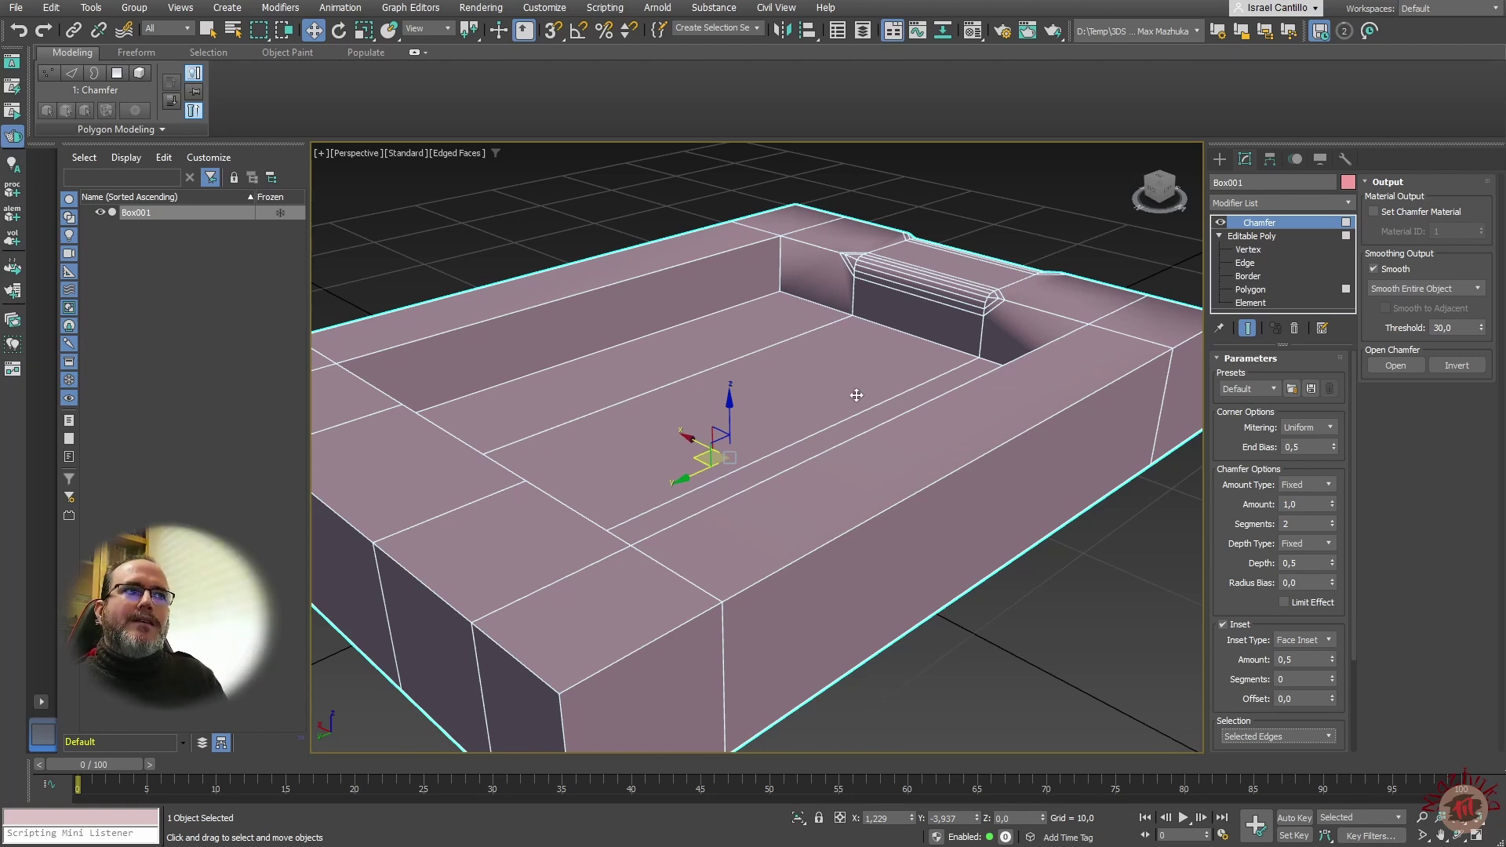
pyautogui.click(1330, 736)
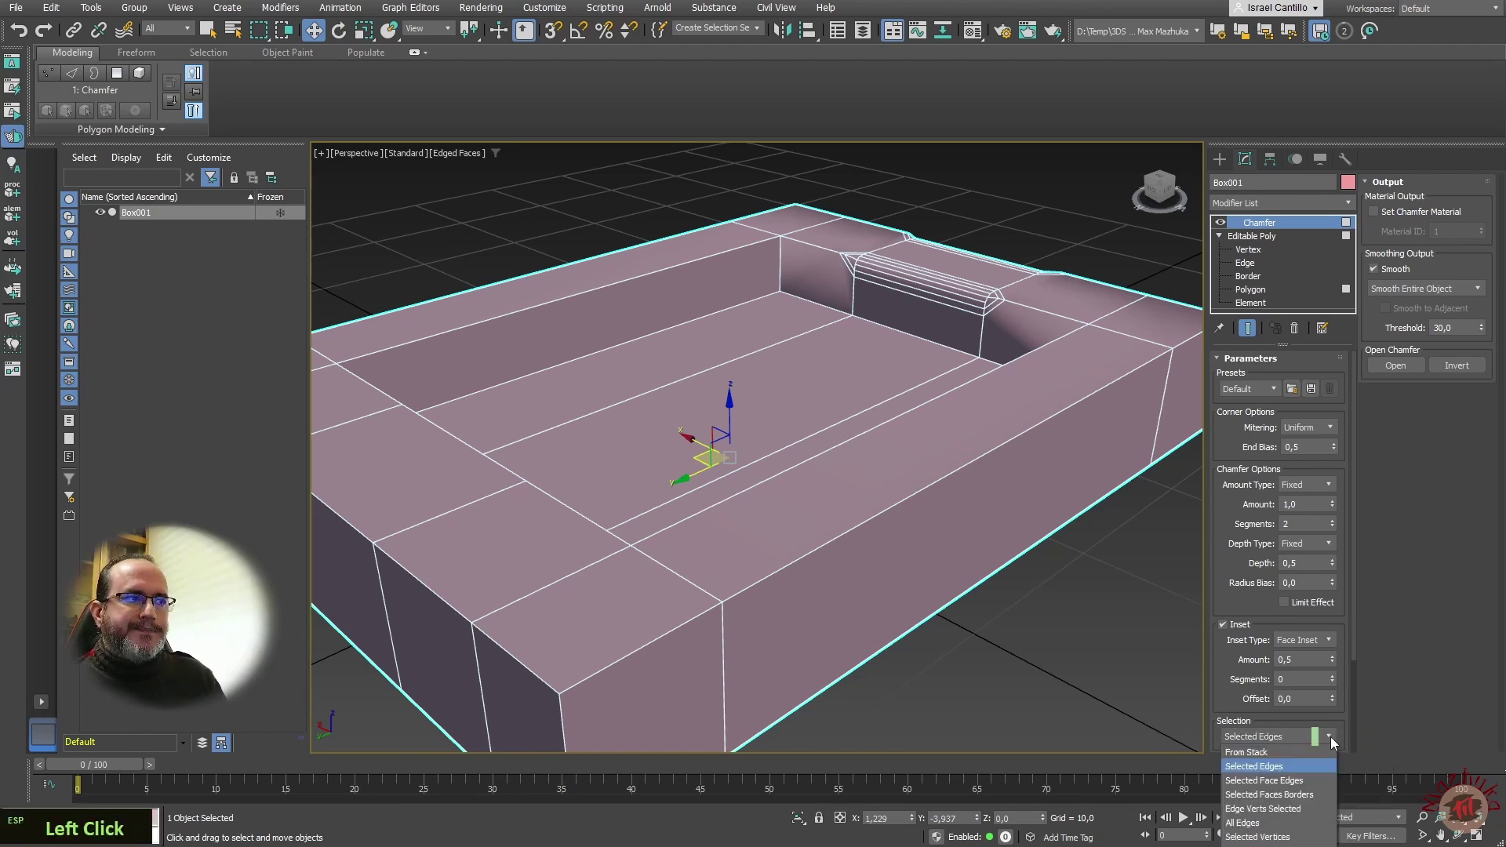
pyautogui.click(1285, 781)
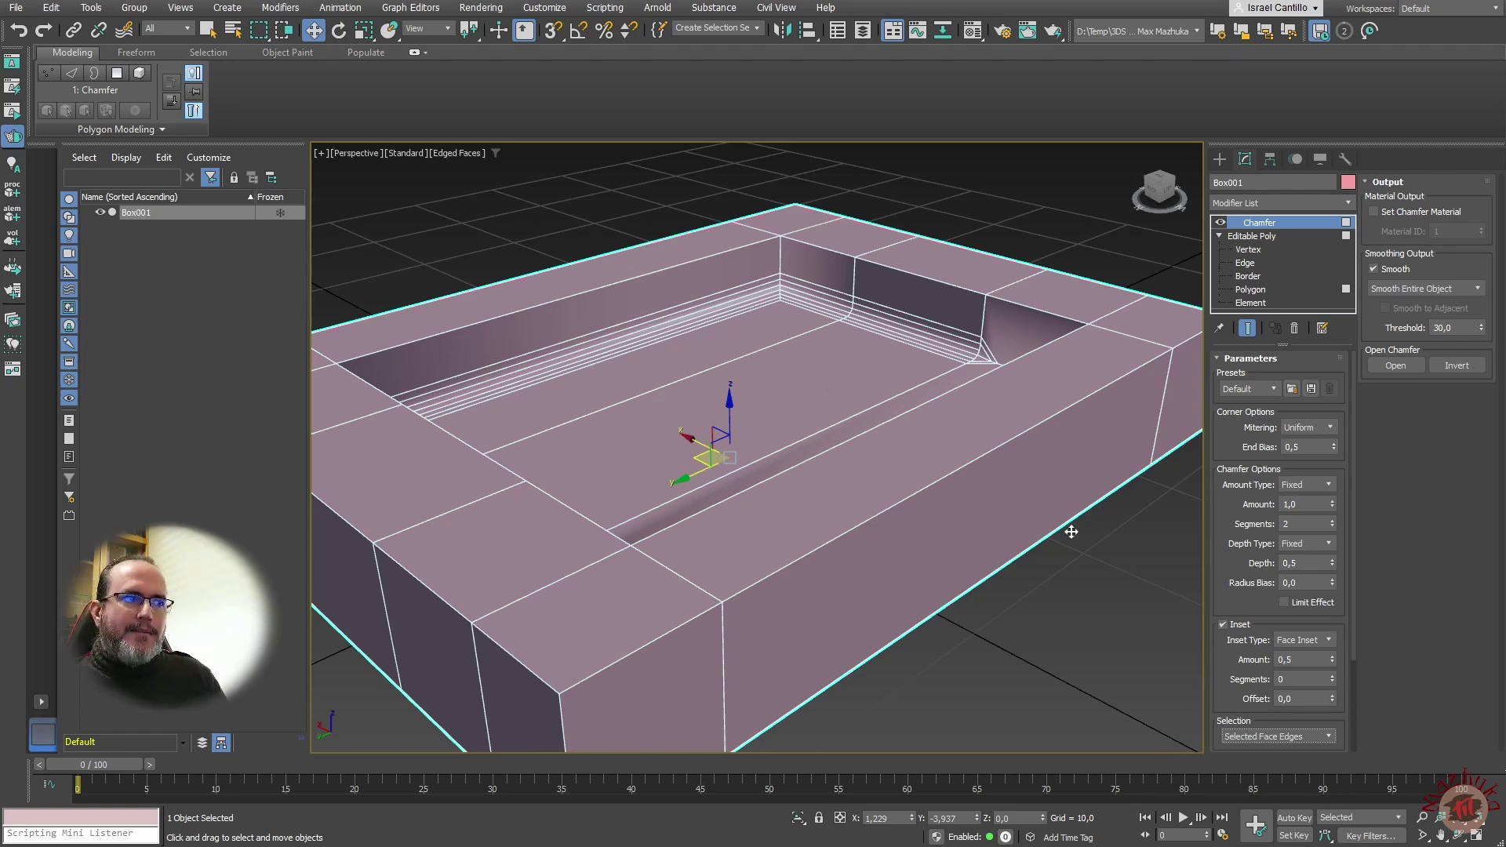
pyautogui.click(1331, 738)
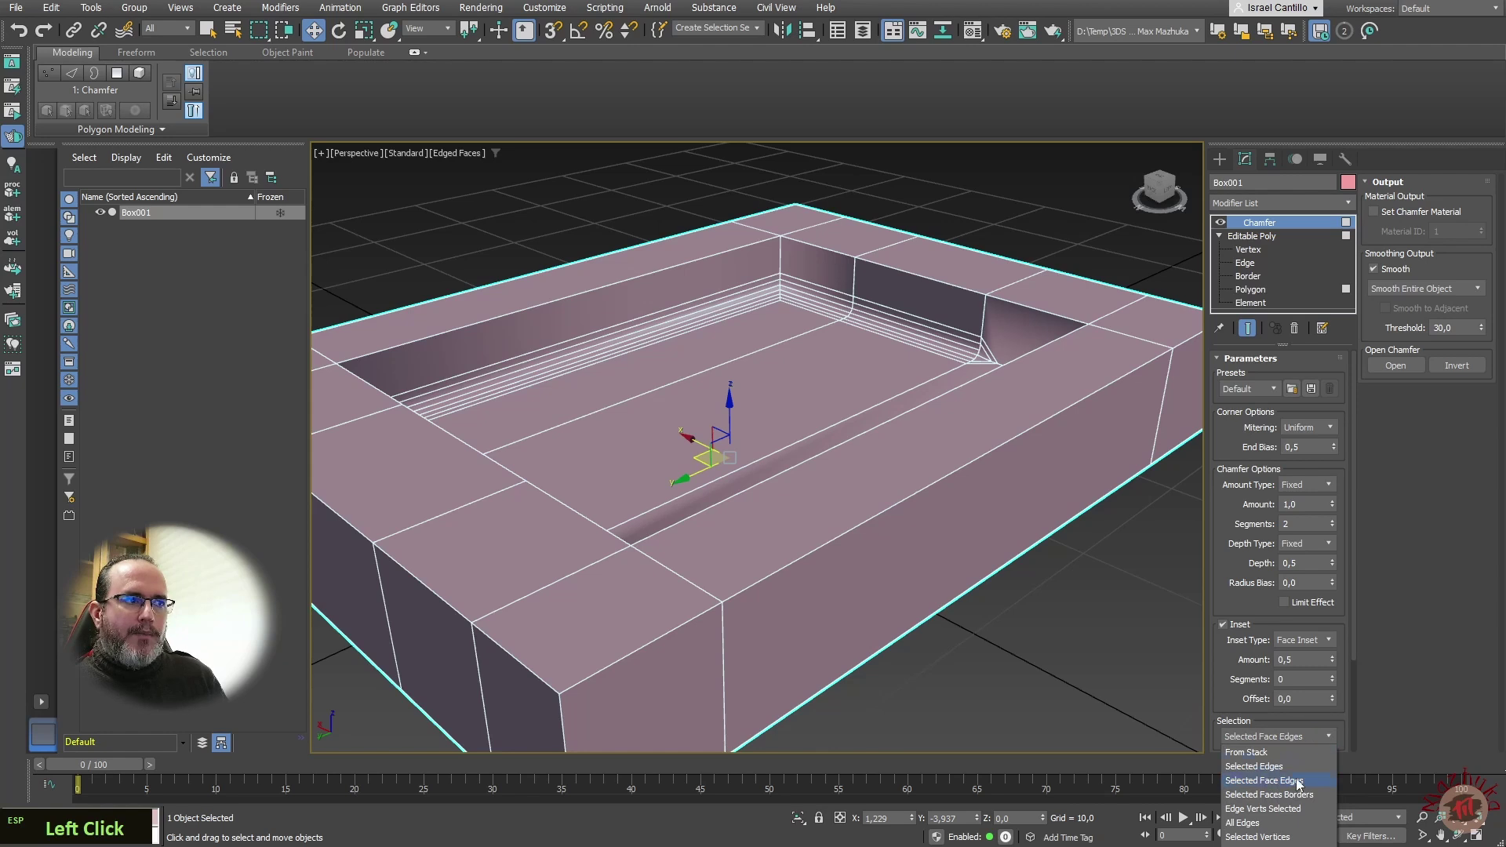
pyautogui.click(1257, 796)
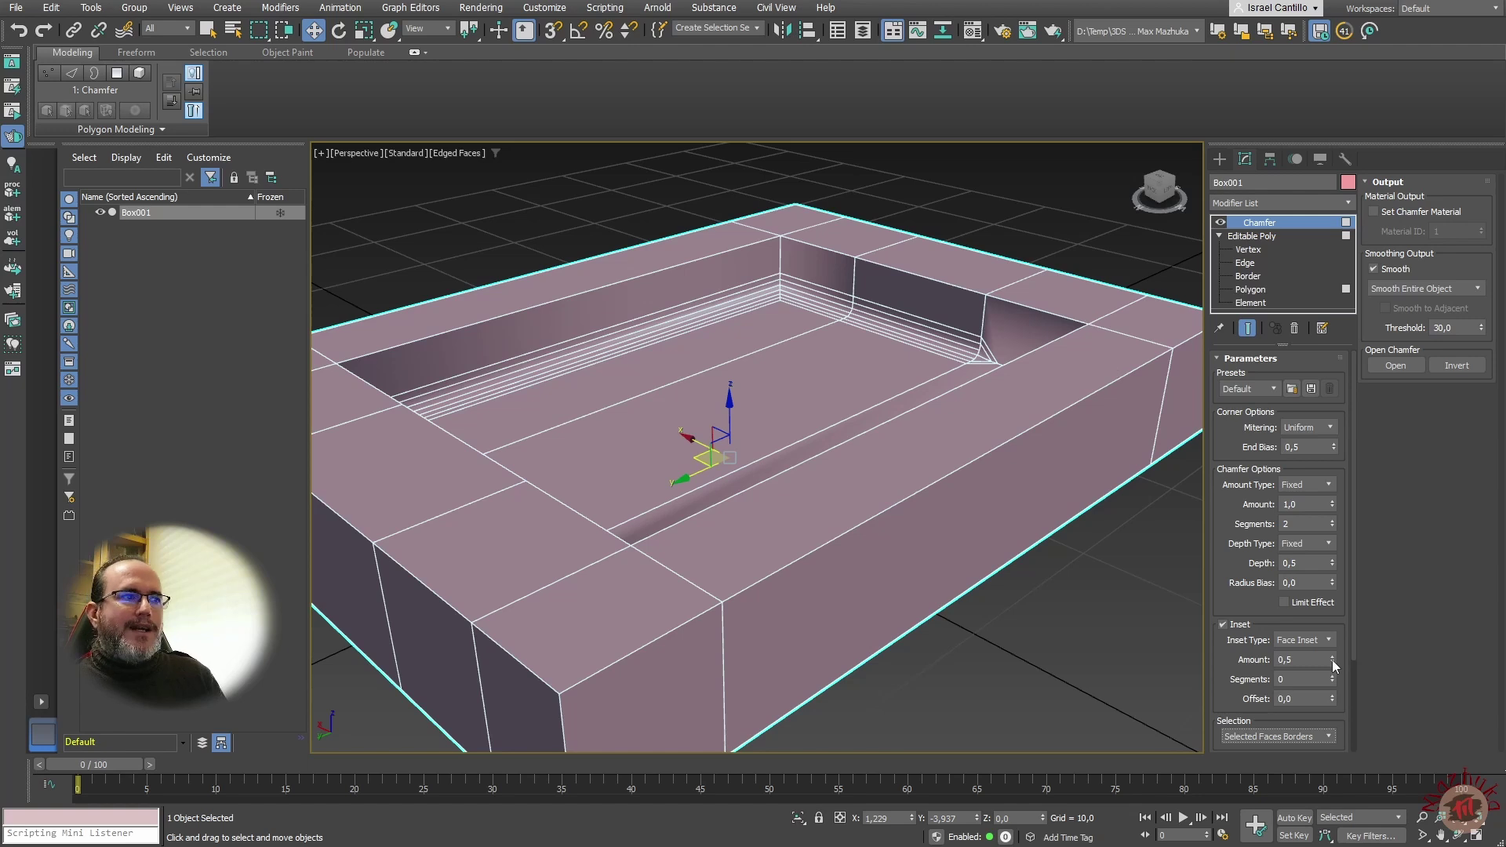
# Set the chamfer's Selection to Edge Verts Selected and add two more far-rim vertices to the vertex selection
pyautogui.click(1326, 737)
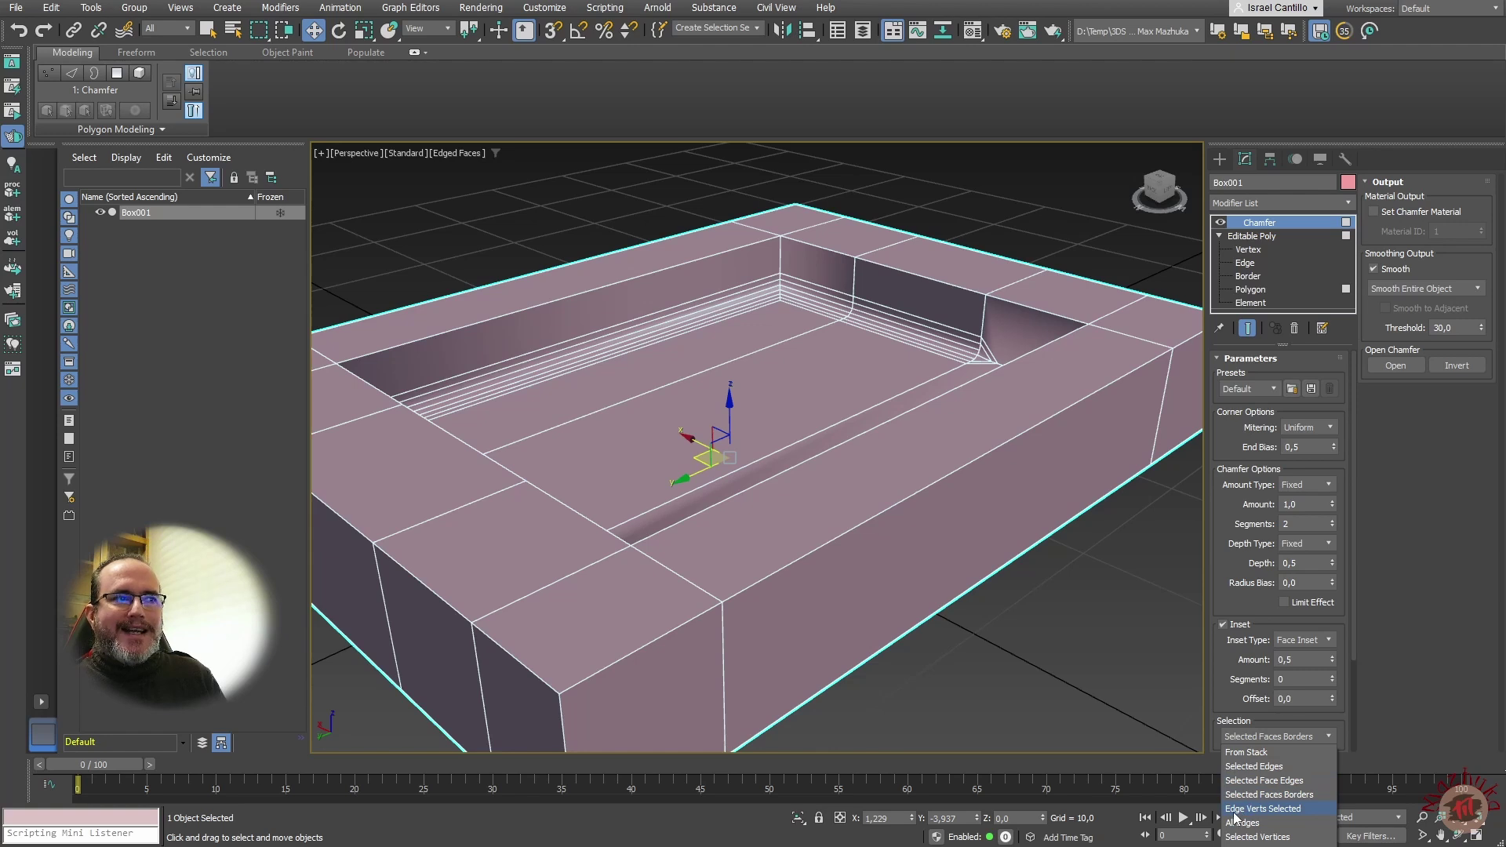
pyautogui.click(1280, 810)
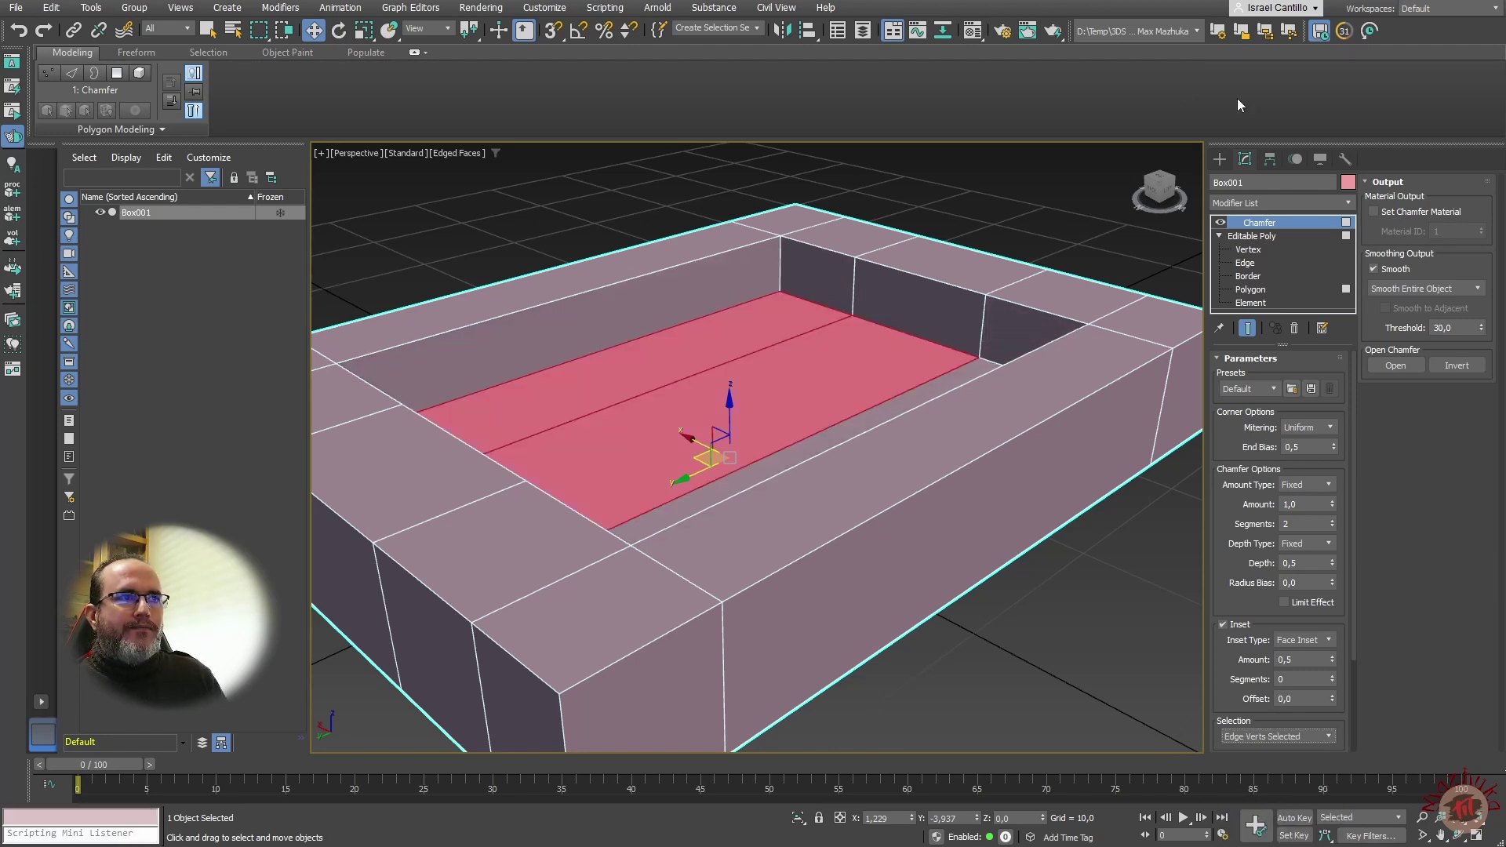
pyautogui.scroll(5, 784, 362)
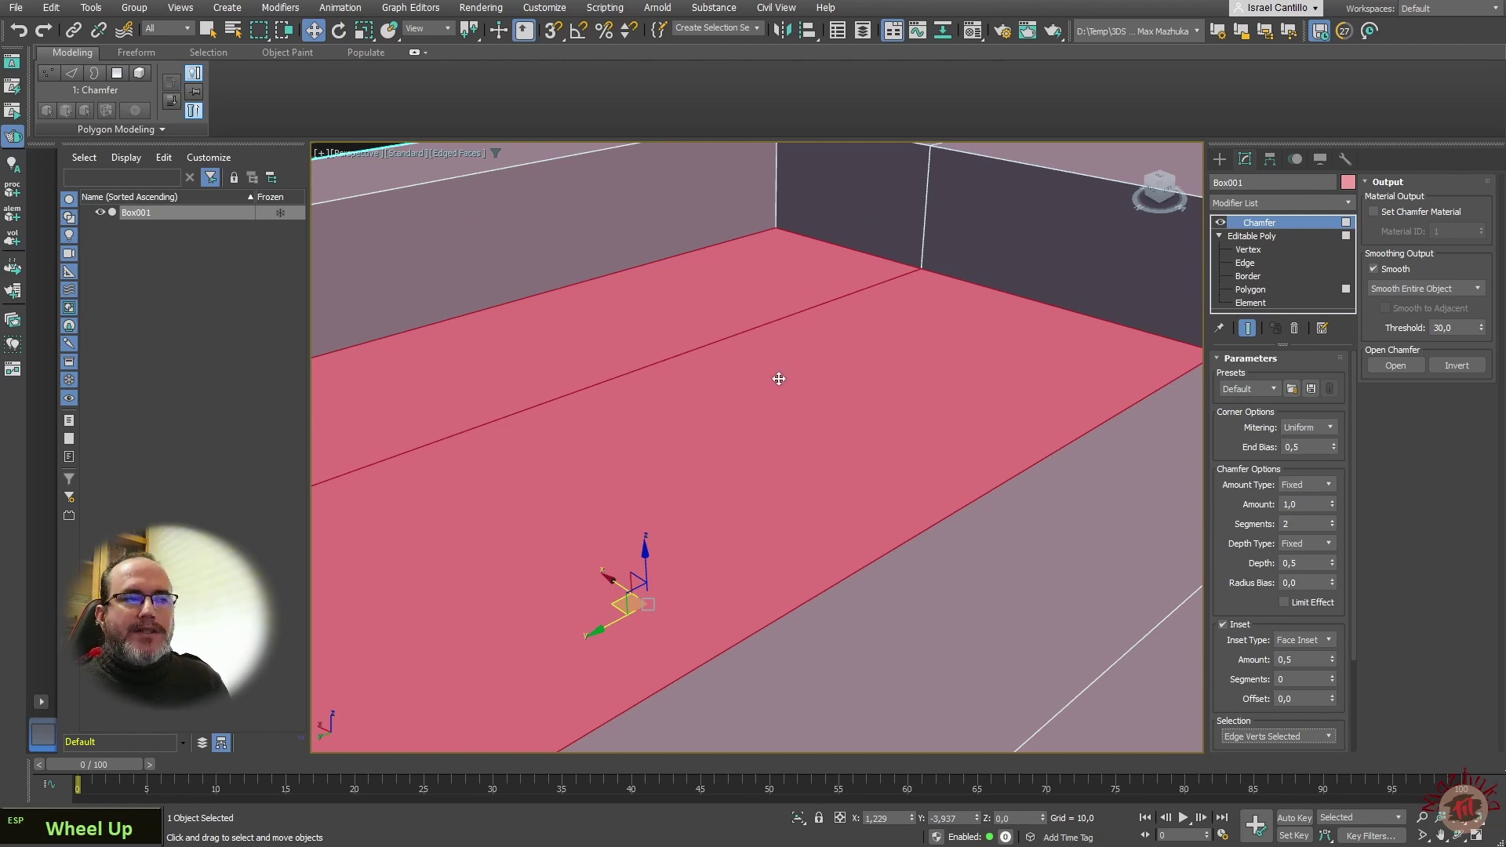
pyautogui.scroll(-5, 776, 376)
pyautogui.scroll(4, 776, 370)
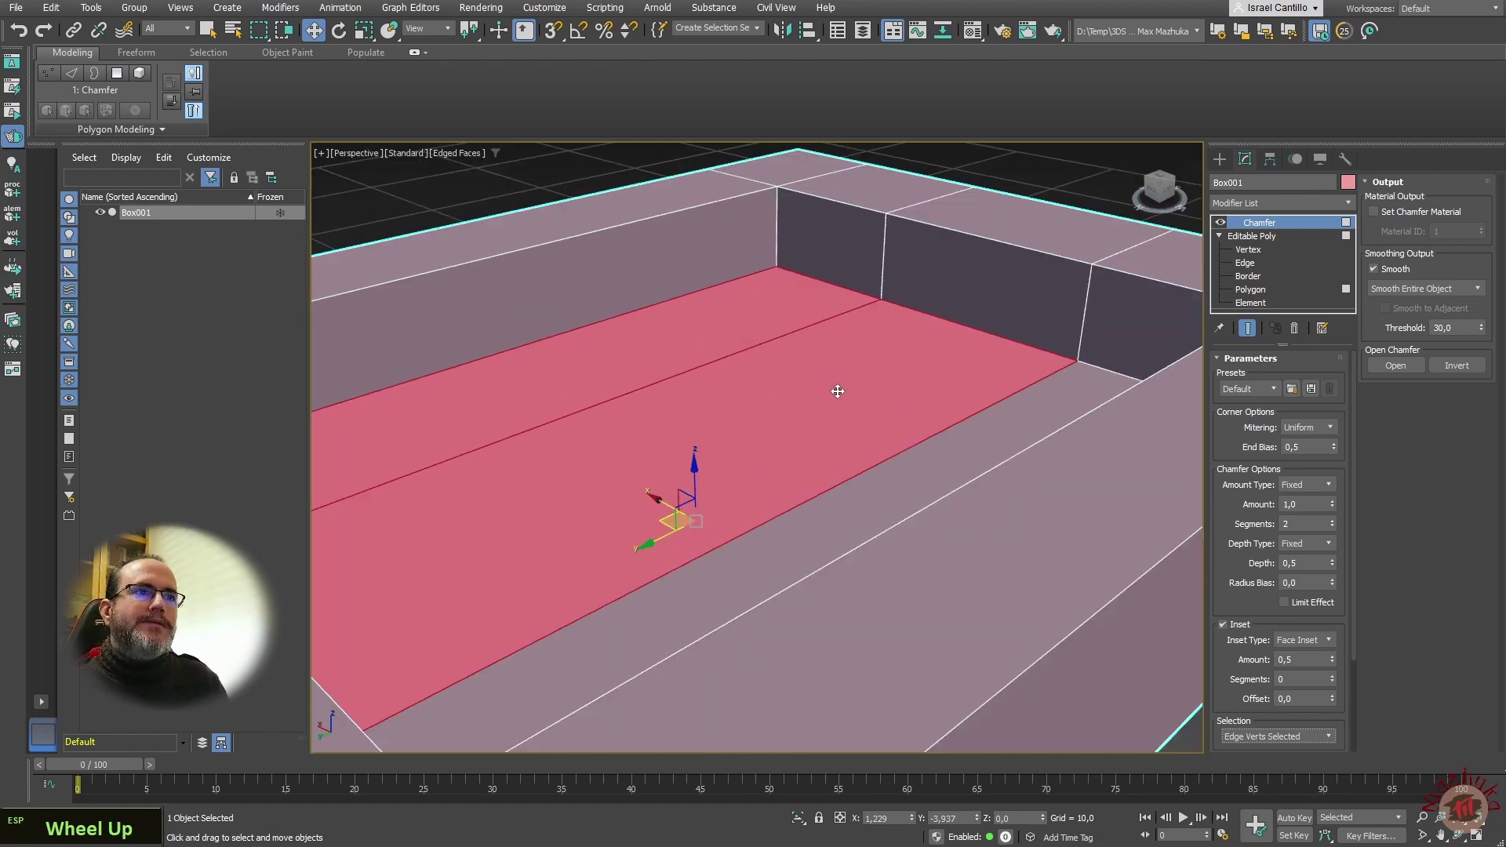
pyautogui.moveTo(836, 390); pyautogui.dragTo(849, 429, button='middle')
pyautogui.click(1248, 250)
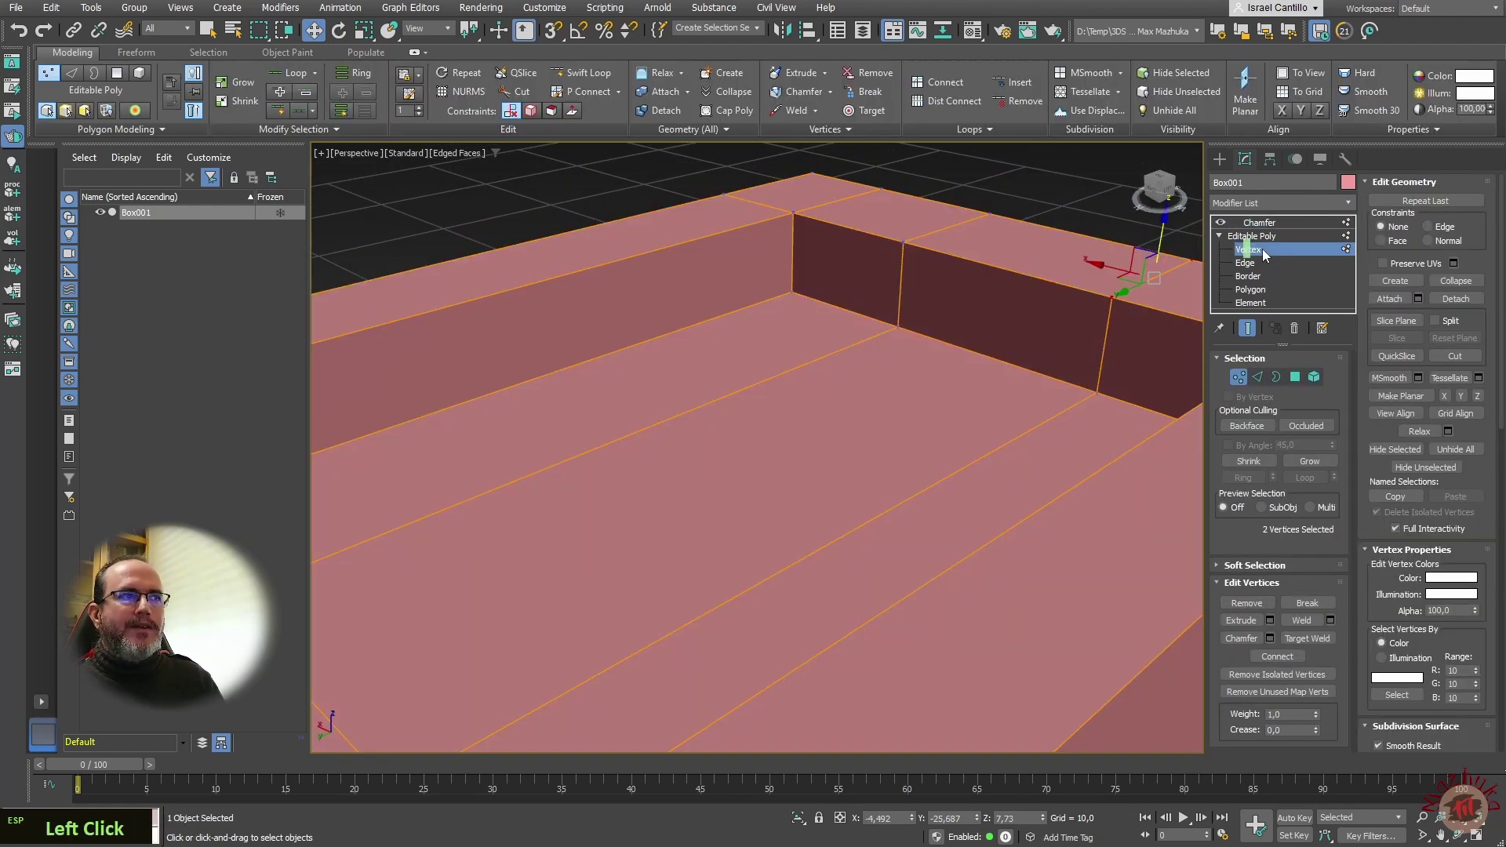
pyautogui.scroll(-5, 946, 359)
pyautogui.scroll(4, 946, 359)
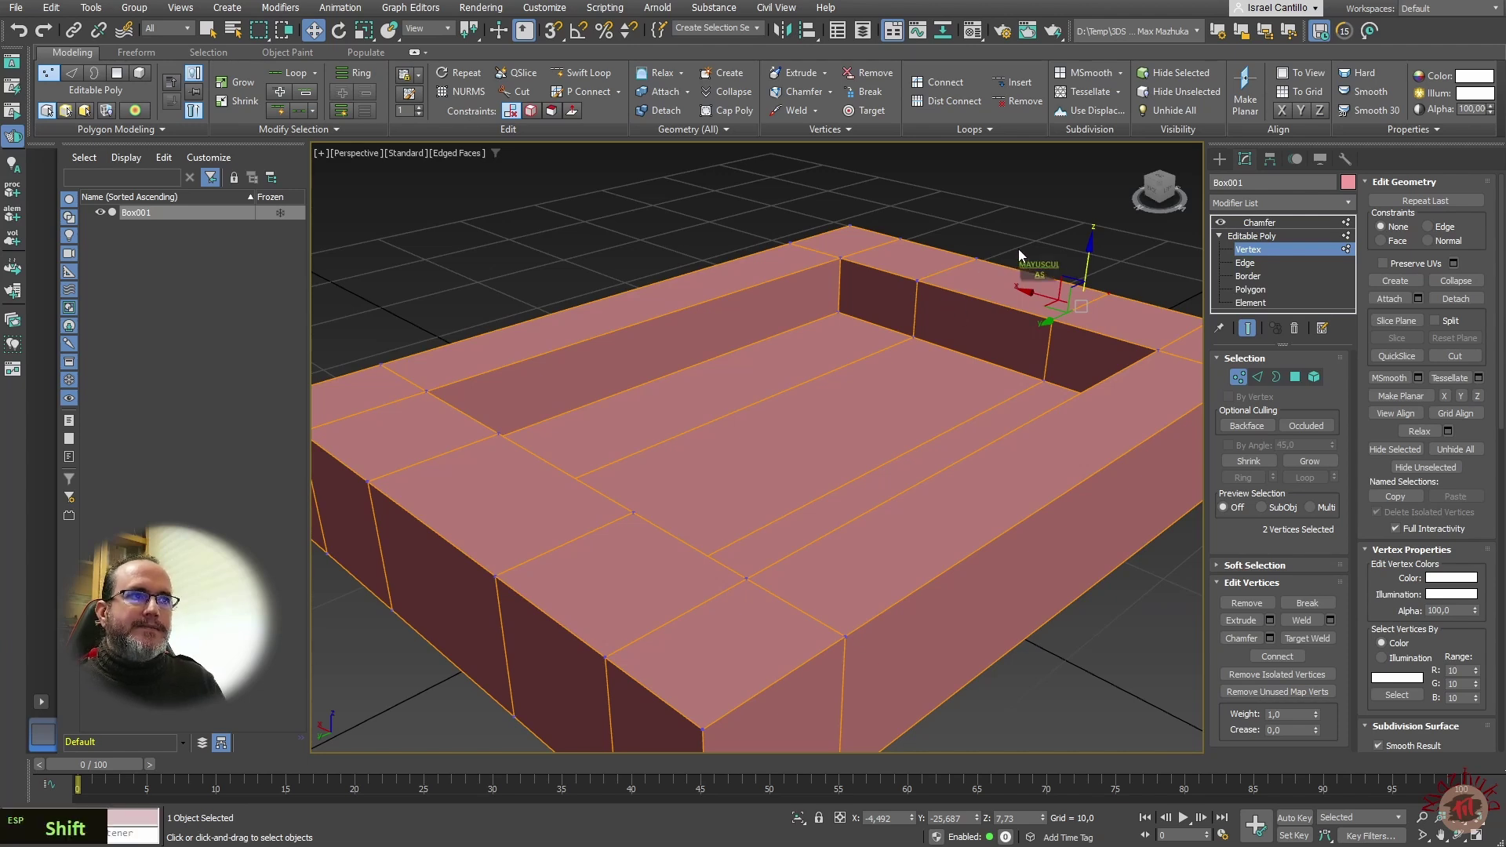
pyautogui.keyDown('shift'); pyautogui.click(995, 336); pyautogui.keyUp('shift')
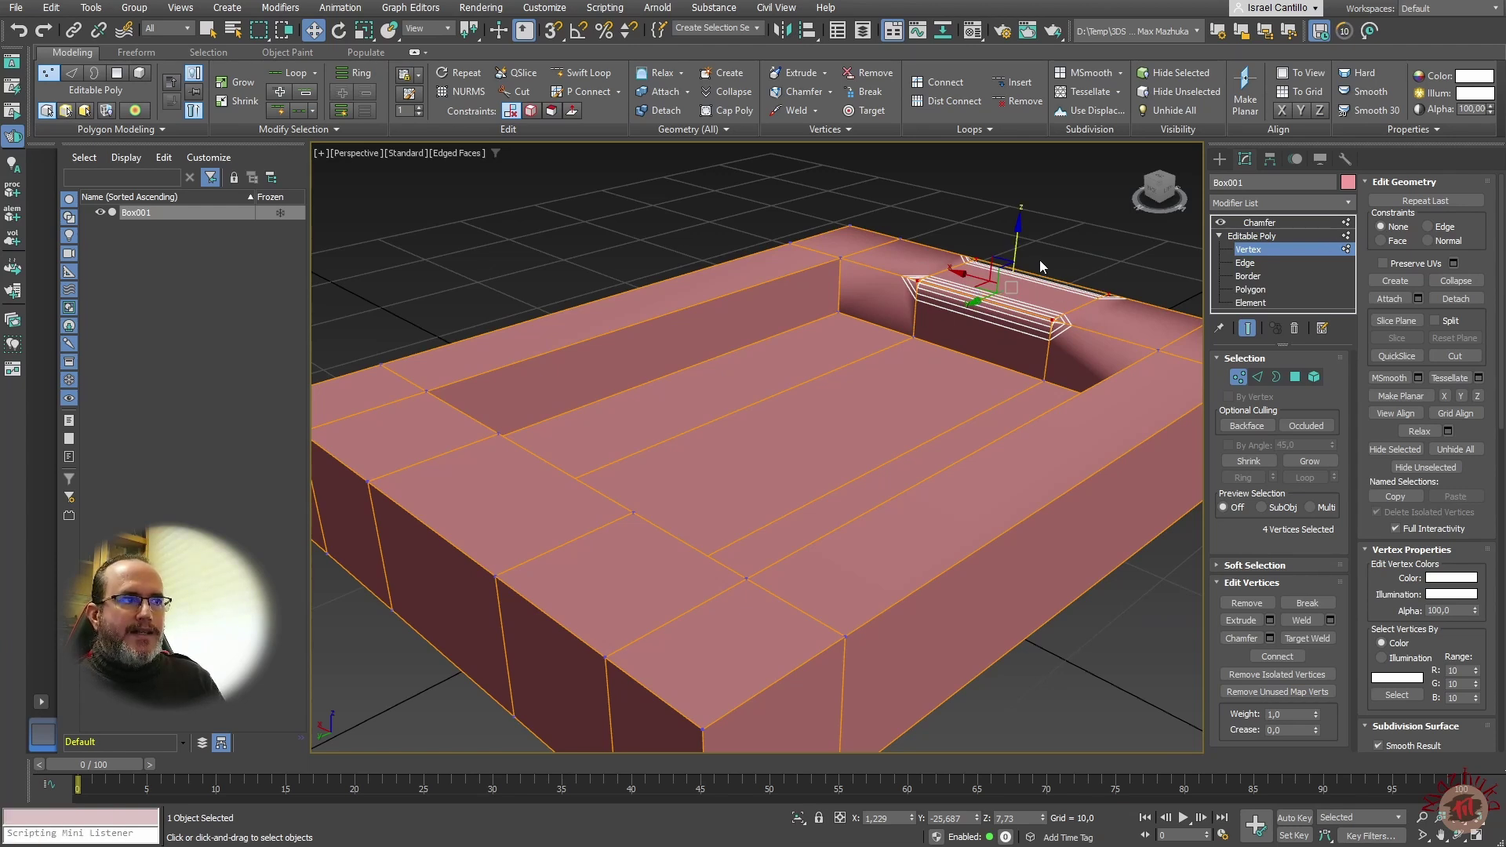
# Return to the Chamfer modifier and compare the All Edges, Selected Vertices and All Vertices selection options
pyautogui.click(1298, 224)
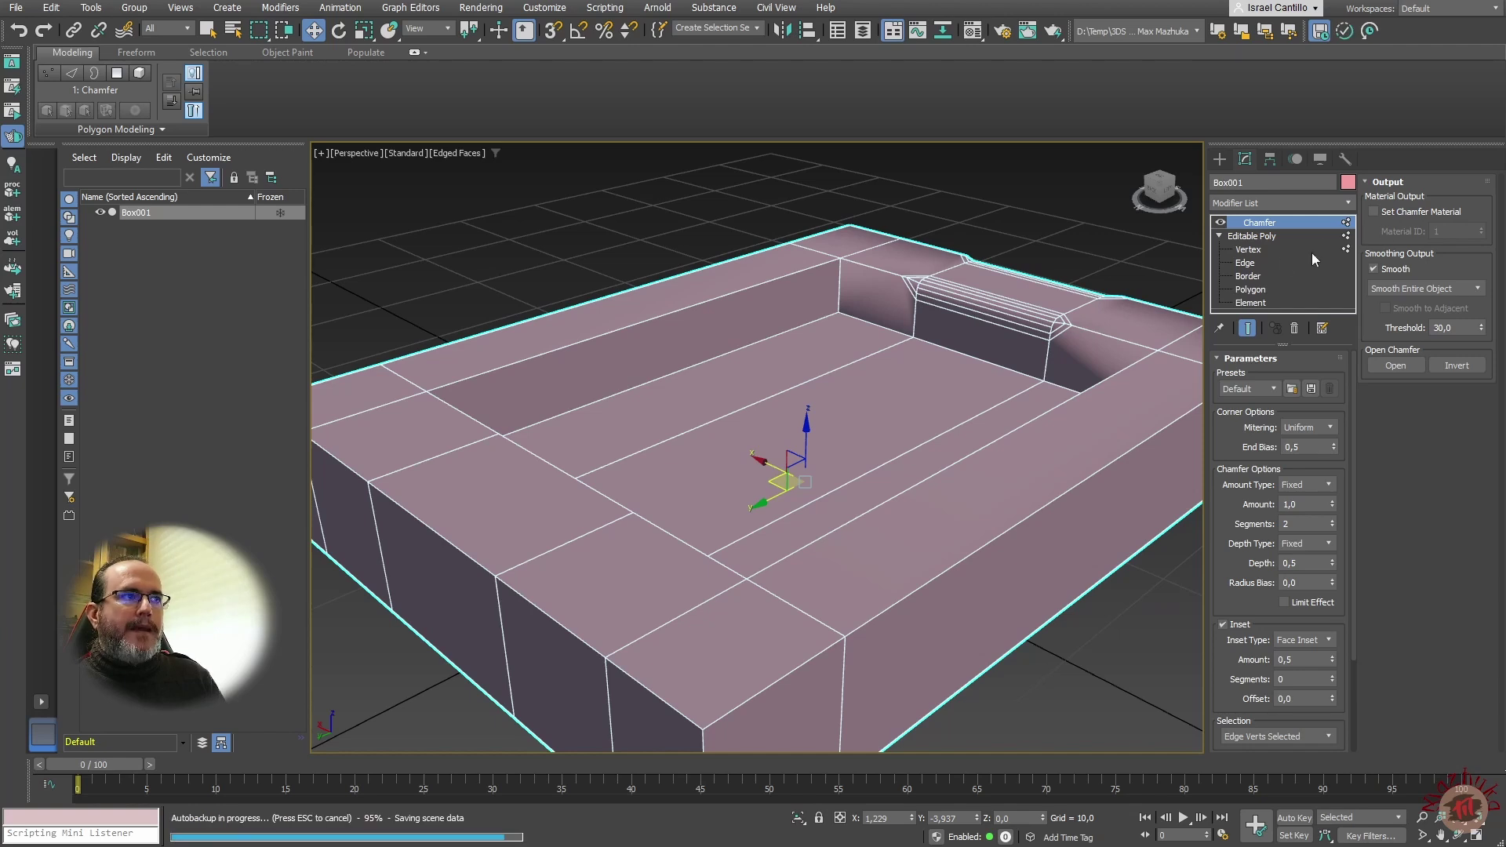
pyautogui.click(1303, 738)
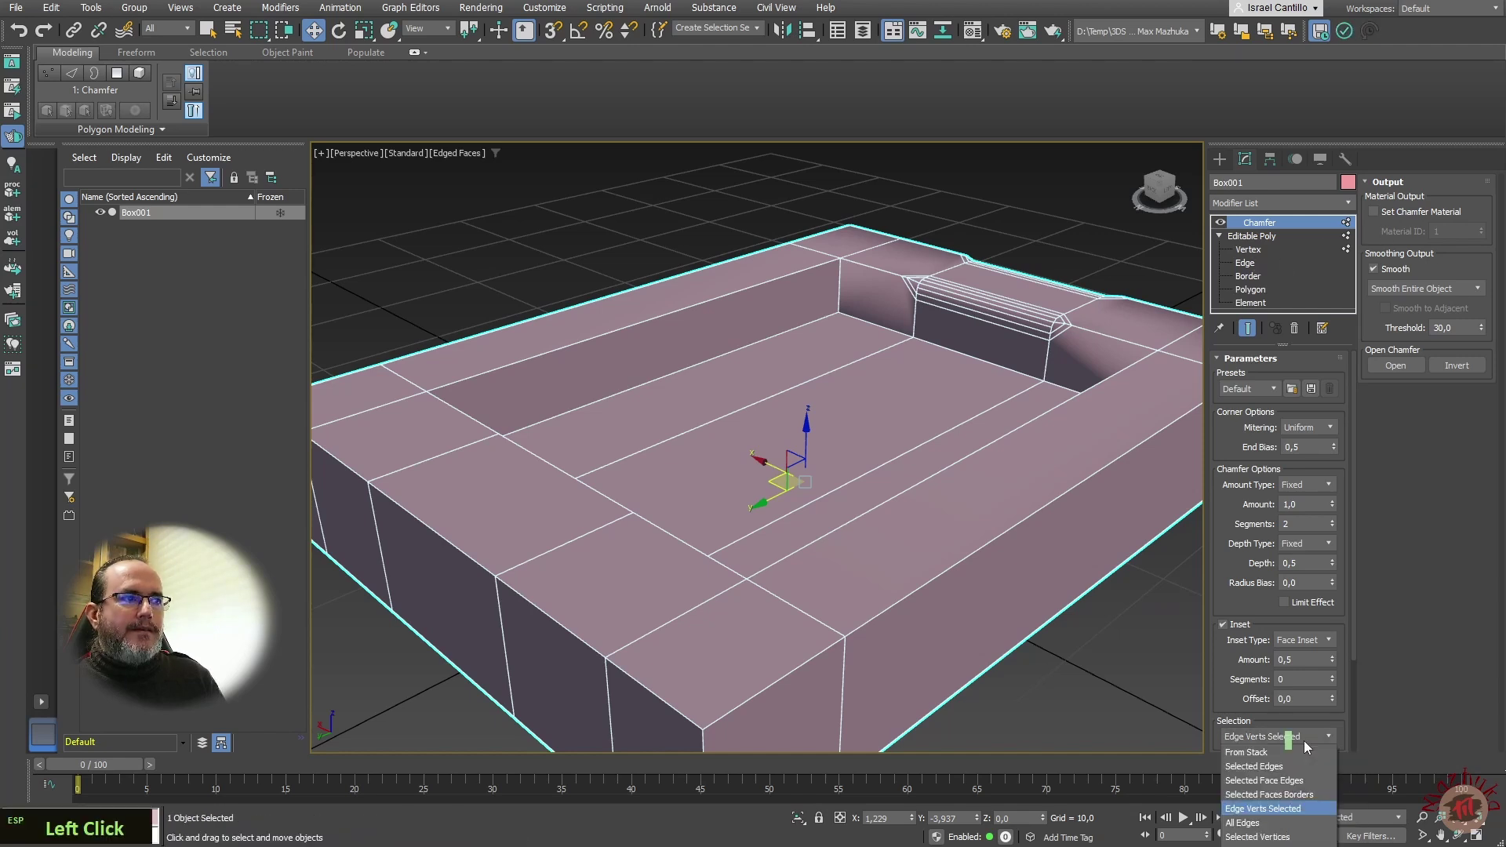
pyautogui.click(1247, 823)
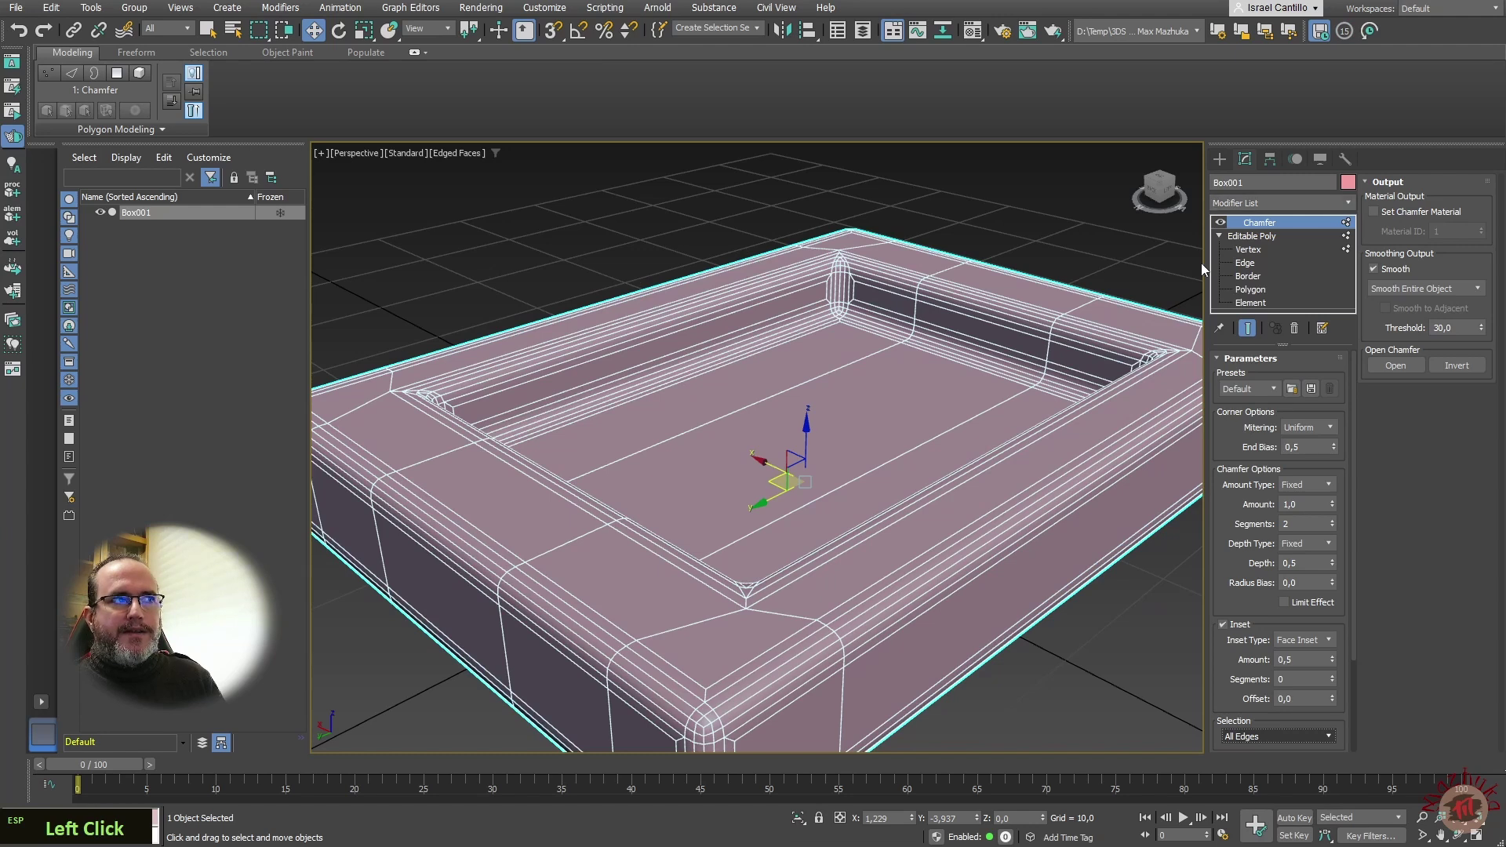
pyautogui.click(1304, 739)
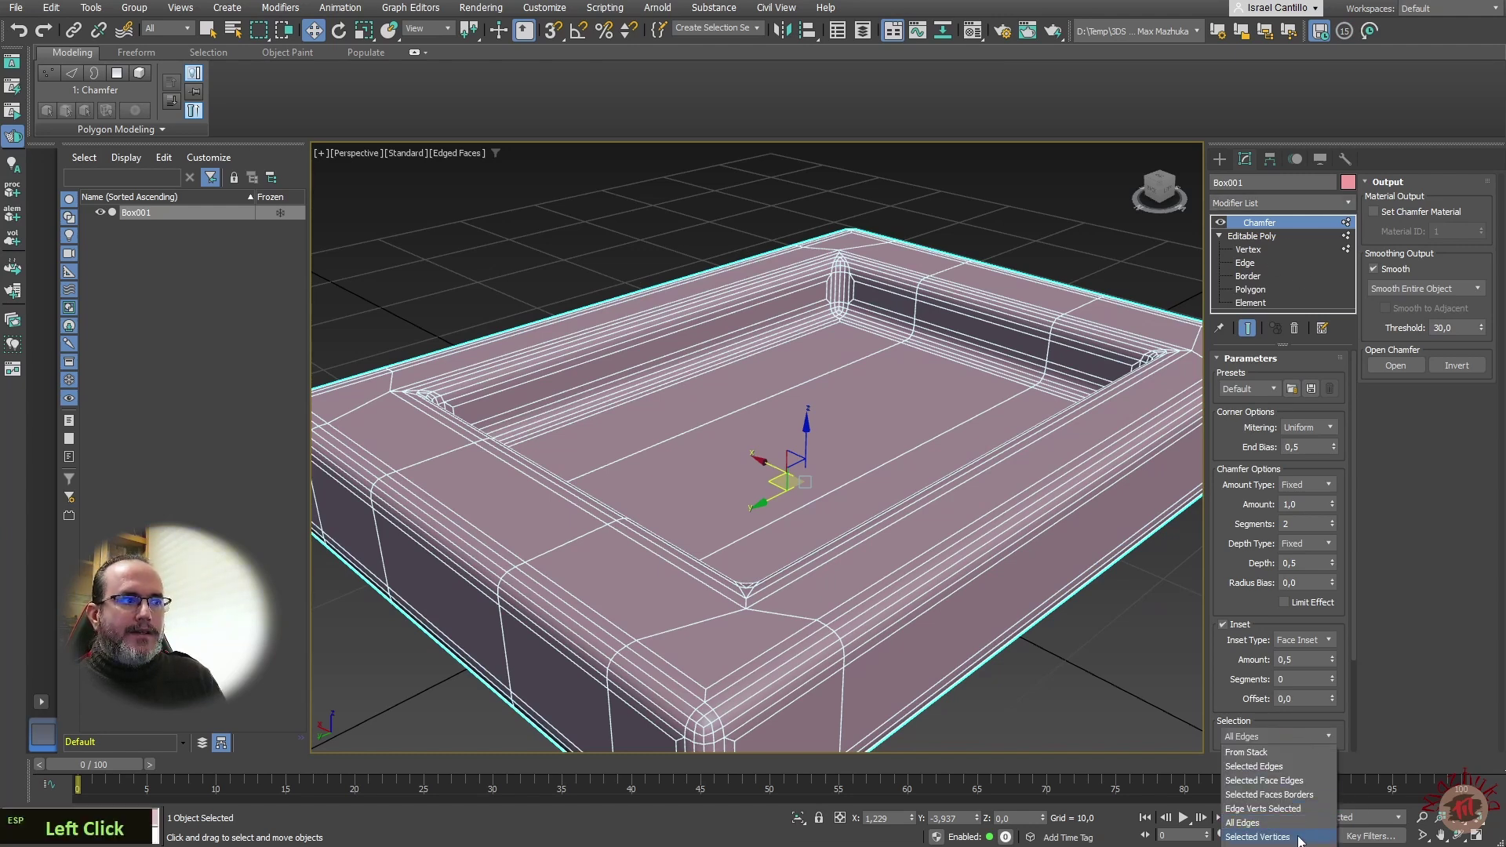
pyautogui.click(1258, 837)
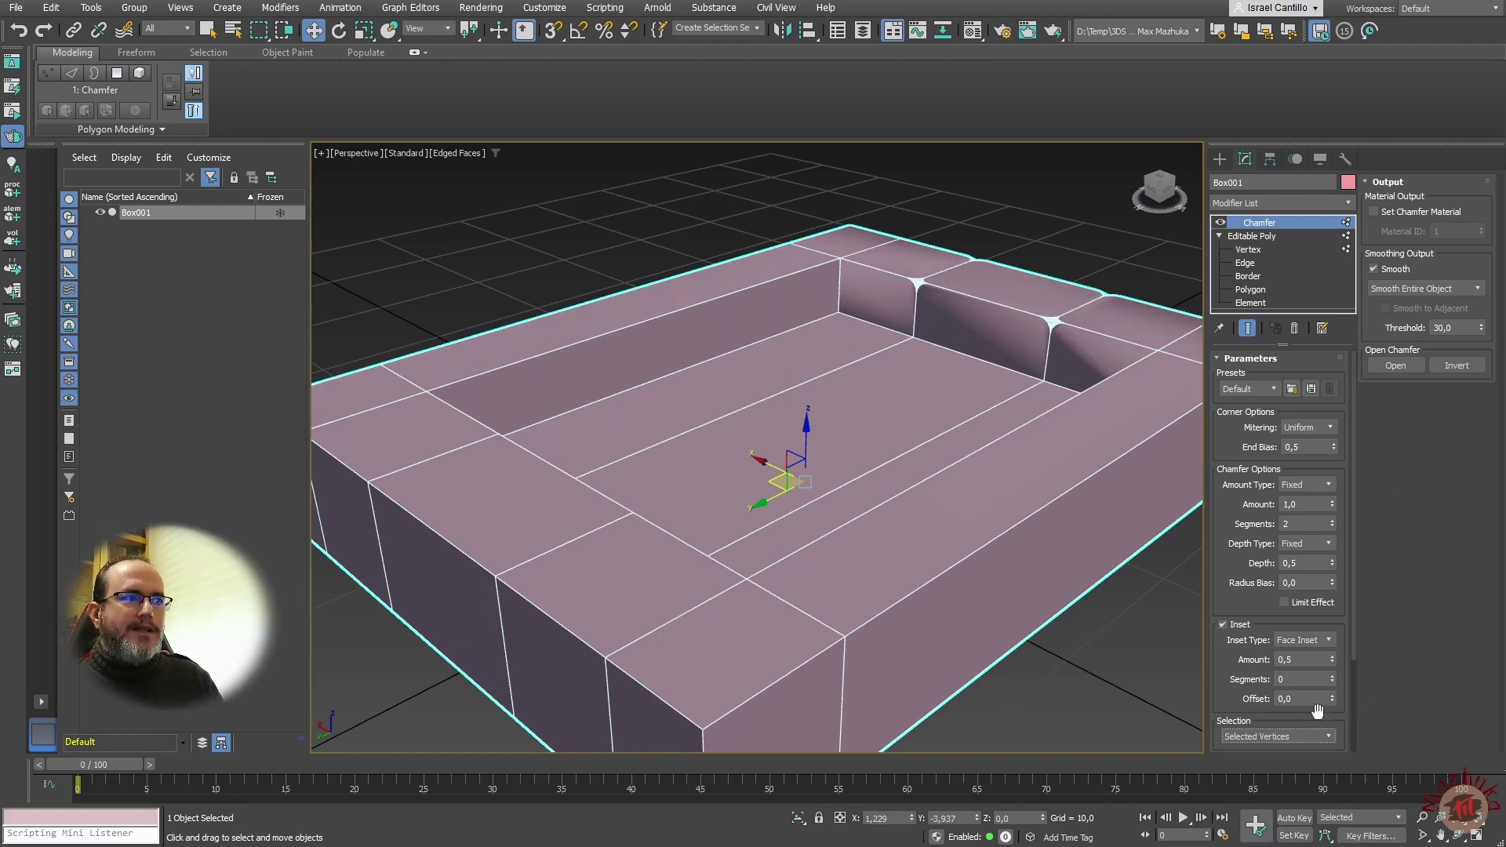
pyautogui.click(1288, 737)
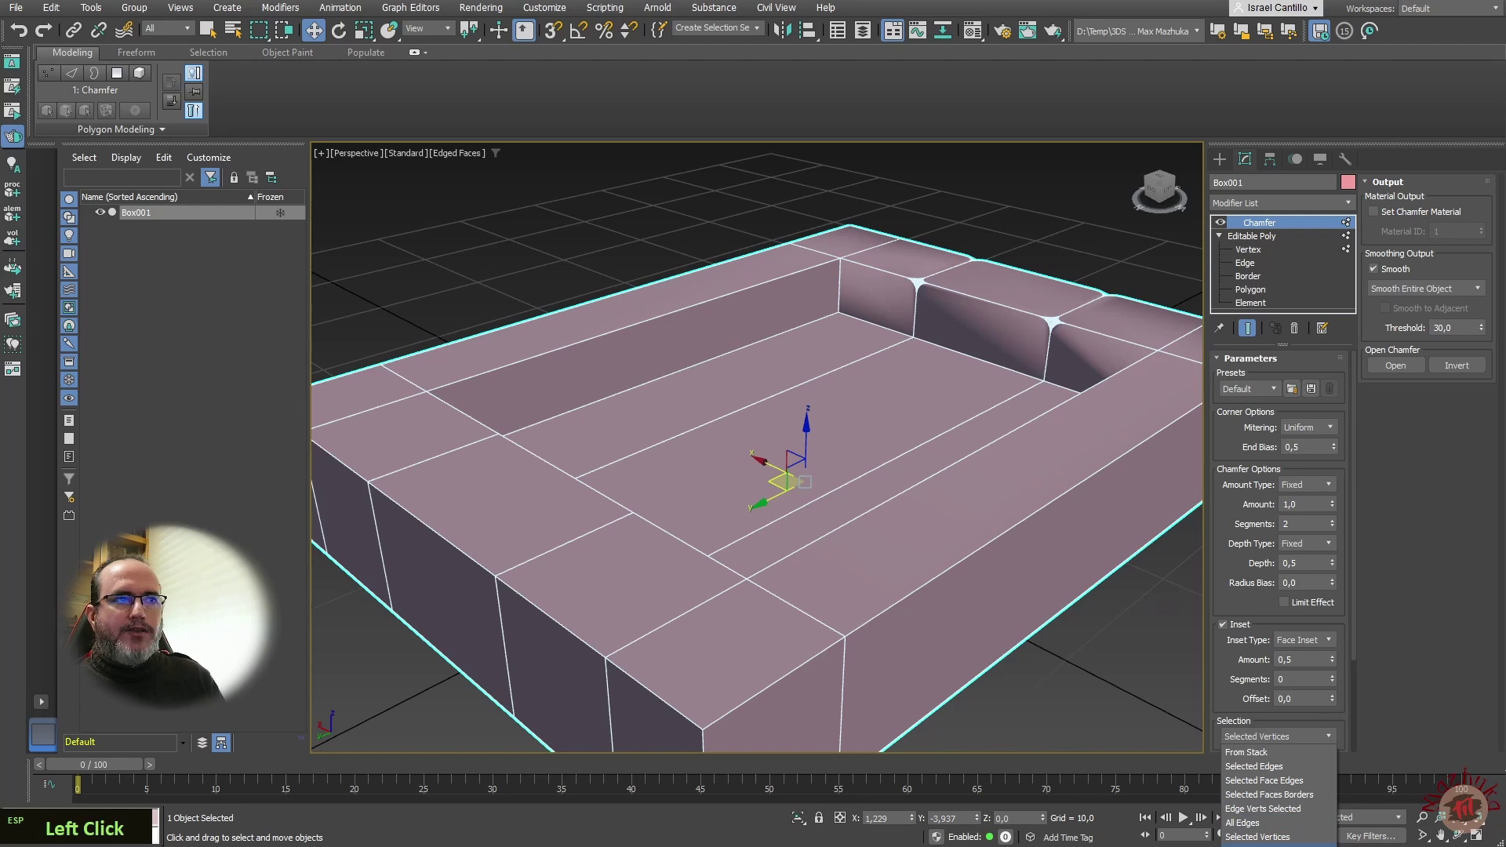
pyautogui.click(1259, 844)
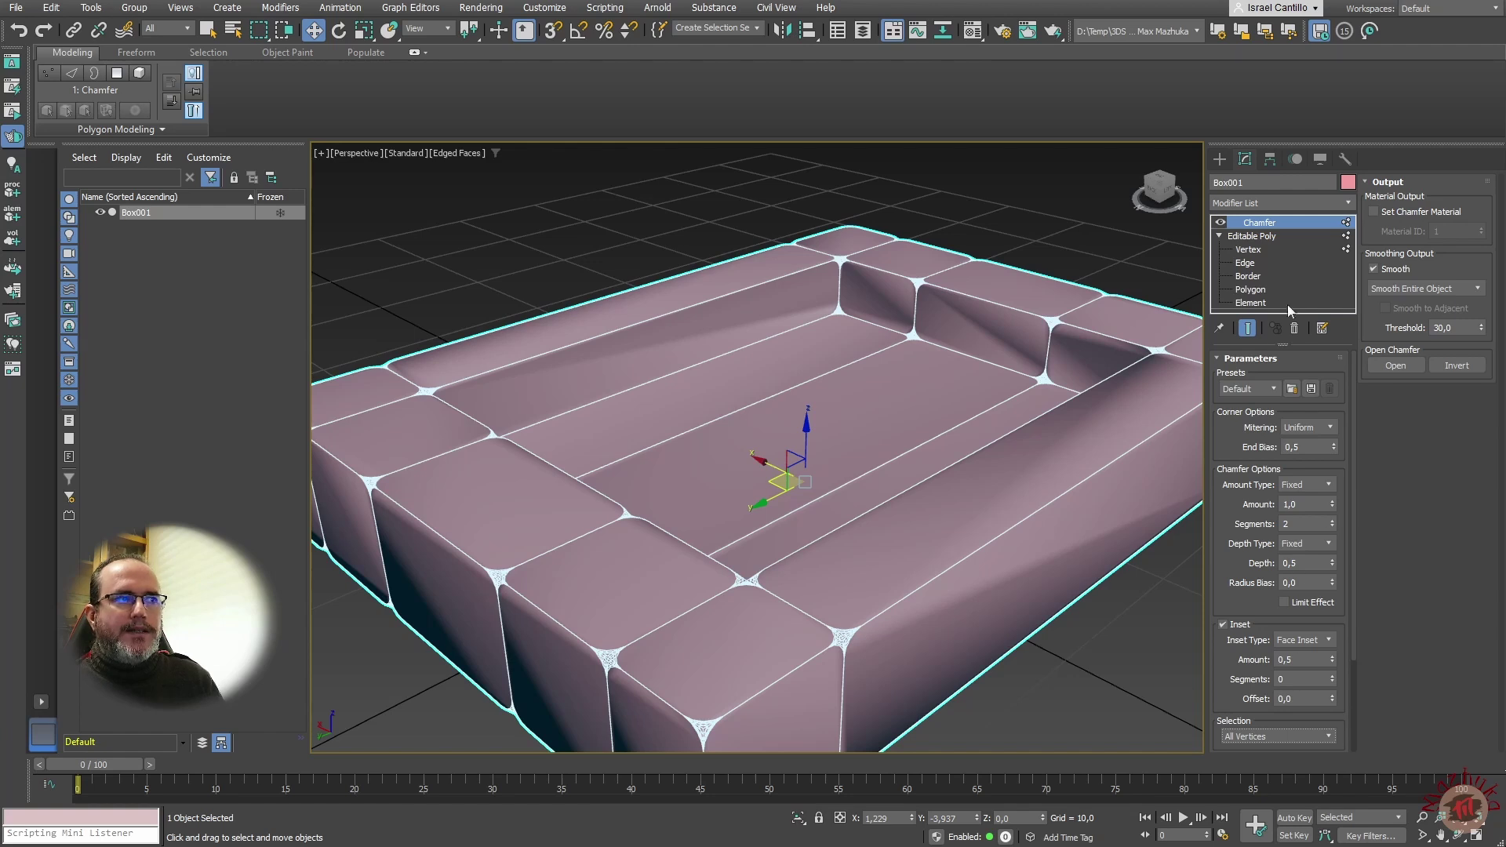
# Set the chamfer's Selection back to From Stack, leave sub-object mode, collapse Editable Poly, and reactivate the Chamfer modifier
pyautogui.click(1327, 738)
pyautogui.click(1298, 752)
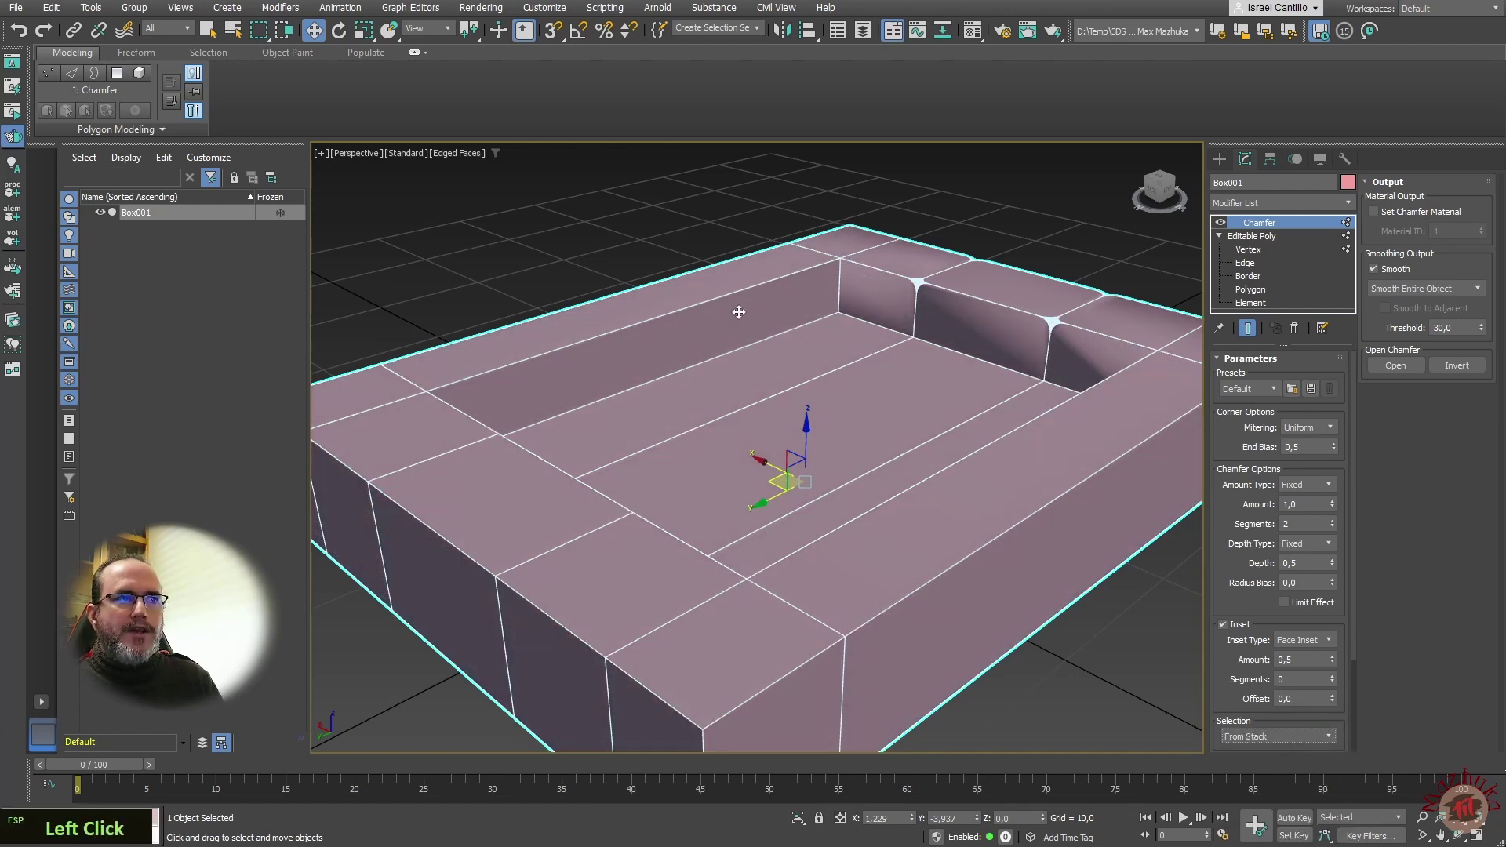
pyautogui.click(1258, 247)
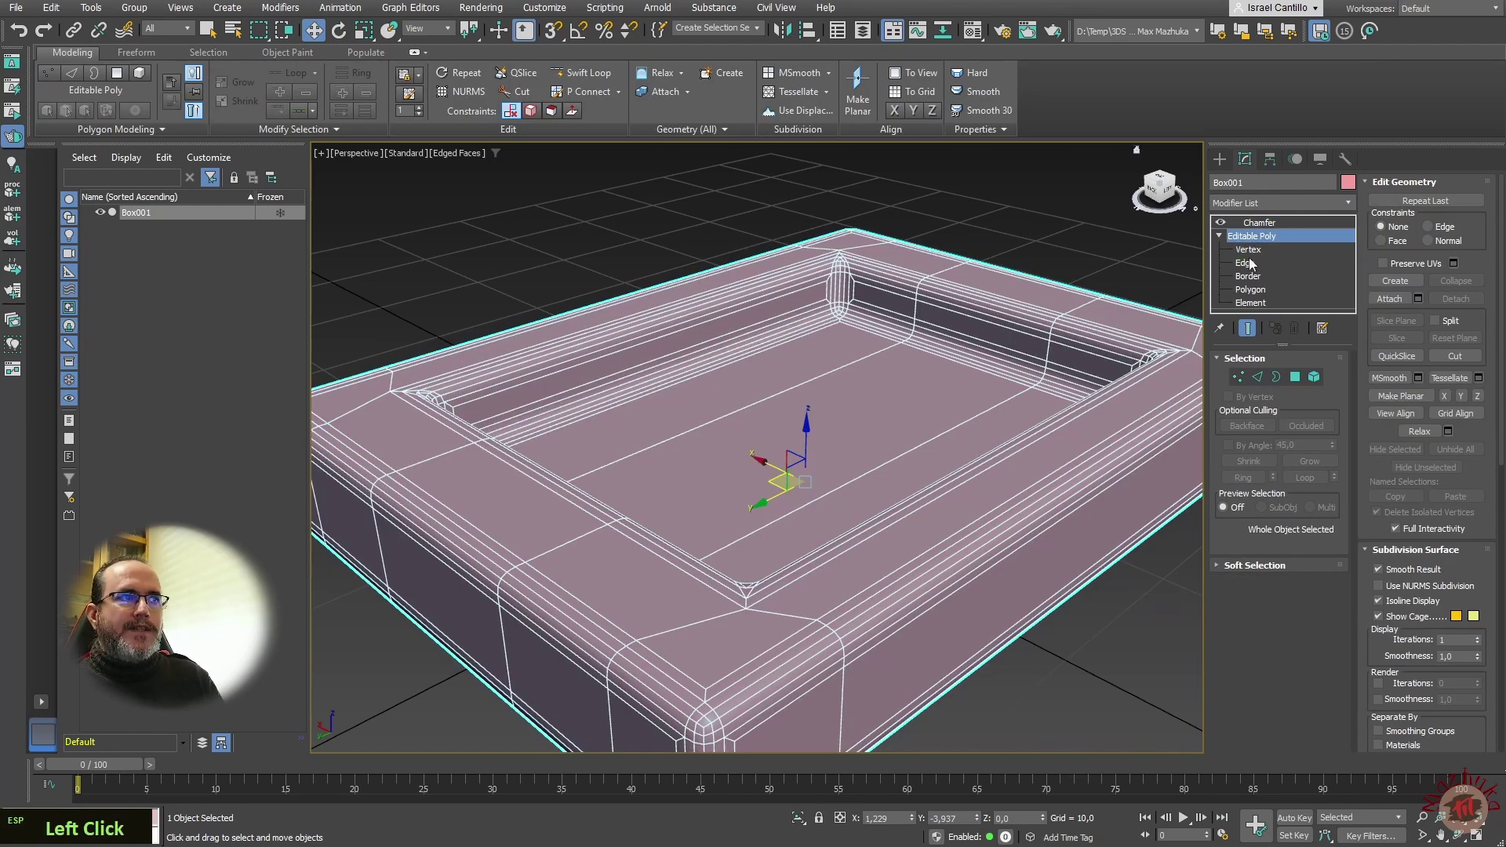
pyautogui.click(1218, 235)
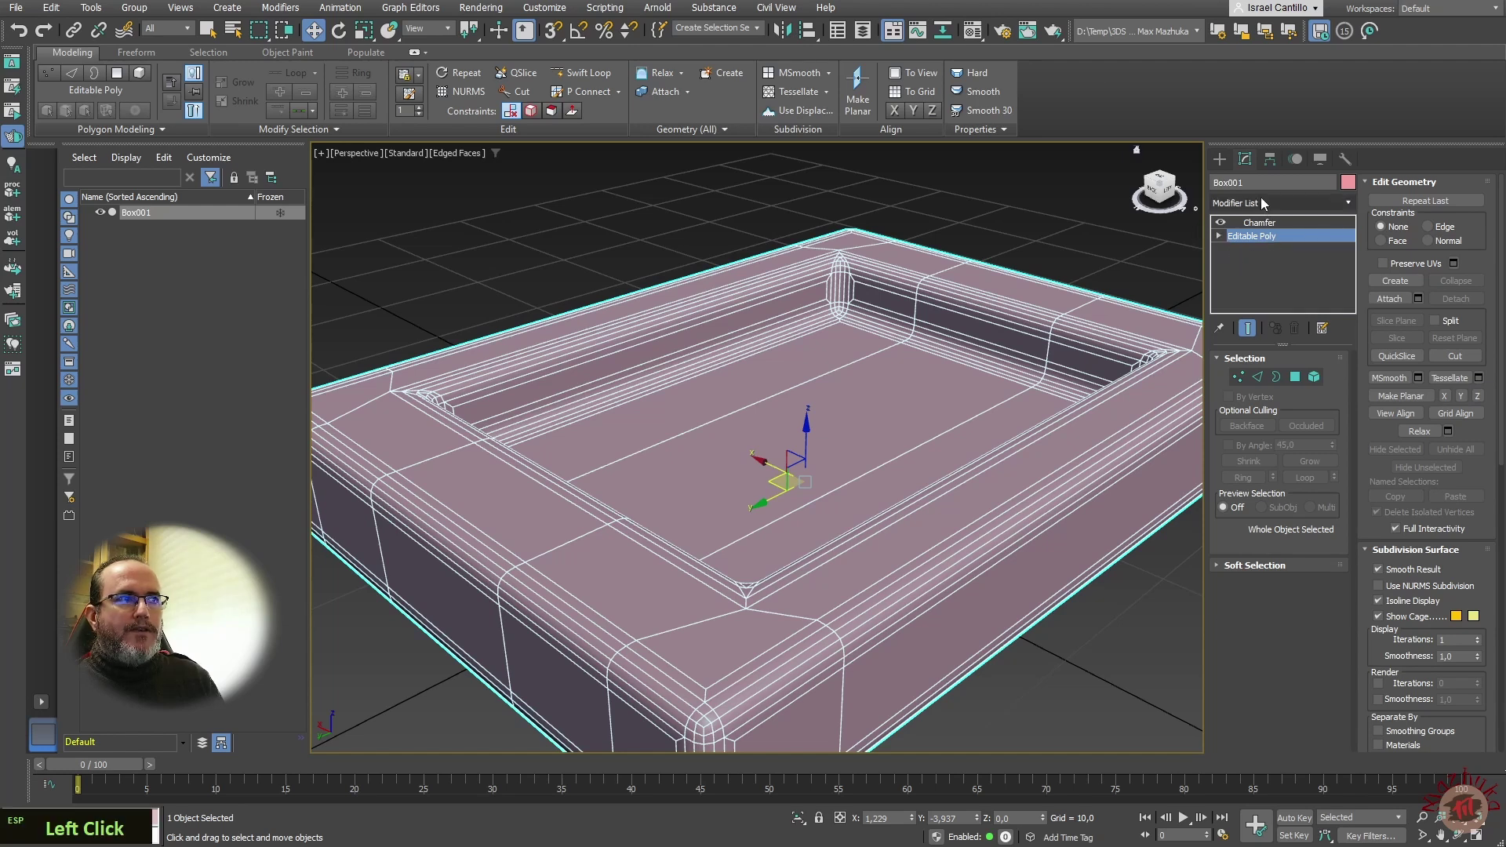
pyautogui.click(1260, 223)
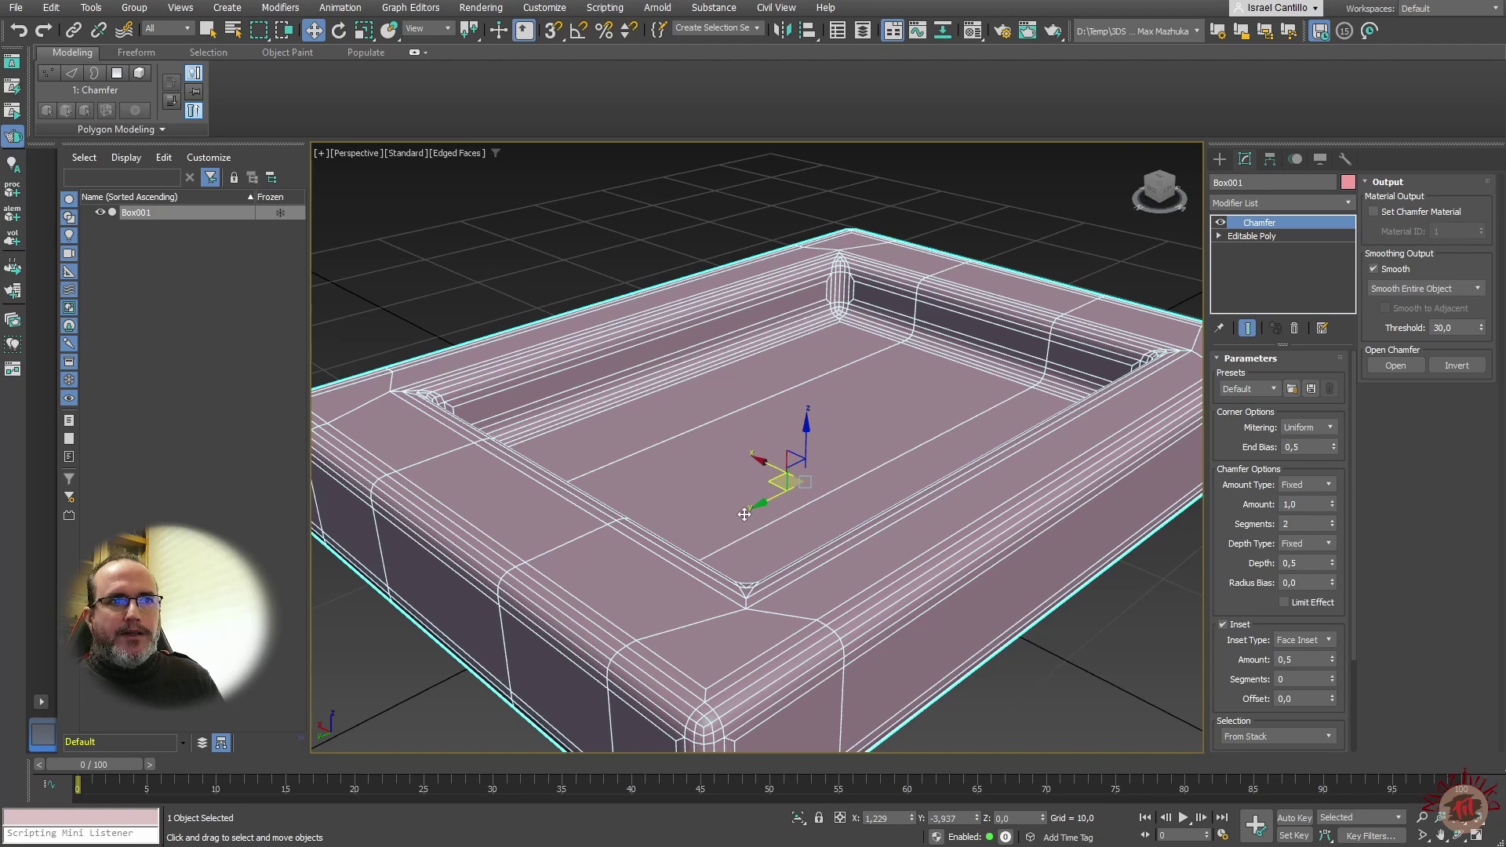
# Compare the Smoothed Edges and Unsmoothed Edges options of the chamfer's From Smoothing filter, finishing with the filter Off
pyautogui.scroll(-2, 740, 522)
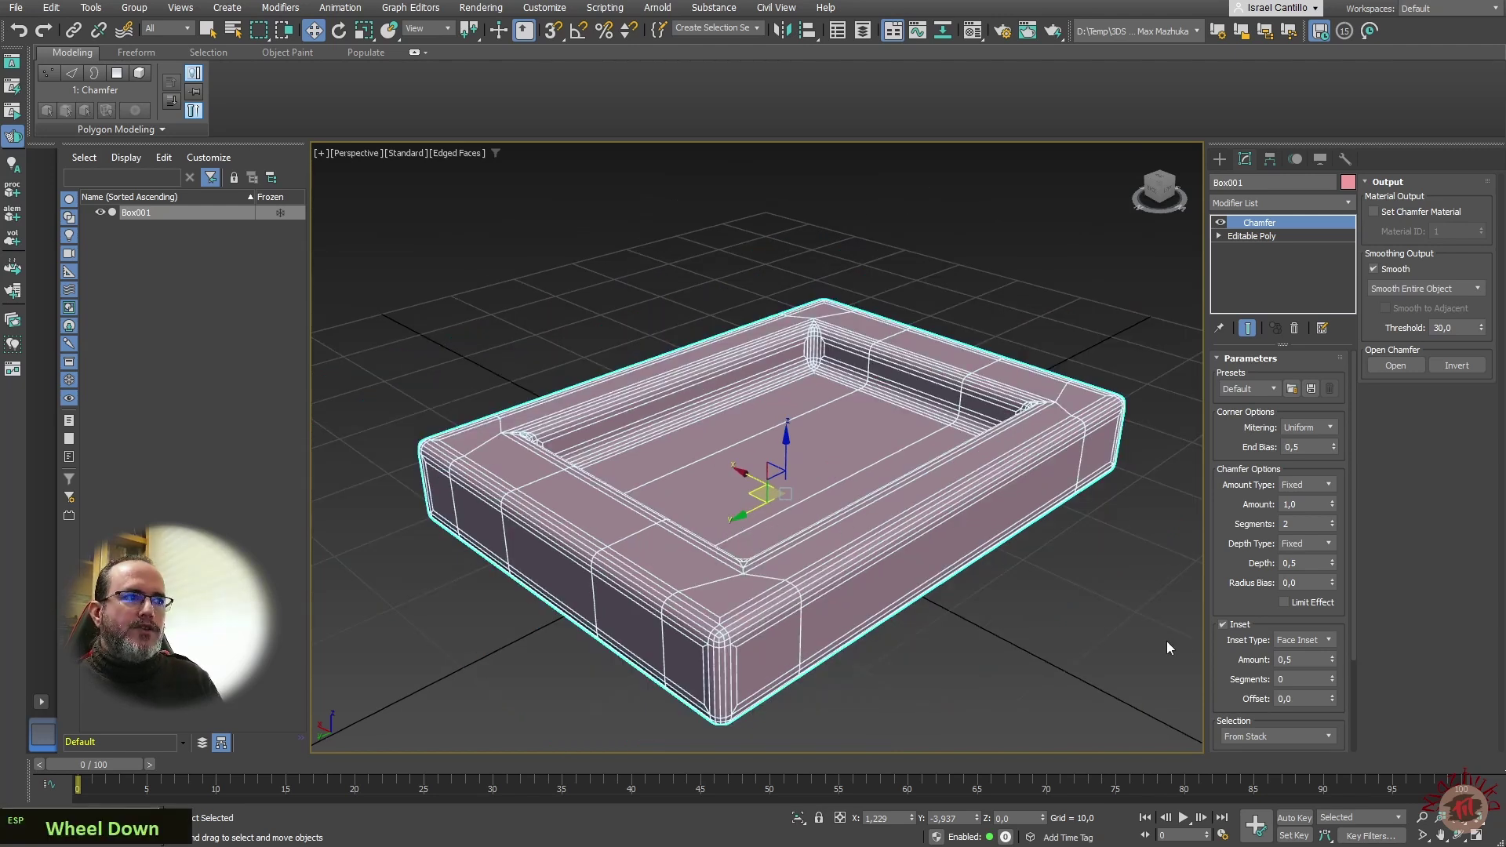
pyautogui.moveTo(1353, 596); pyautogui.dragTo(1363, 745)
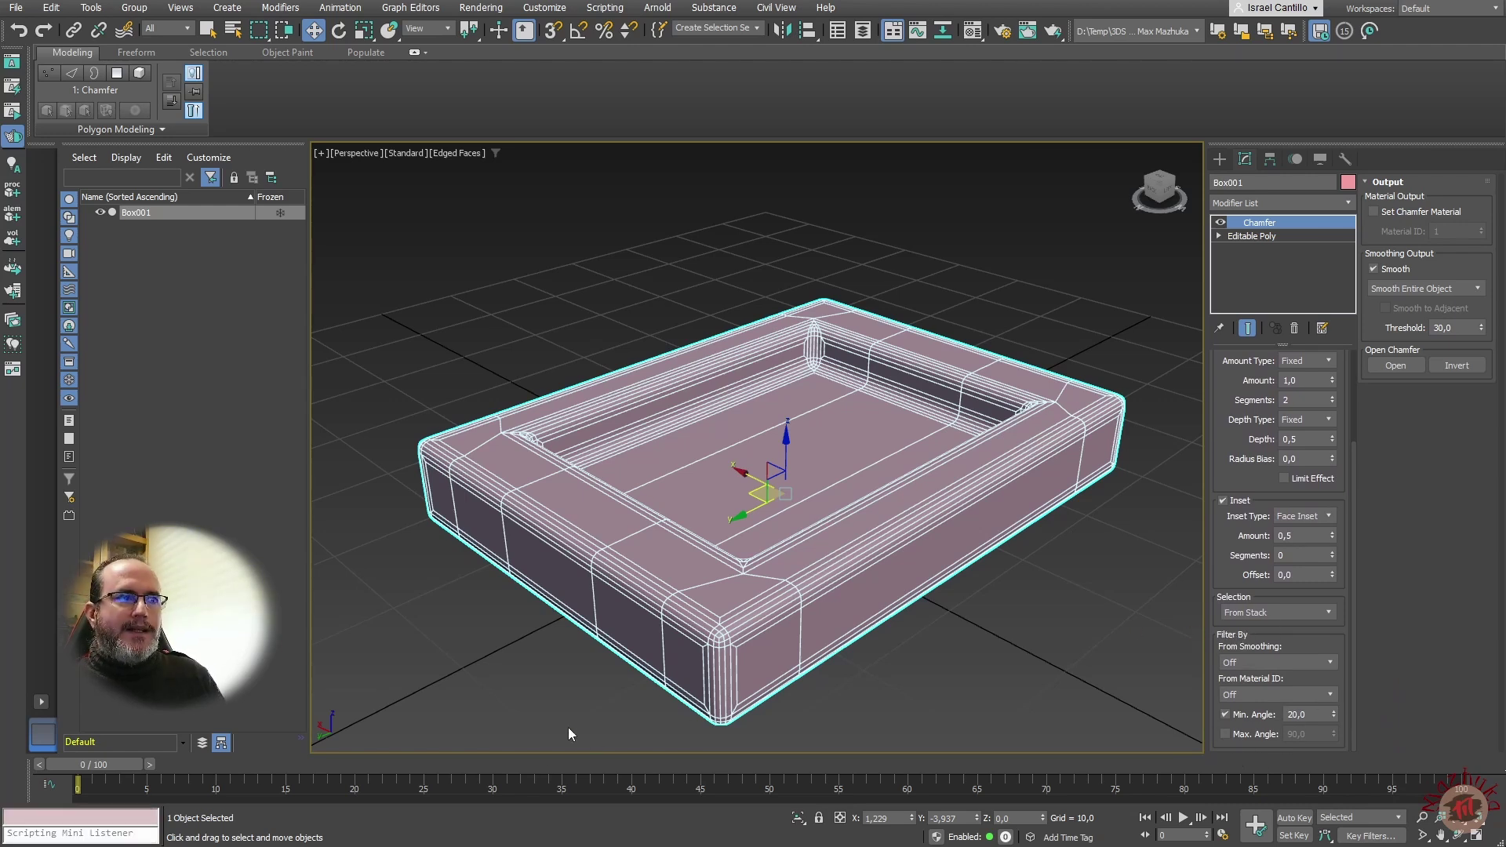
pyautogui.scroll(-1, 1276, 613)
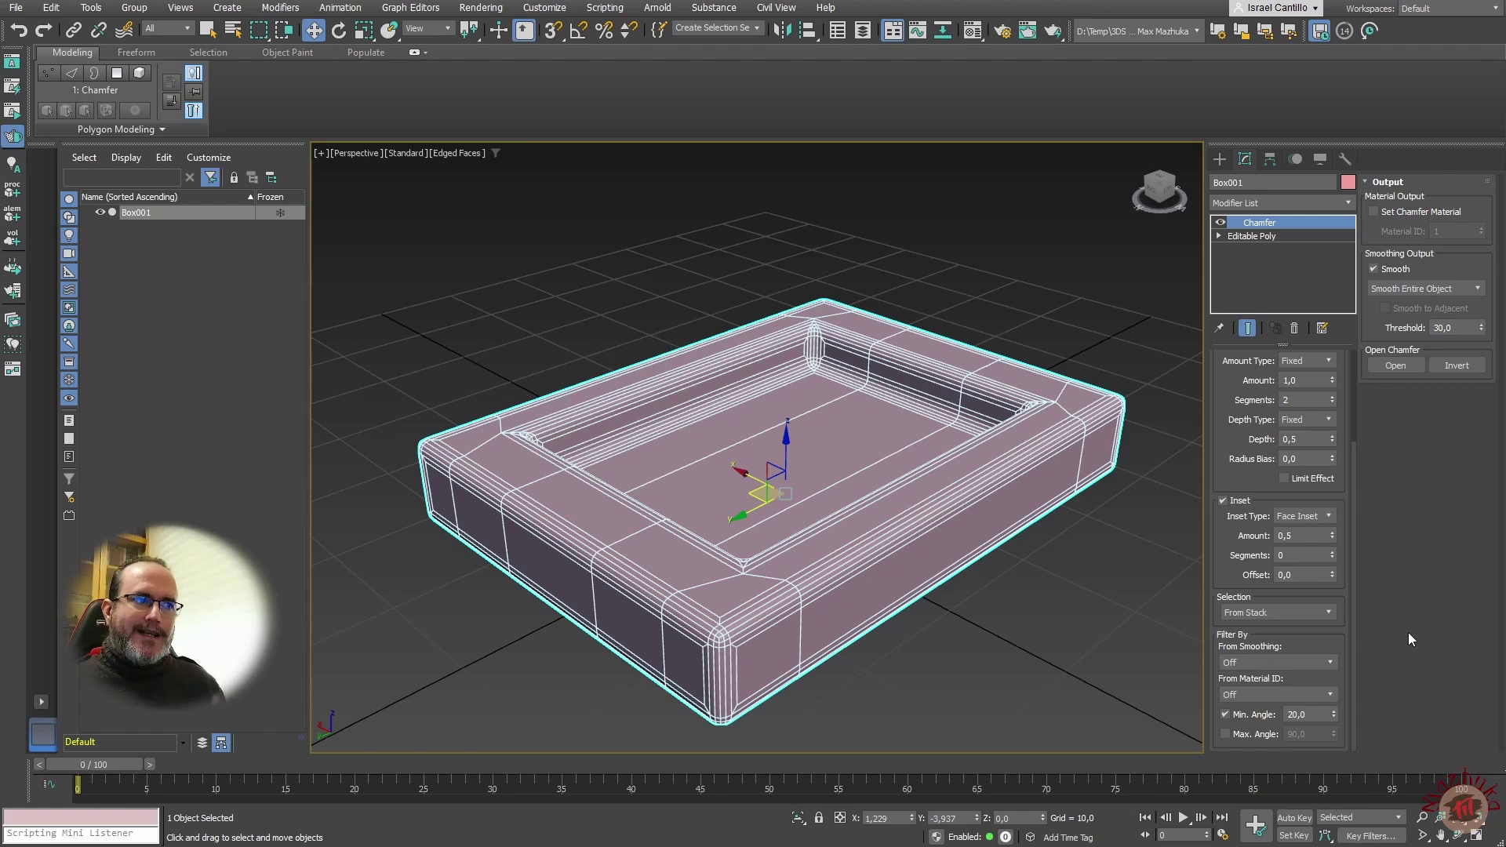
pyautogui.click(1330, 661)
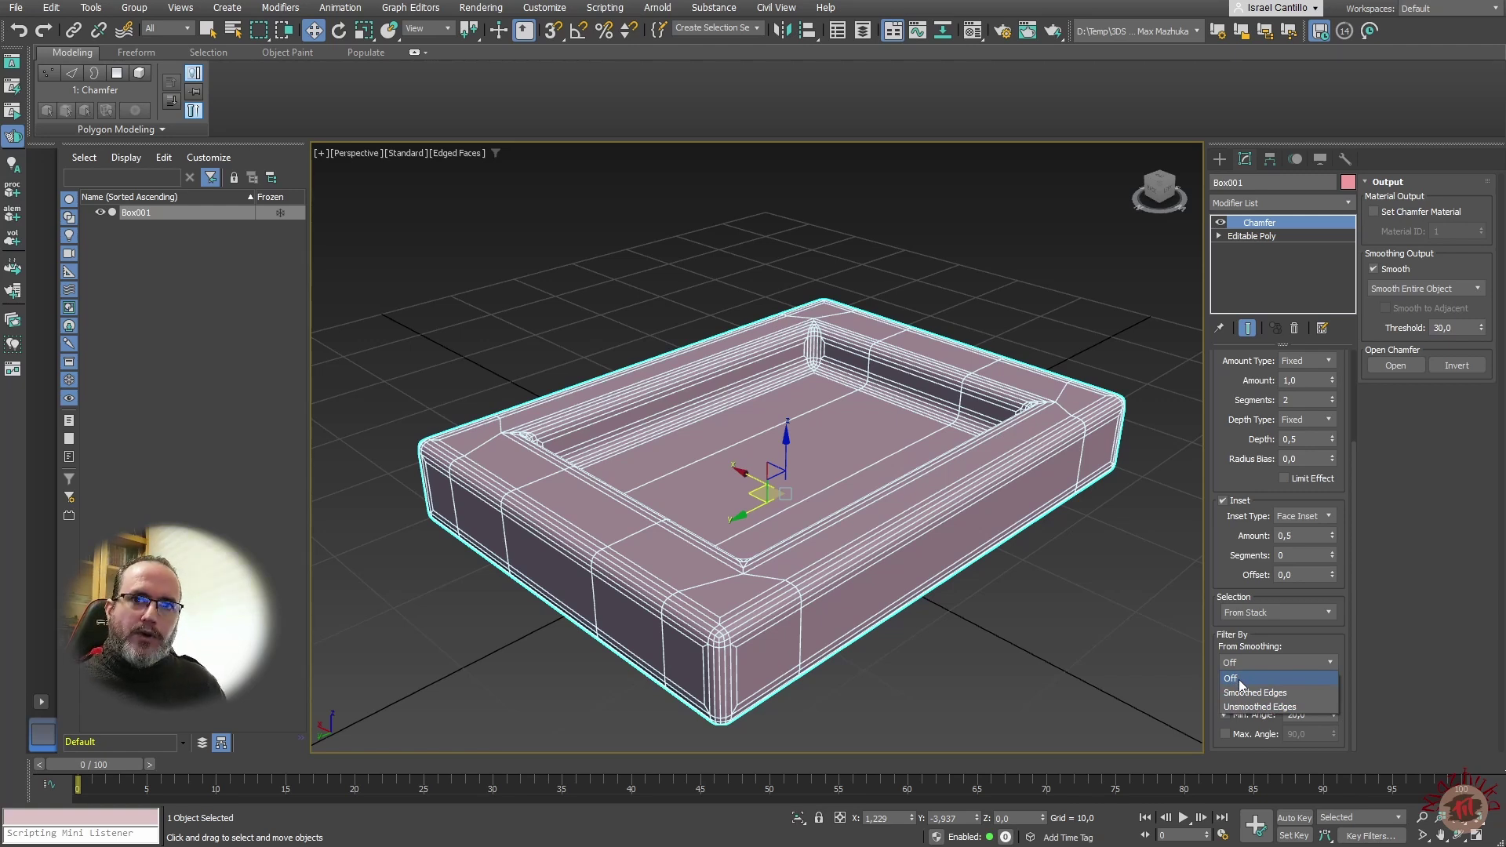
pyautogui.click(1288, 692)
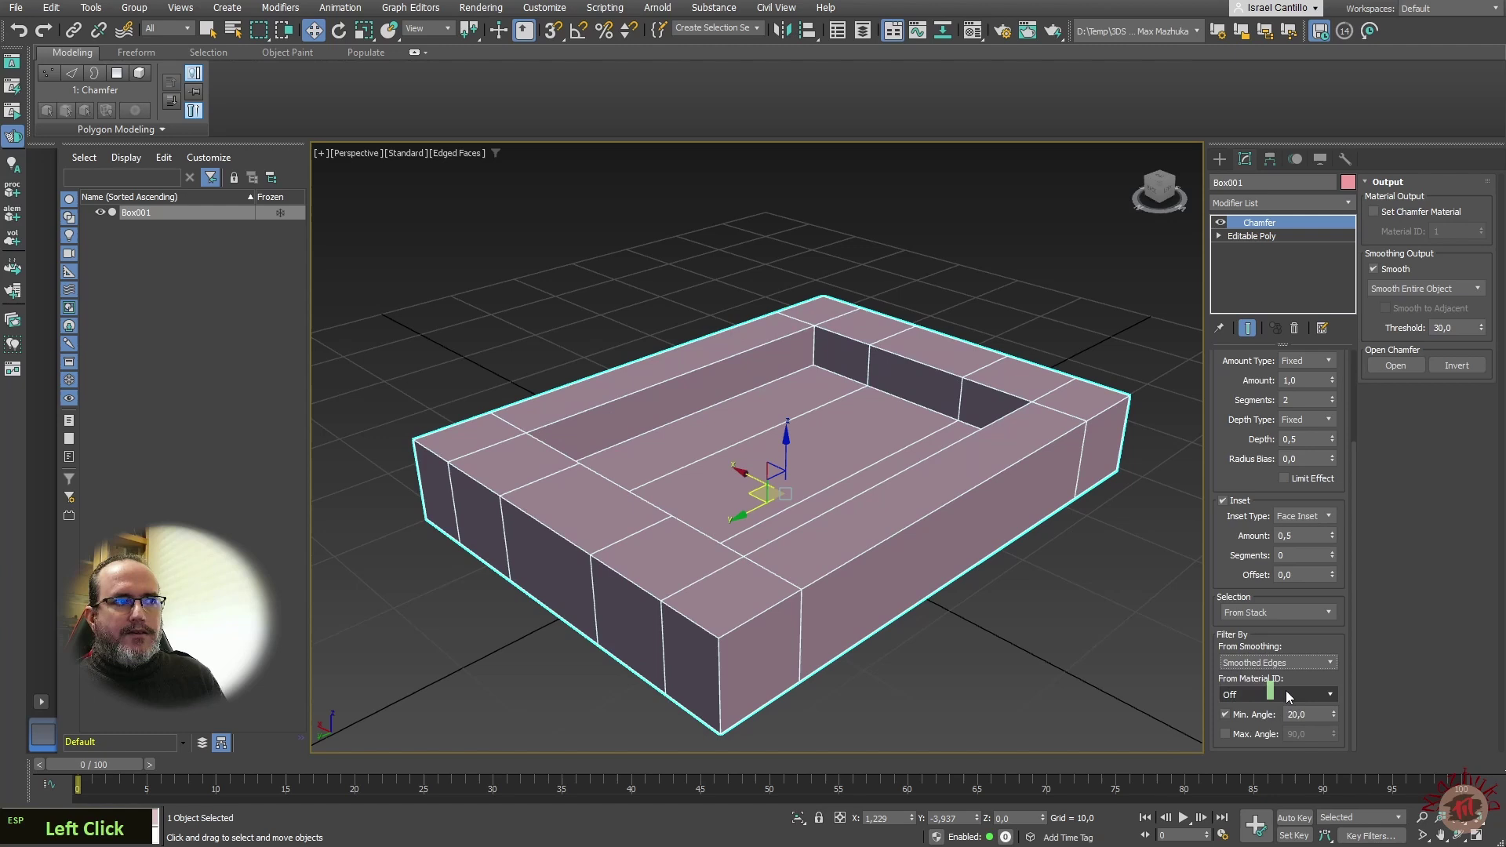
pyautogui.click(1325, 669)
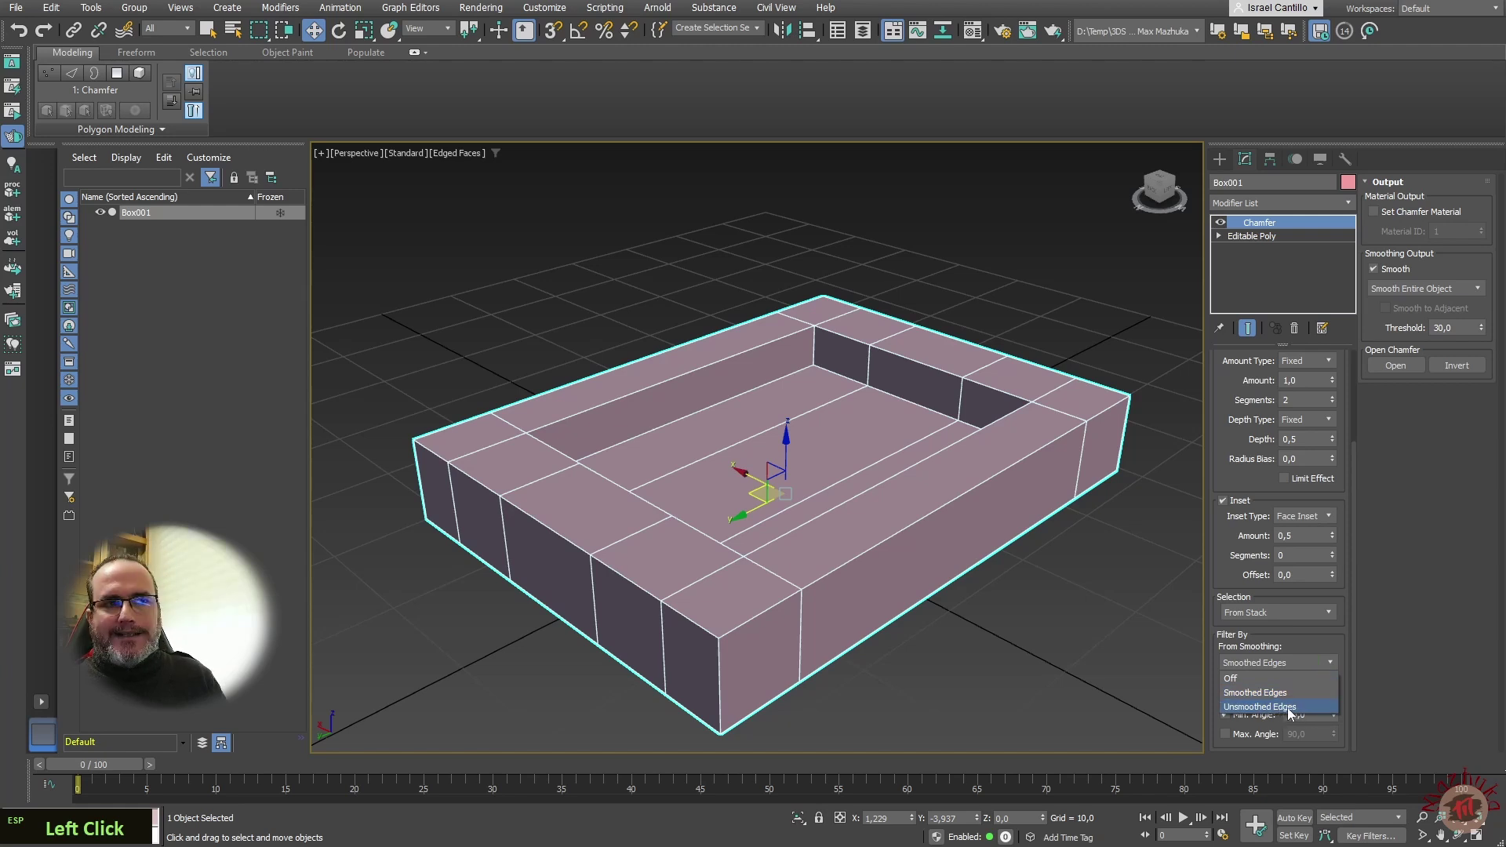
pyautogui.click(1286, 707)
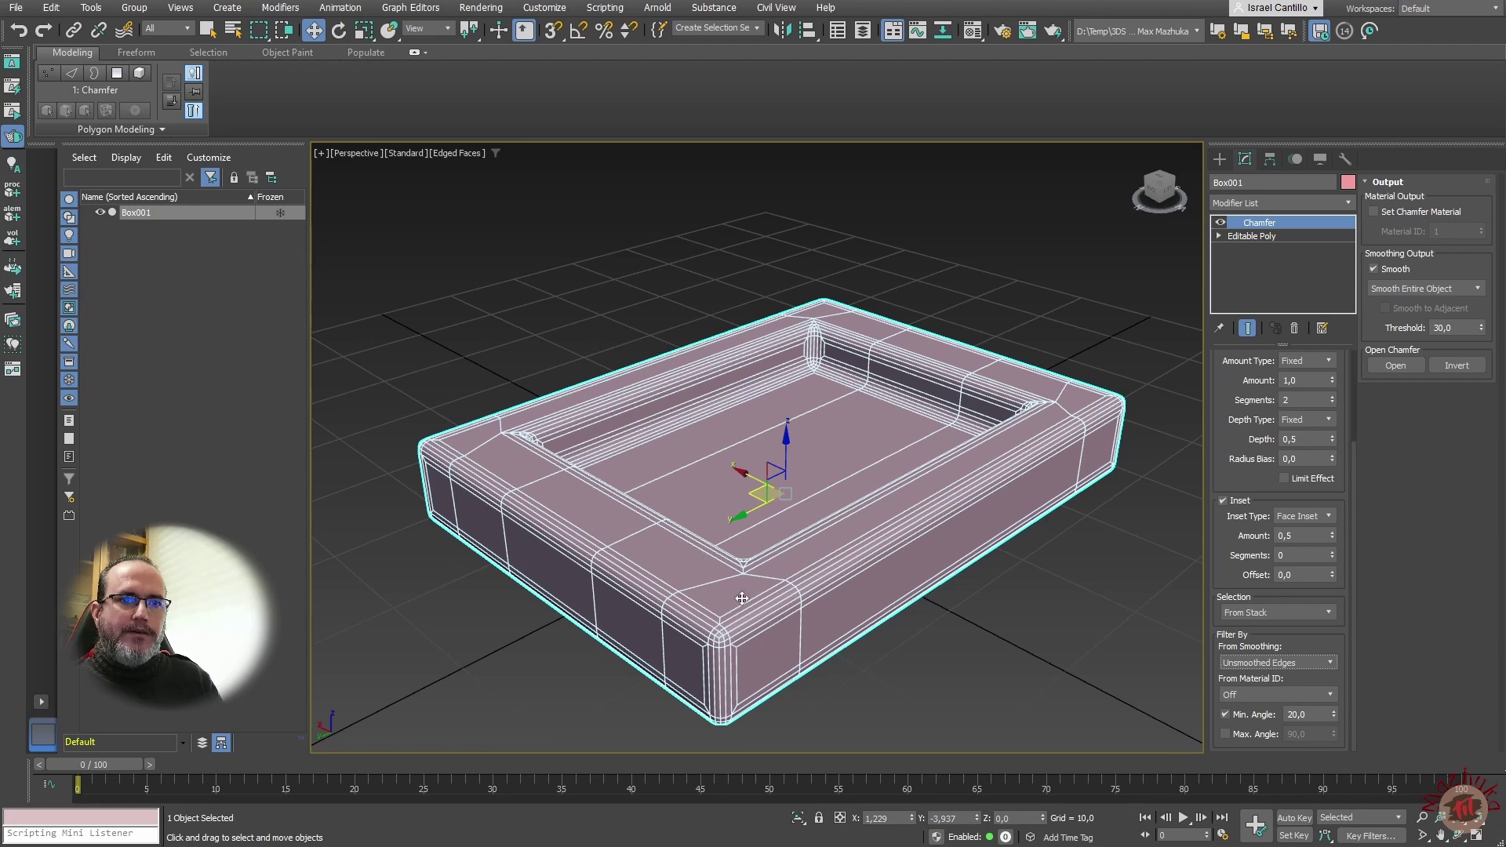
pyautogui.click(1329, 664)
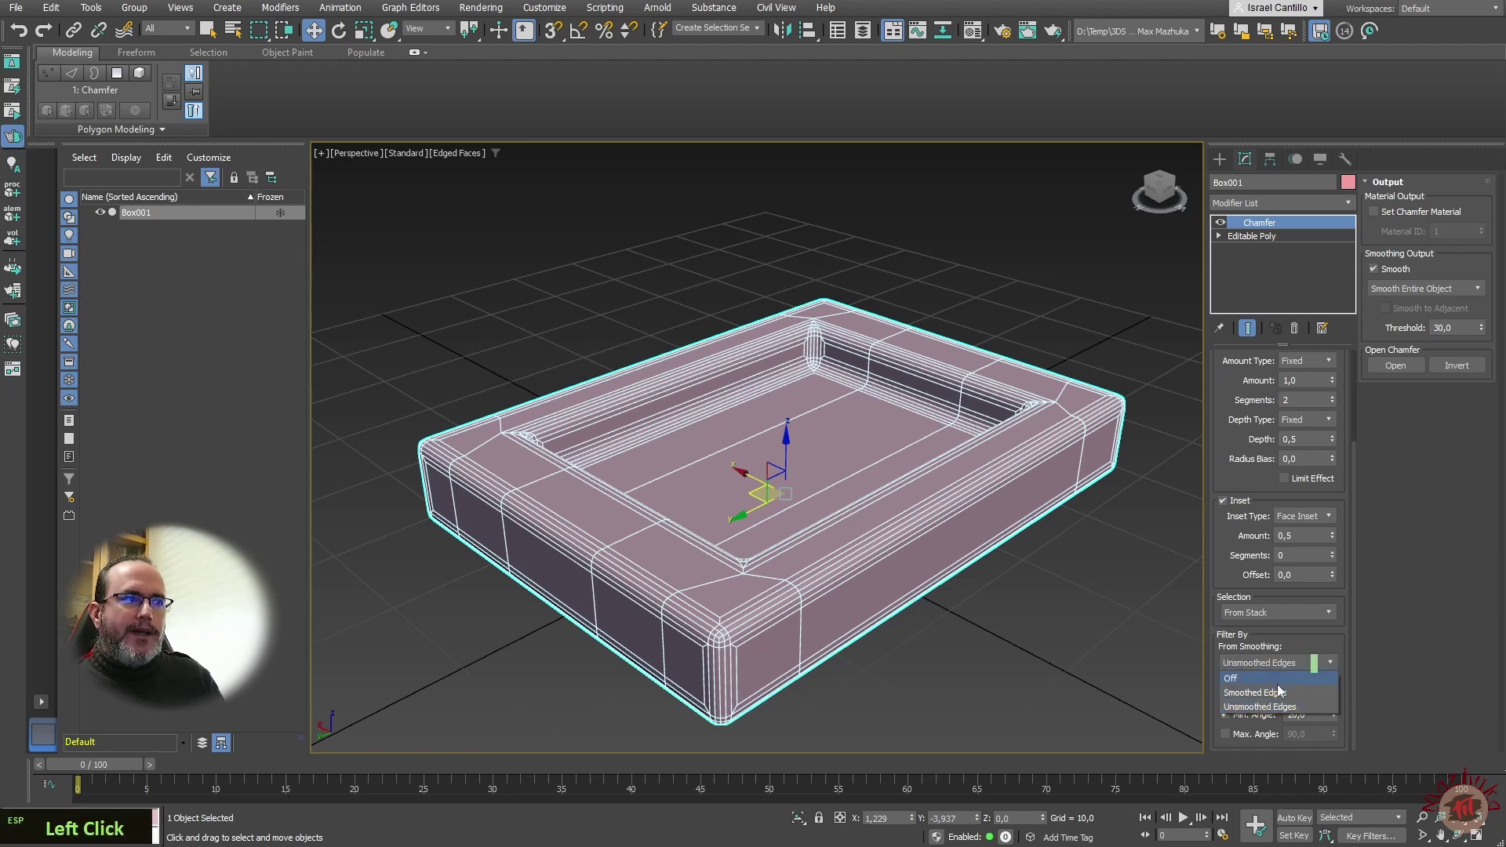
pyautogui.click(1270, 692)
pyautogui.click(1330, 664)
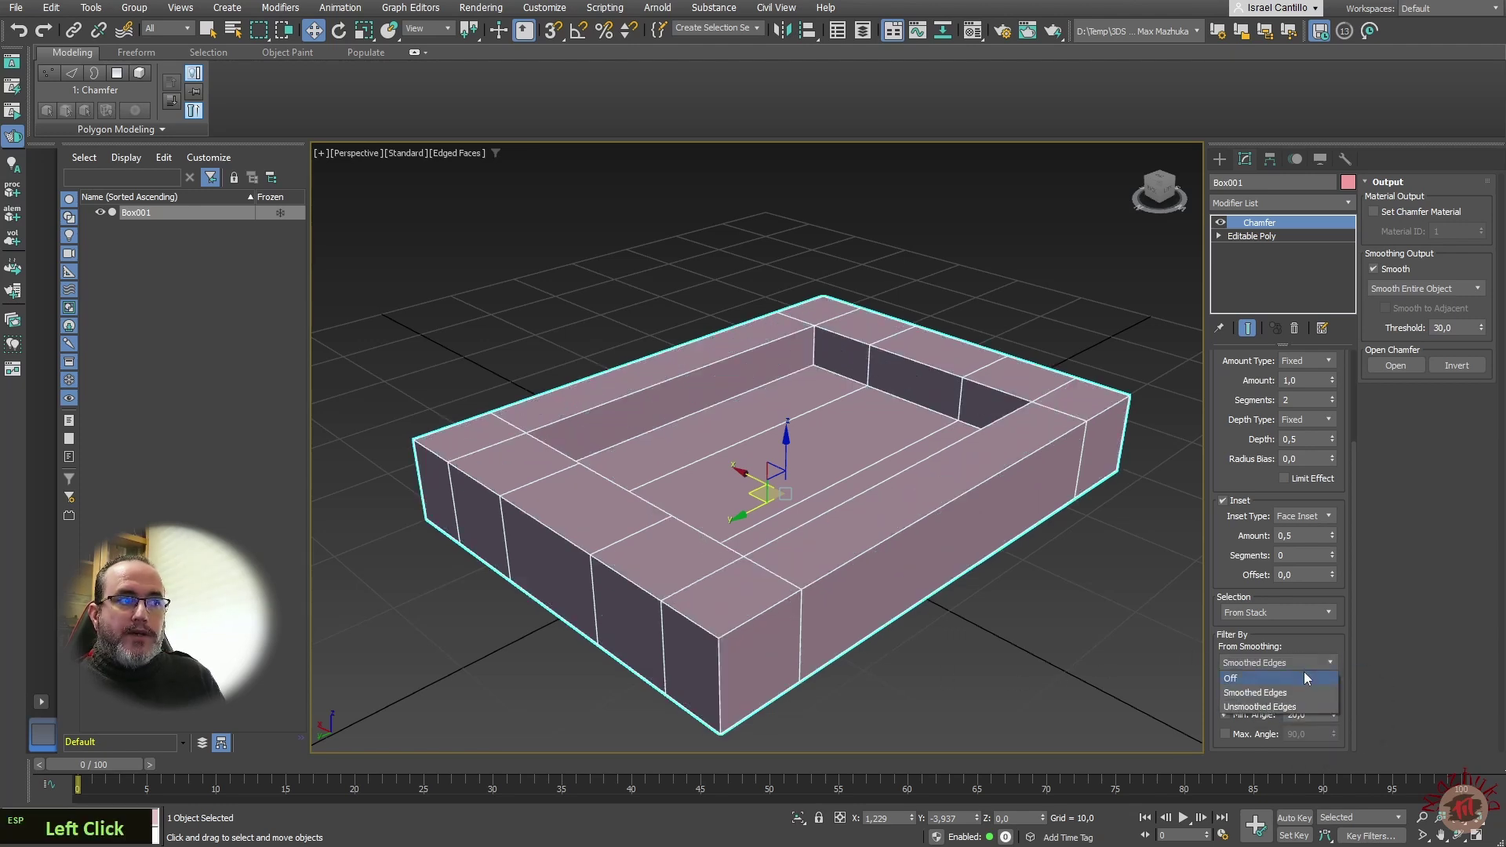
pyautogui.click(1302, 678)
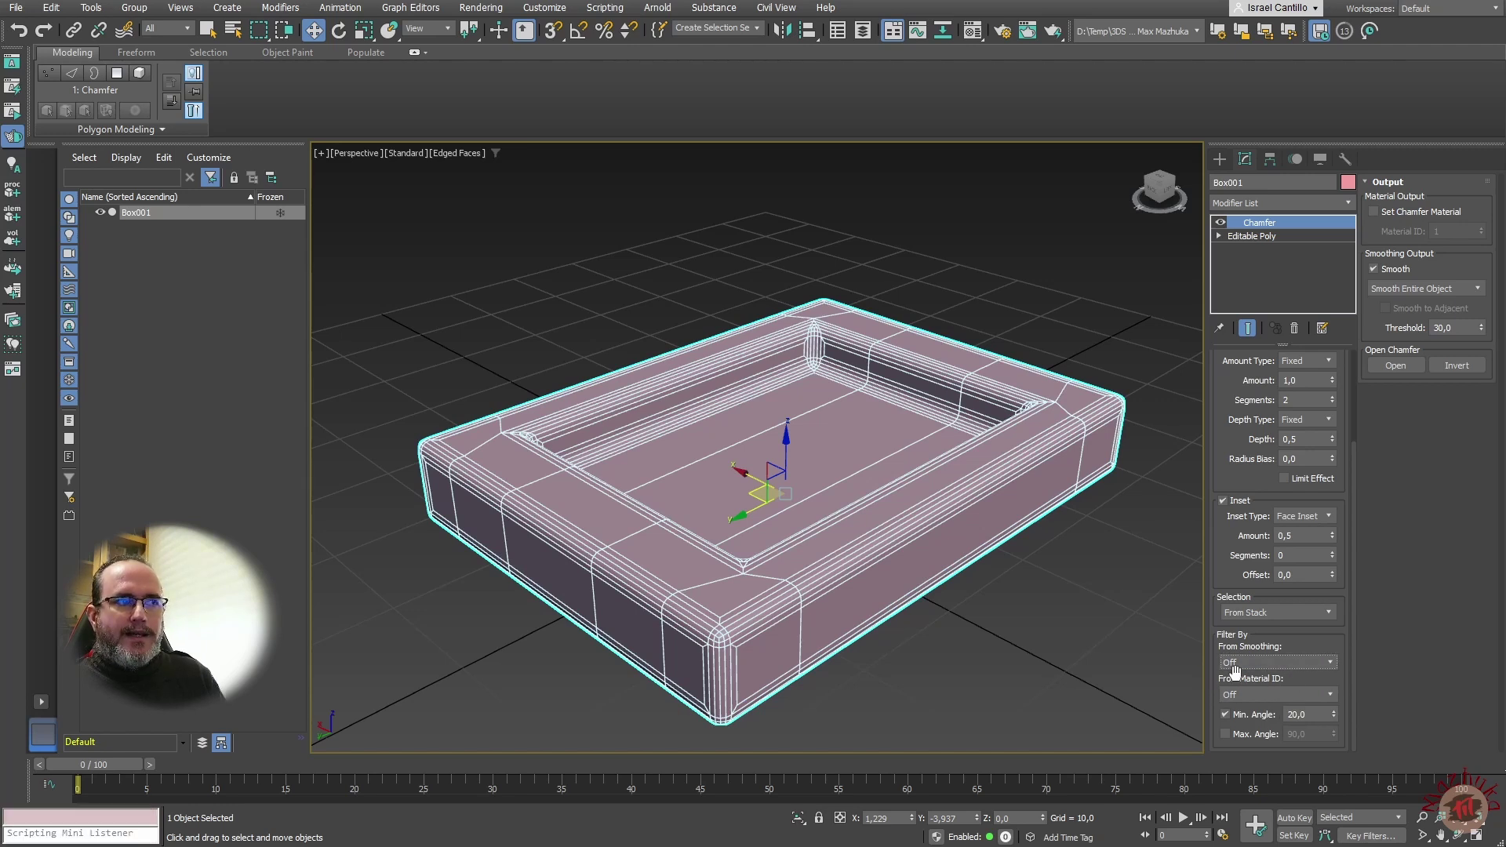
# Set the chamfer's From Material ID filter to Different Materials for comparison, and finish with it on Same Materials
pyautogui.click(1333, 694)
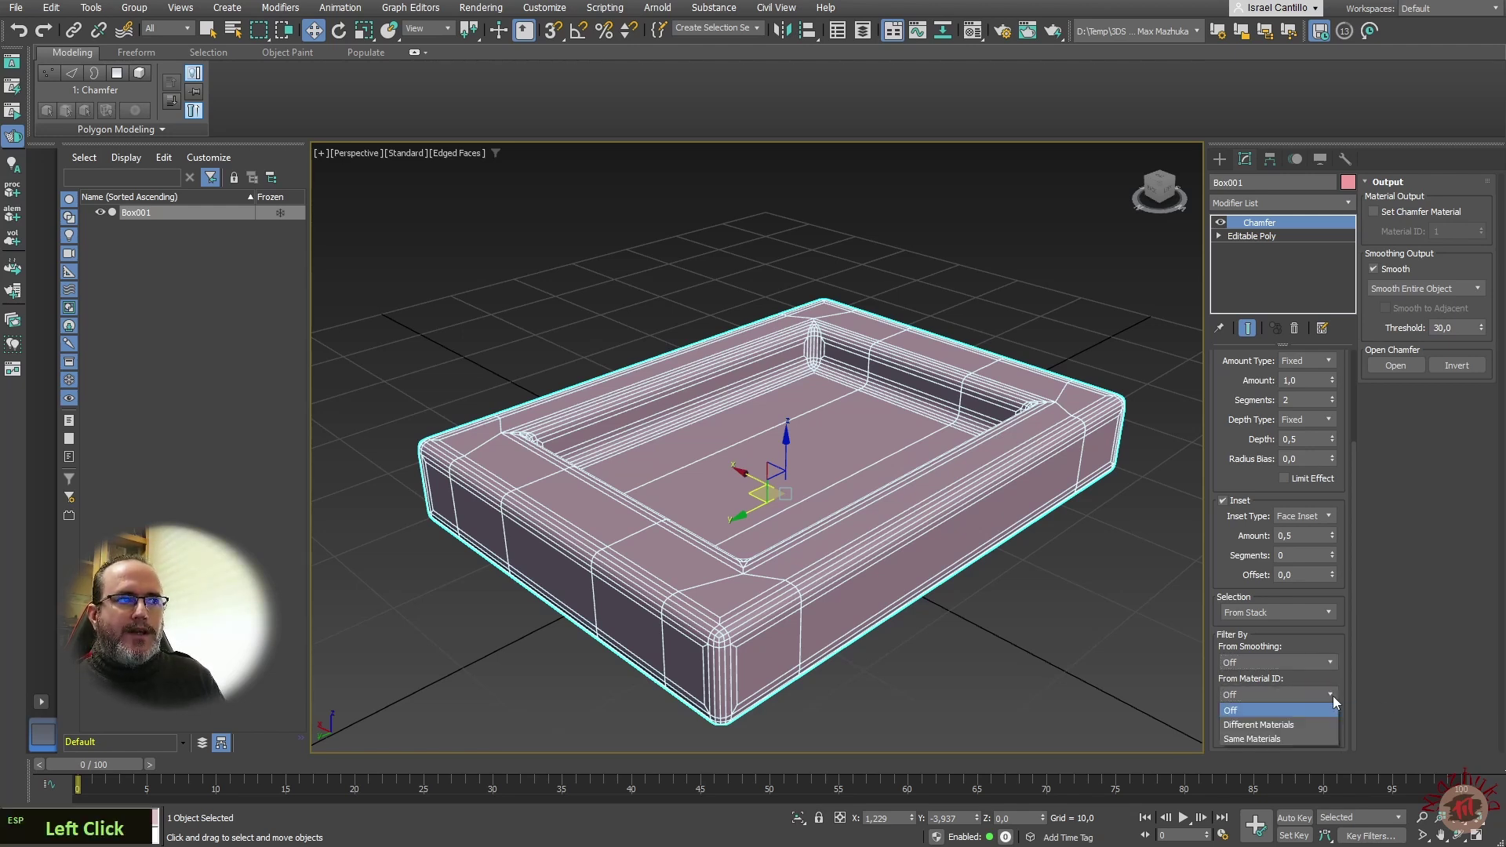
pyautogui.click(1296, 726)
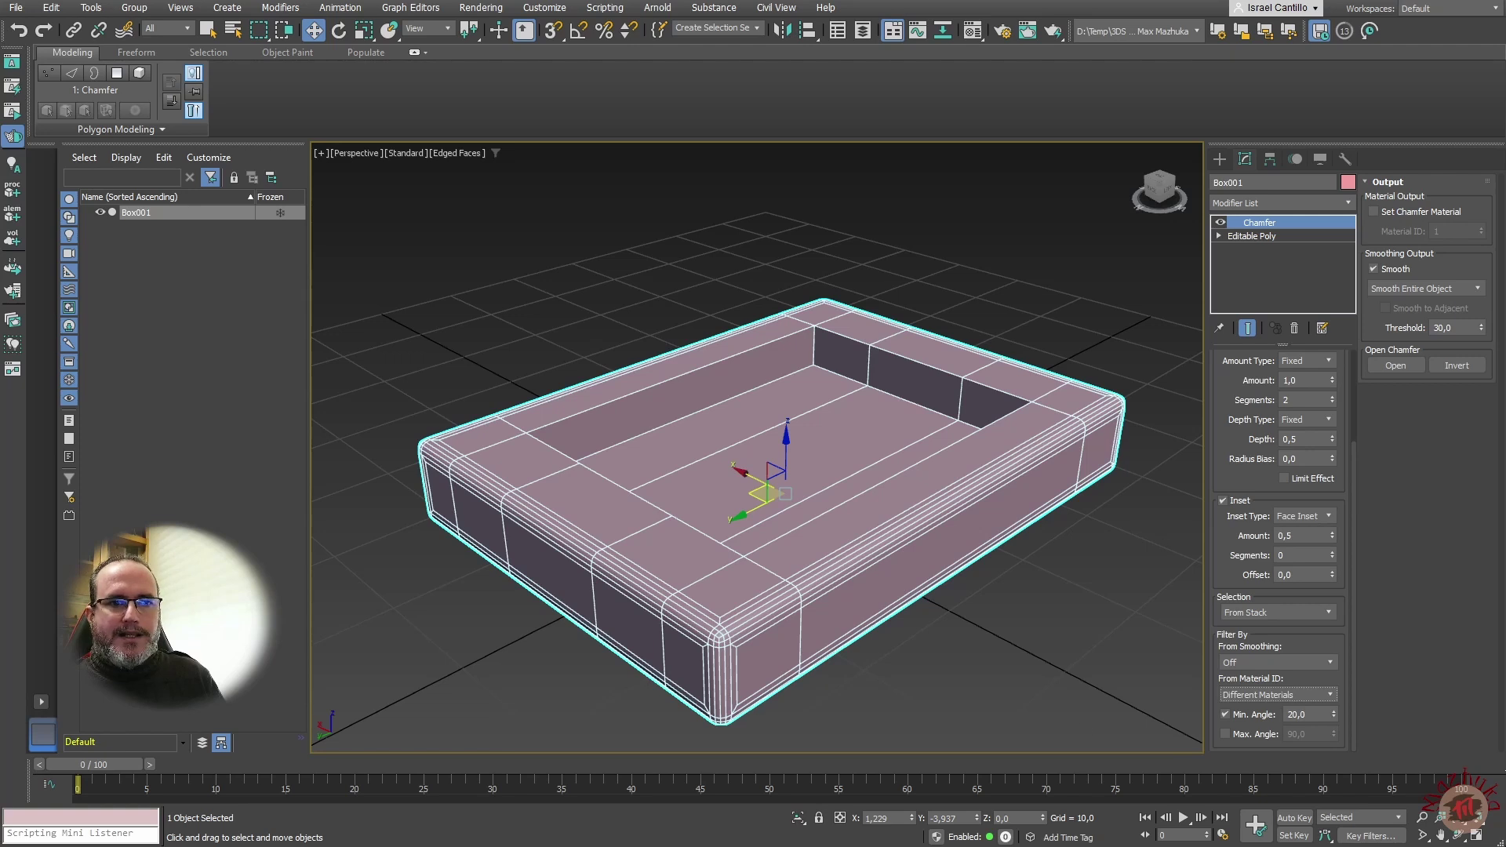
pyautogui.scroll(-1, 1278, 549)
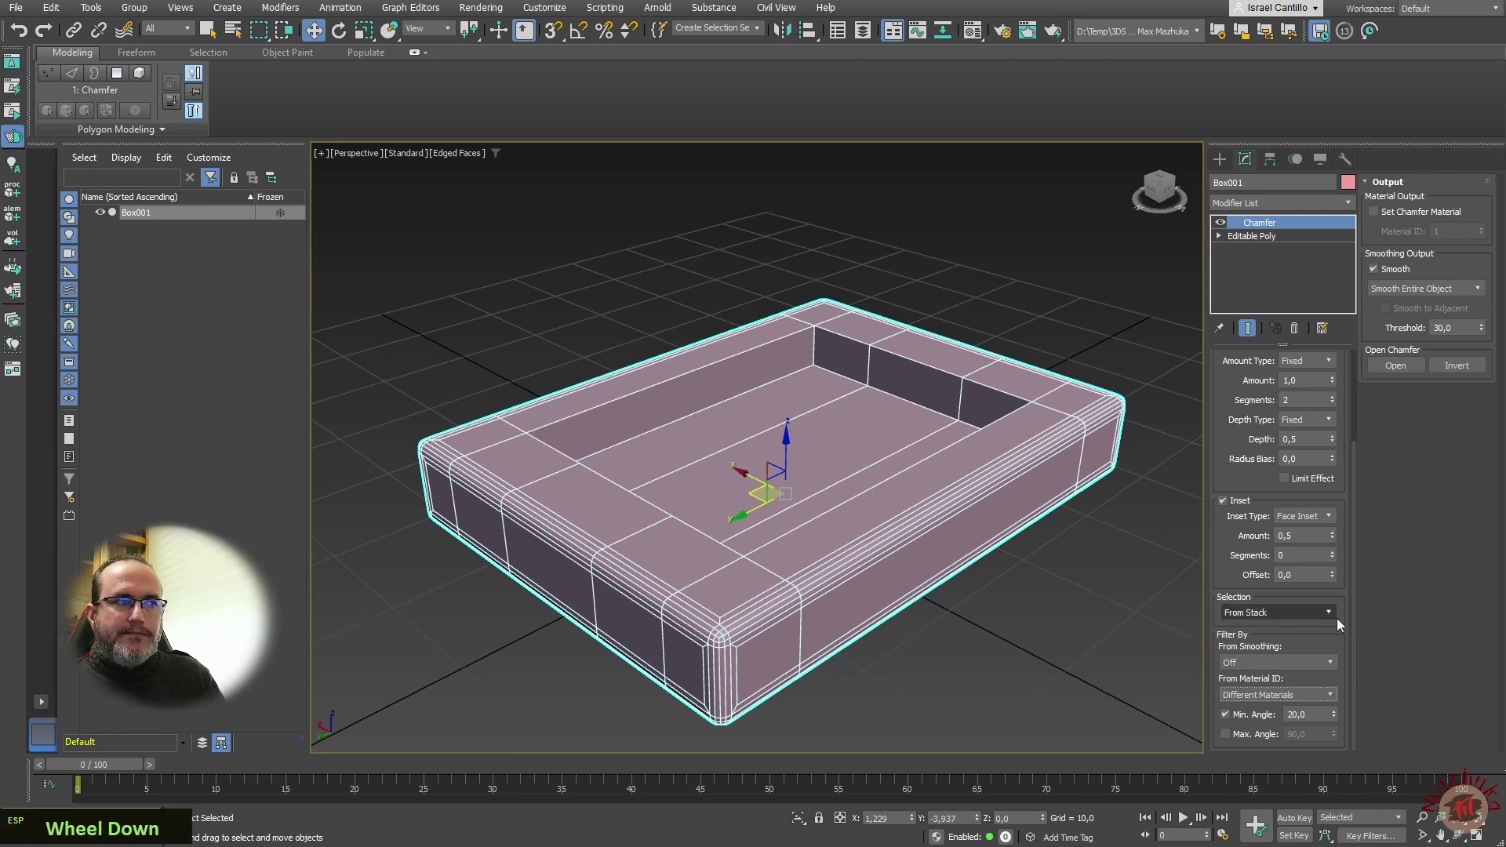
pyautogui.click(1365, 729)
pyautogui.click(1334, 694)
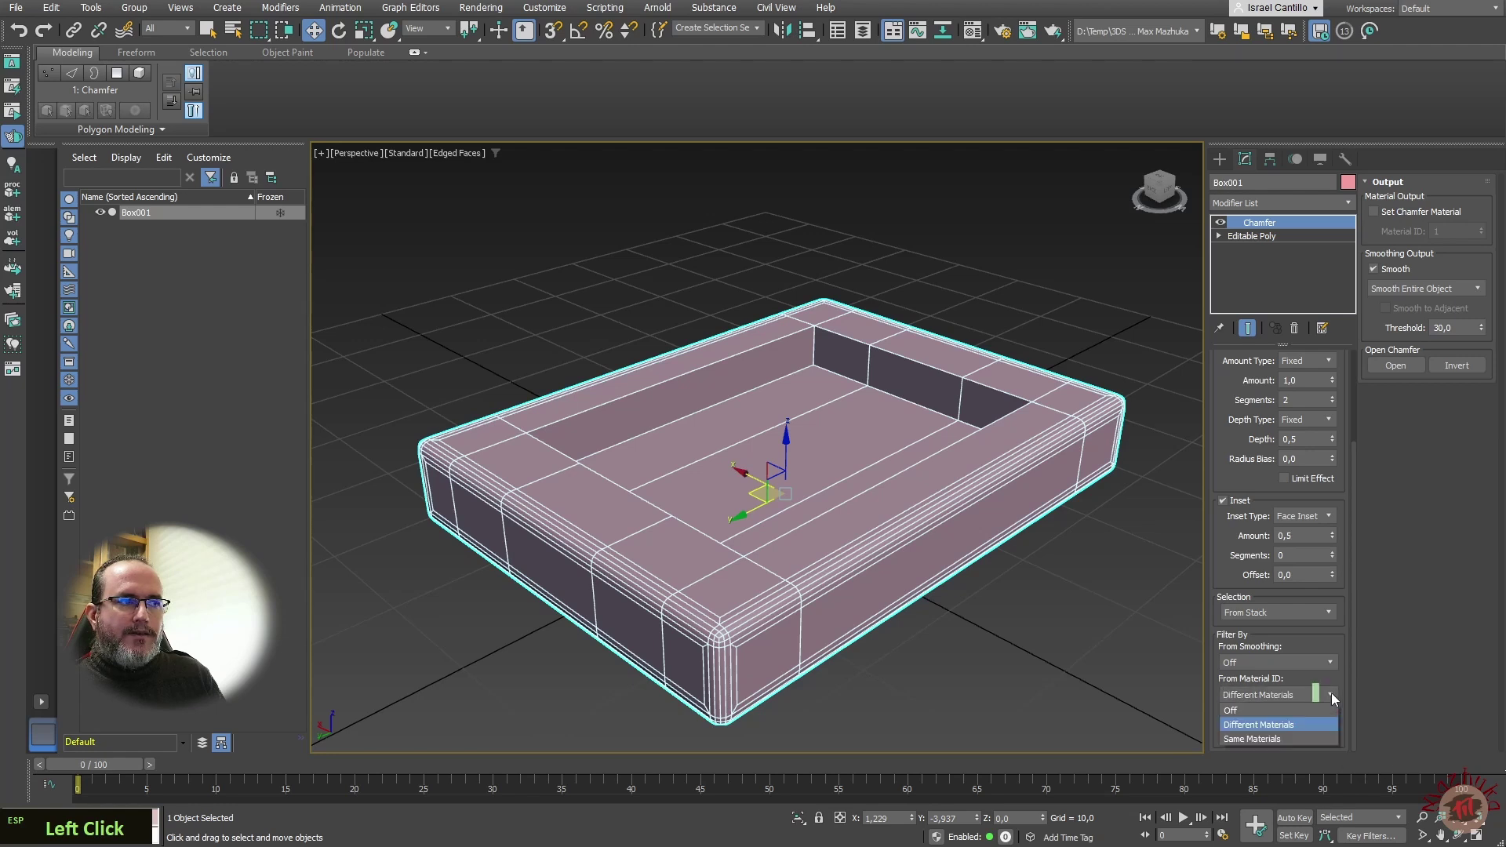
pyautogui.click(1276, 739)
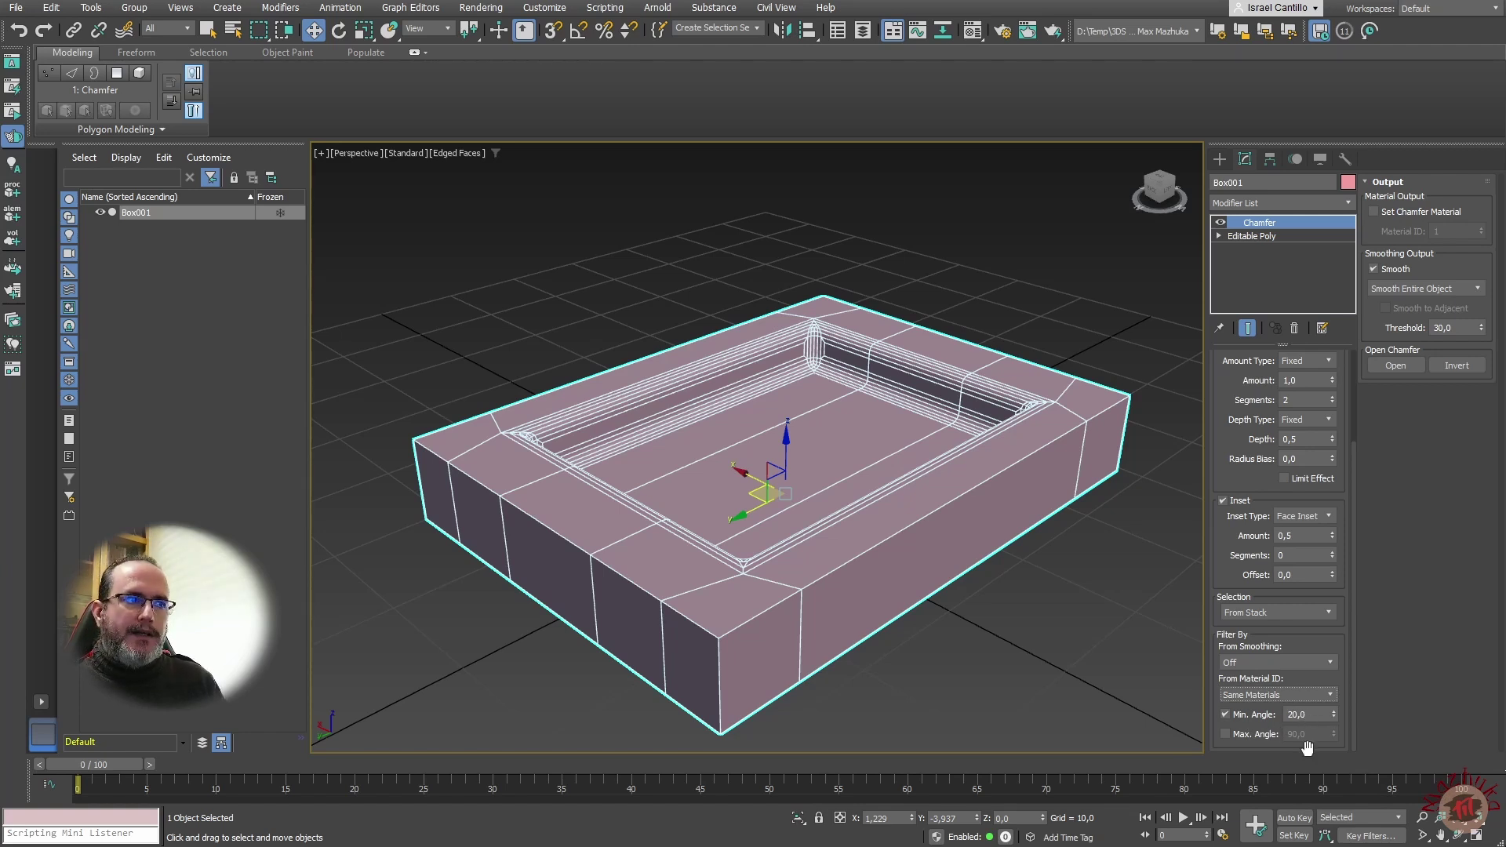
# Try the chamfer with the Max. Angle filter enabled and with the Min. Angle filter disabled, restoring both settings
pyautogui.click(1224, 735)
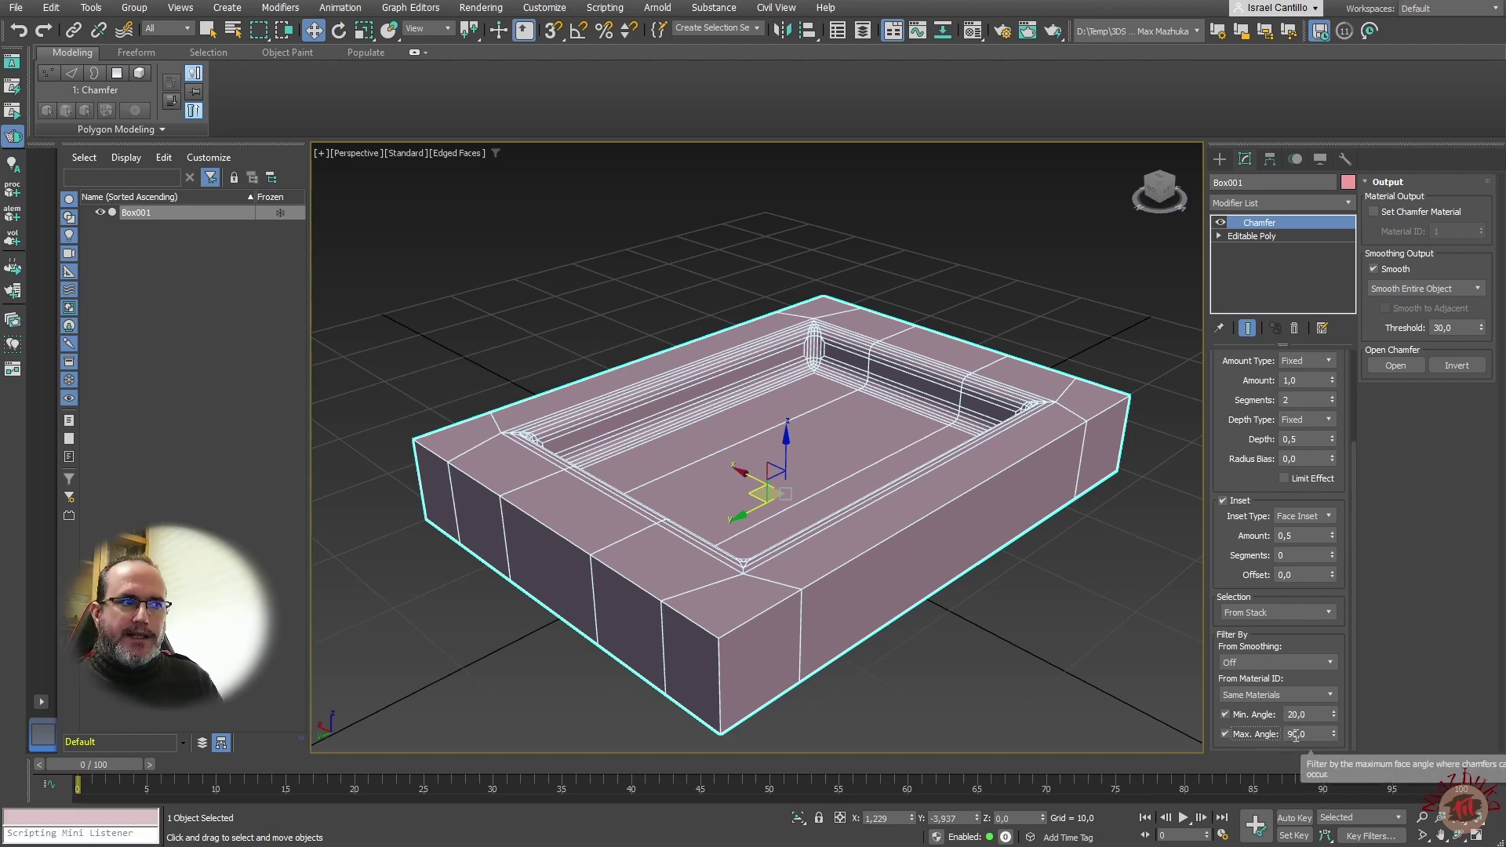
pyautogui.click(1225, 737)
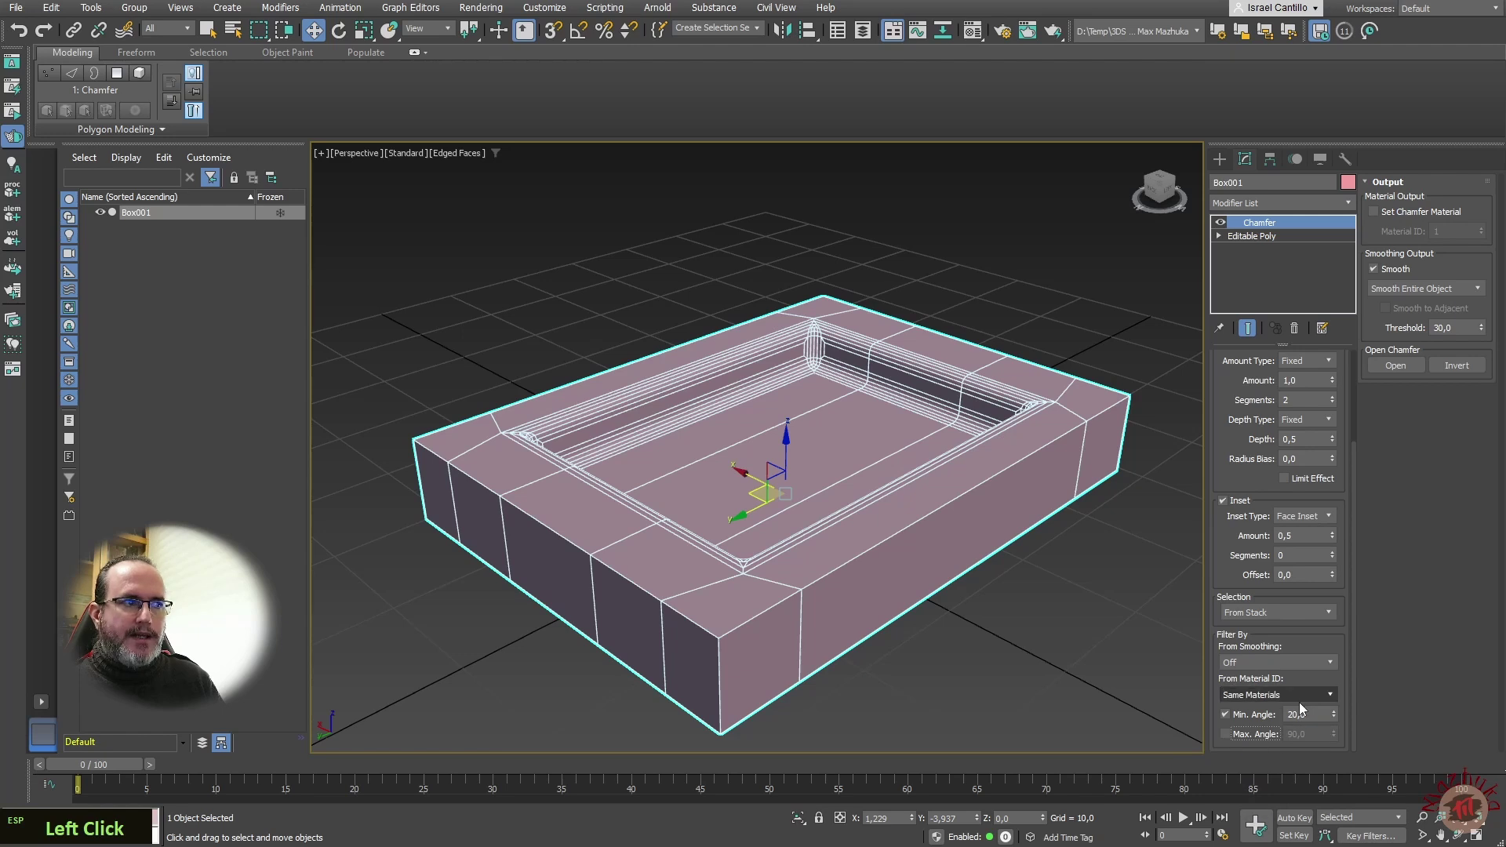
pyautogui.click(1225, 715)
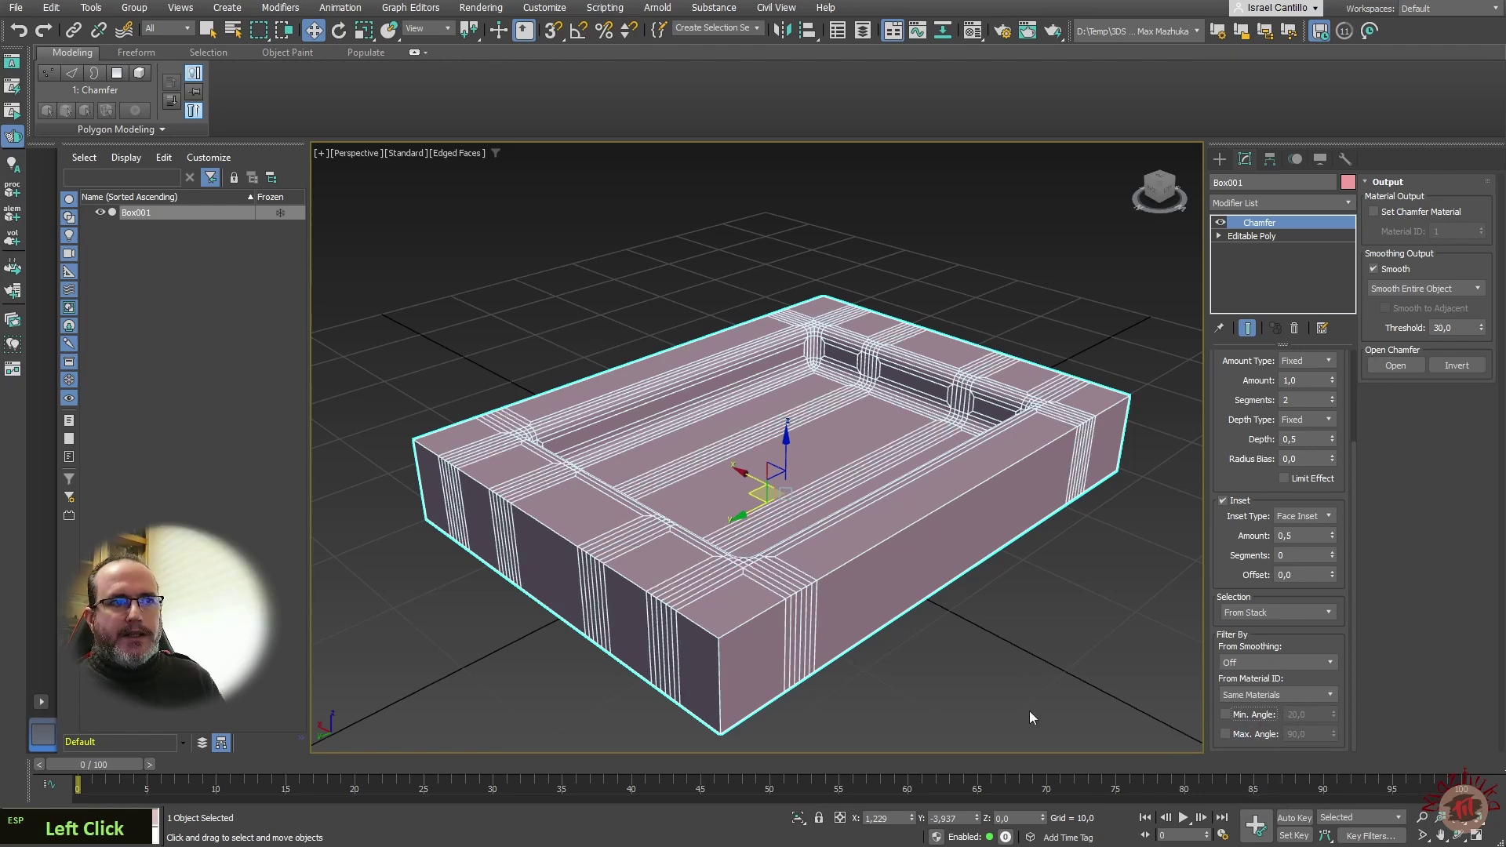
pyautogui.click(1225, 714)
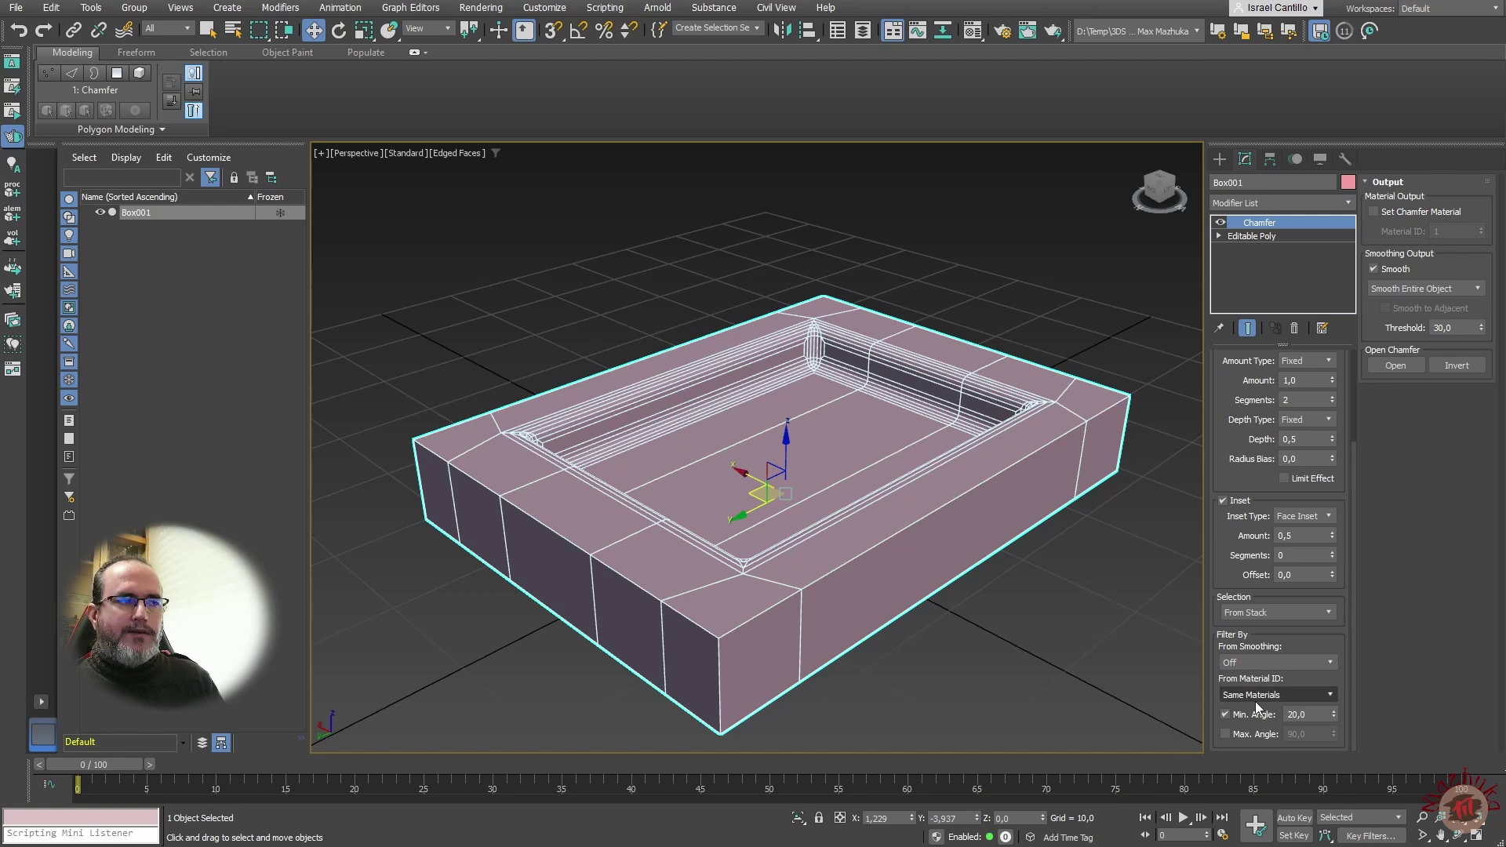
# Collapse the Chamfer modifier's Parameters rollout
pyautogui.scroll(1, 1267, 698)
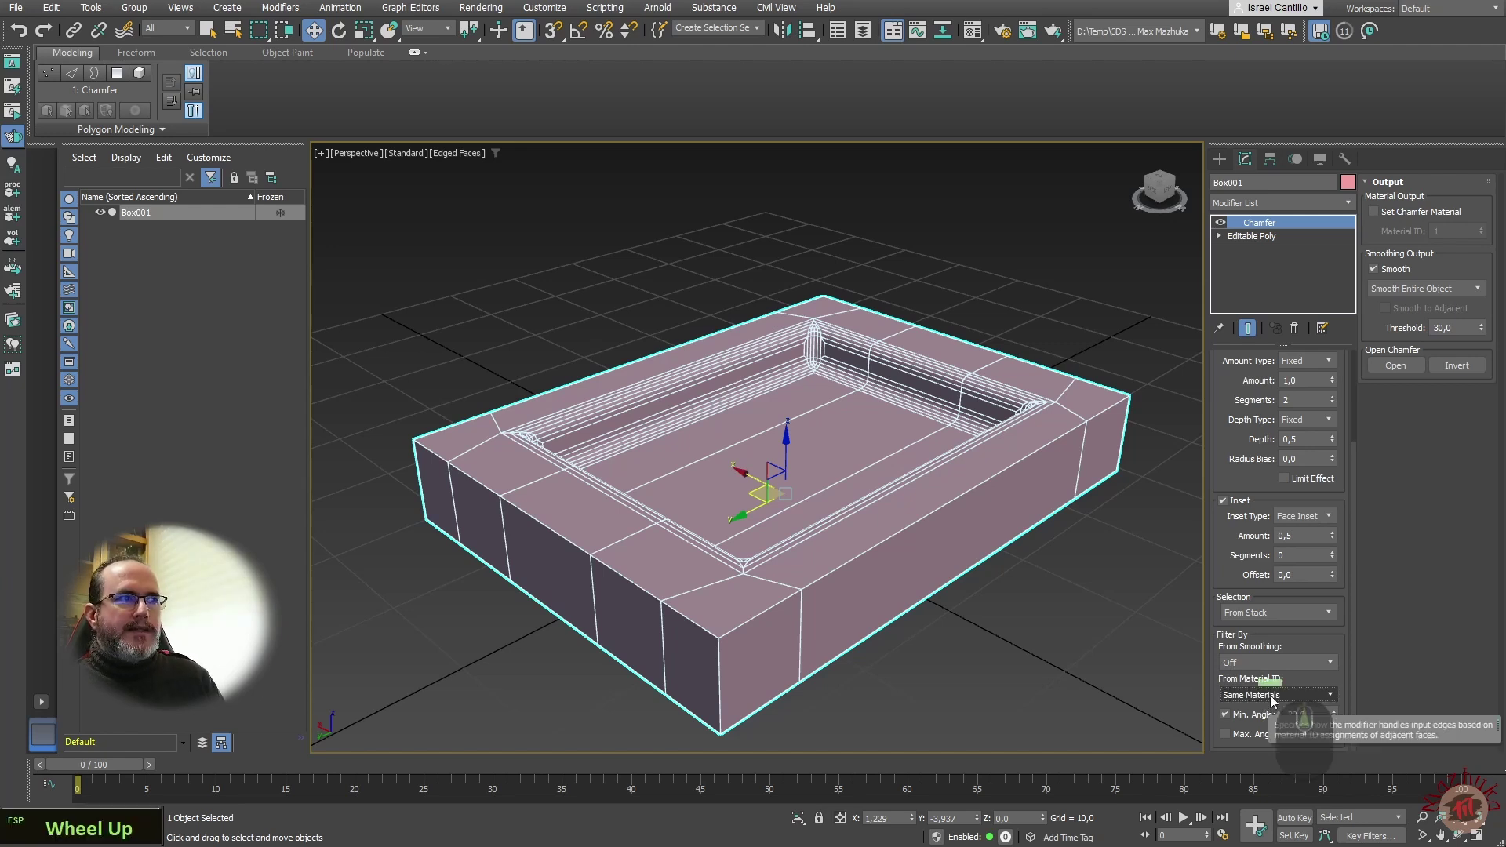
pyautogui.click(1352, 577)
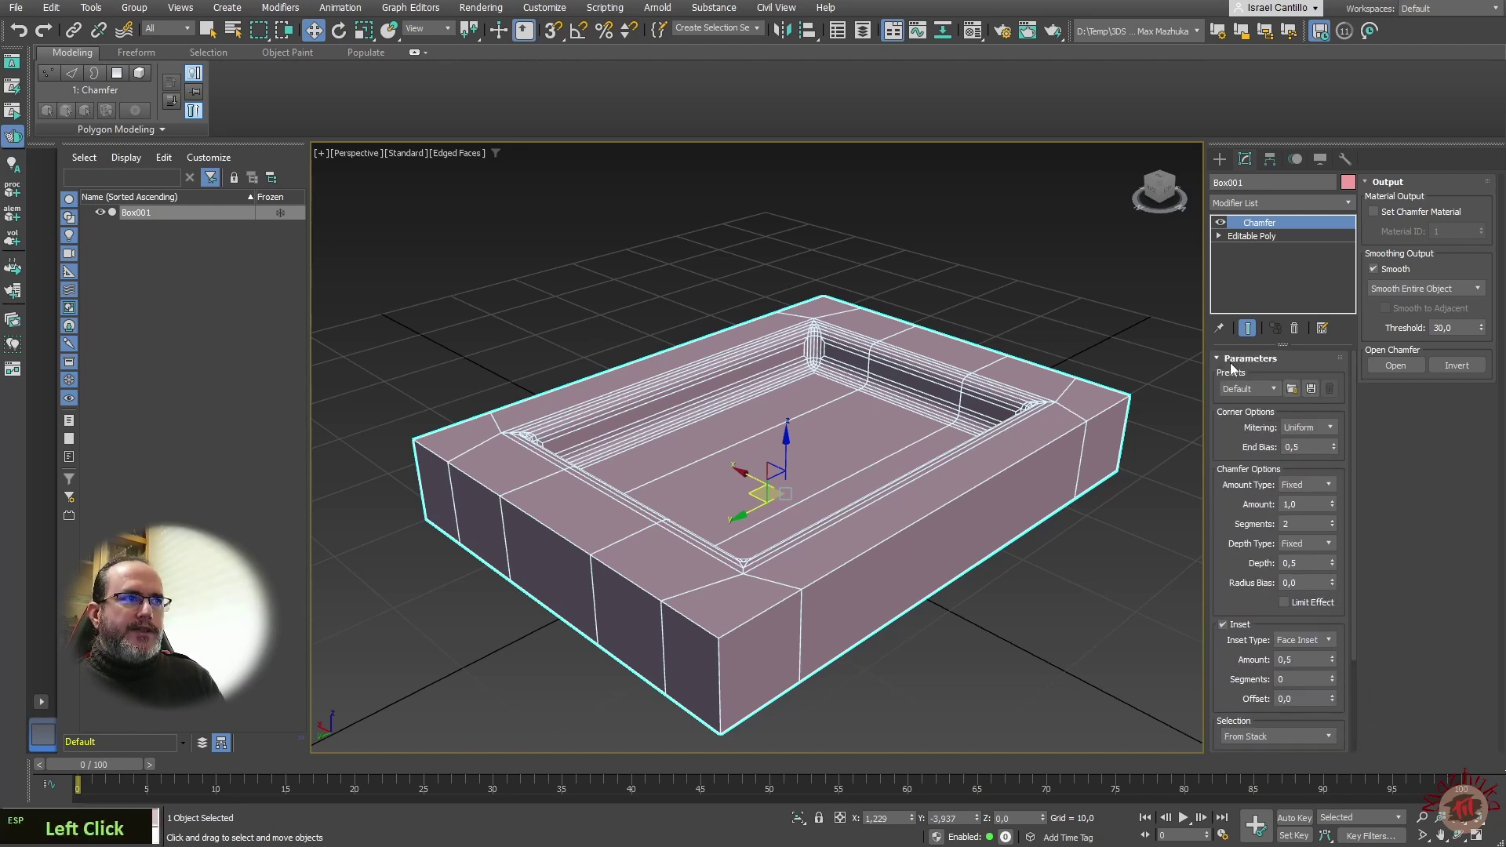
pyautogui.click(1216, 360)
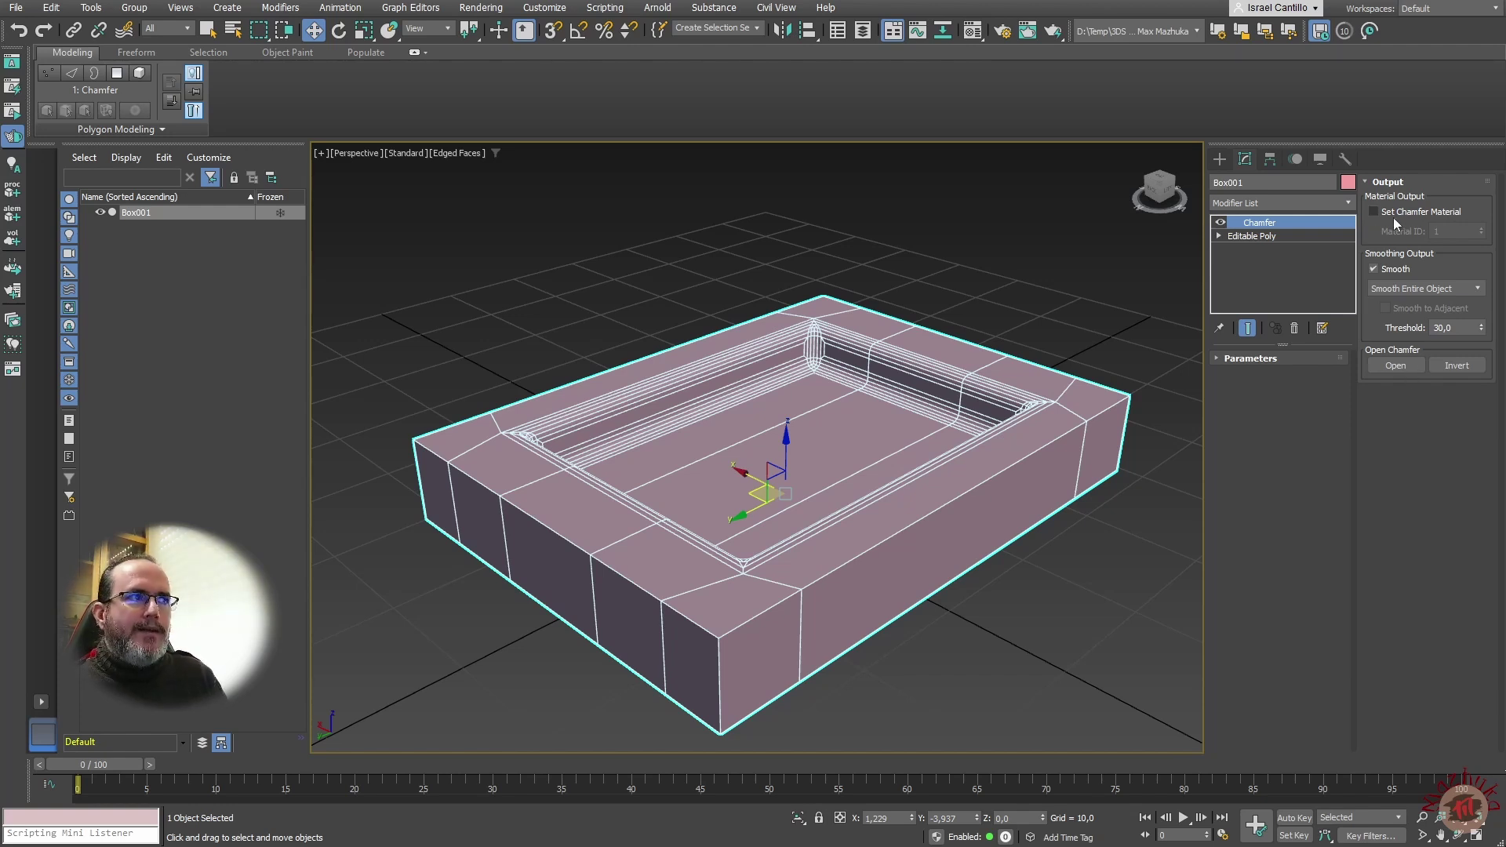
# Try Set Chamfer Material with Material ID 2, turn it off again, and review the Smoothing Output options without changing them
pyautogui.click(1374, 212)
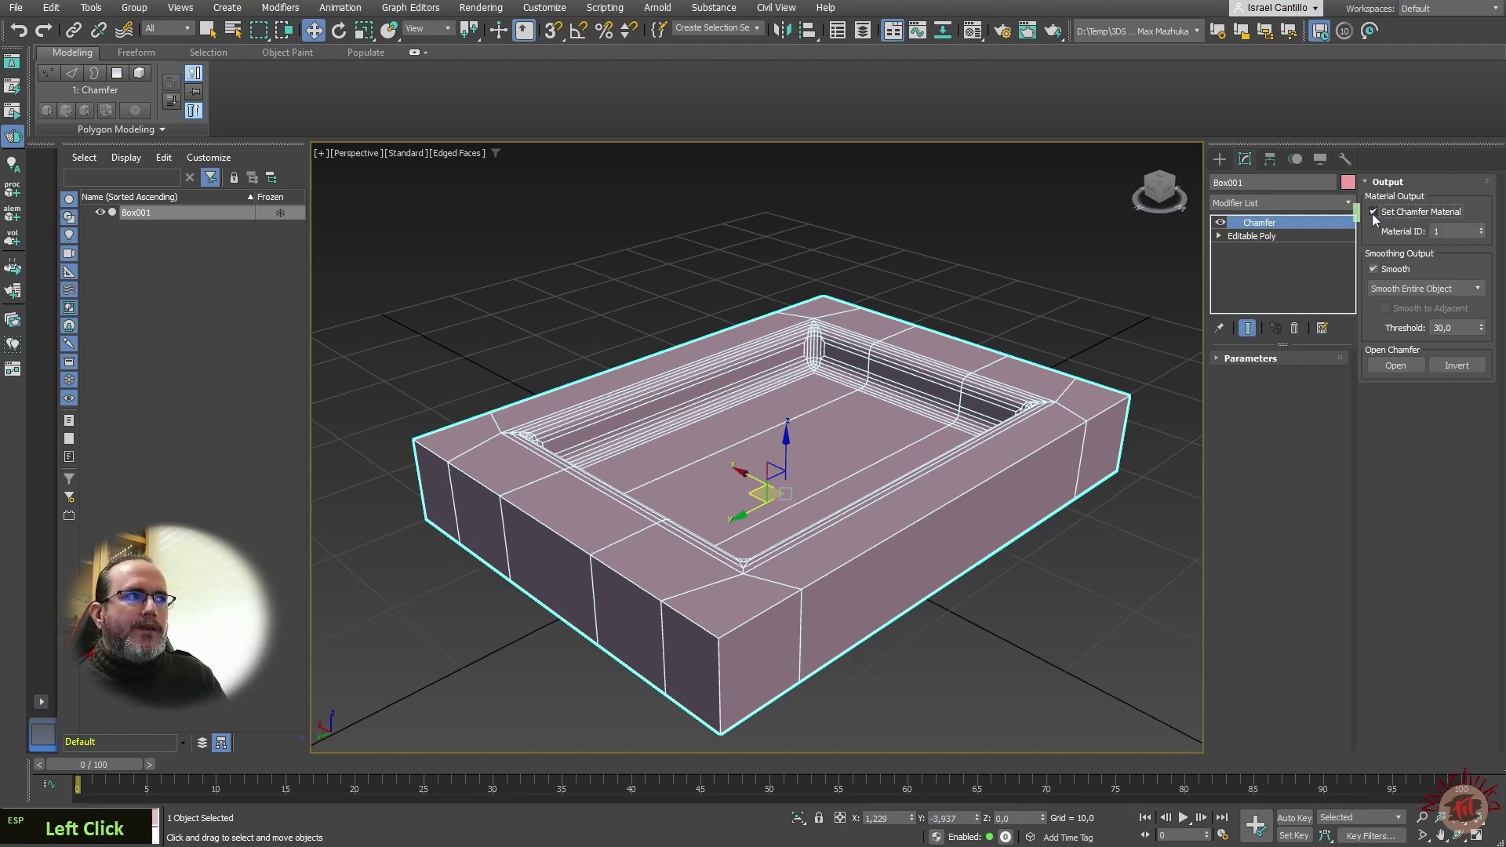
pyautogui.click(1481, 229)
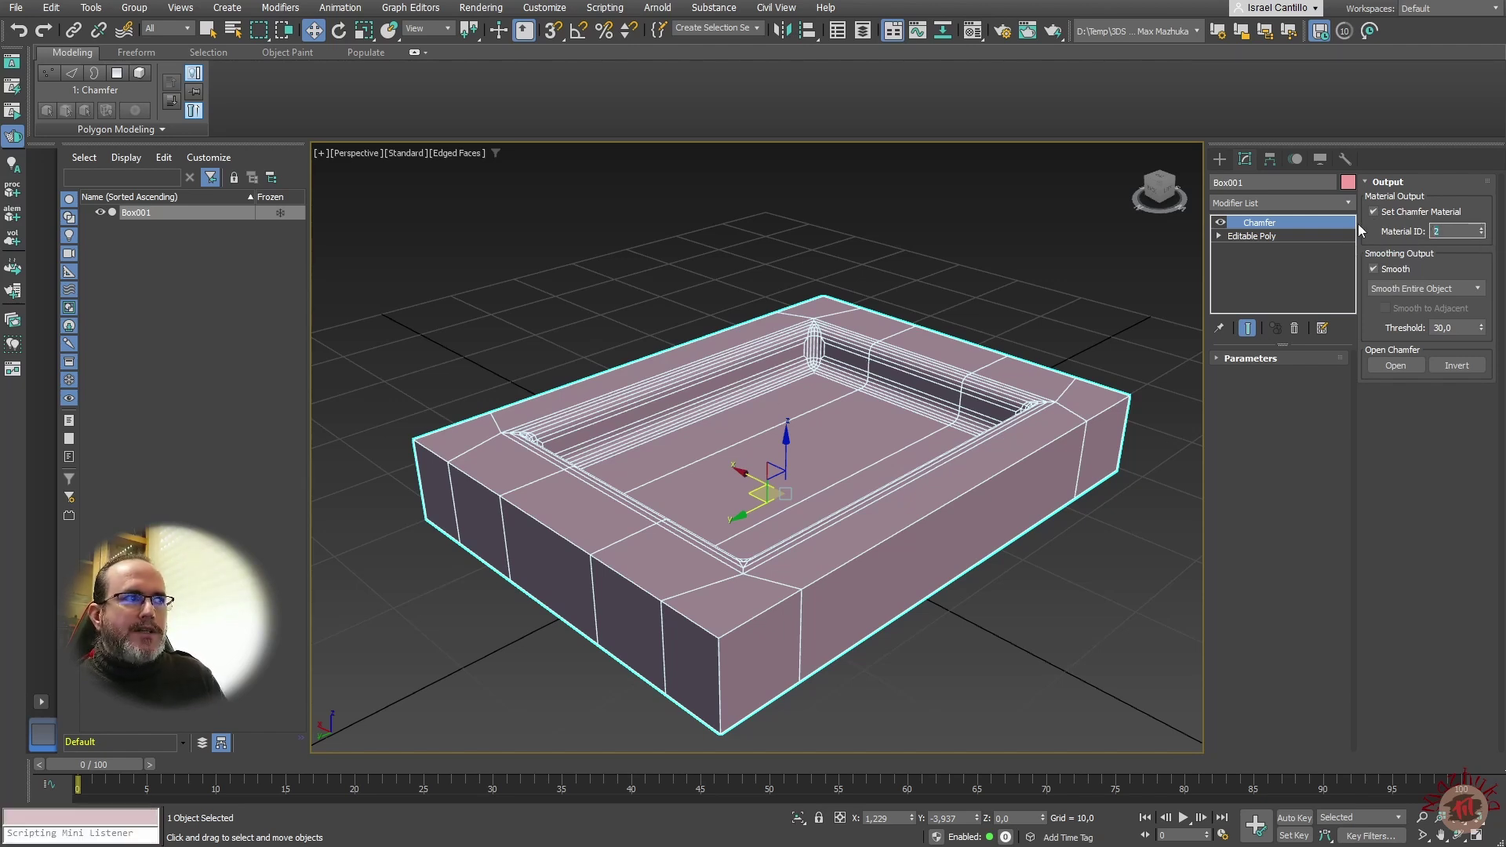
pyautogui.click(1400, 212)
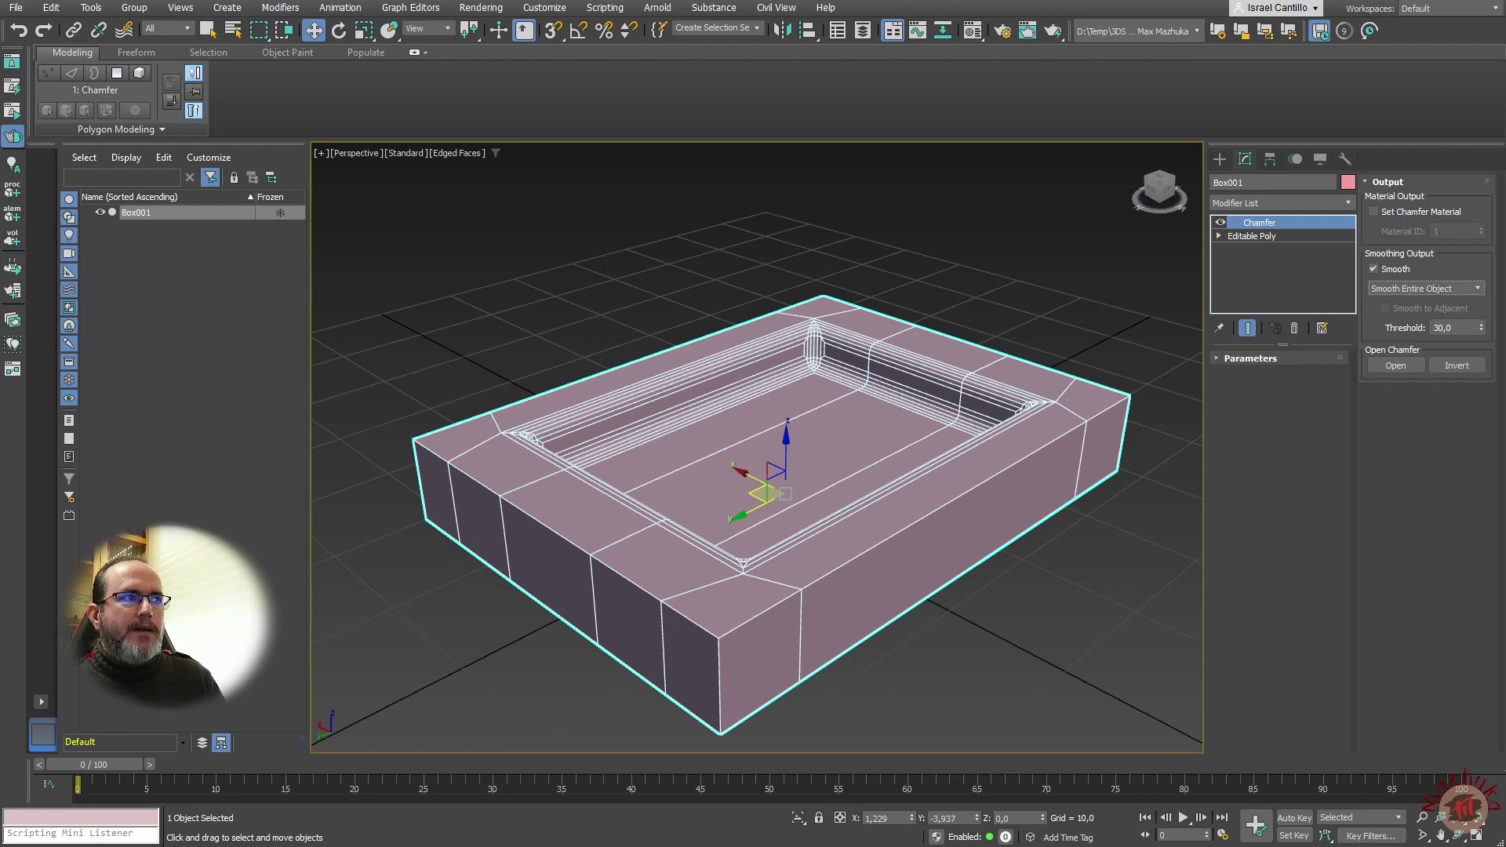
pyautogui.click(1479, 290)
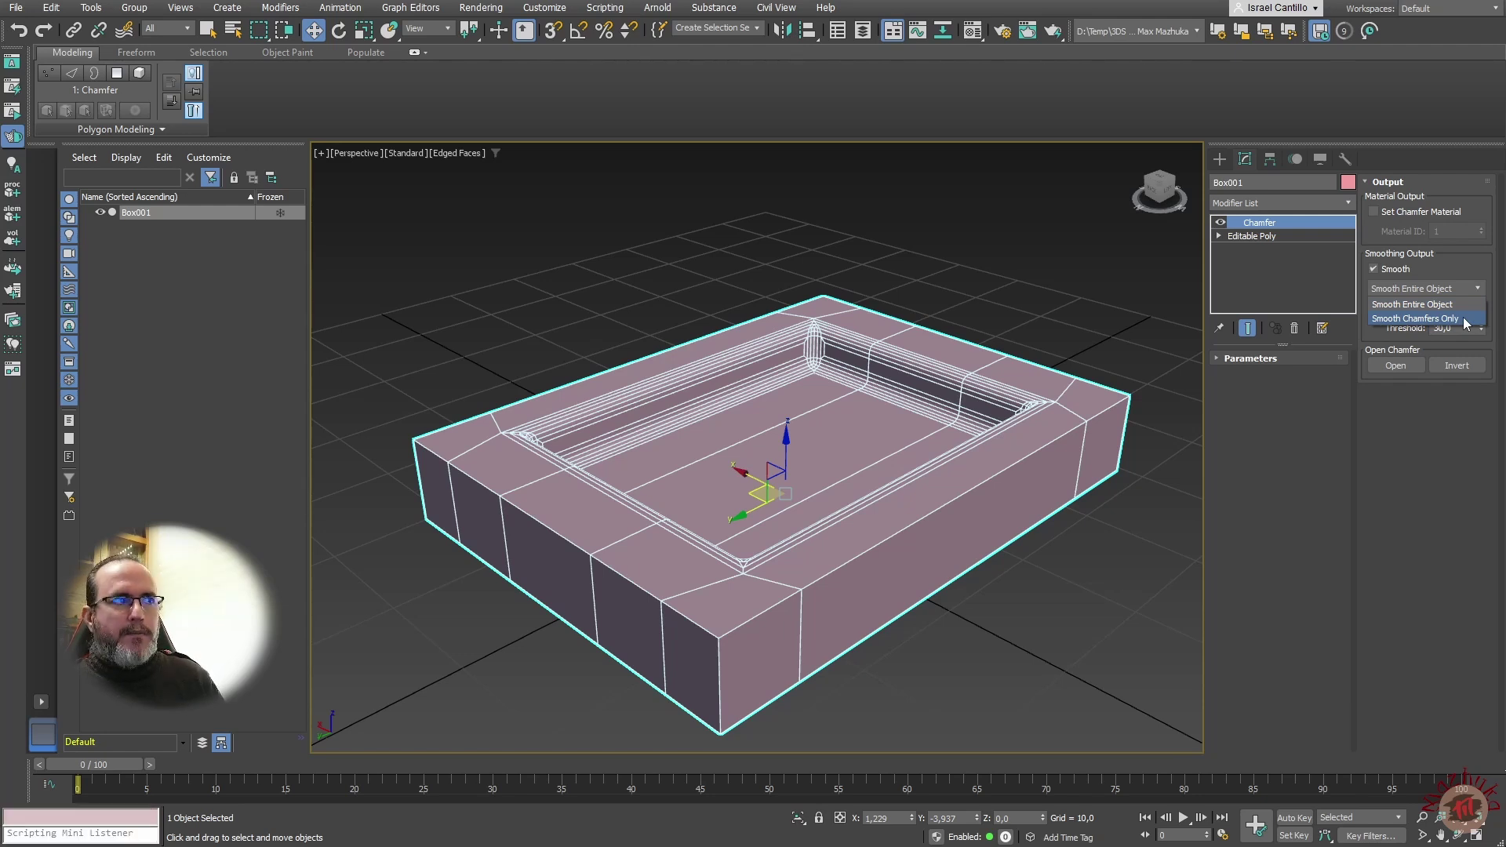
pyautogui.click(1395, 490)
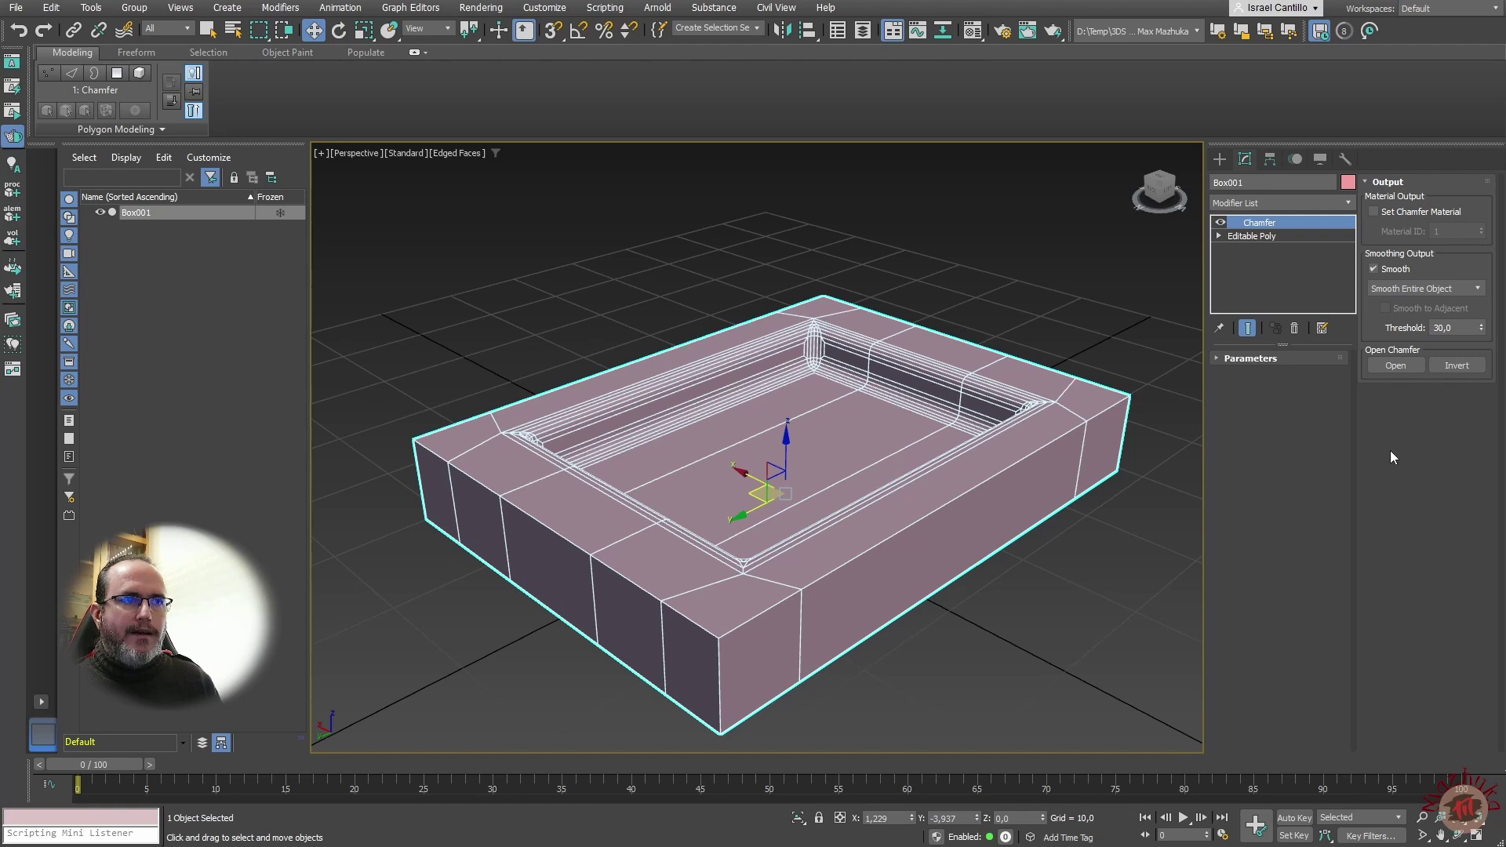
# Compare the Open and Invert results of Open Chamfer on the hollowed box, finishing with both turned off
pyautogui.click(1396, 366)
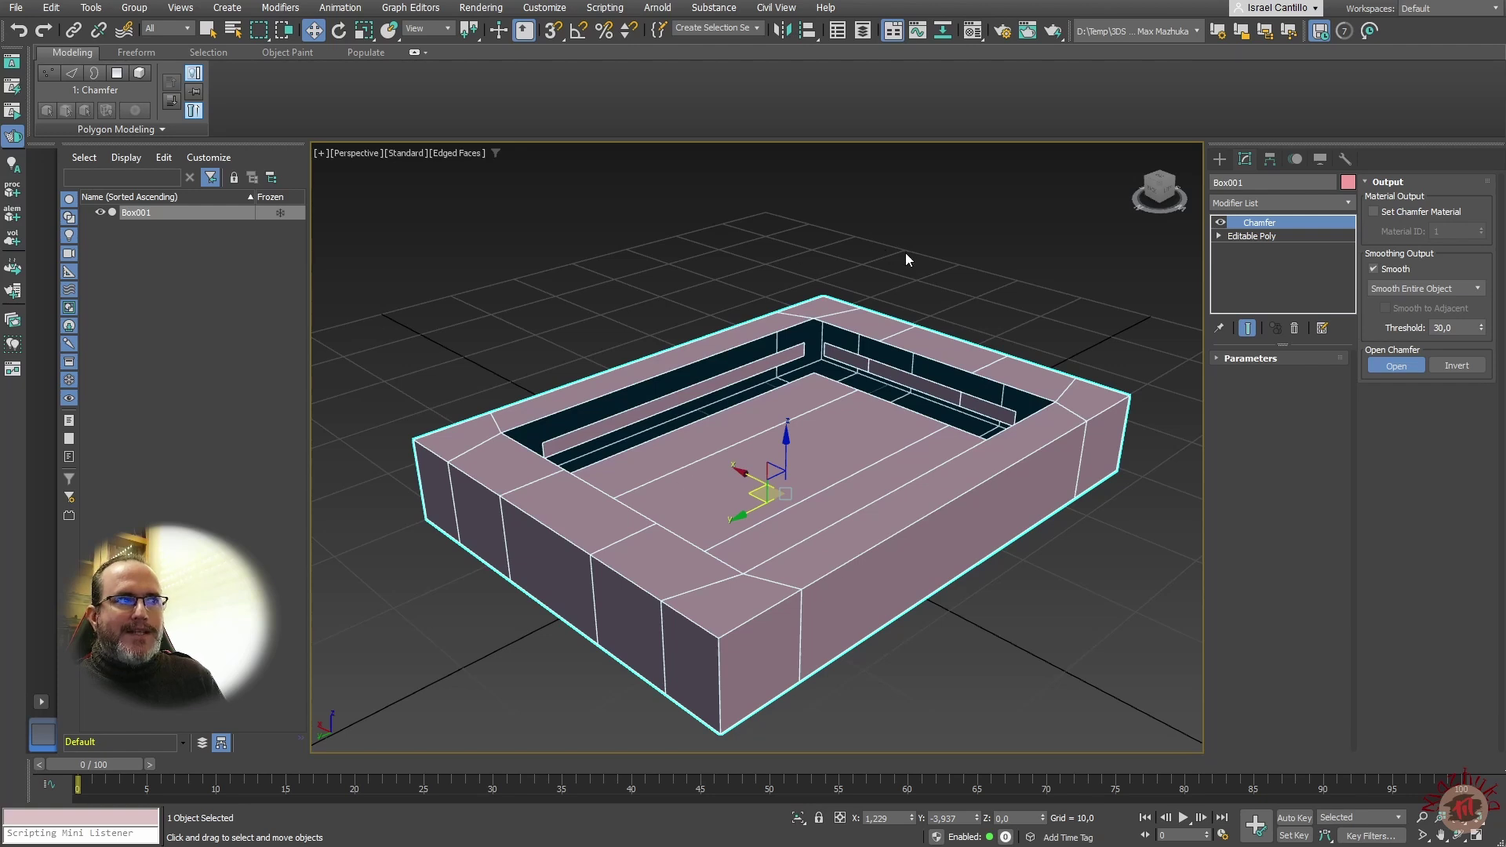
pyautogui.click(1404, 366)
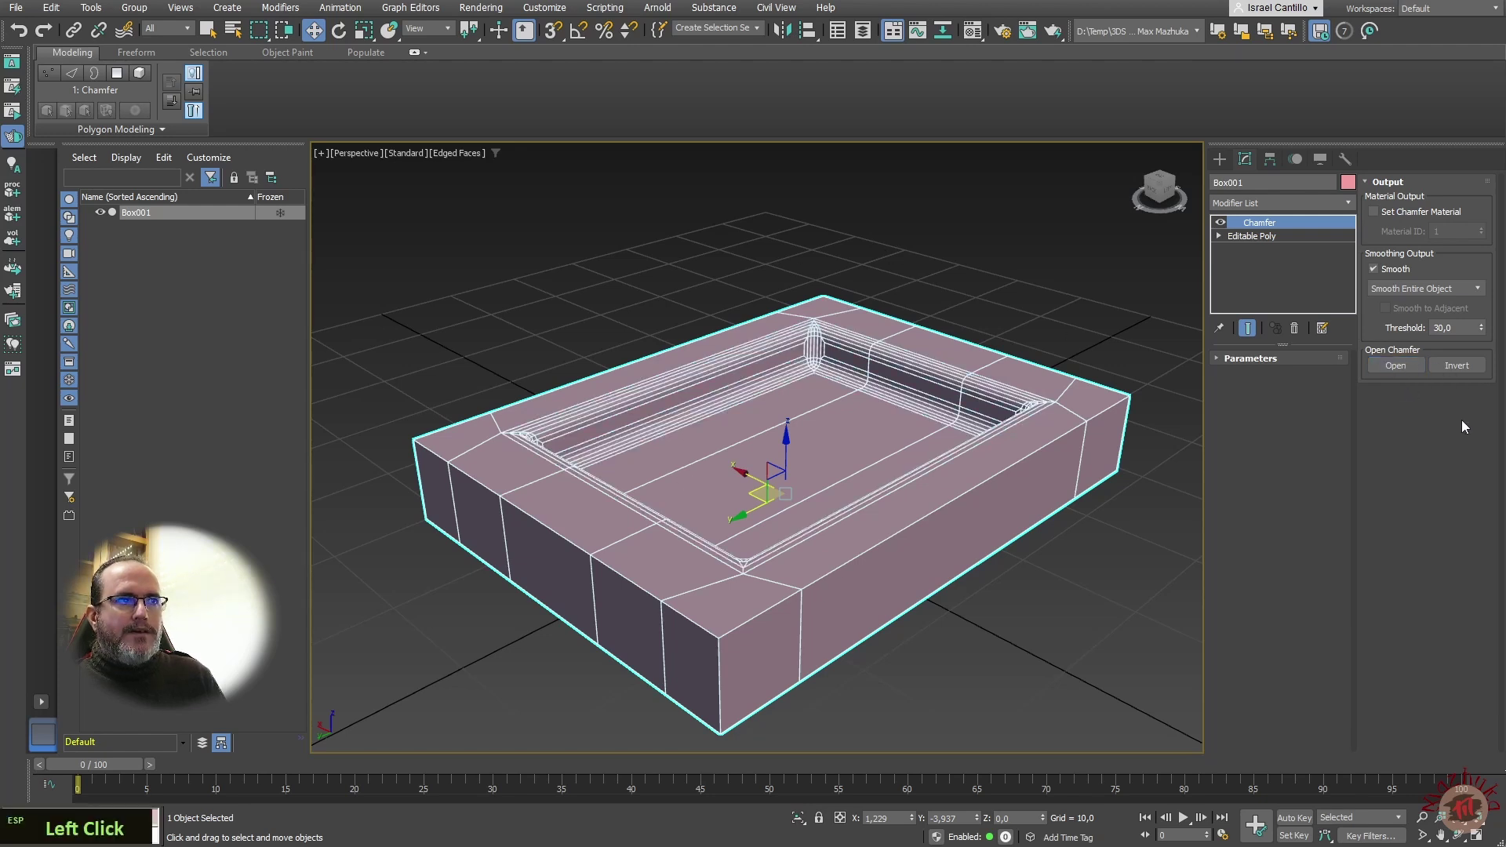
pyautogui.click(1460, 365)
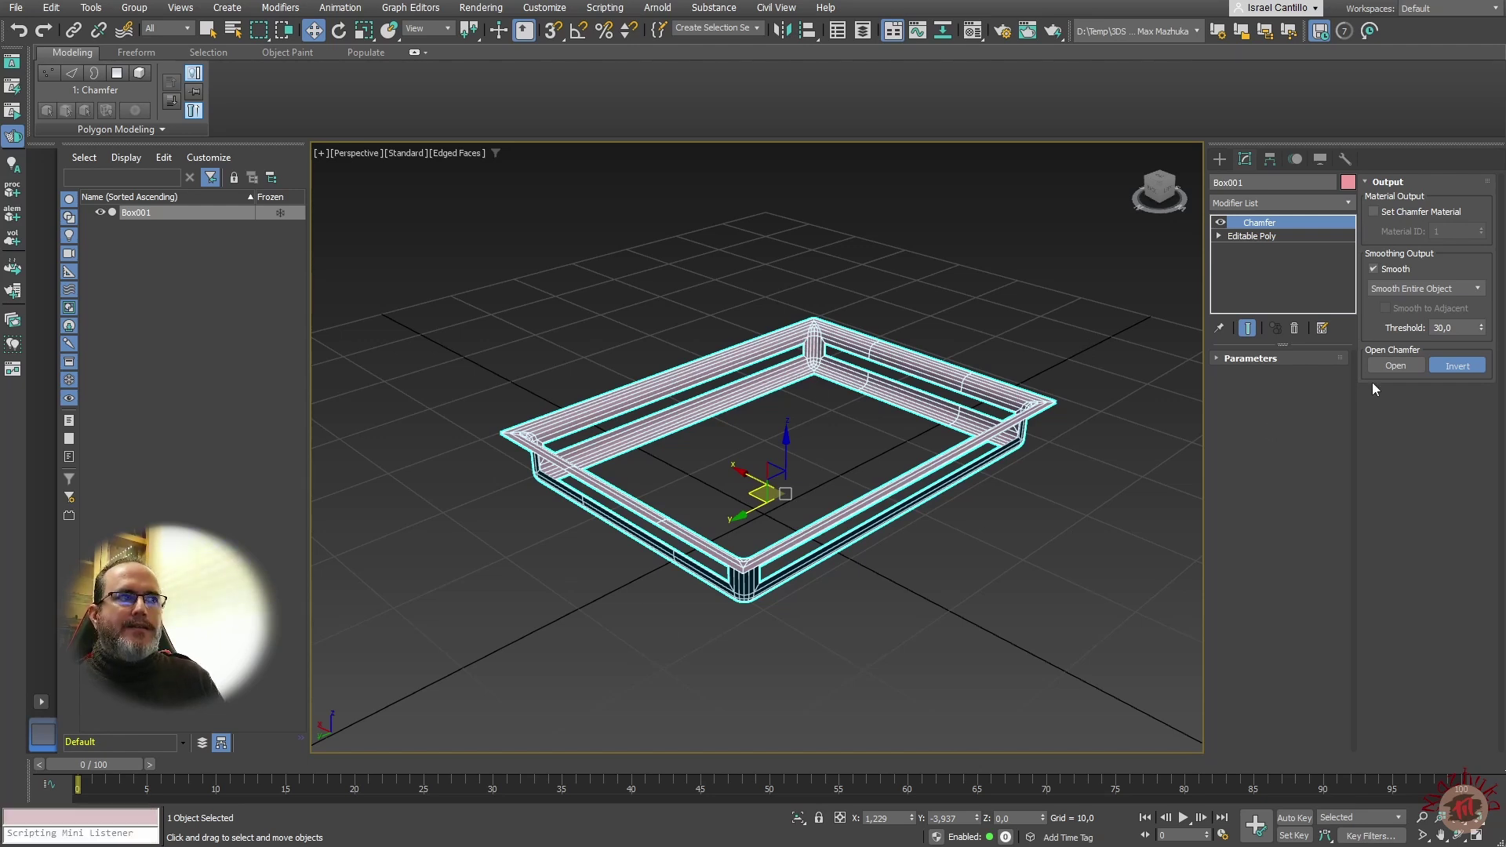
pyautogui.click(1404, 366)
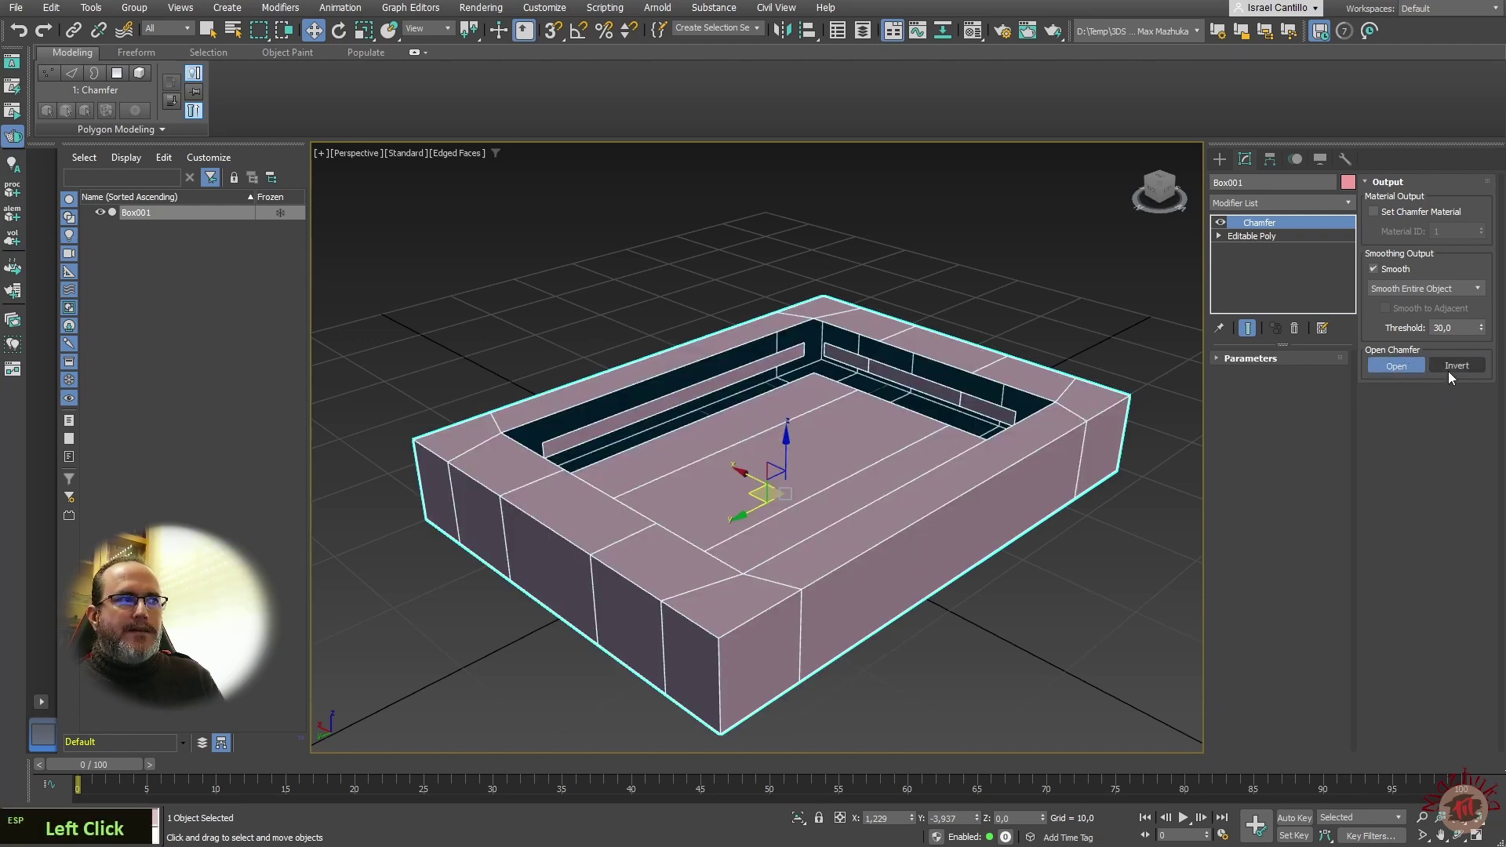
pyautogui.click(1451, 366)
pyautogui.click(1393, 366)
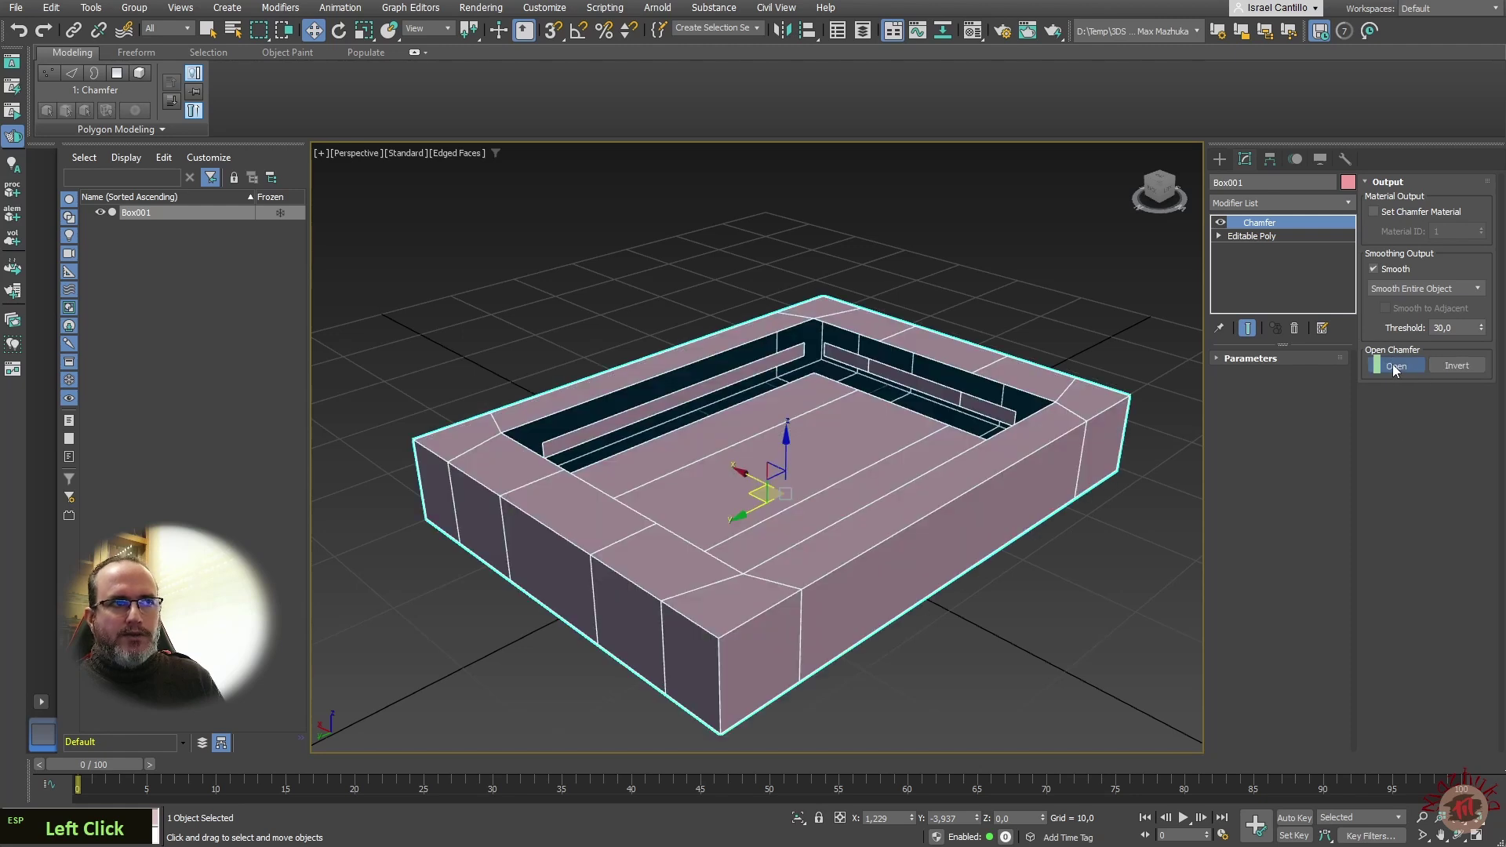
pyautogui.click(1405, 366)
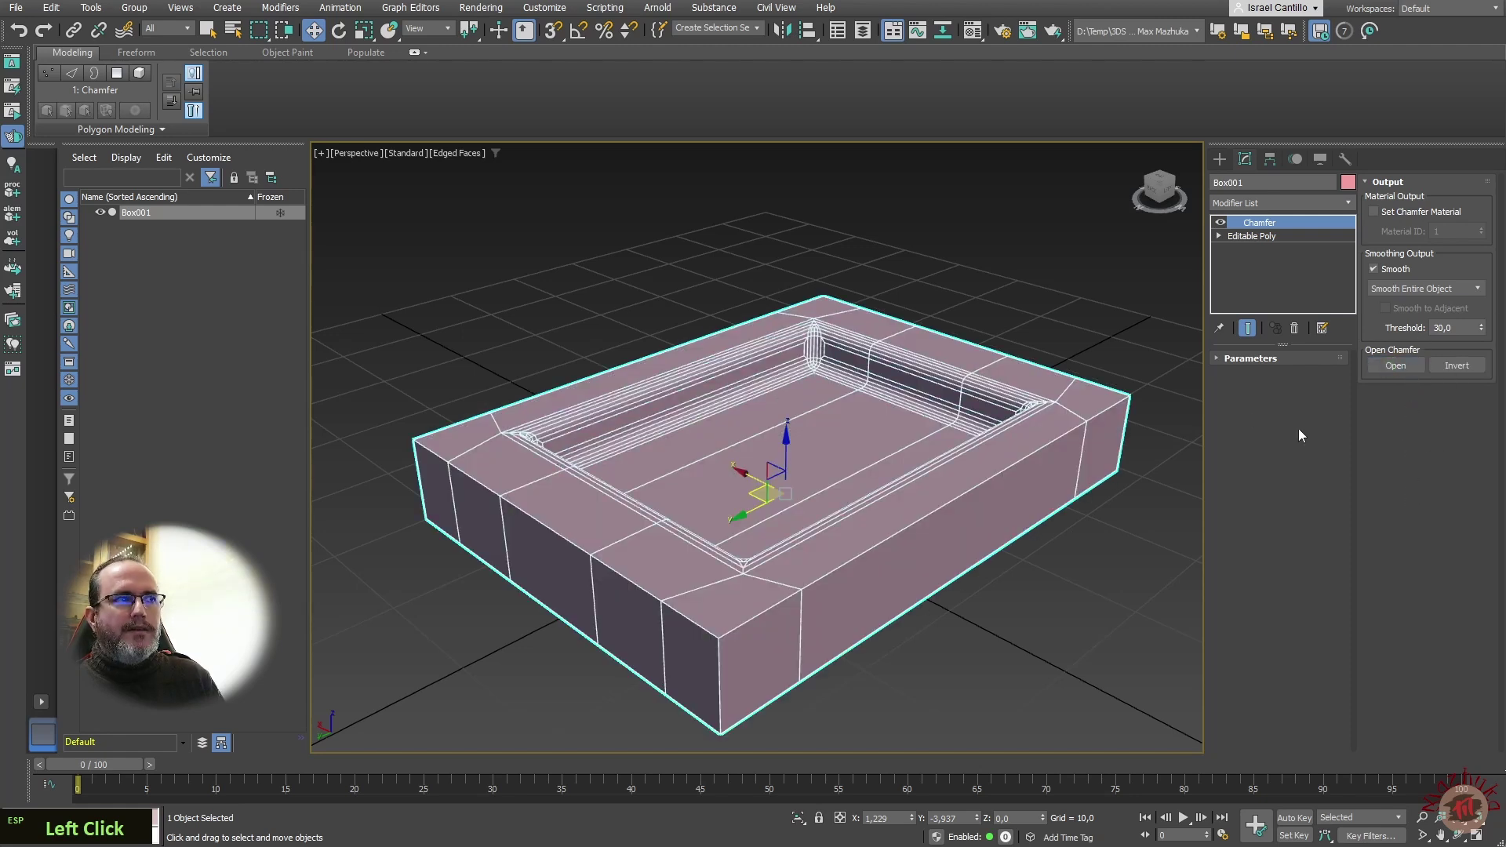